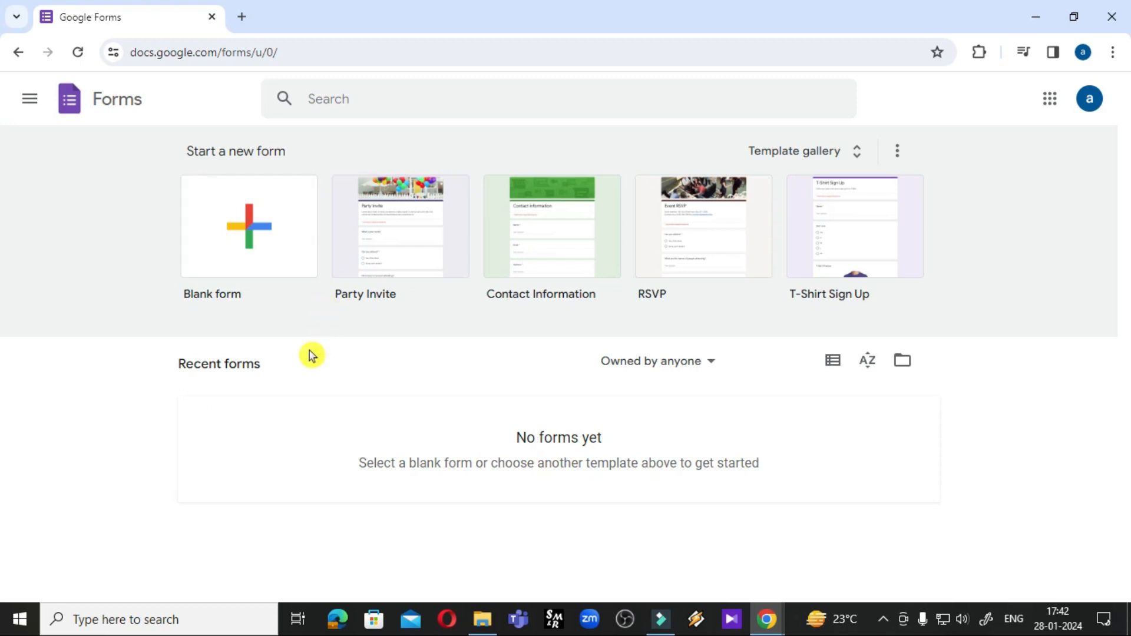
Create a blank untitled form, then close its tab, leaving only a new empty tab
click(250, 236)
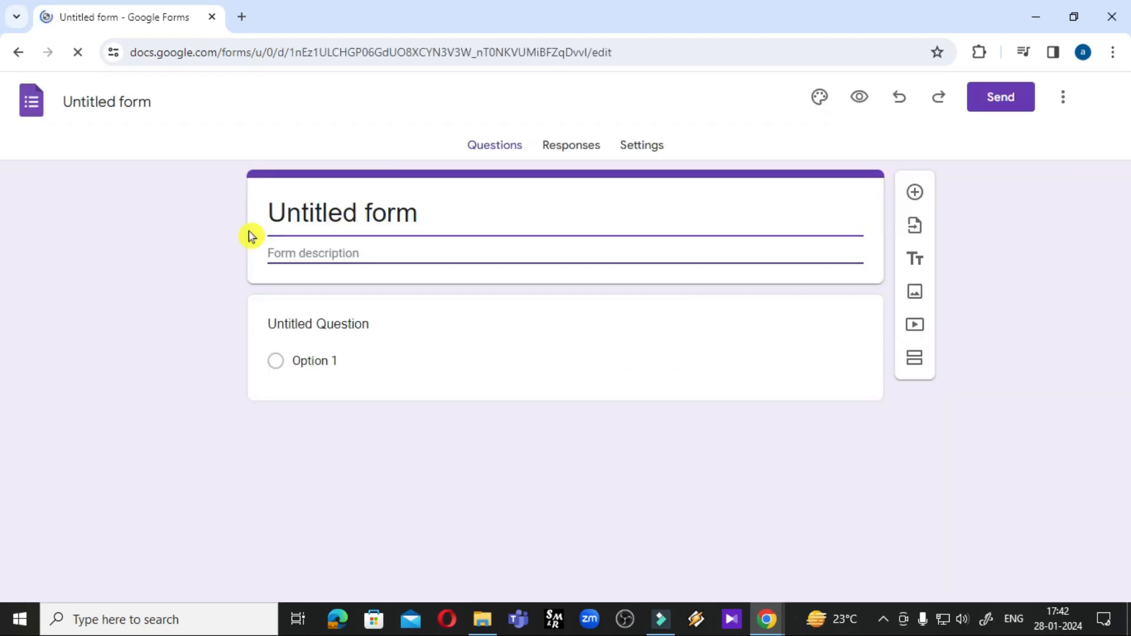
click(238, 17)
click(212, 17)
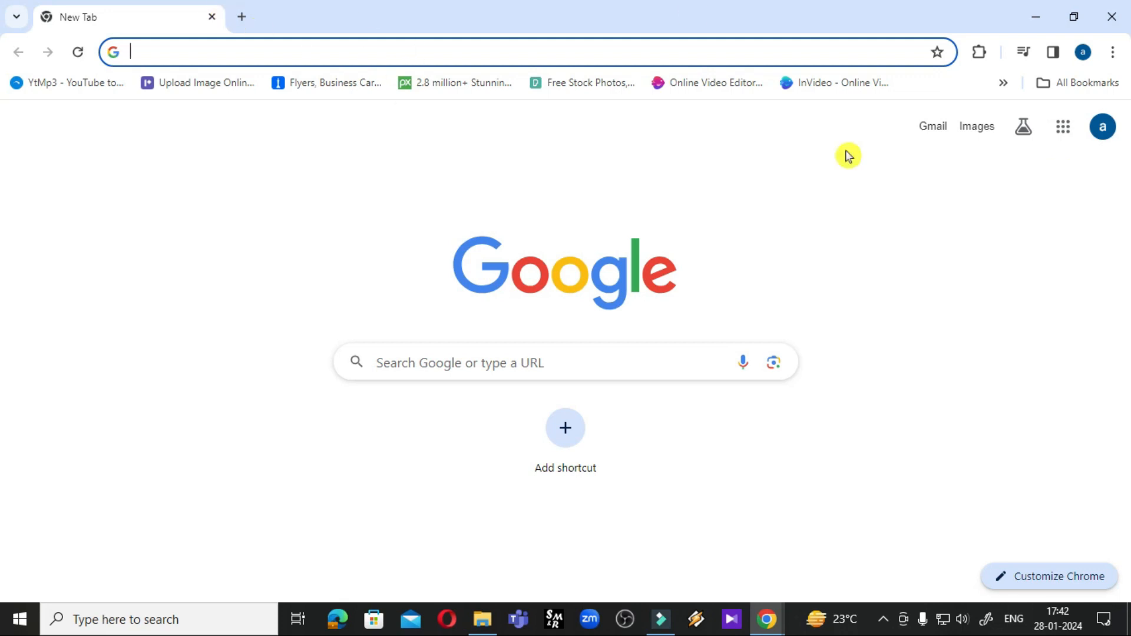
Launch Google Forms from the Google apps grid to reach its template home page
click(1063, 130)
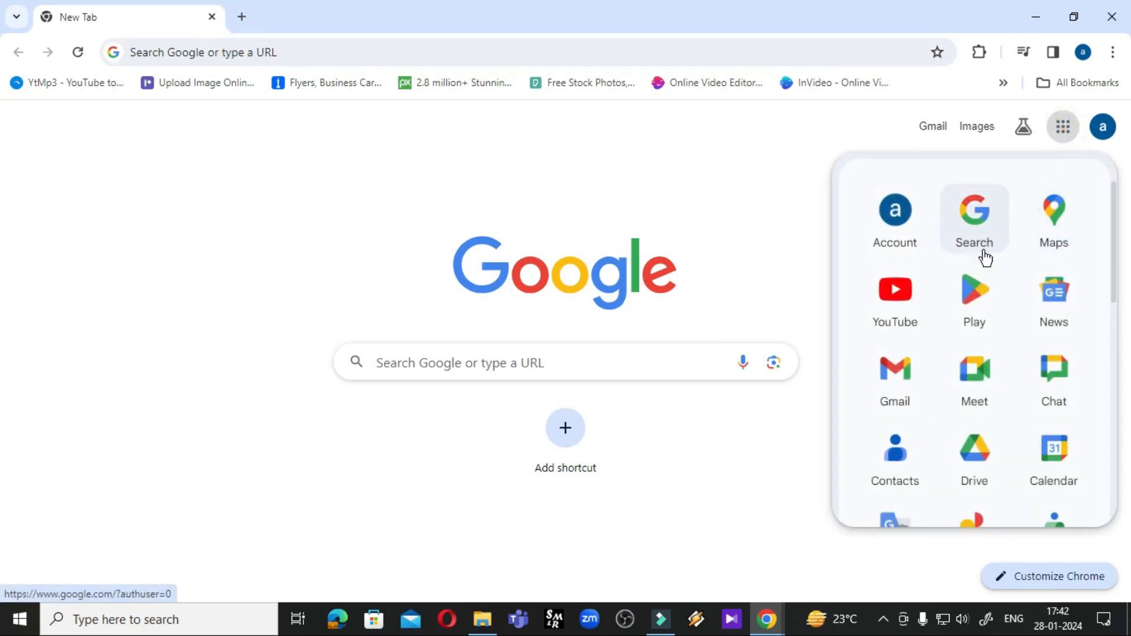
scroll(966, 386, down, 2)
scroll(969, 390, down, 7)
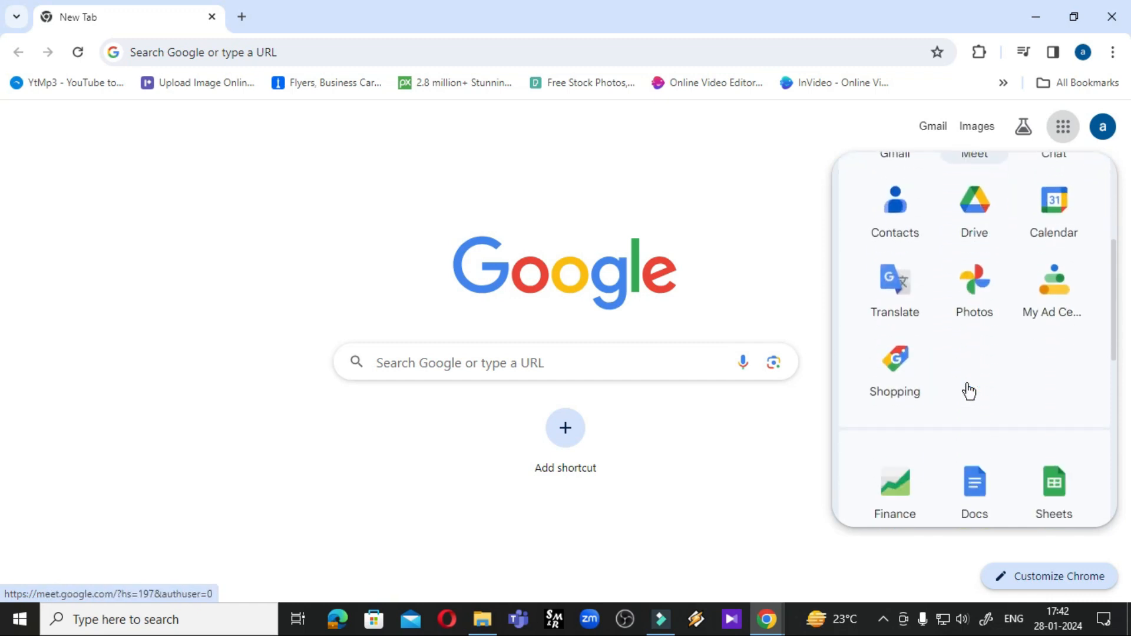
scroll(969, 390, down, 5)
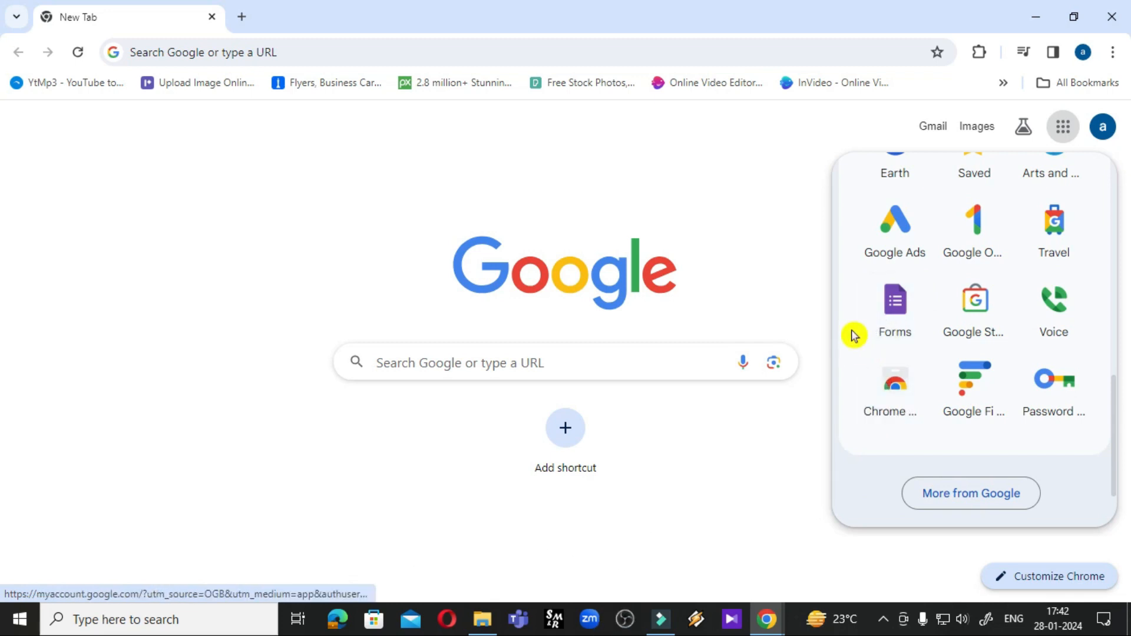
click(897, 328)
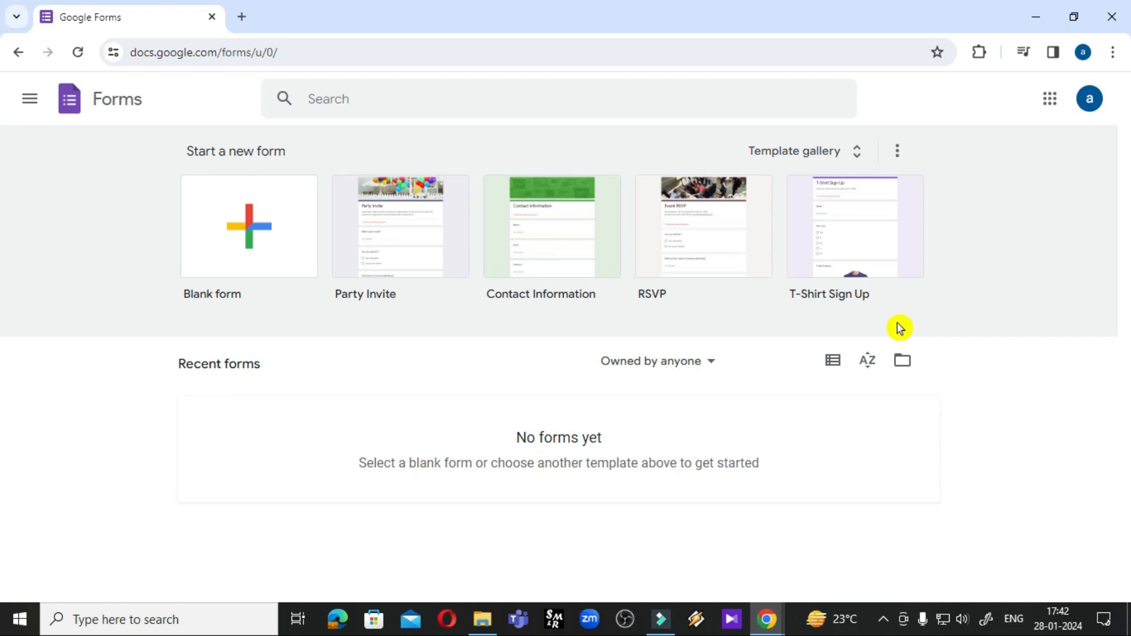
Replace the Forms tab with a new tab and go to forms.new to start a blank form
click(241, 17)
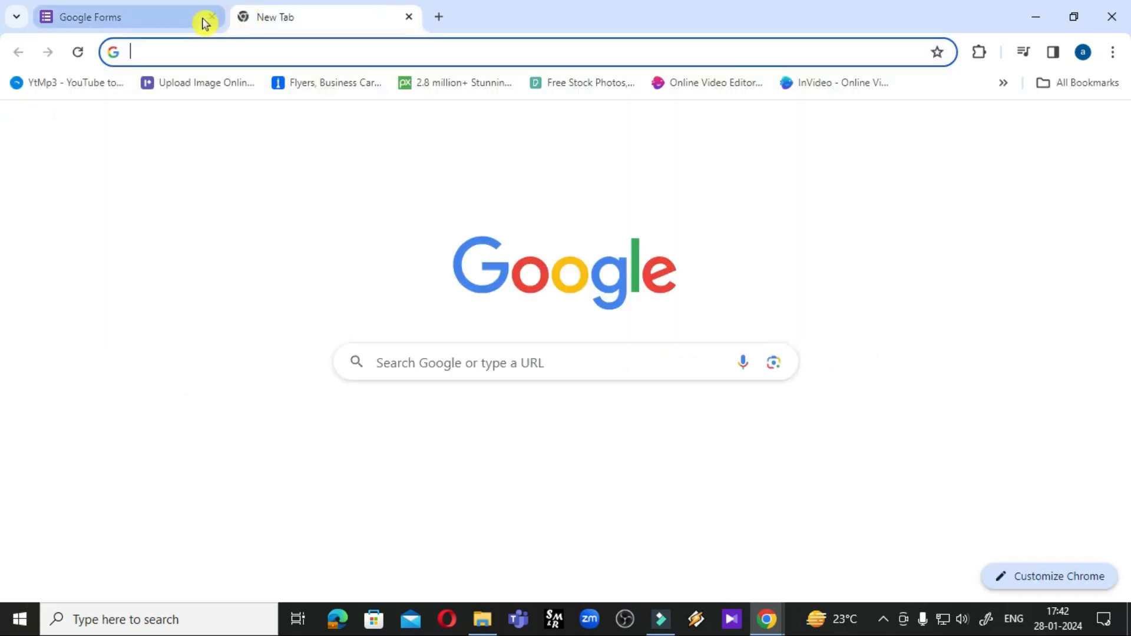
click(212, 17)
click(370, 50)
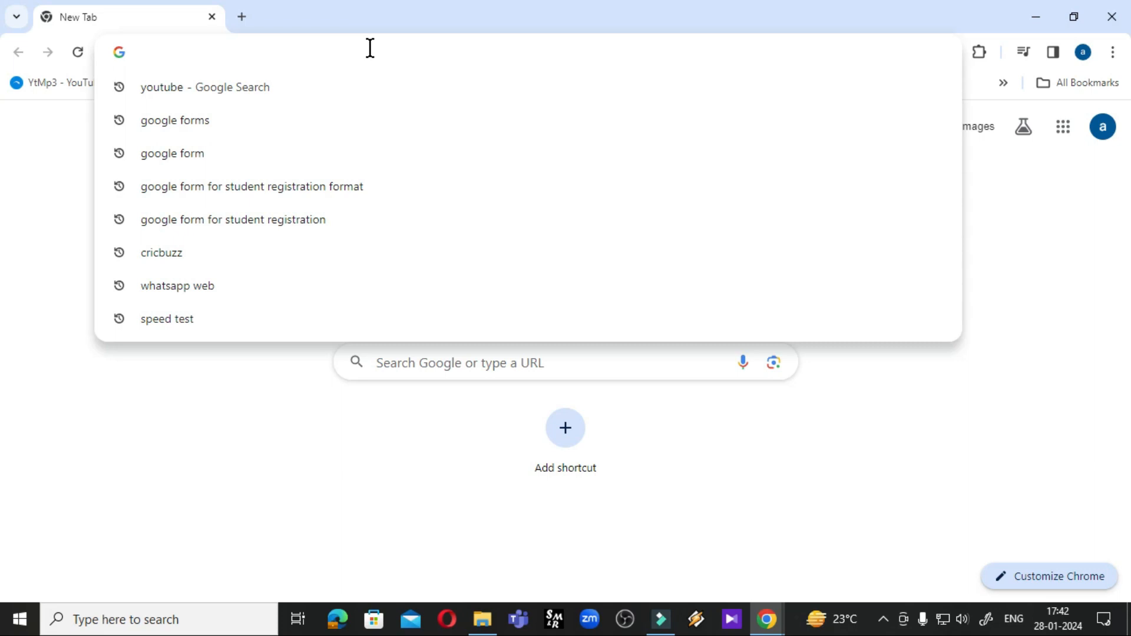
text(f)
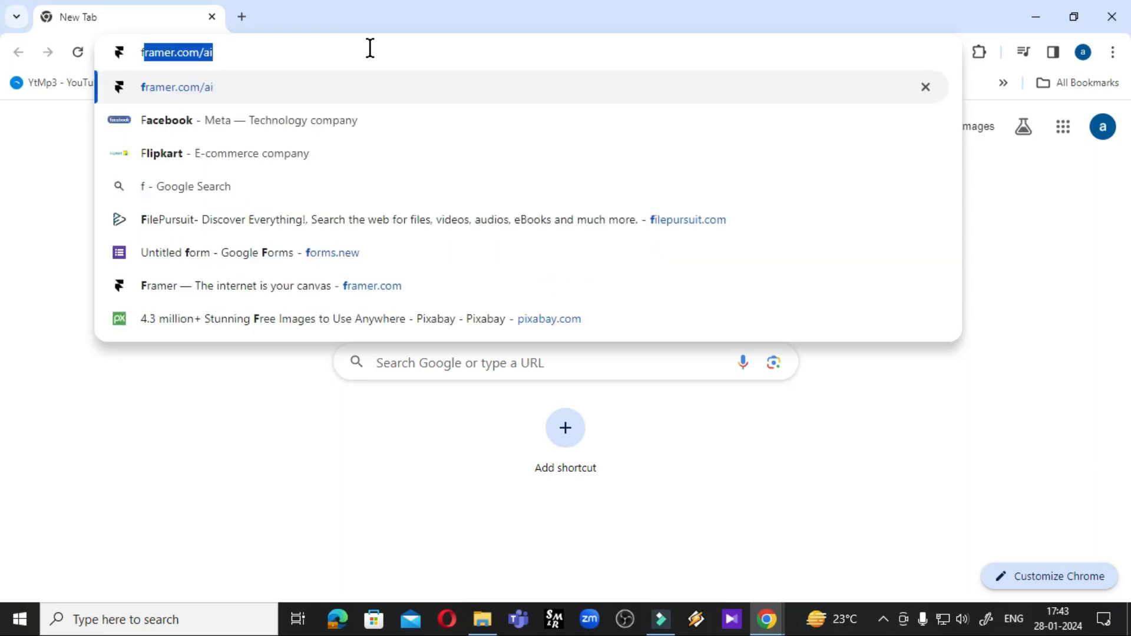
text(or)
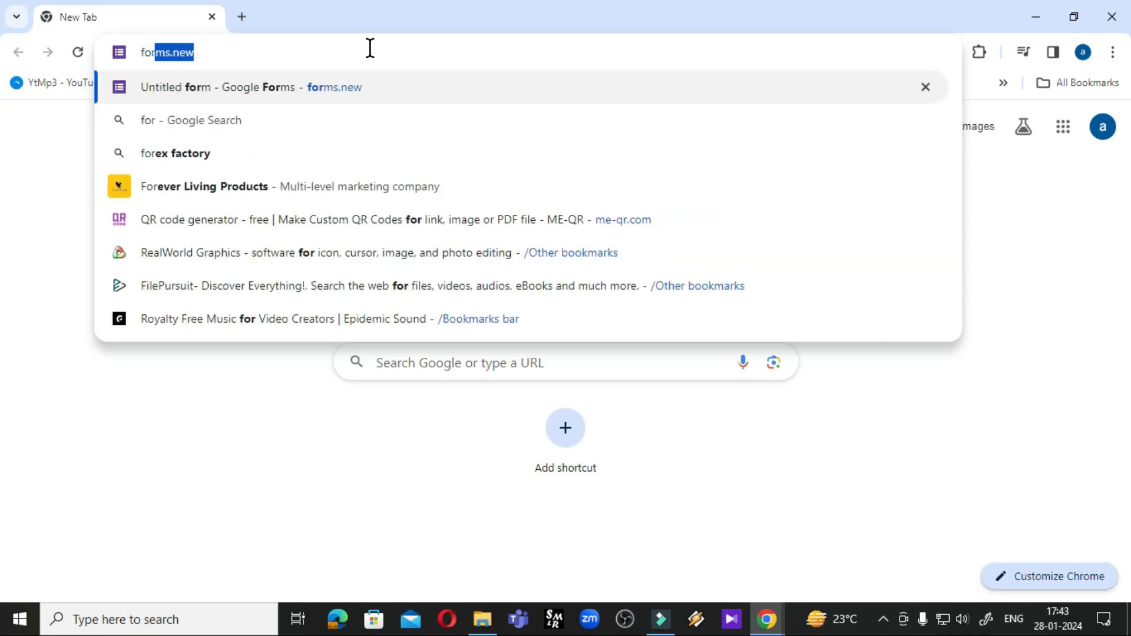
text(ms.new)
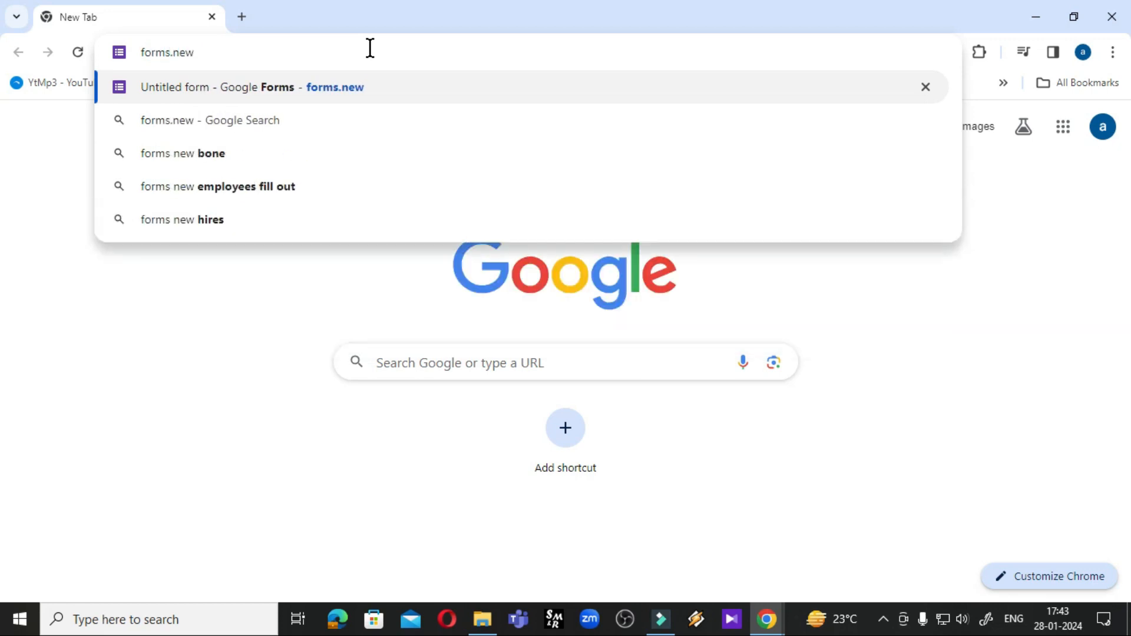
key(Return)
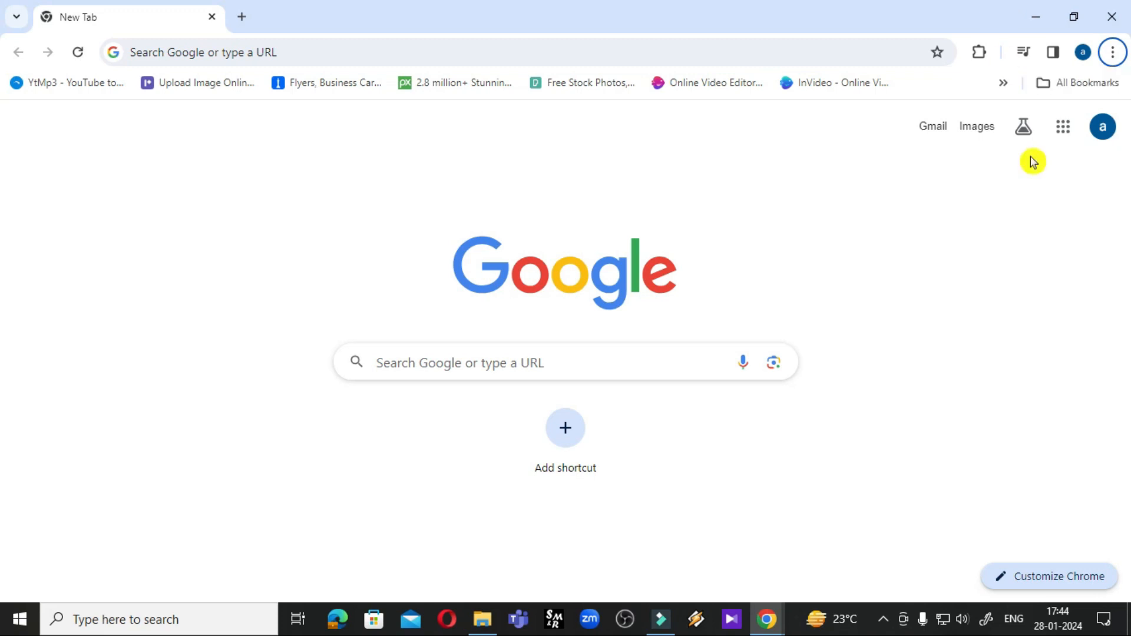
From Google Drive's My Drive, create a new blank form via New > Google Forms
click(1064, 128)
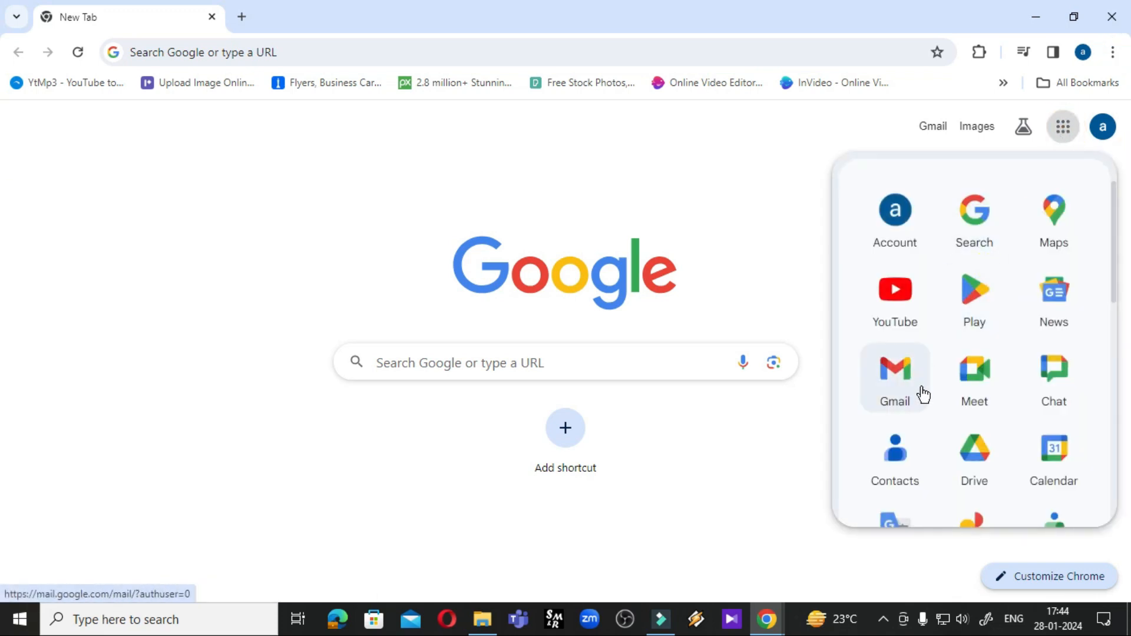
click(976, 454)
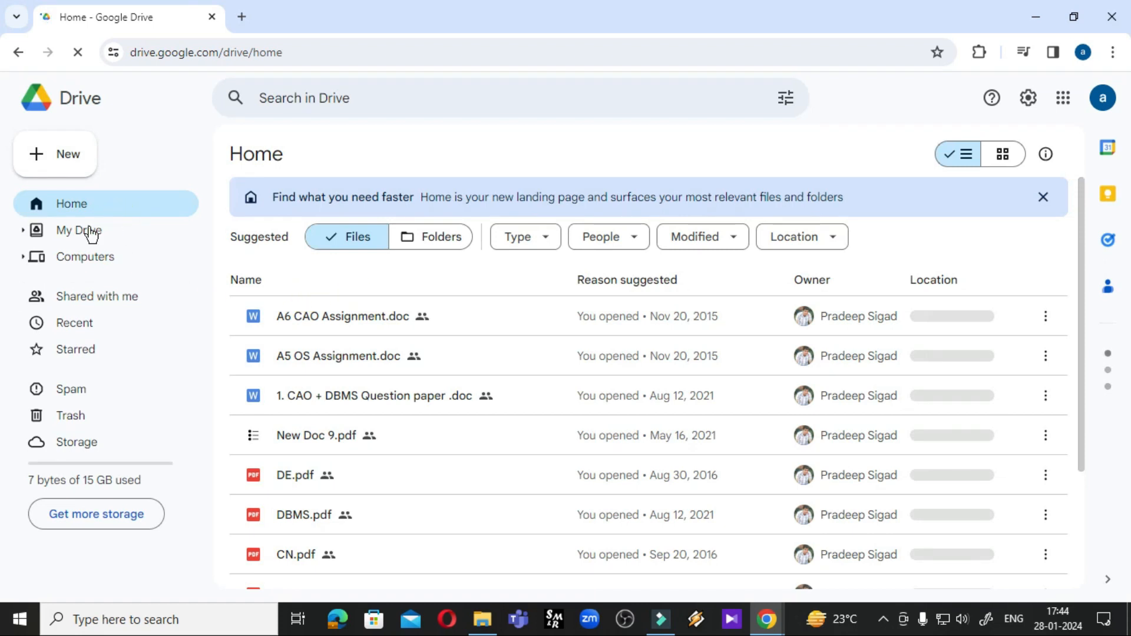
click(82, 234)
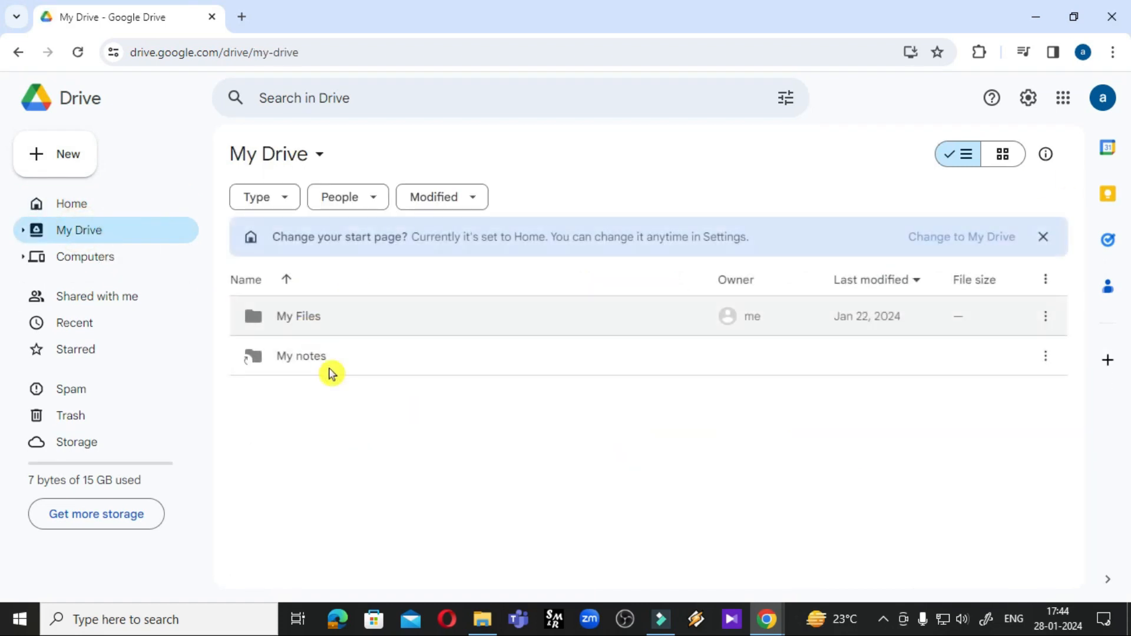
click(66, 168)
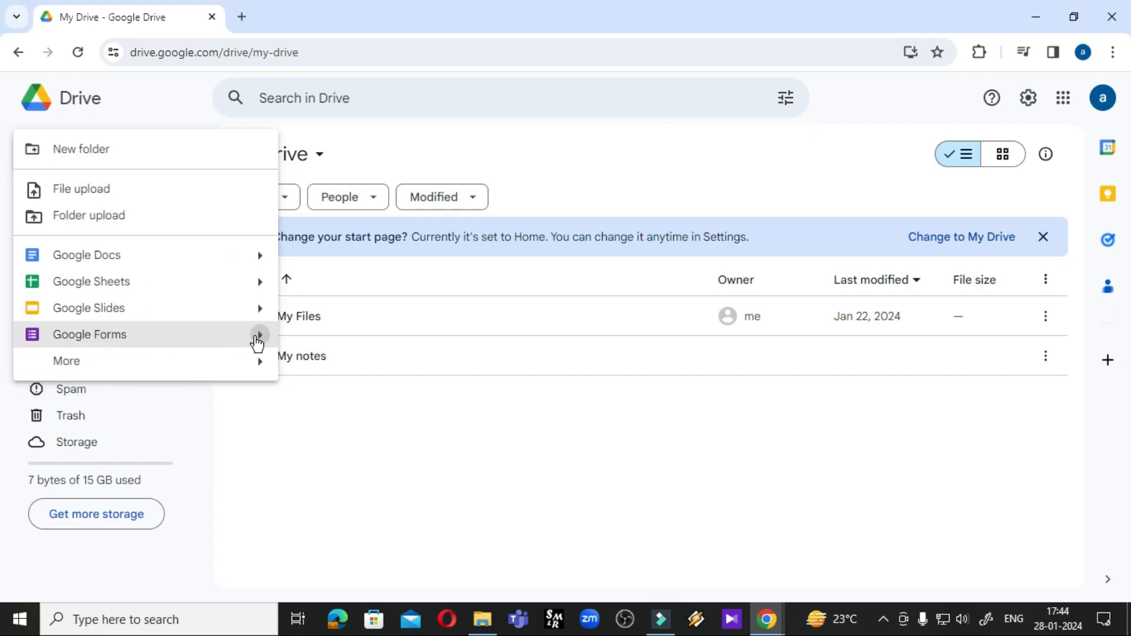
mouse_move(256, 338)
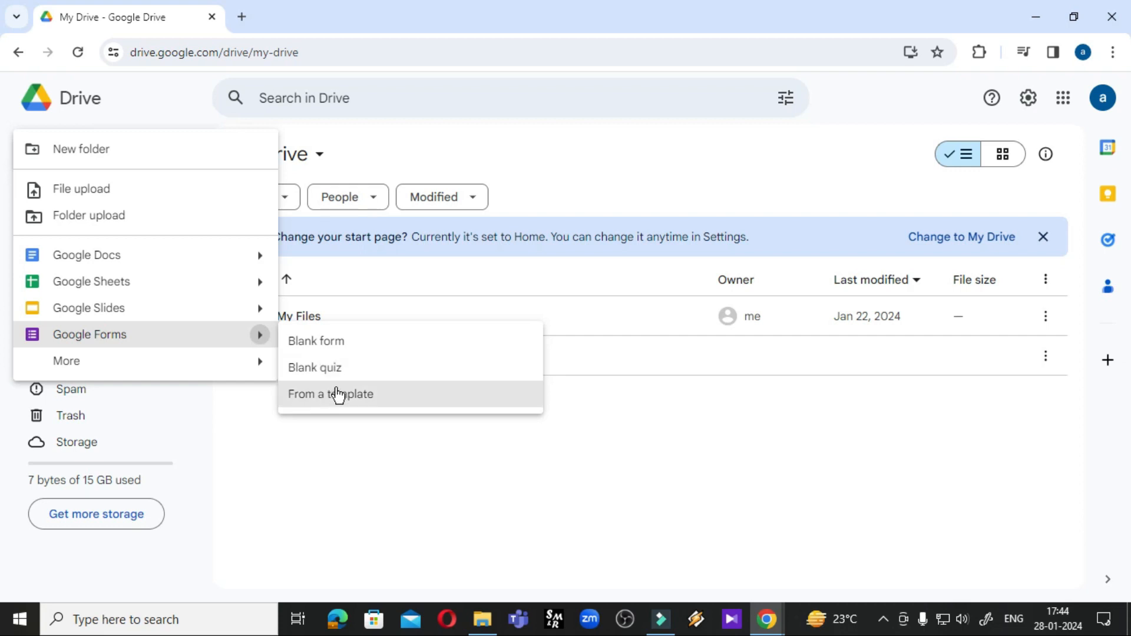
click(346, 353)
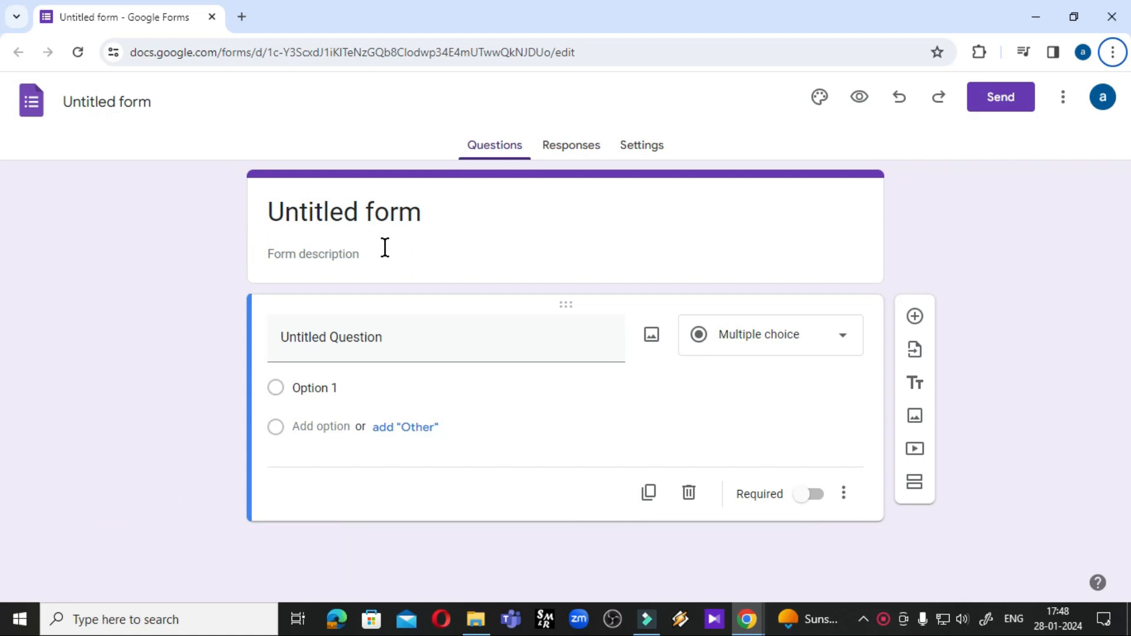
Replace the form title 'Untitled form' with 'Student Registration Form'
click(278, 213)
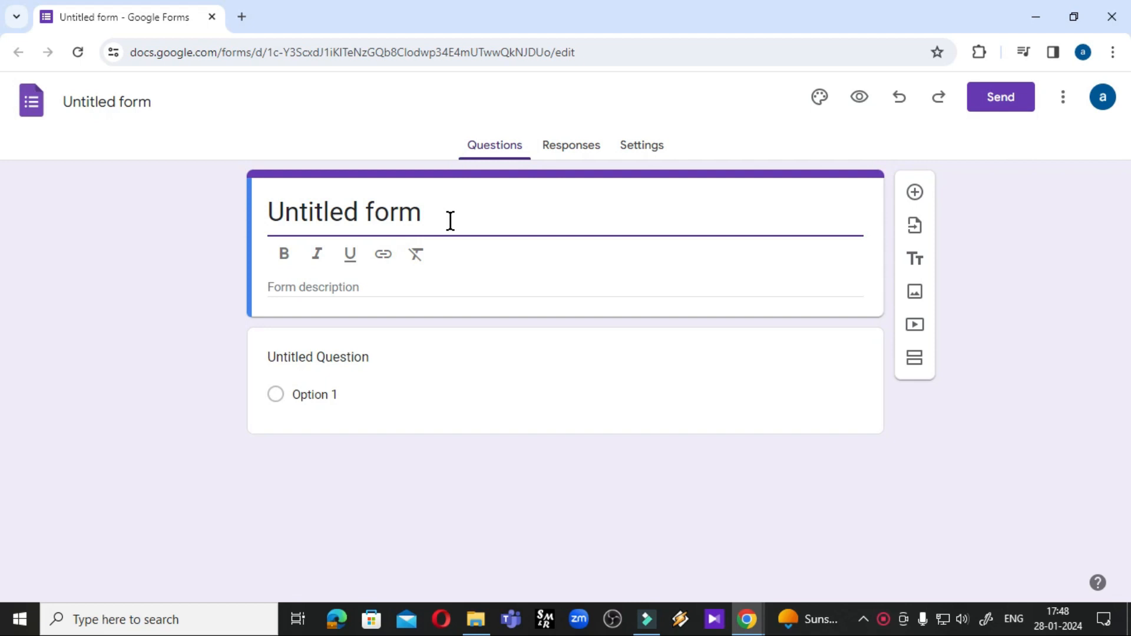
click(432, 219)
drag(431, 220, 266, 223)
click(457, 220)
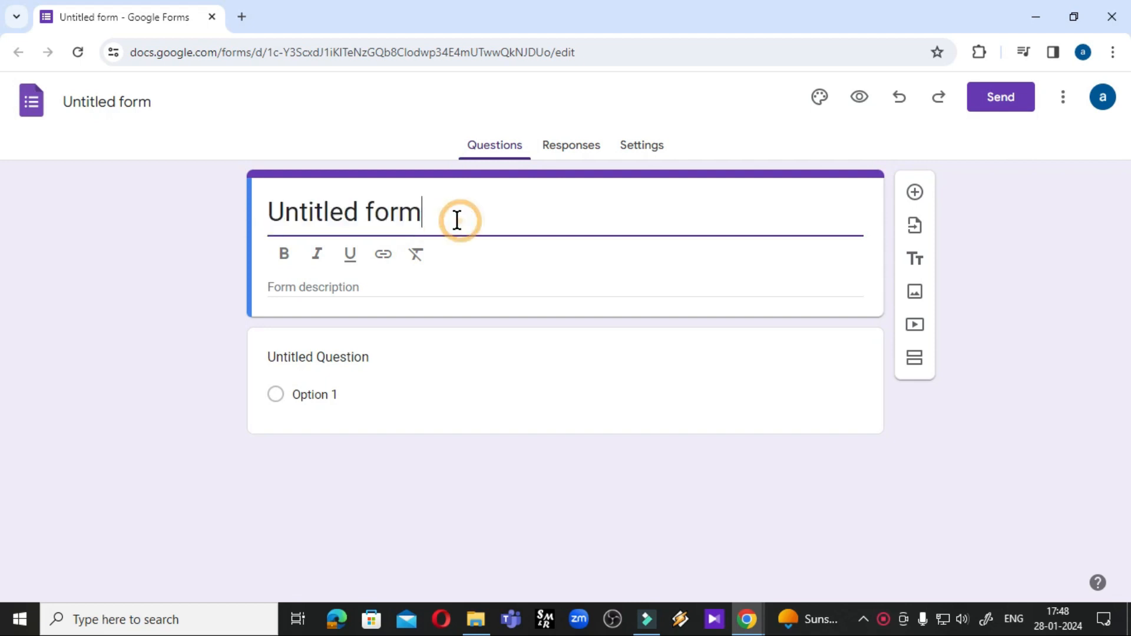
drag(447, 220, 266, 219)
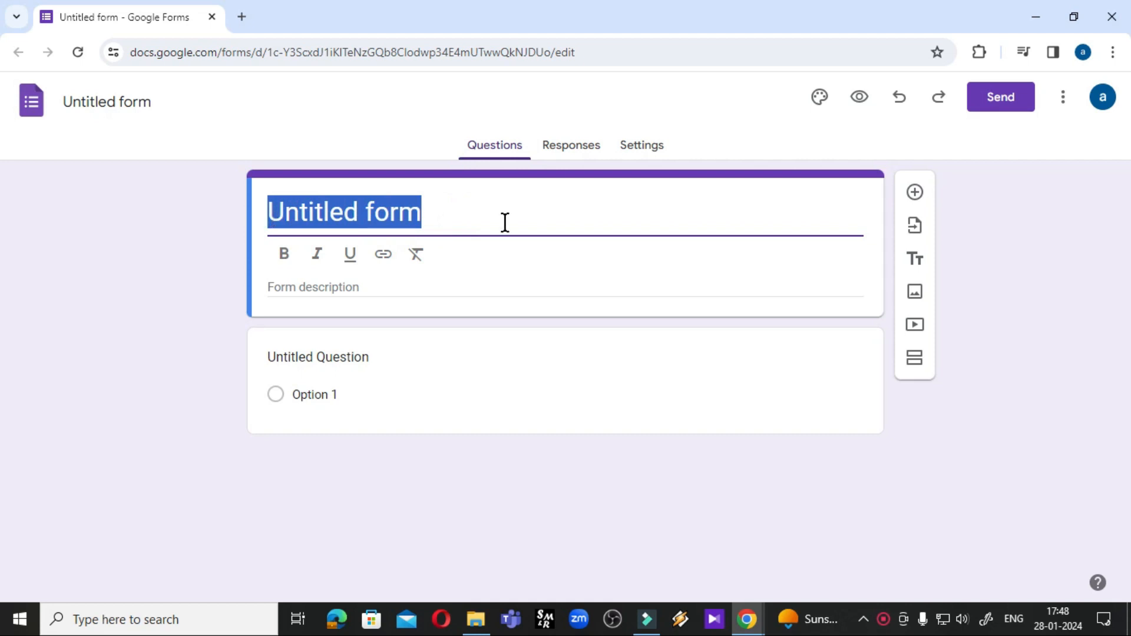
text(Stude)
text(nt Re)
text(gi)
text(tr)
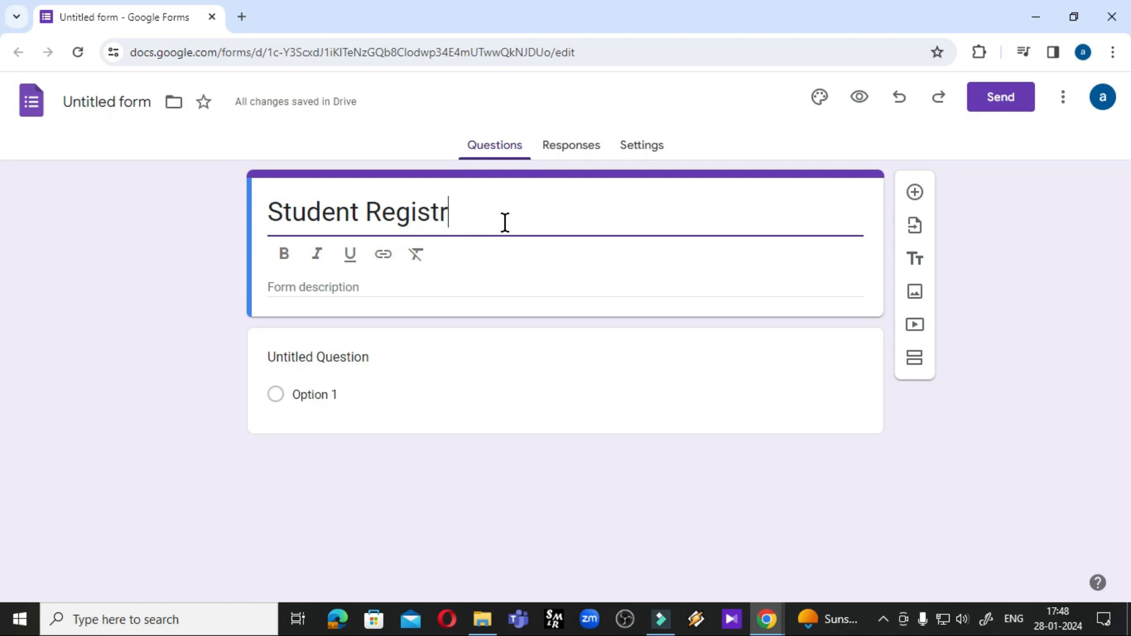
text(ation Form)
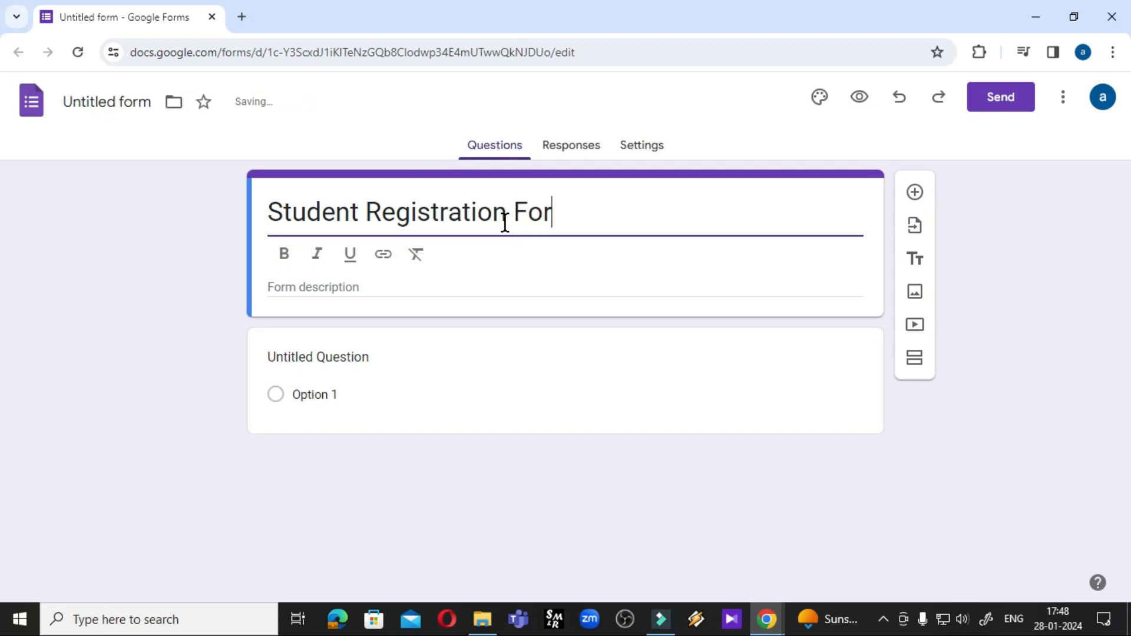
click(595, 266)
click(621, 204)
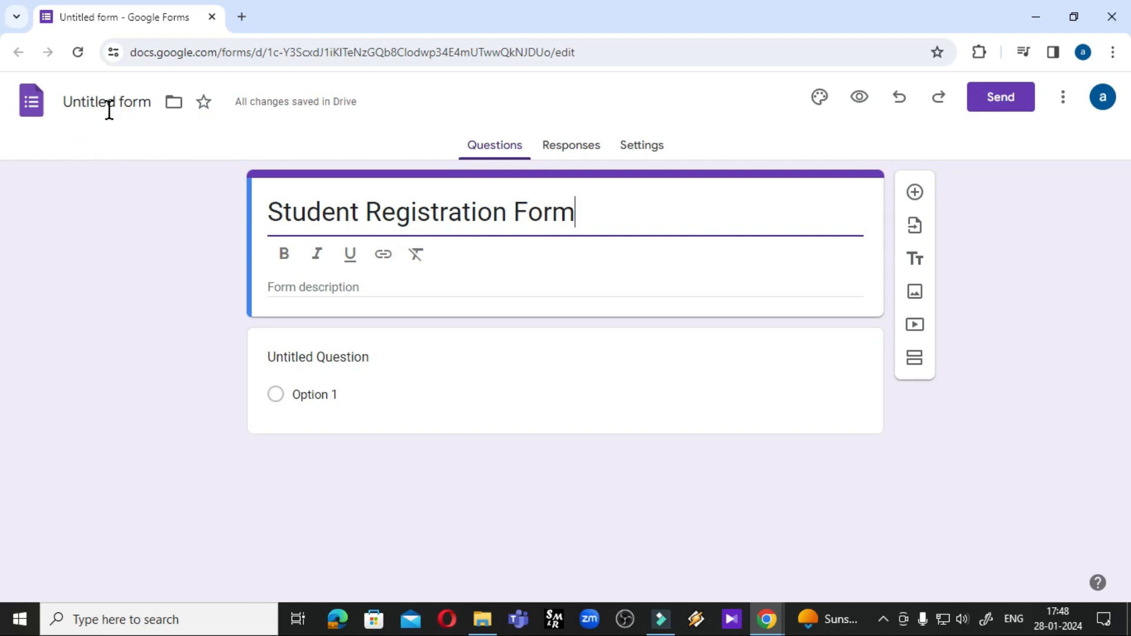
Apply the title as the document name, 'Student Registration Form'
click(89, 112)
click(380, 216)
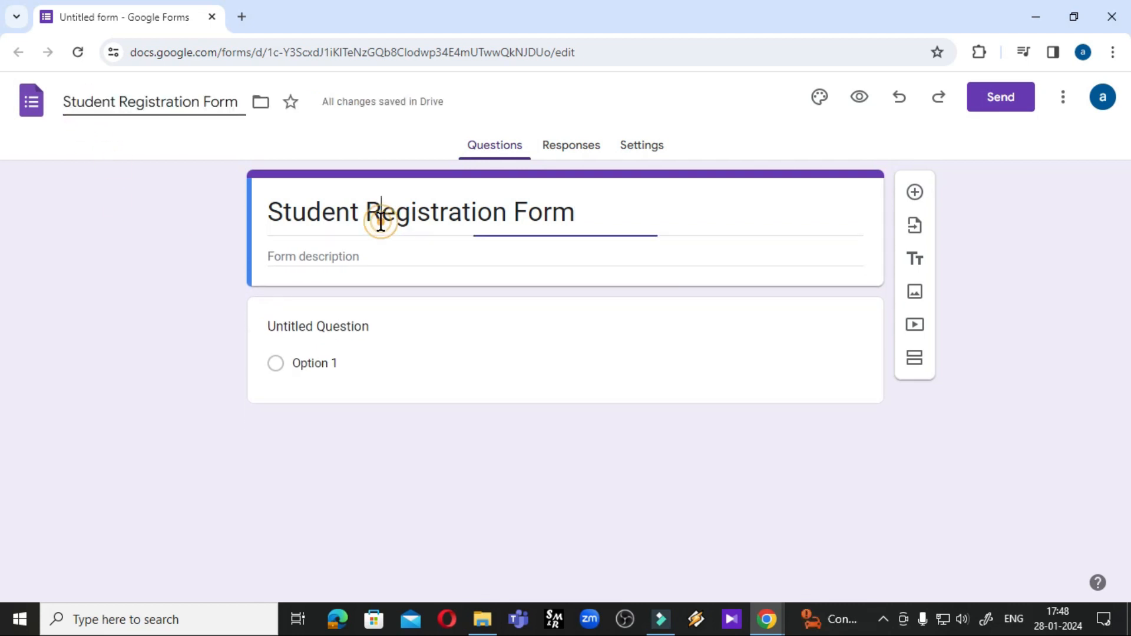
click(131, 104)
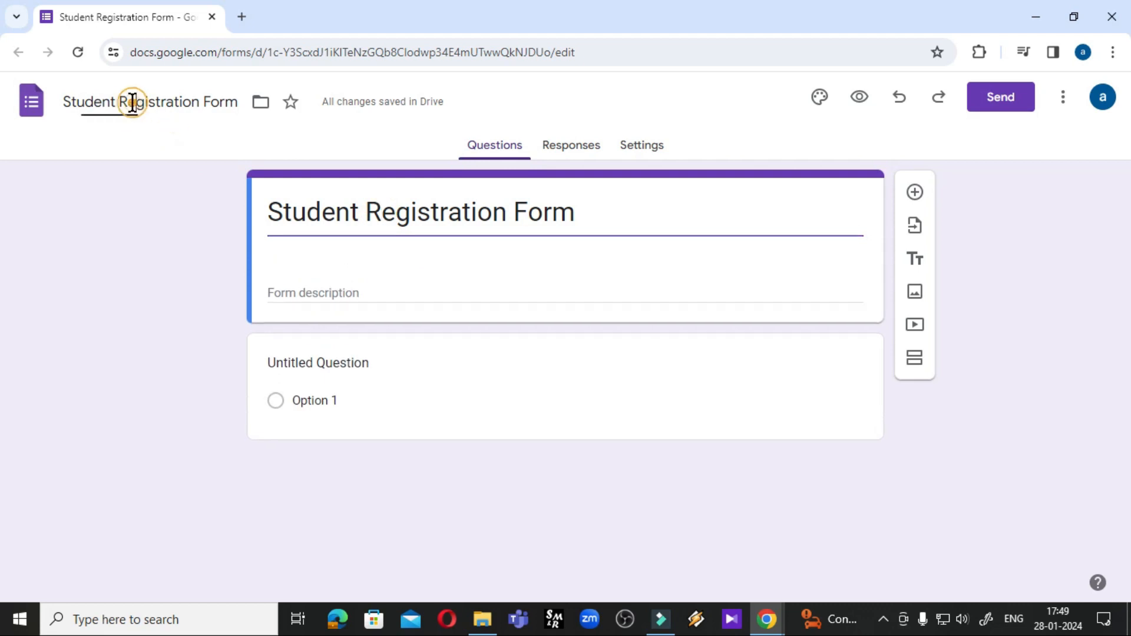
click(405, 214)
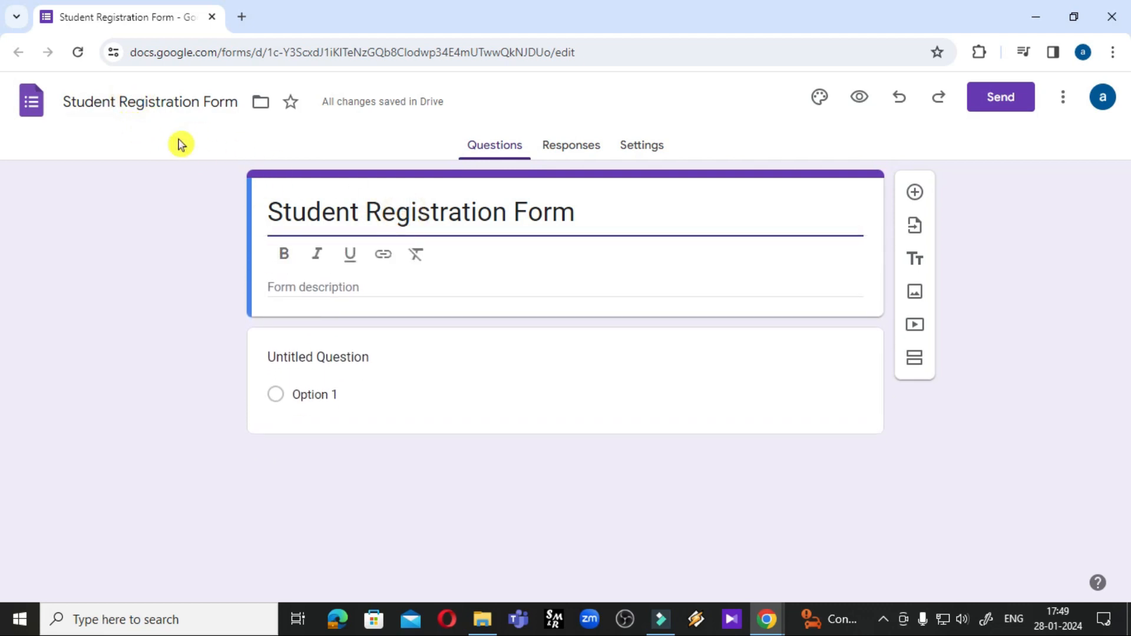
drag(589, 216, 268, 228)
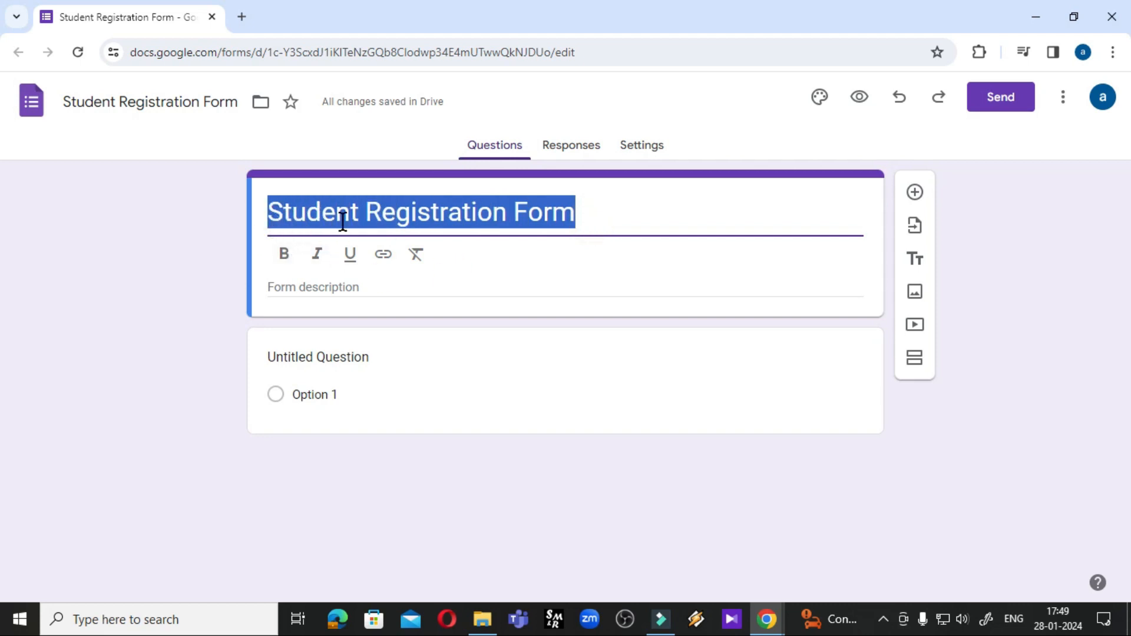
click(186, 455)
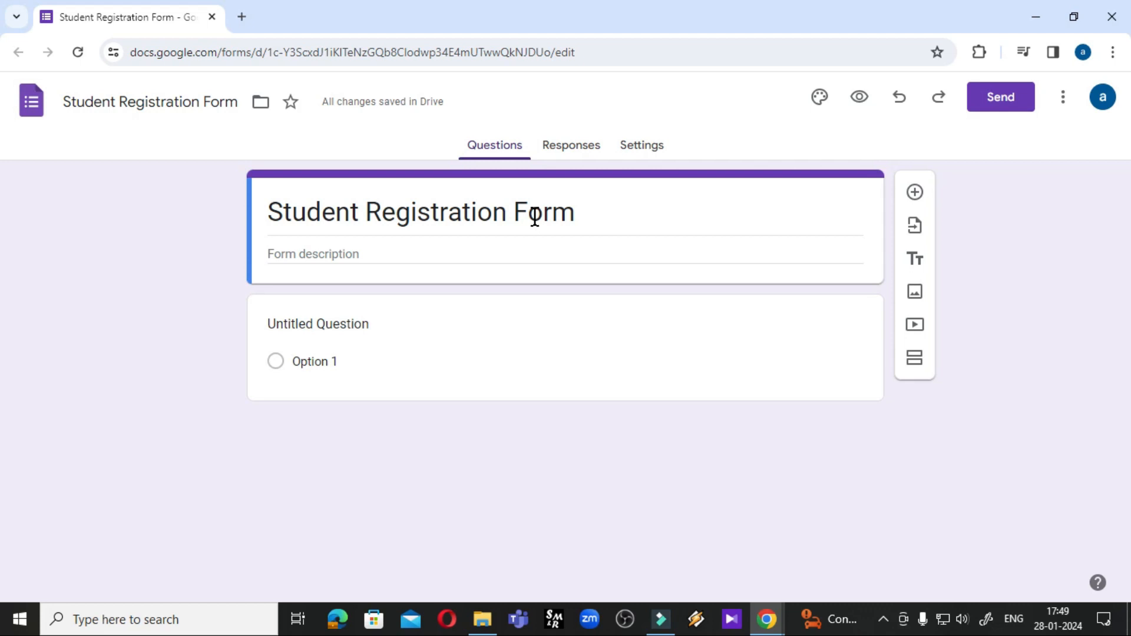
Preview the form as a respondent, then close the preview tab to return to the editor
click(859, 98)
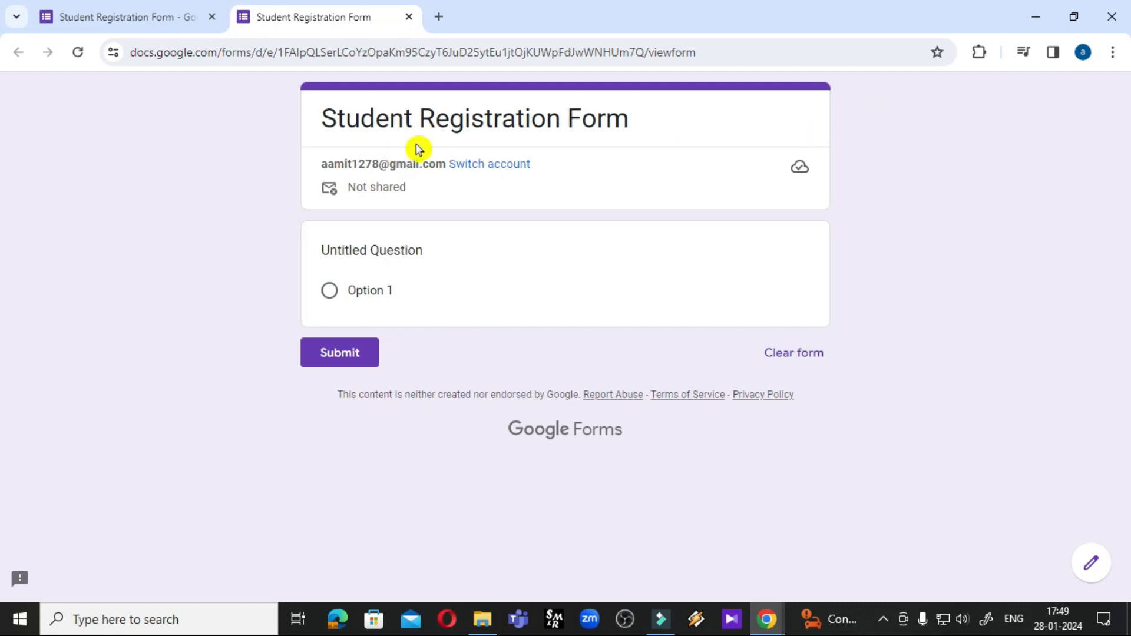
click(408, 18)
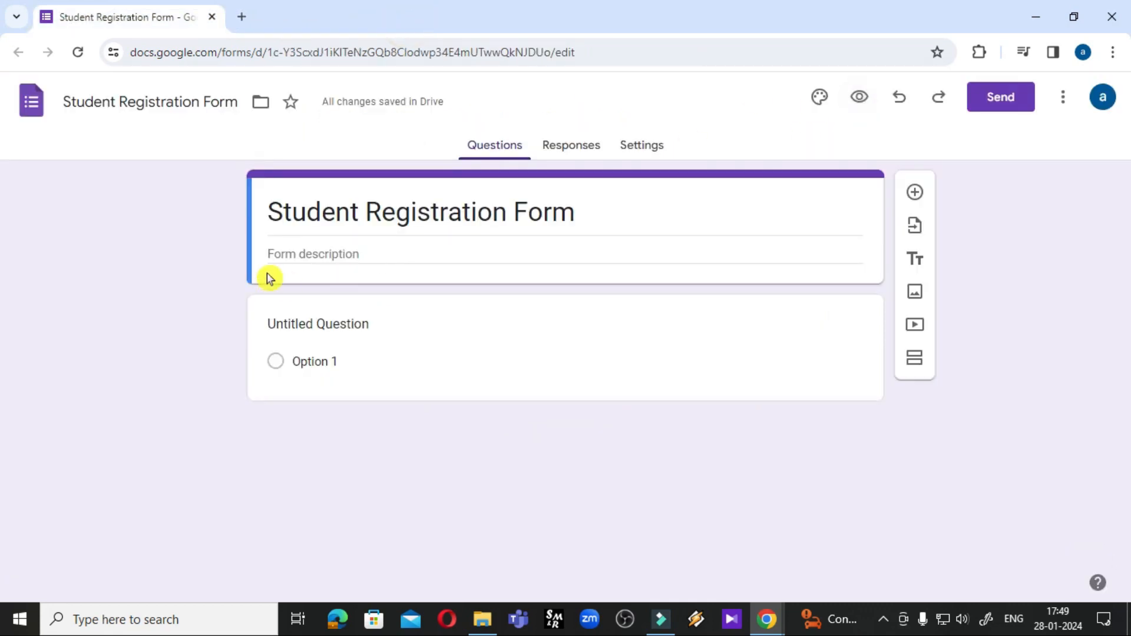
Delete 'Student' from the file name so it reads 'Registration Form'
click(168, 102)
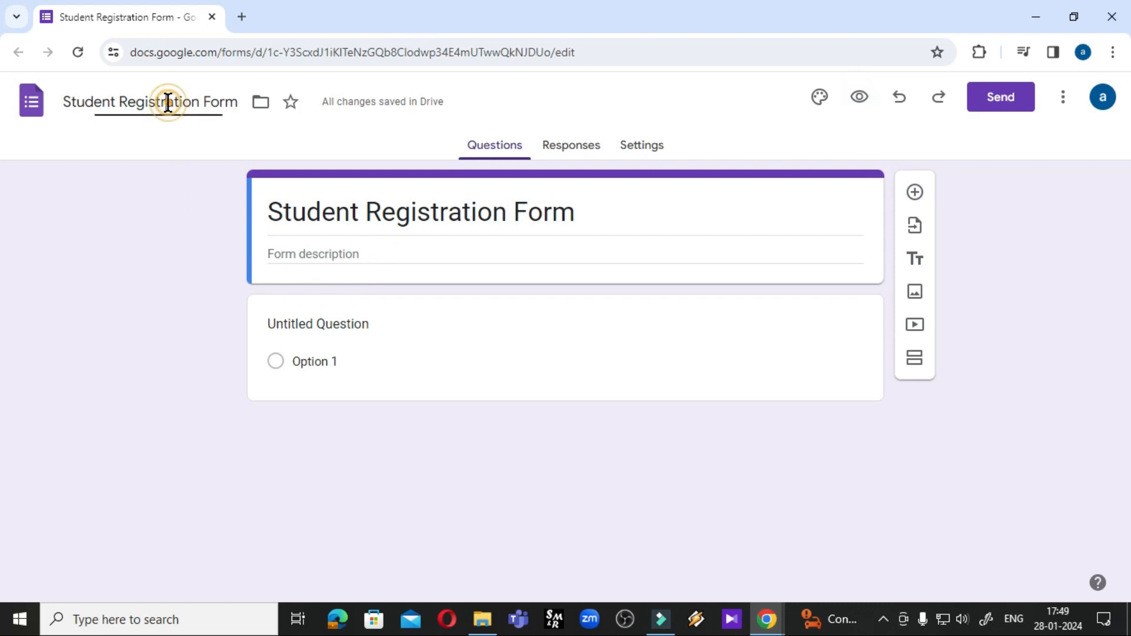
drag(69, 103, 207, 102)
click(188, 137)
drag(68, 103, 241, 102)
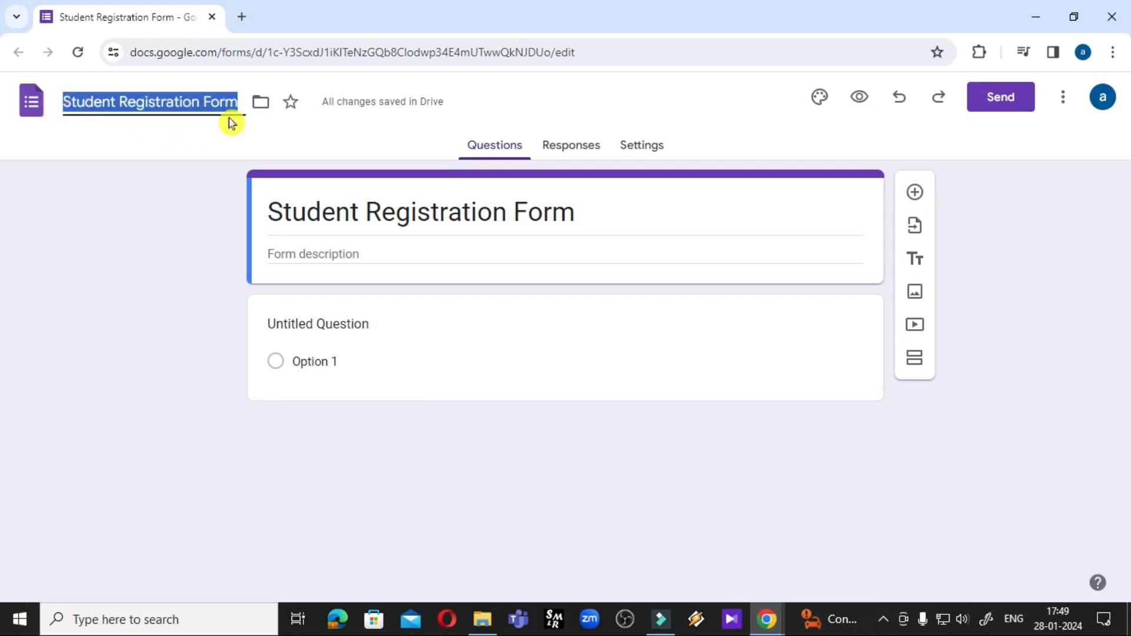
click(144, 141)
click(76, 103)
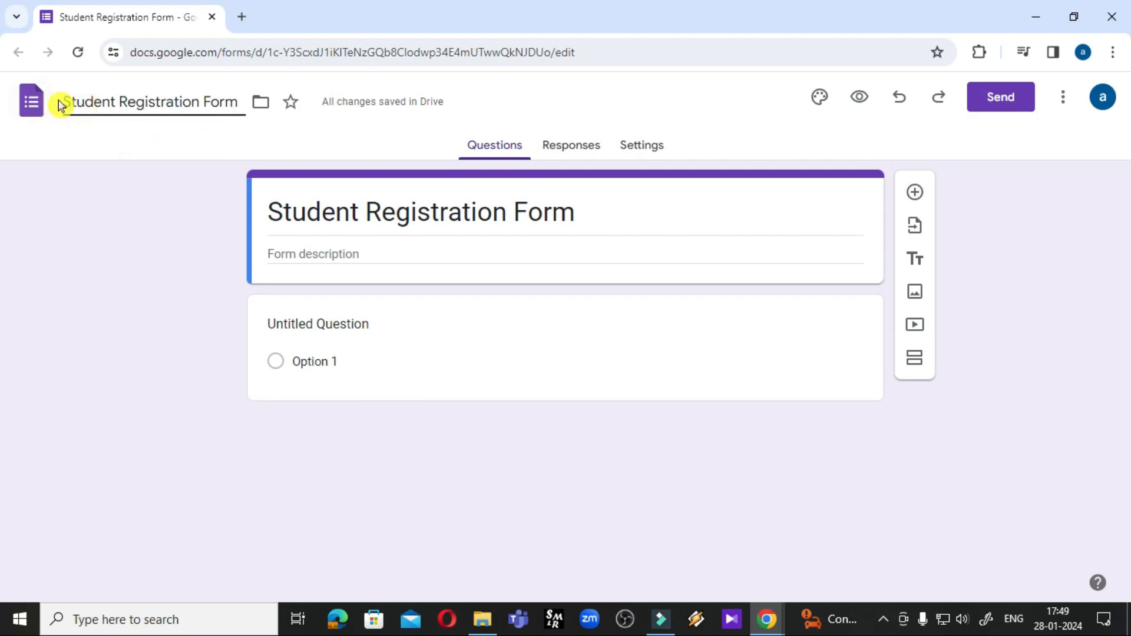
click(89, 150)
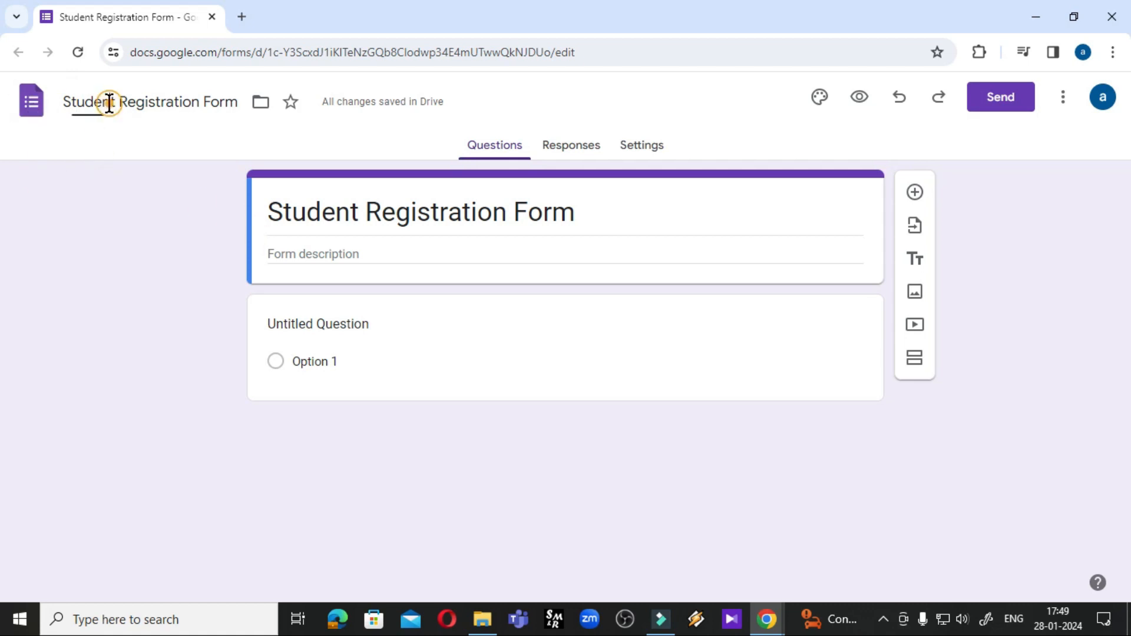
drag(68, 102, 128, 104)
click(86, 140)
click(66, 100)
click(65, 105)
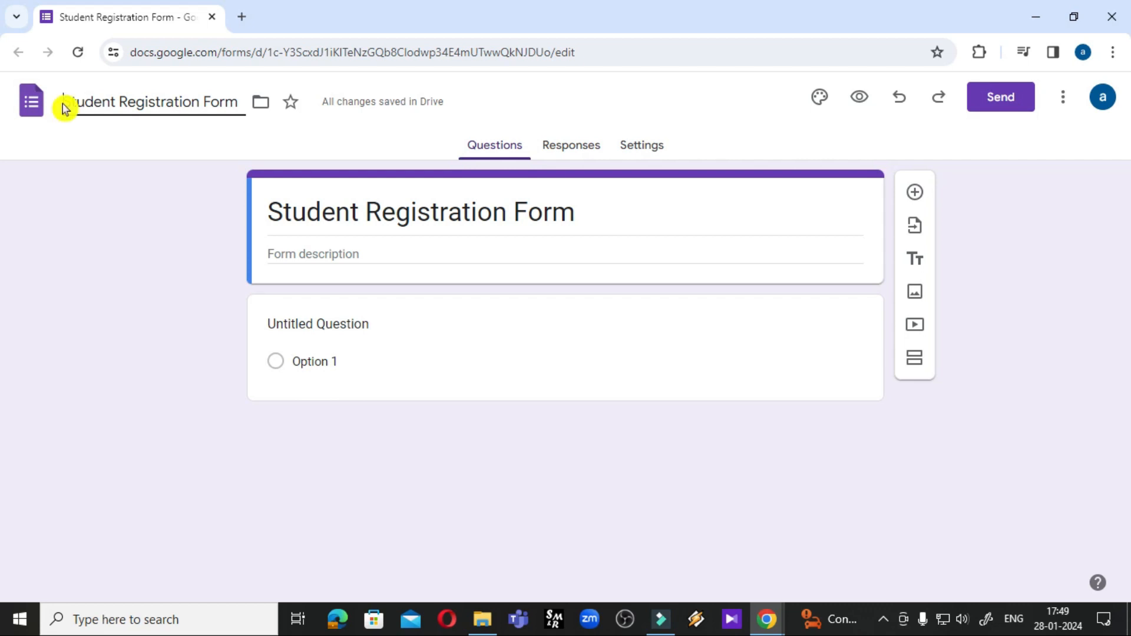
click(116, 103)
key(BackSpace)
key(BackSpace)
key(BackSpace)
key(BackSpace)
key(BackSpace)
key(BackSpace)
key(BackSpace)
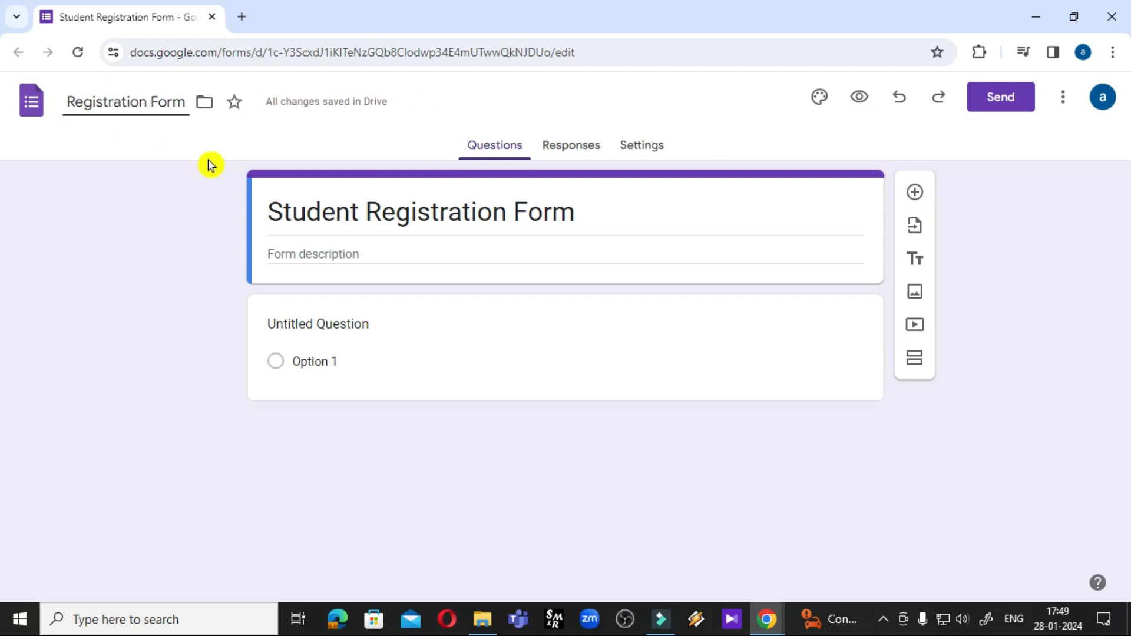
click(210, 164)
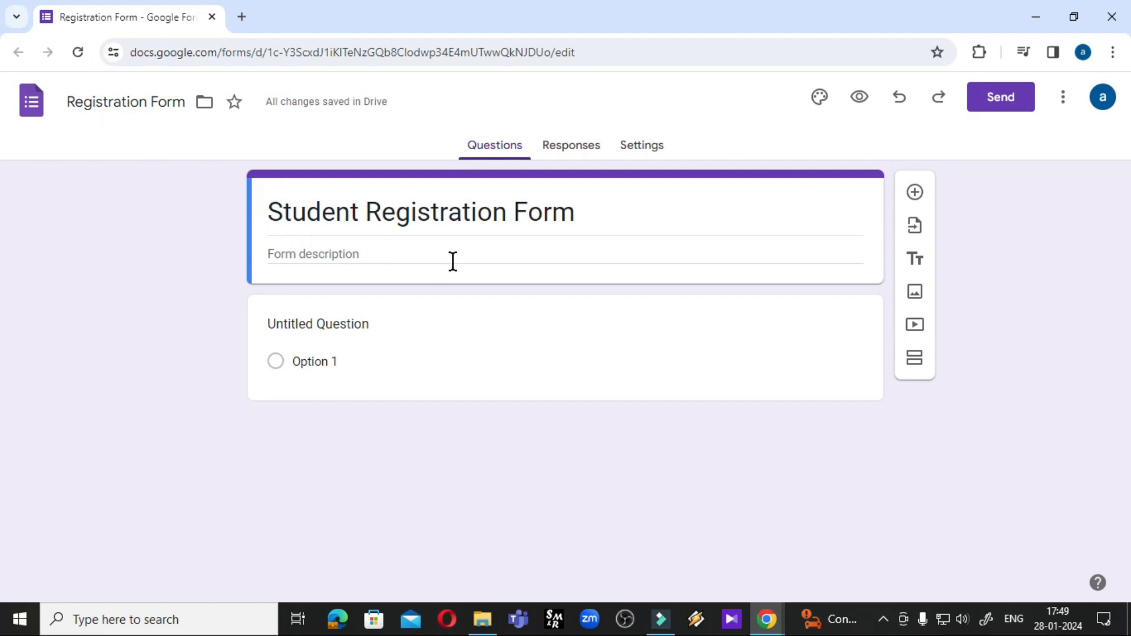
Move the Registration Form file from My Drive into the My Files folder
key(F10)
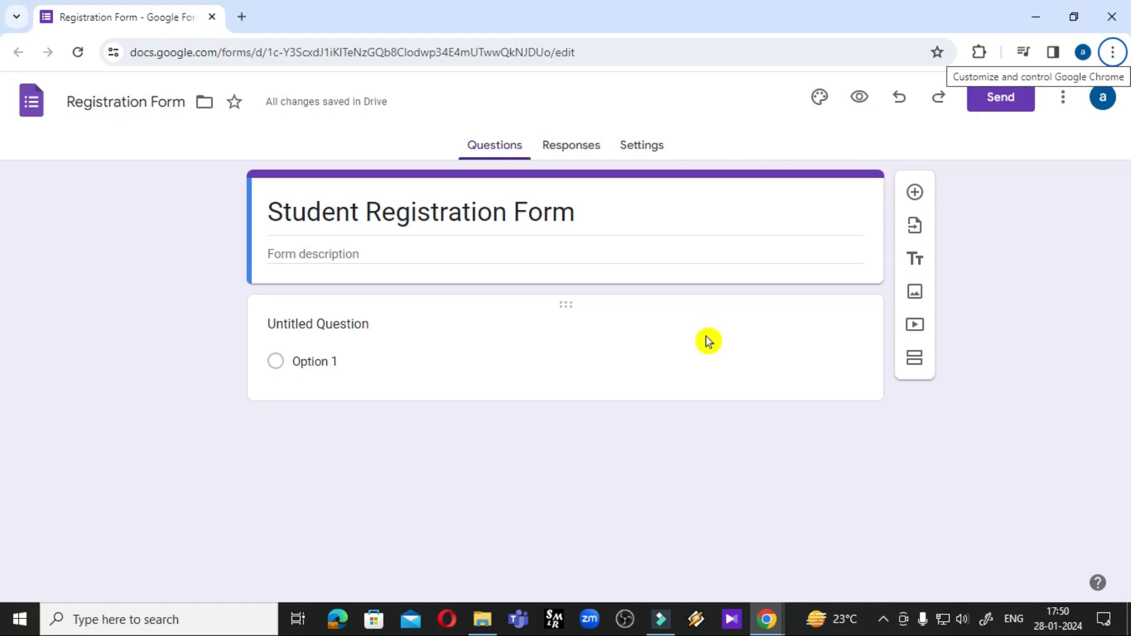
click(203, 111)
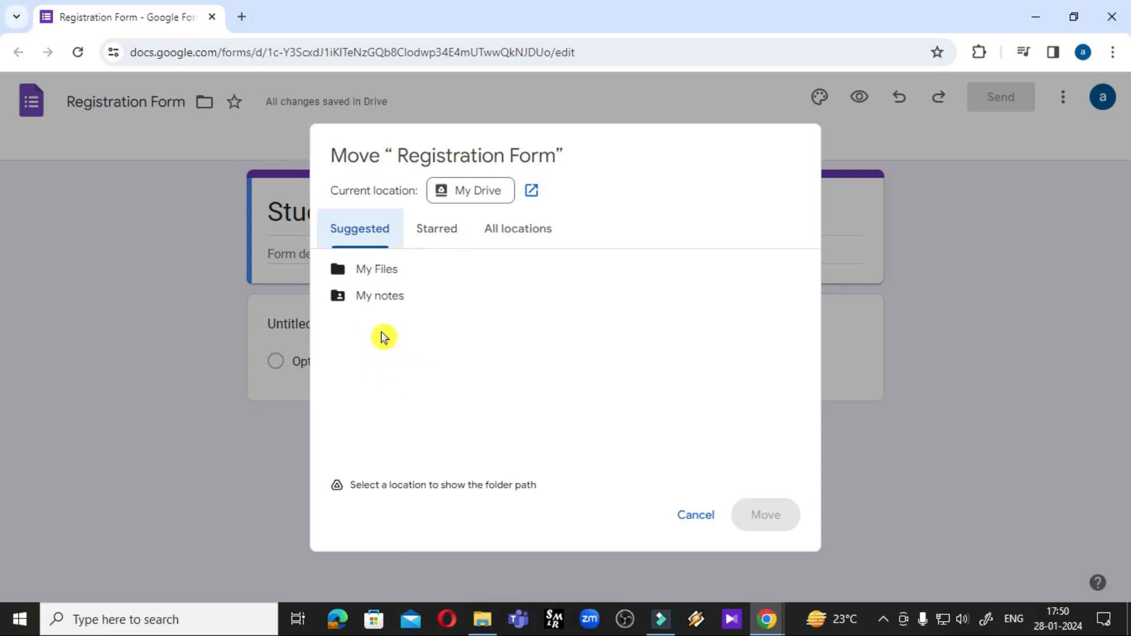
right_click(398, 353)
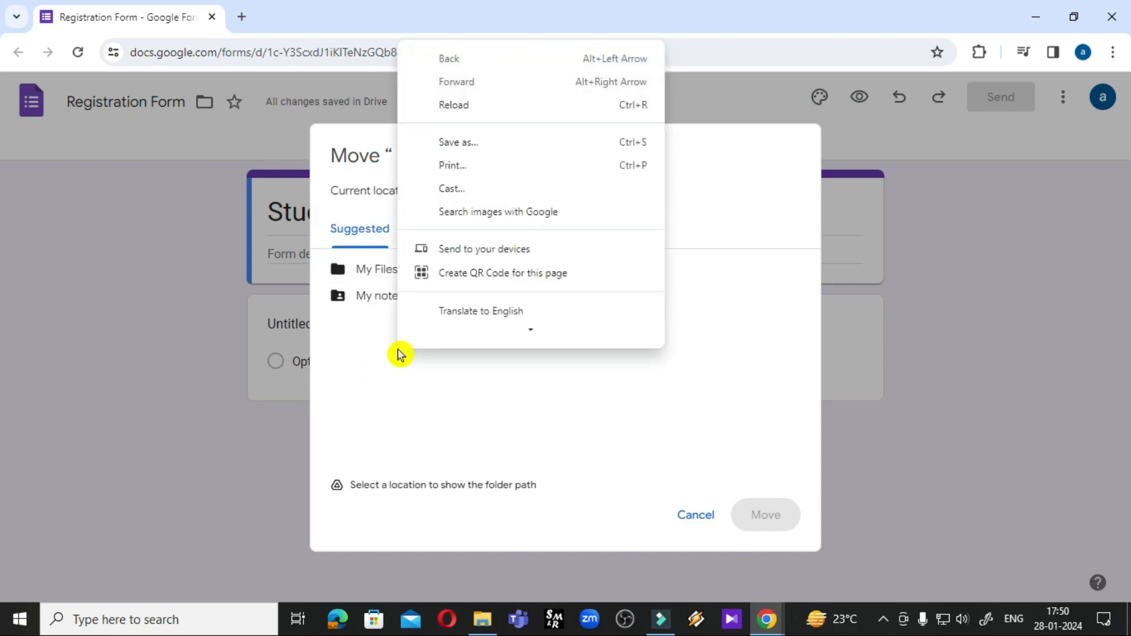
click(399, 354)
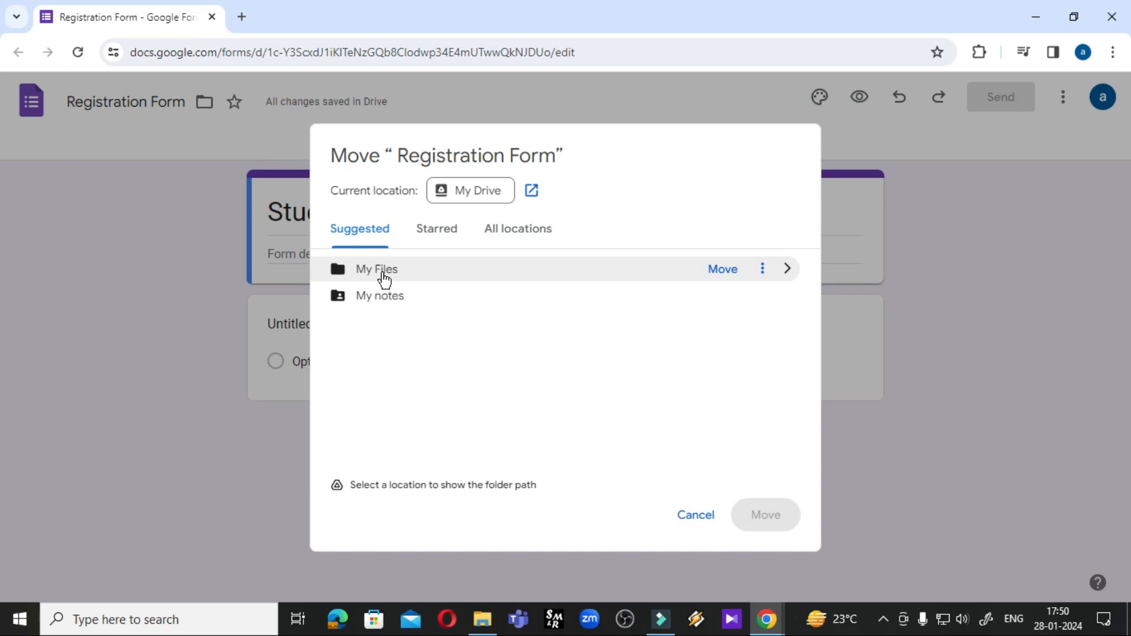
click(383, 275)
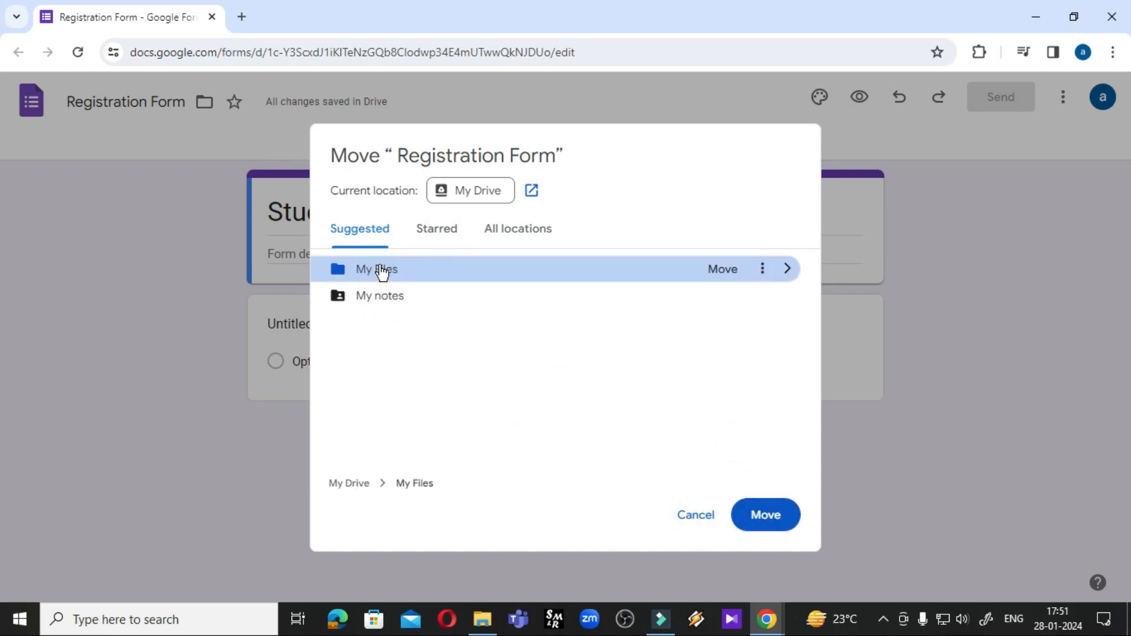
click(377, 349)
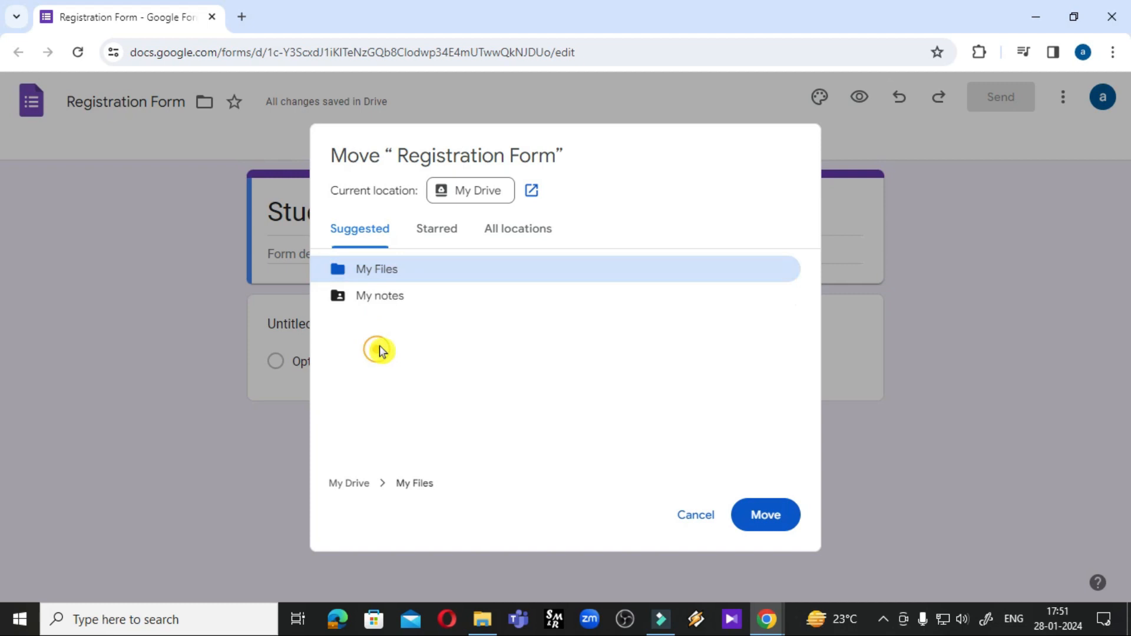
click(383, 275)
click(378, 270)
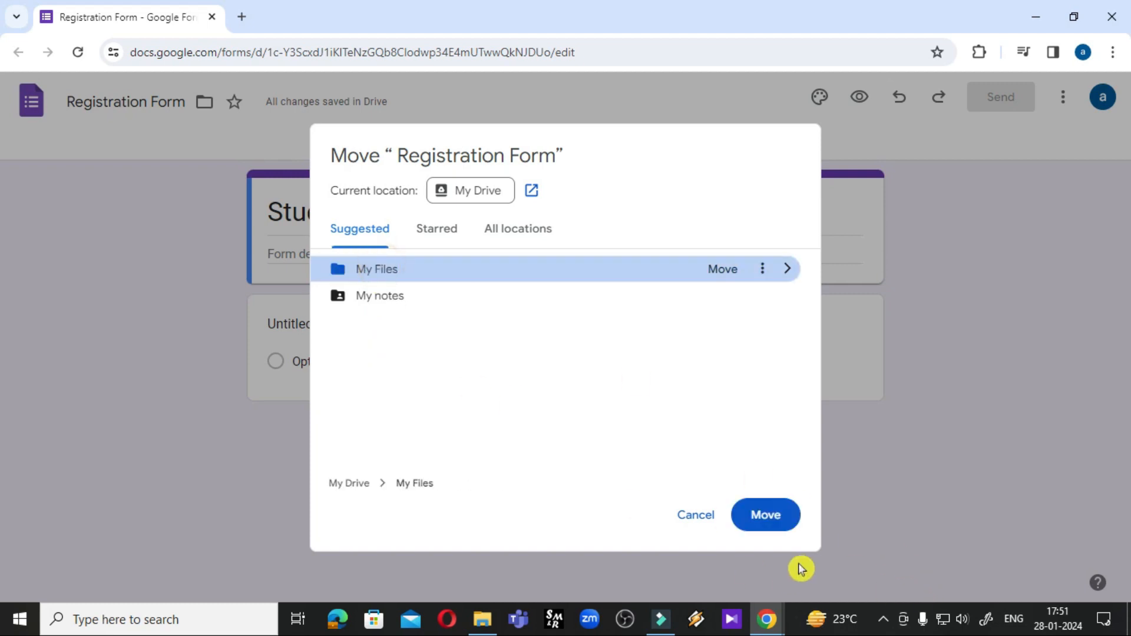
click(764, 519)
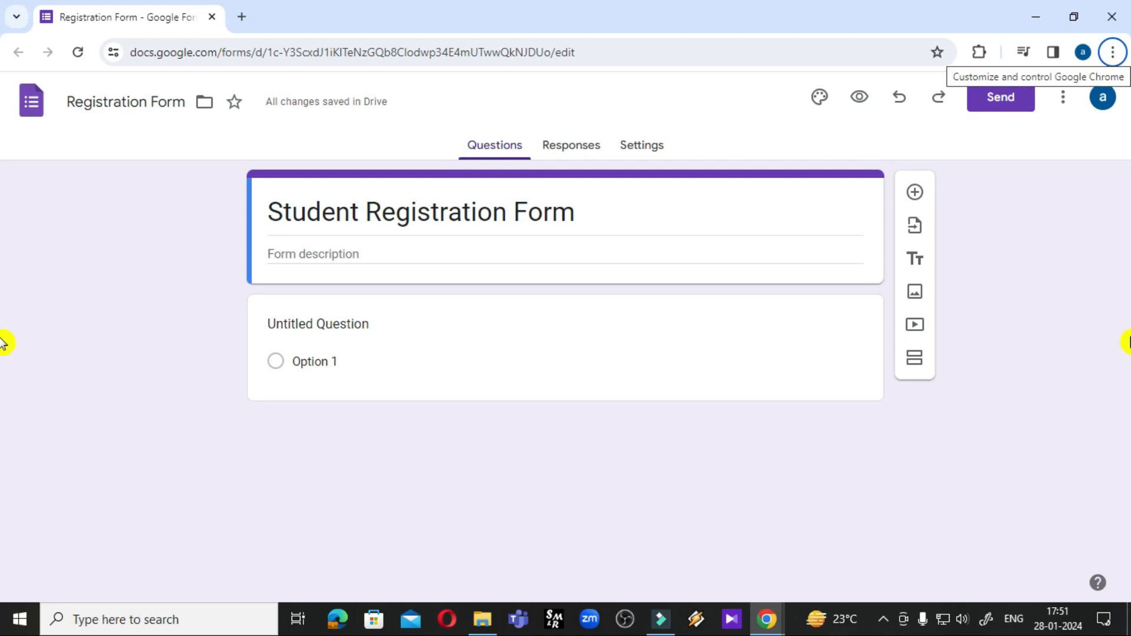
In a new tab, open Drive's My Files folder and reopen Registration Form from it
click(241, 24)
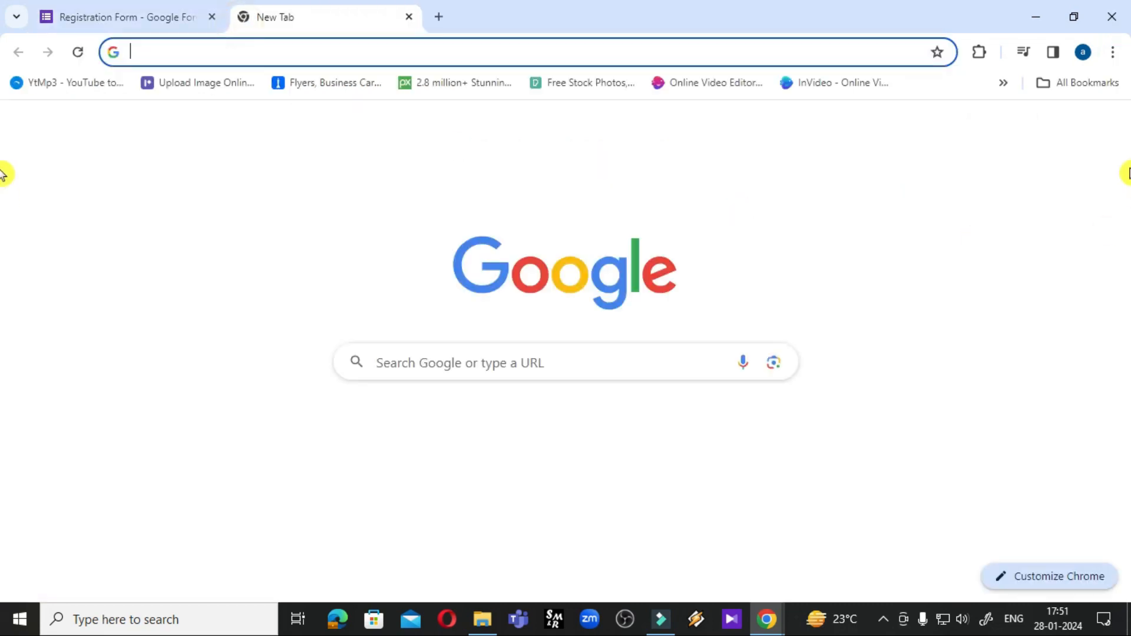
click(1062, 137)
click(979, 475)
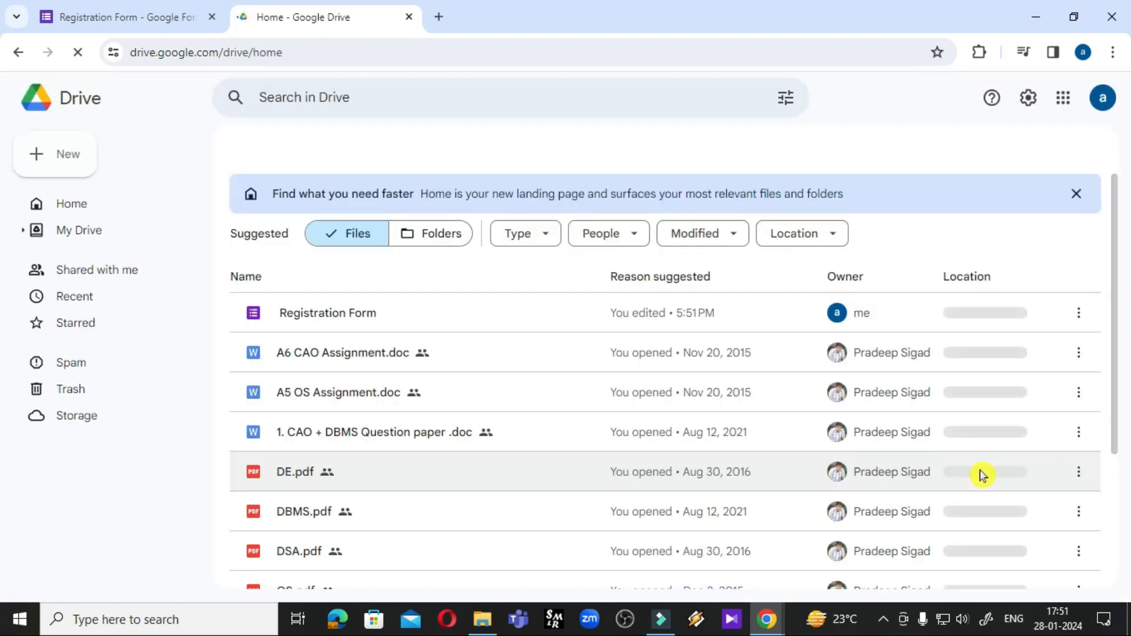
click(84, 230)
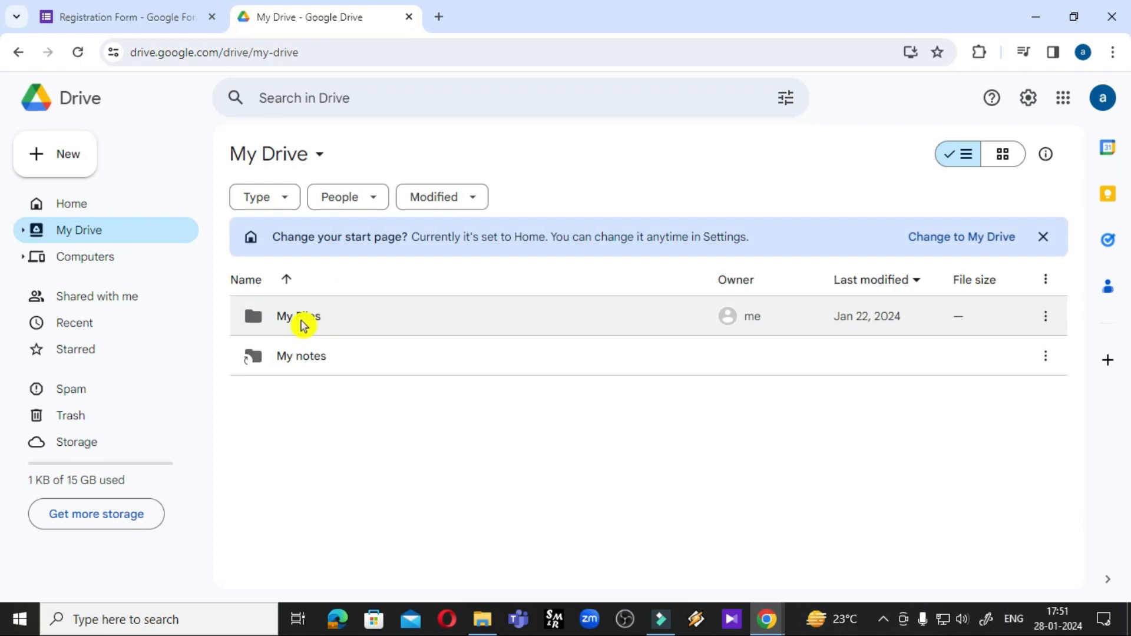
double_click(299, 318)
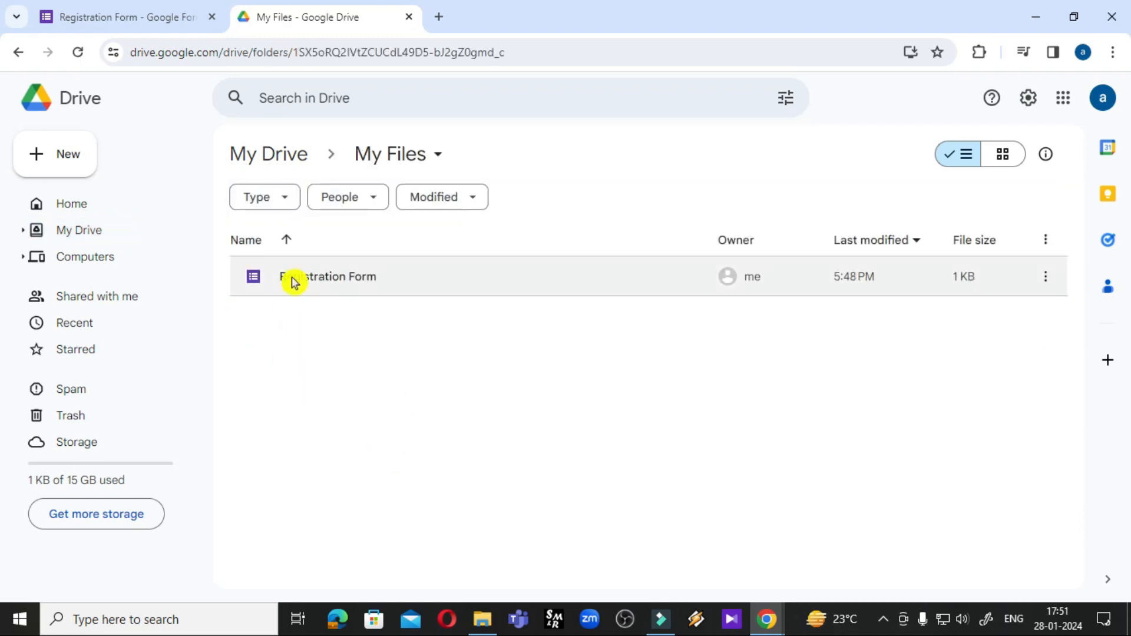
double_click(339, 293)
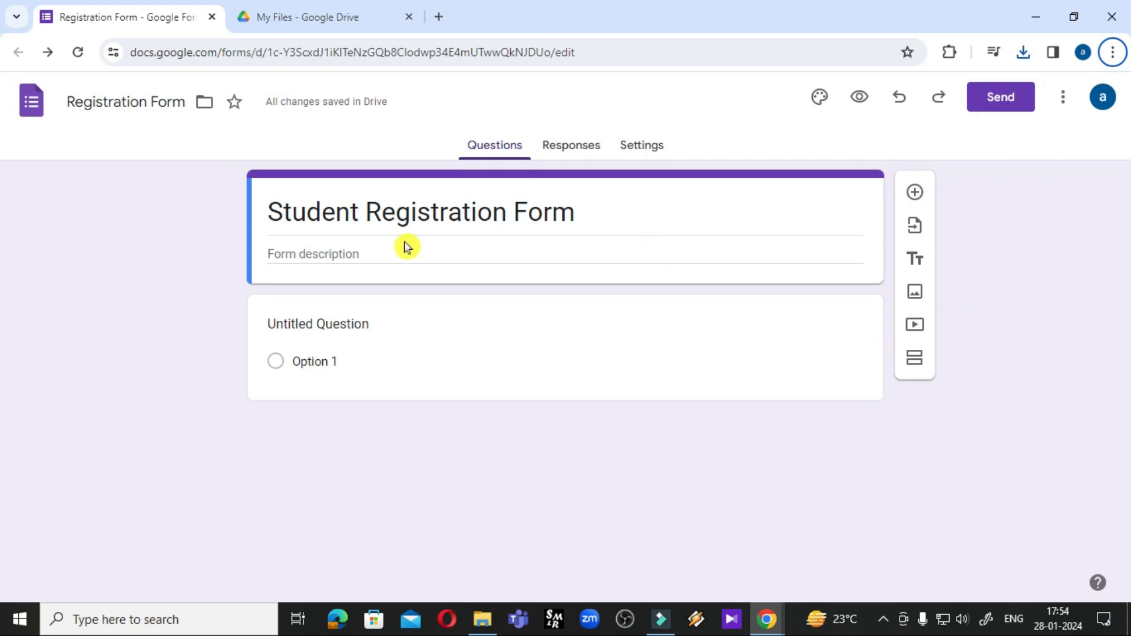
Enter 'only for new student' as the form description
click(309, 255)
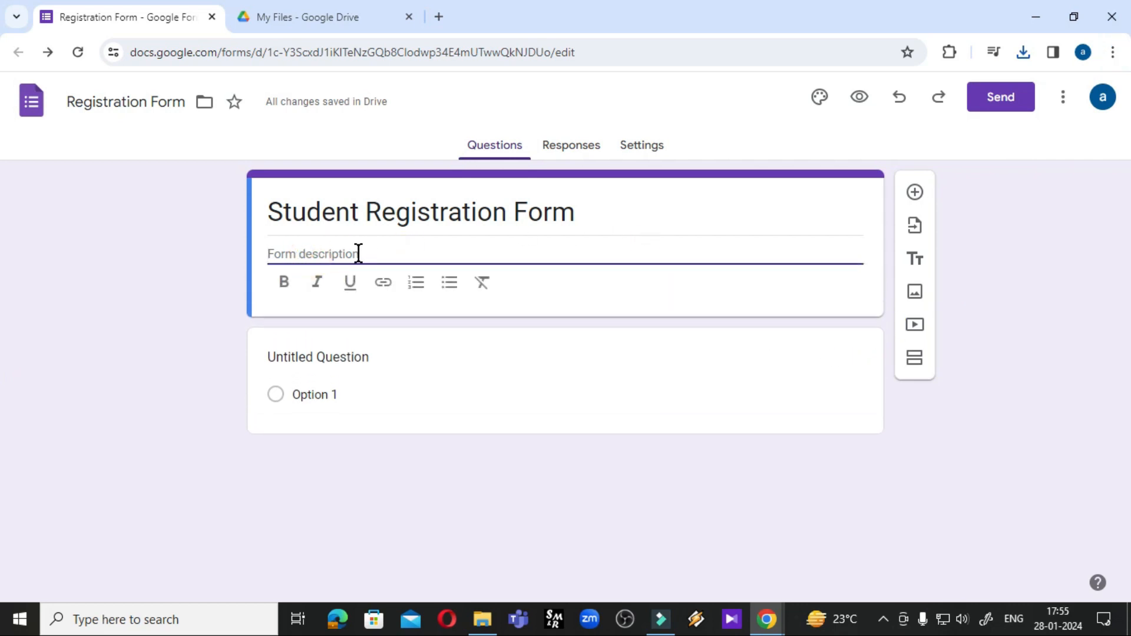
click(320, 252)
click(320, 252)
text(on)
key(BackSpace)
key(BackSpace)
key(BackSpace)
key(BackSpace)
text(new student)
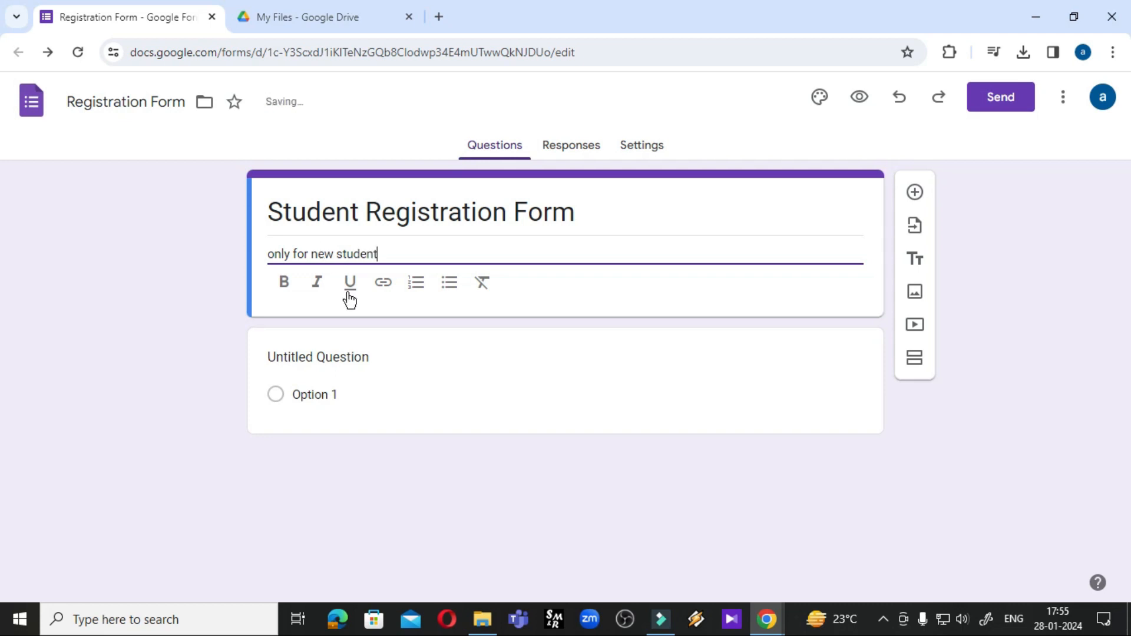
Preview the form, then close the preview and My Files tabs to return to the editor
click(866, 107)
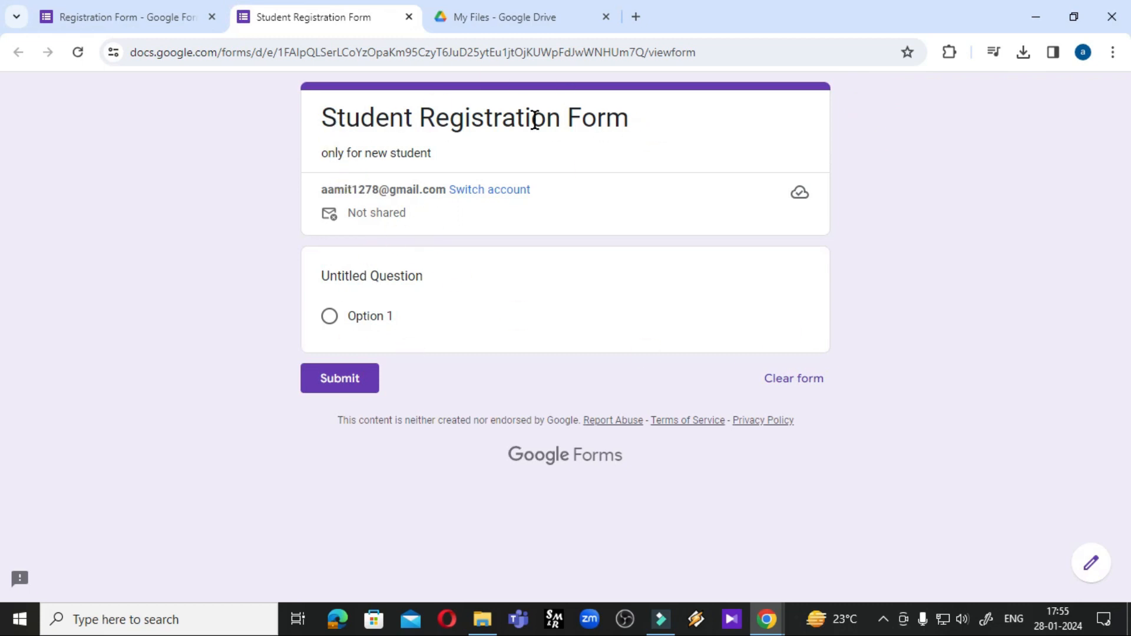
click(641, 137)
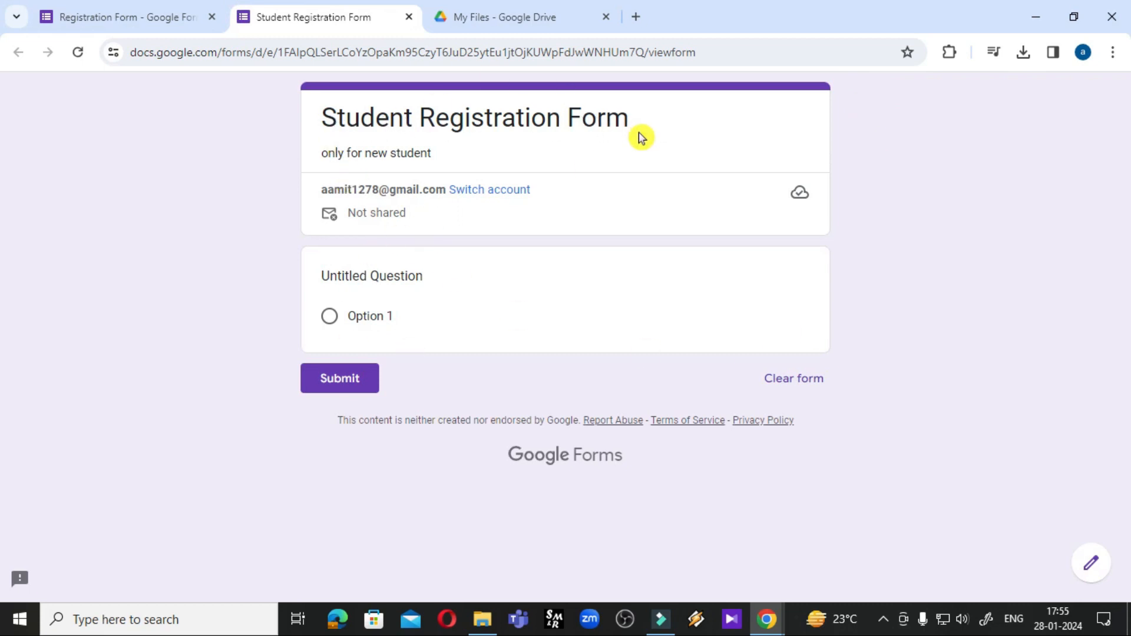
click(324, 171)
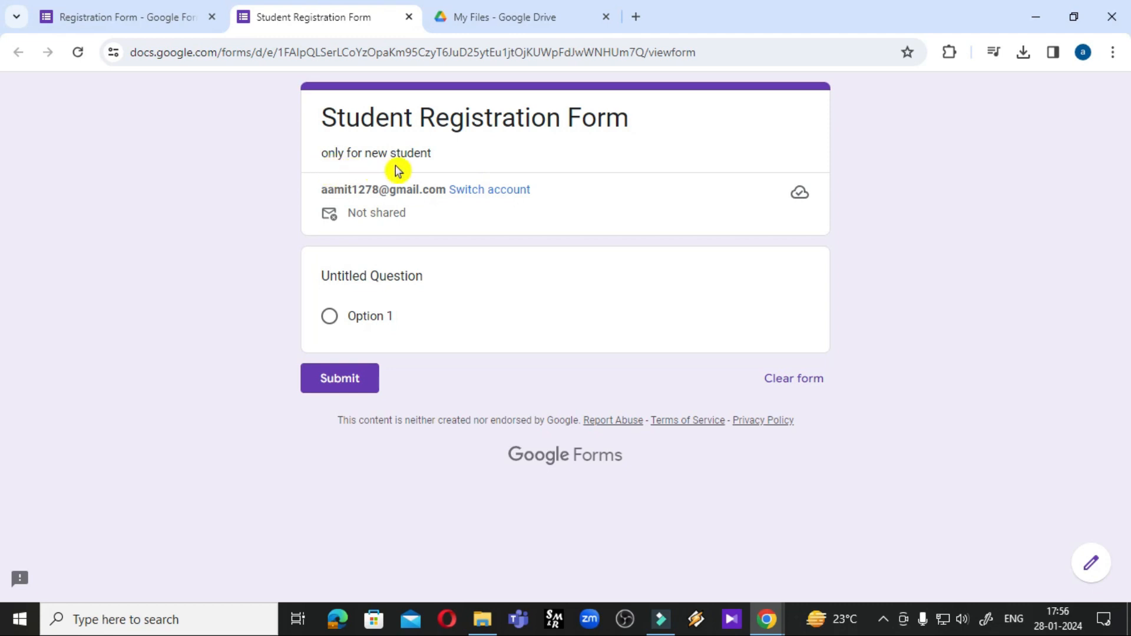
click(608, 17)
click(409, 17)
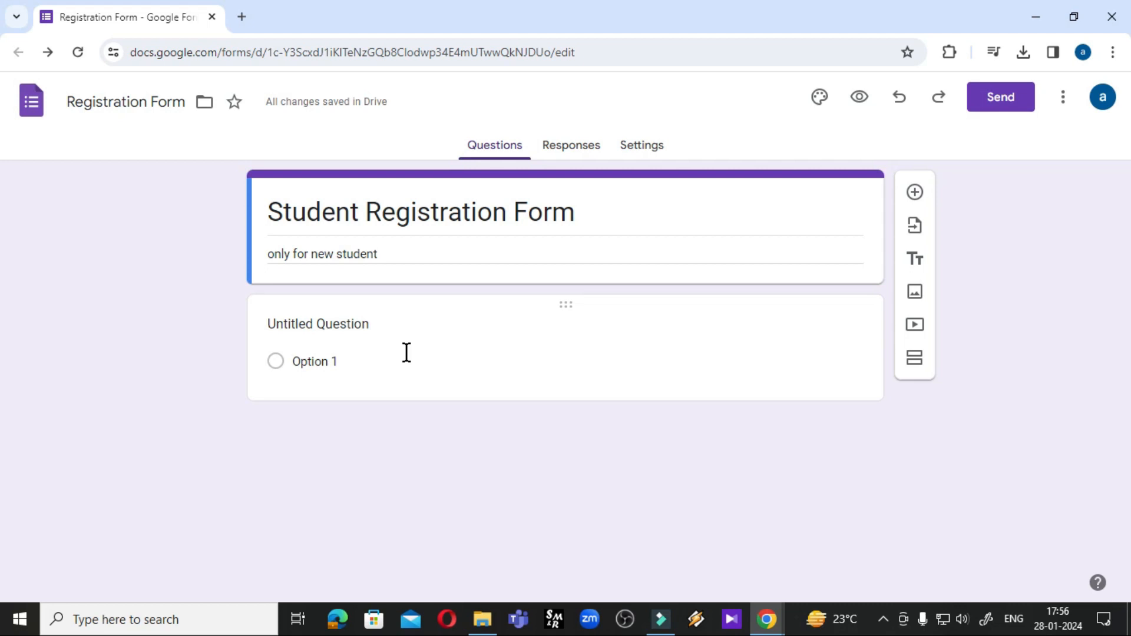
Title the first question 'Your Name' and keep it as a Short answer question
click(377, 320)
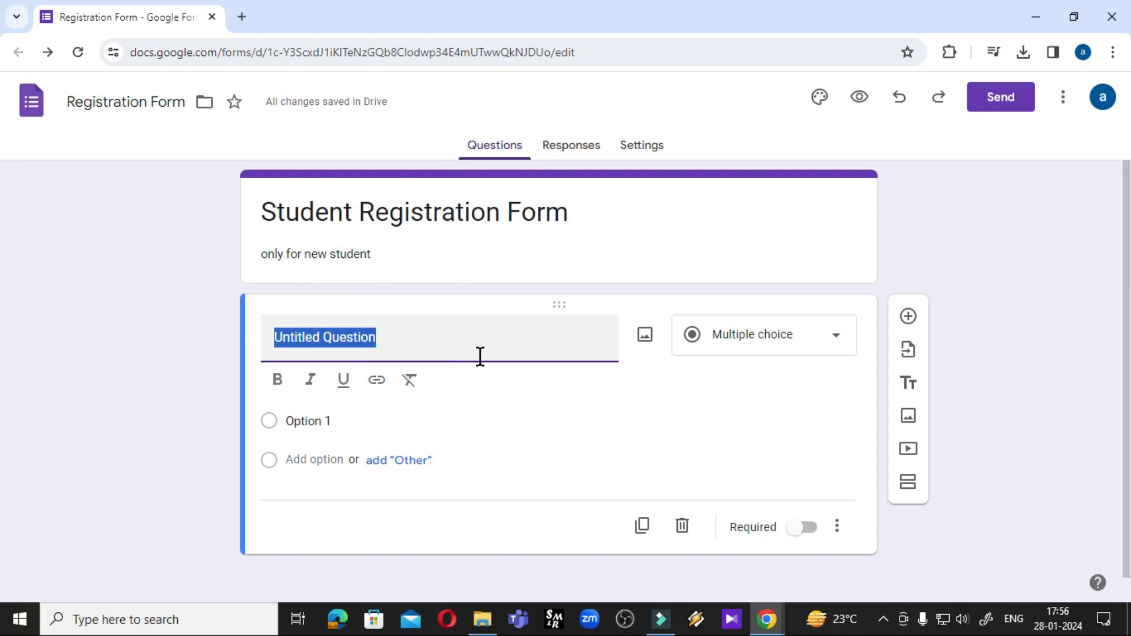
text(F)
click(418, 359)
key(BackSpace)
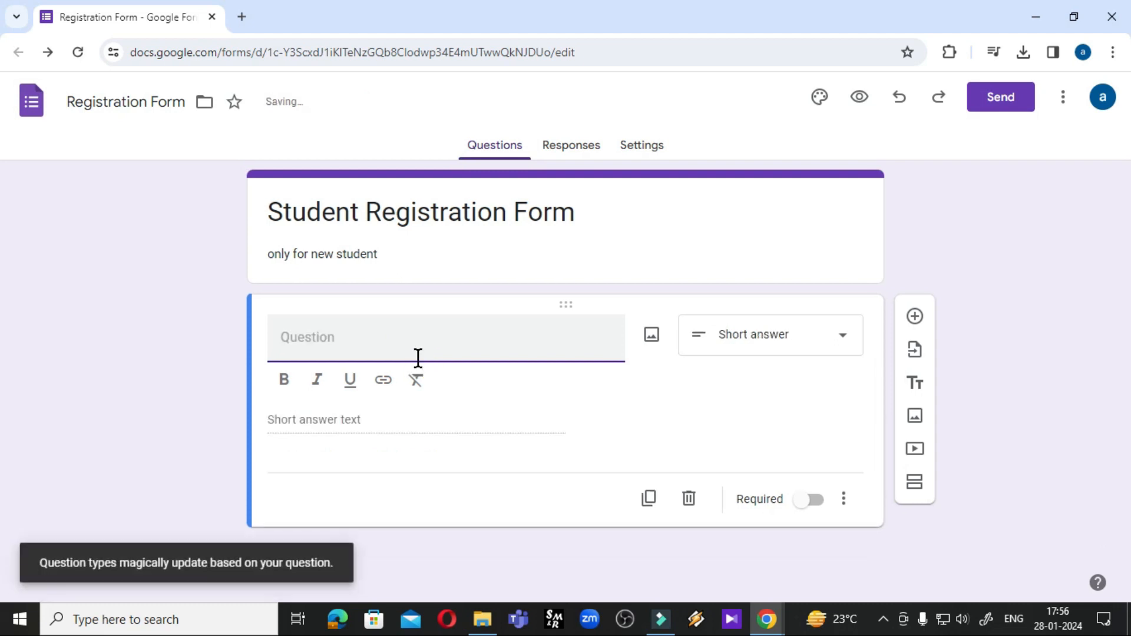
text(Your Name)
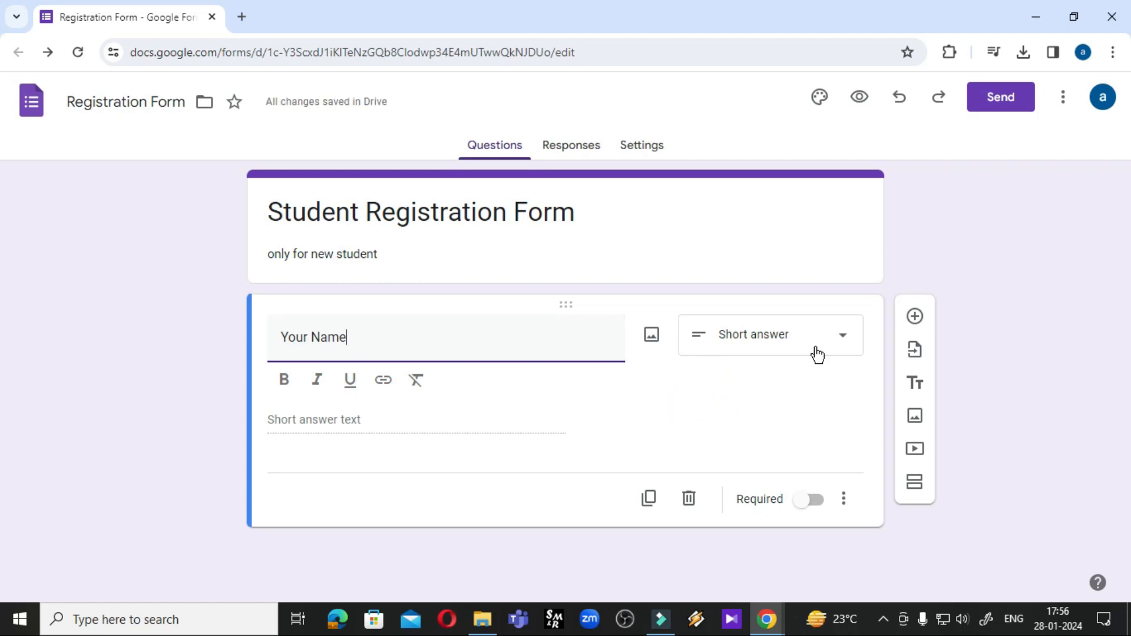
click(843, 349)
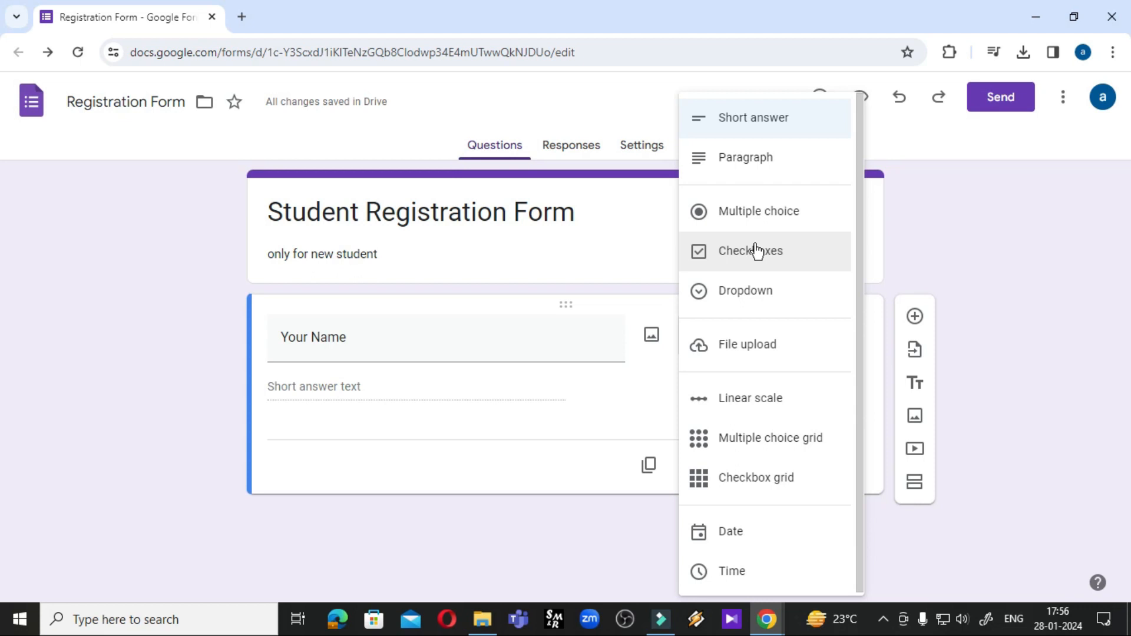
click(760, 129)
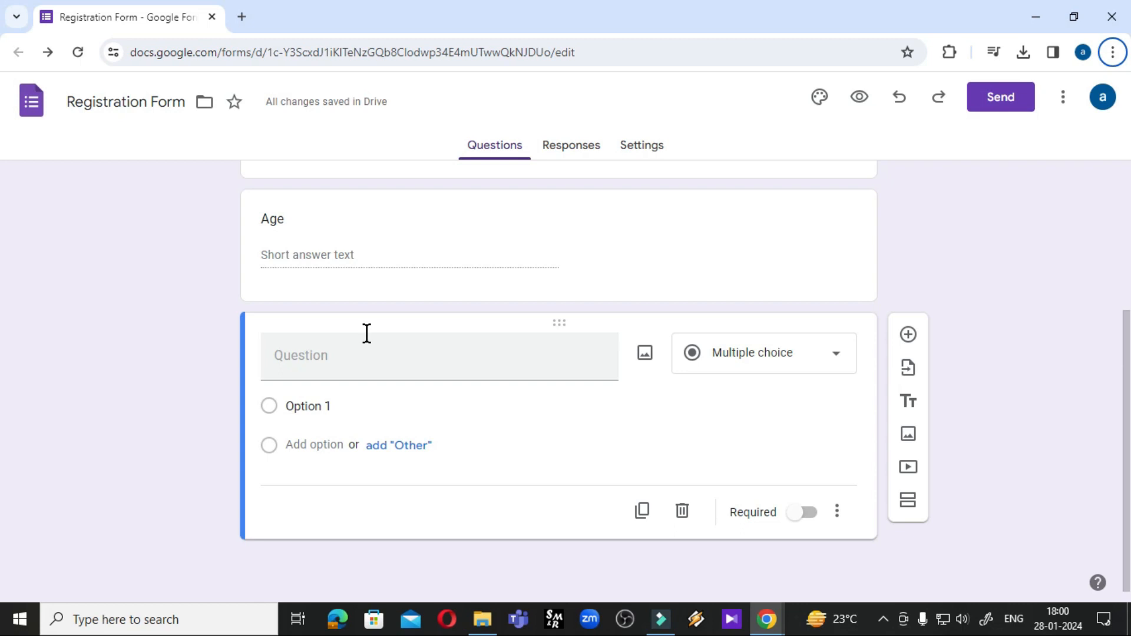
Title the new question 'In which Course You Intrested'
click(396, 374)
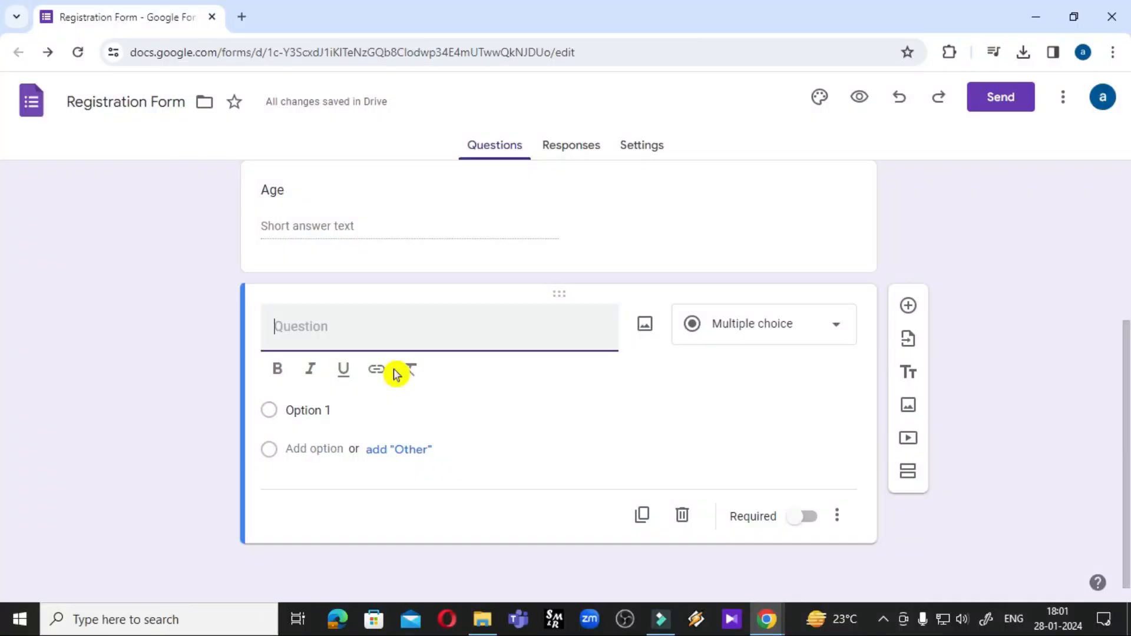
text(W)
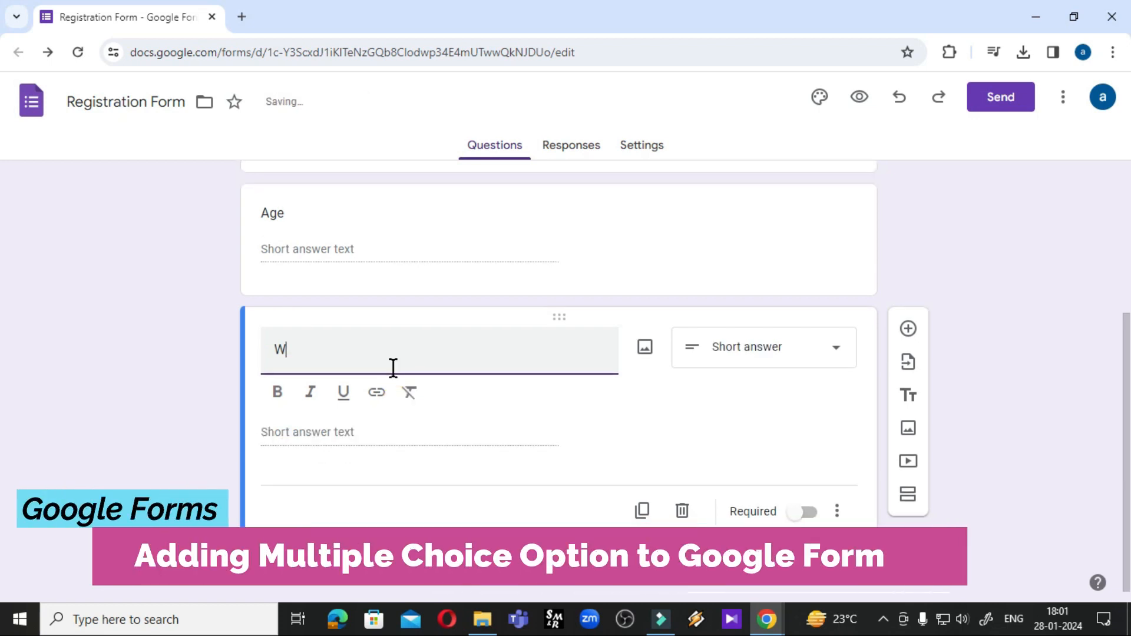
key(BackSpace)
text(In which )
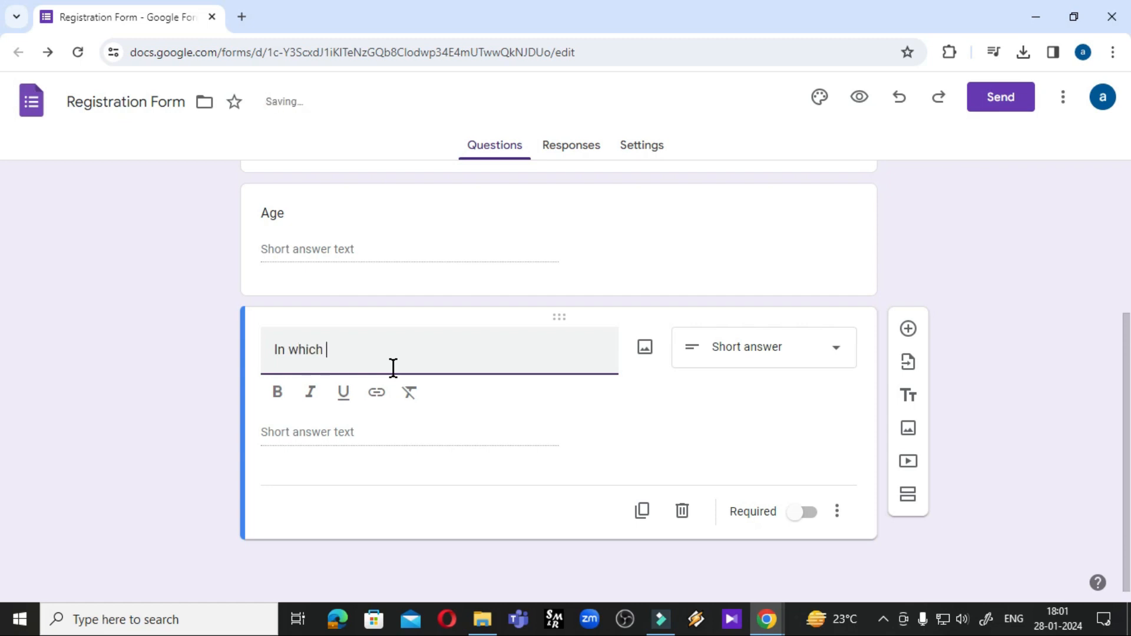
text(Cou)
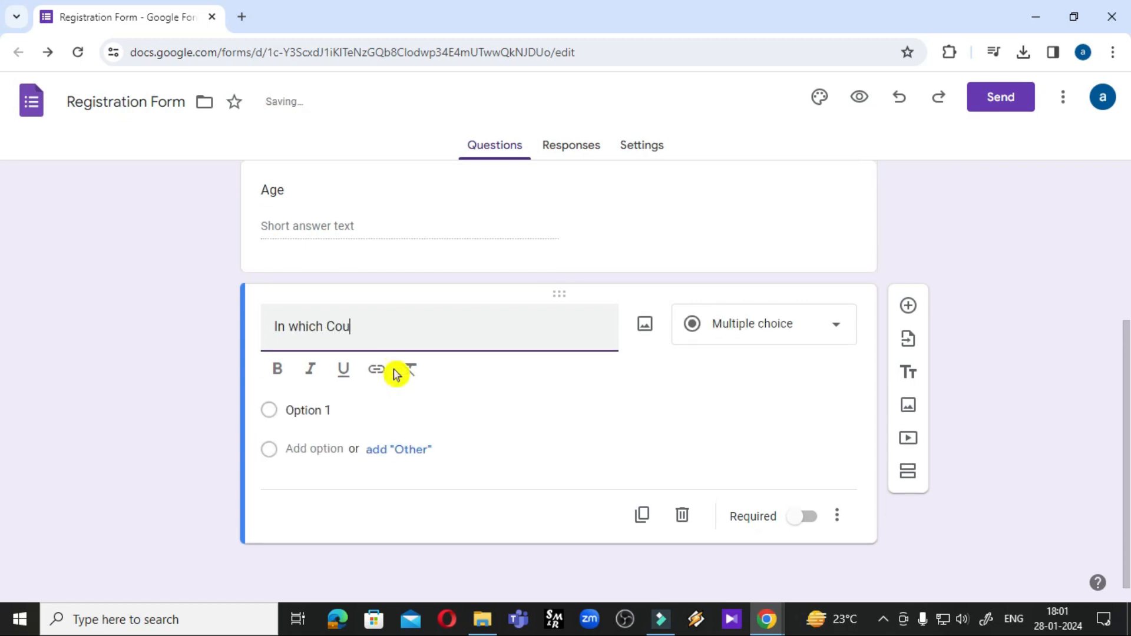
text(rse You Intrest)
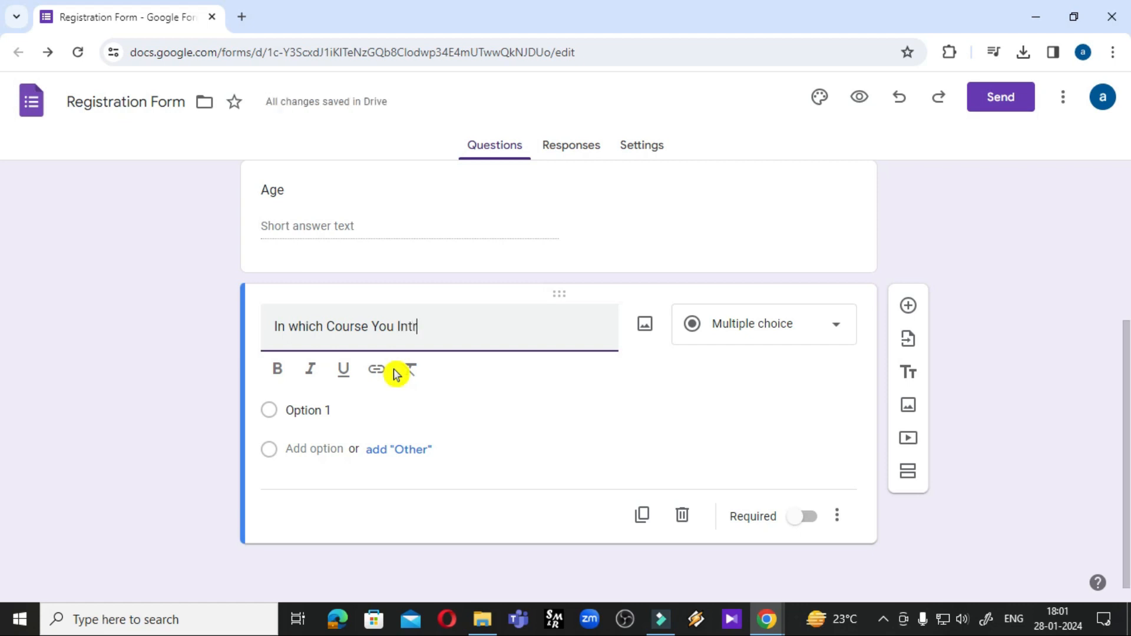
text(ed)
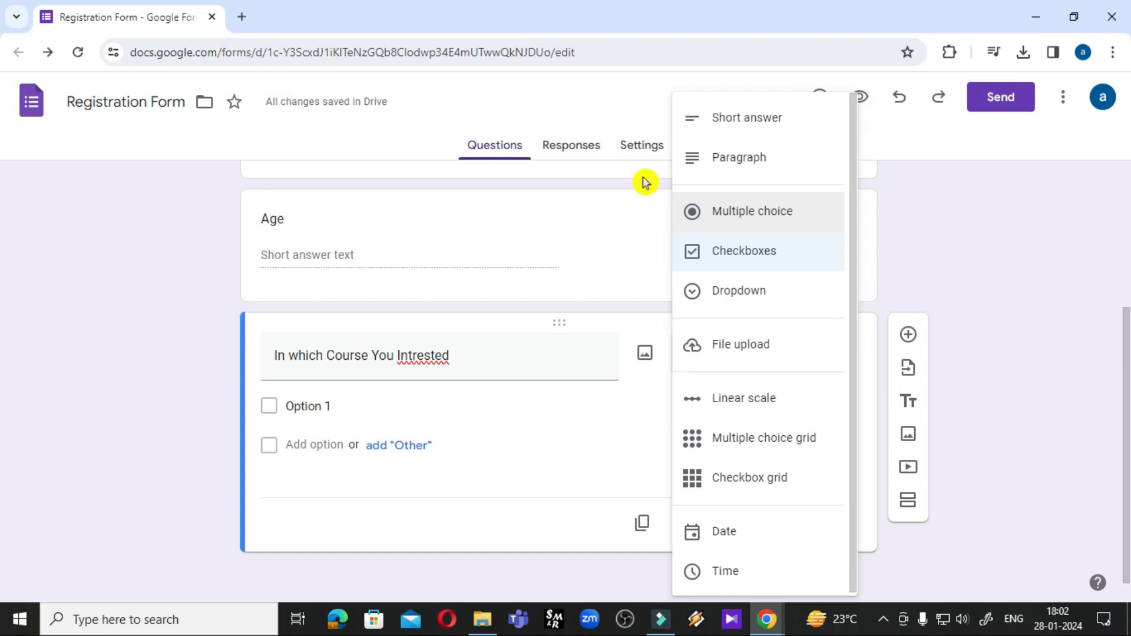
Make the course question multiple choice with first option 'B.Sc. Maths' and an Other choice
click(747, 216)
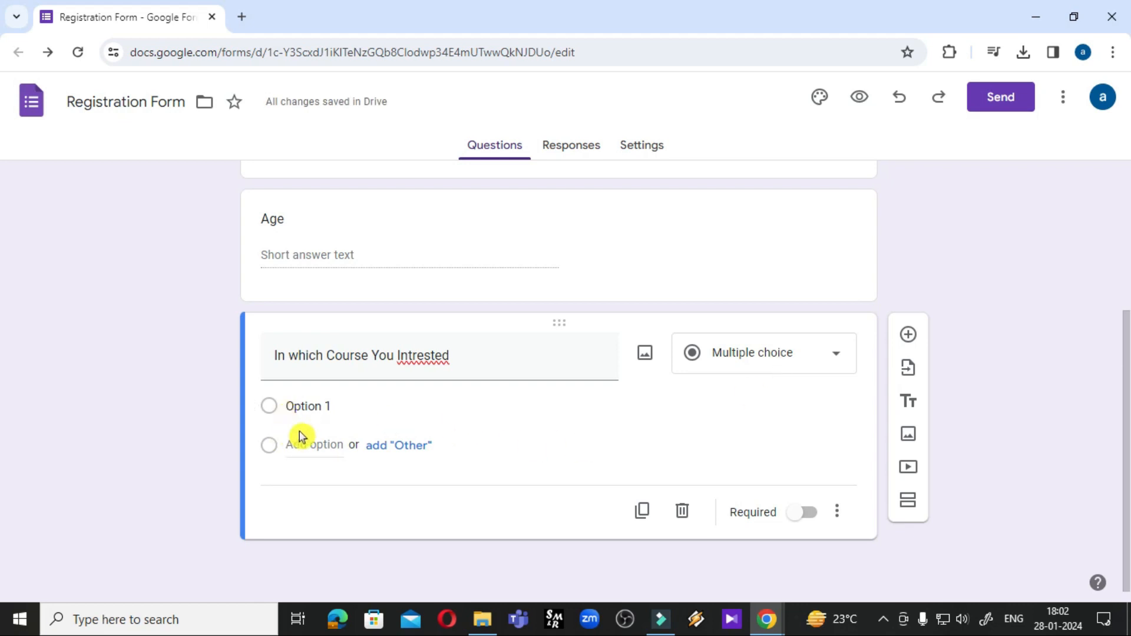
click(375, 408)
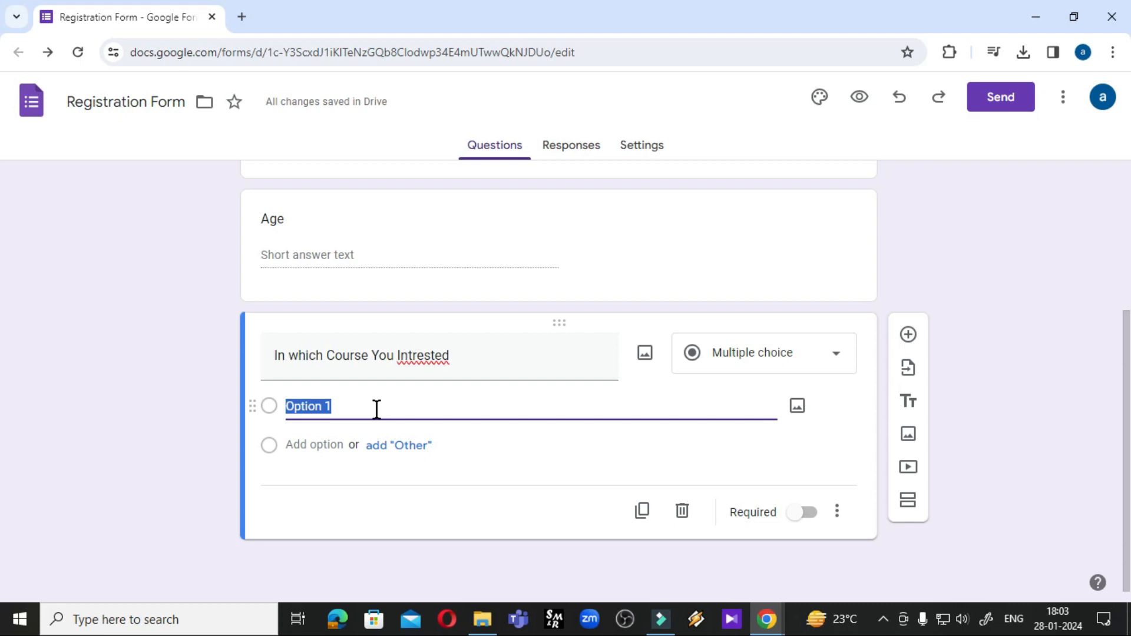
text(B.Sc)
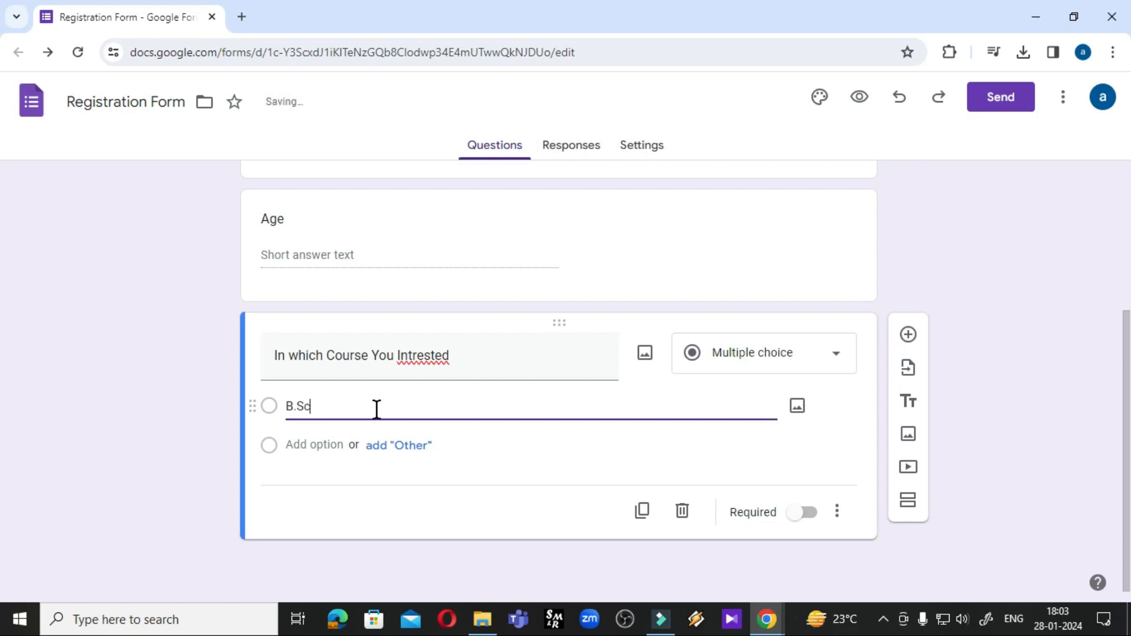
text(. Maths)
click(396, 453)
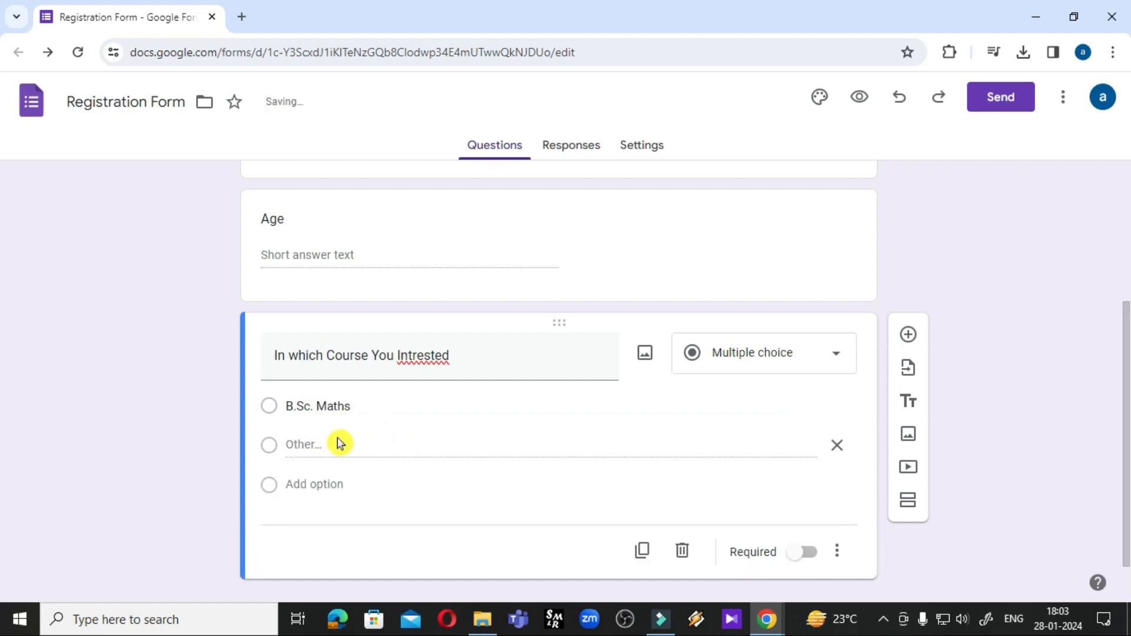
Add 'B.C.A.' as the second course option
click(320, 488)
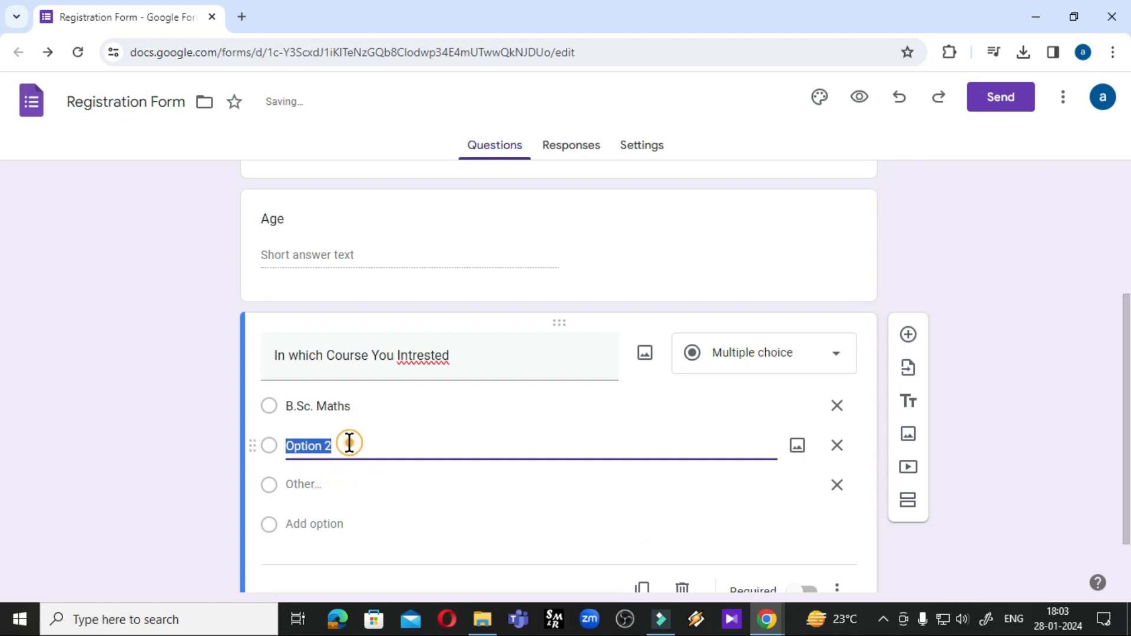
click(348, 443)
key(BackSpace)
key(BackSpace)
key(BackSpace)
key(BackSpace)
key(BackSpace)
key(BackSpace)
key(BackSpace)
key(BackSpace)
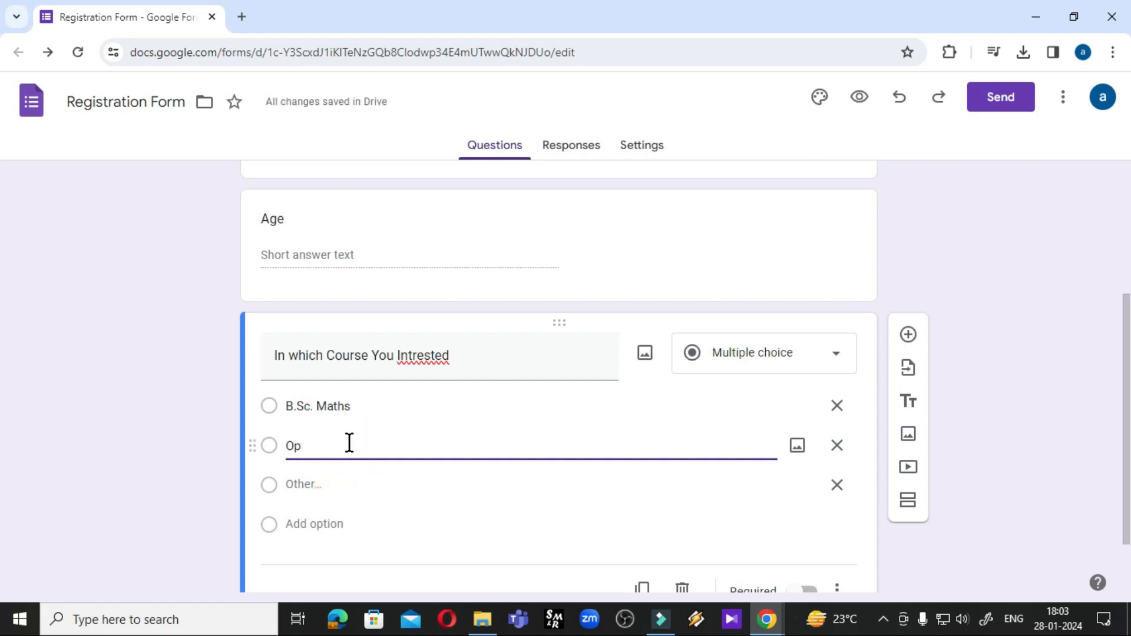
text(B.)
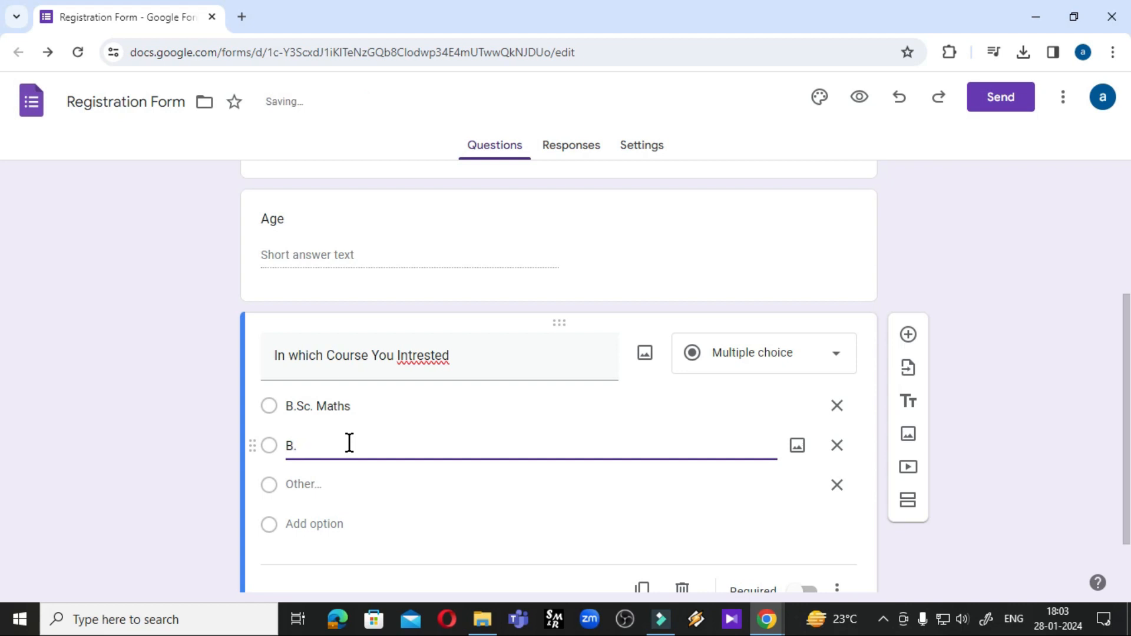
click(349, 444)
text(Sc)
text(.)
key(BackSpace)
key(BackSpace)
key(BackSpace)
key(BackSpace)
text(.C.)
Add 'B.A' and 'B.Com' course options, then add a new blank question below
click(316, 524)
click(341, 481)
drag(341, 482, 285, 482)
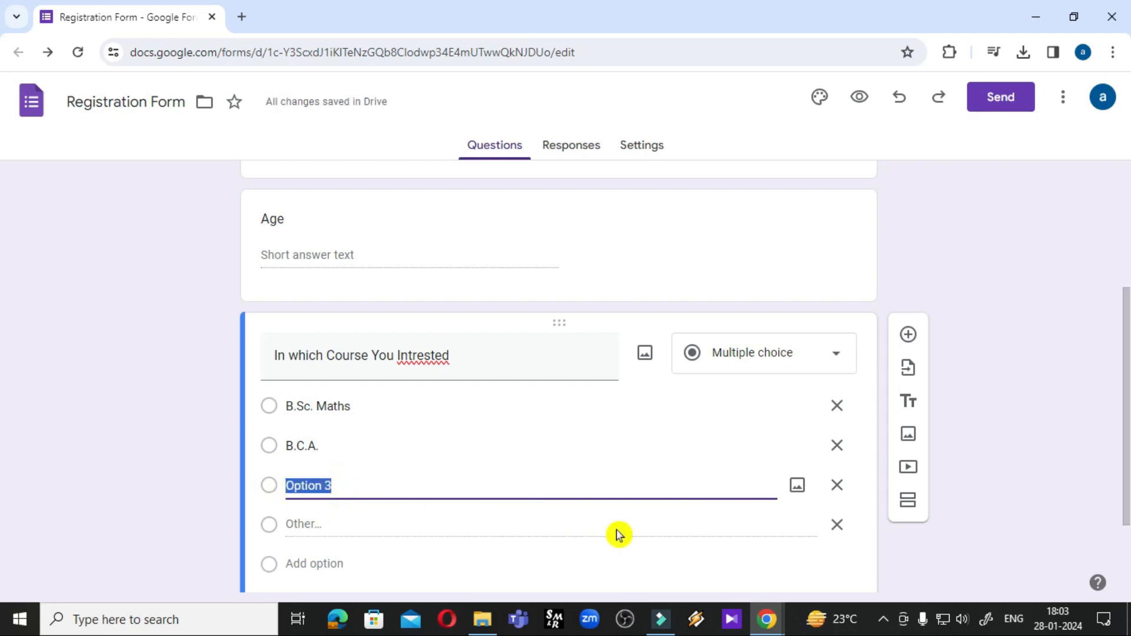
text(B.A.)
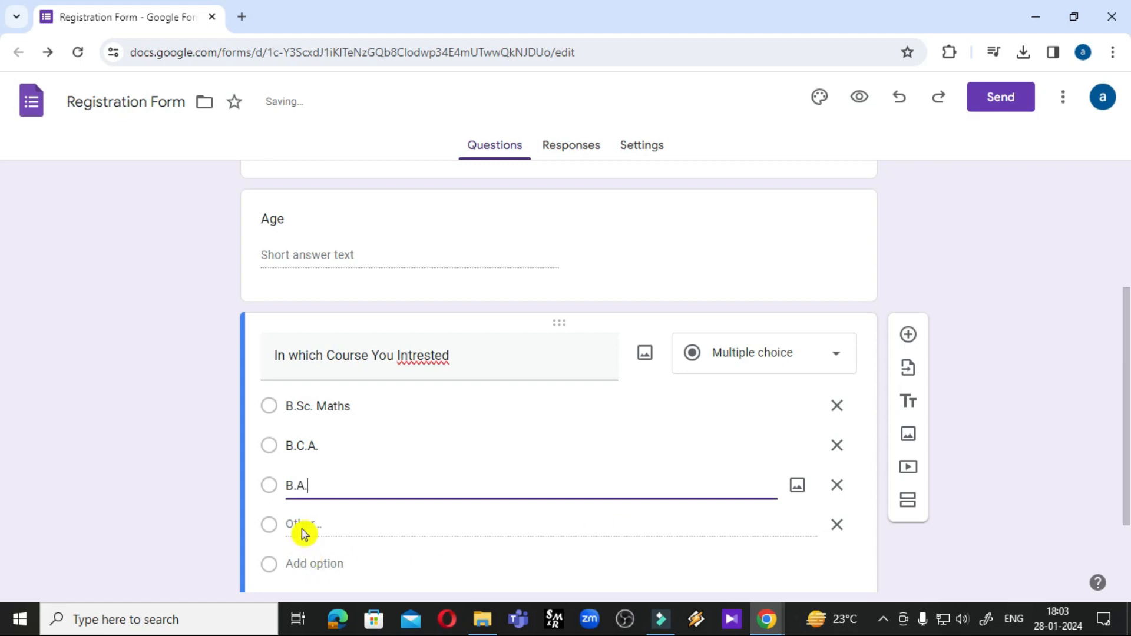
click(311, 563)
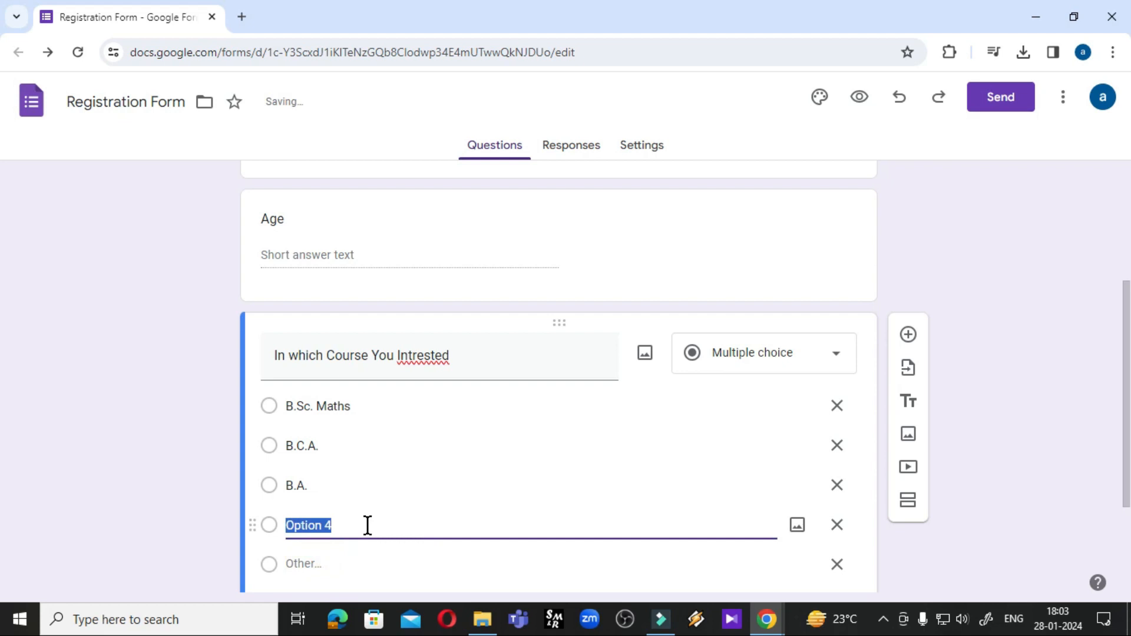
text(B.Com.)
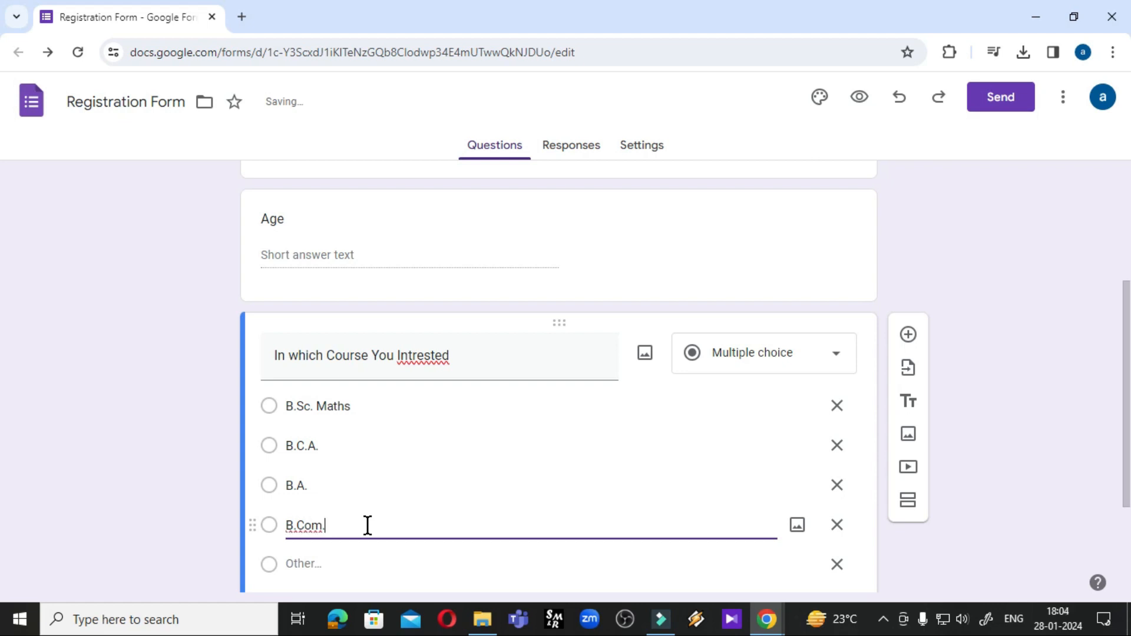
scroll(380, 504, down, 3)
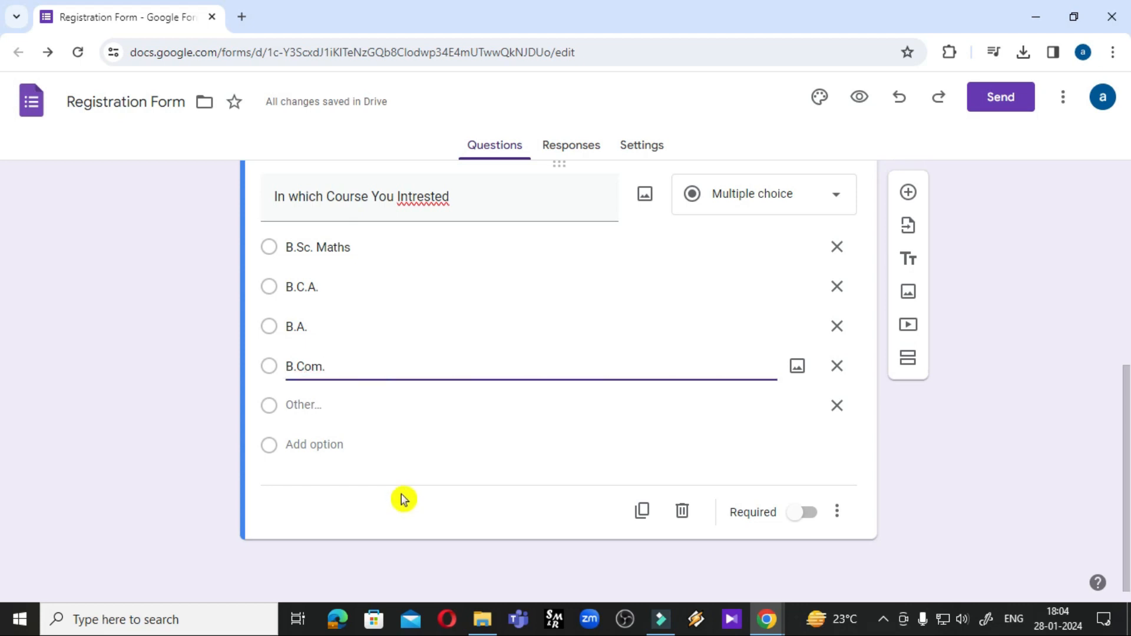
click(910, 194)
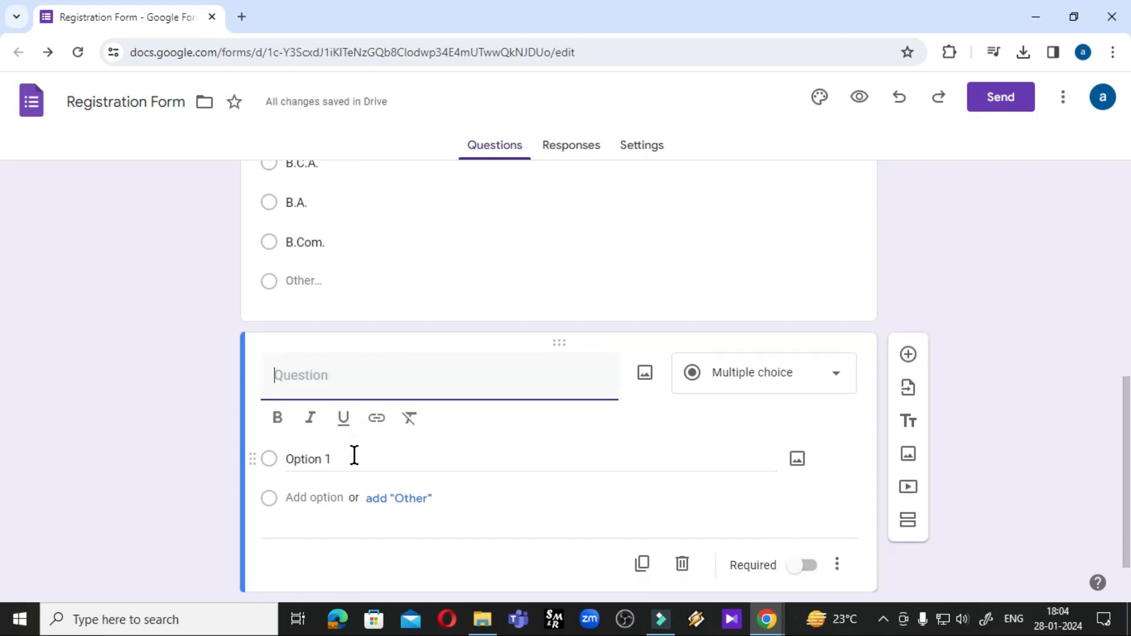
Title the new question 'Father's Name' and set it to Short answer
text(Fathers)
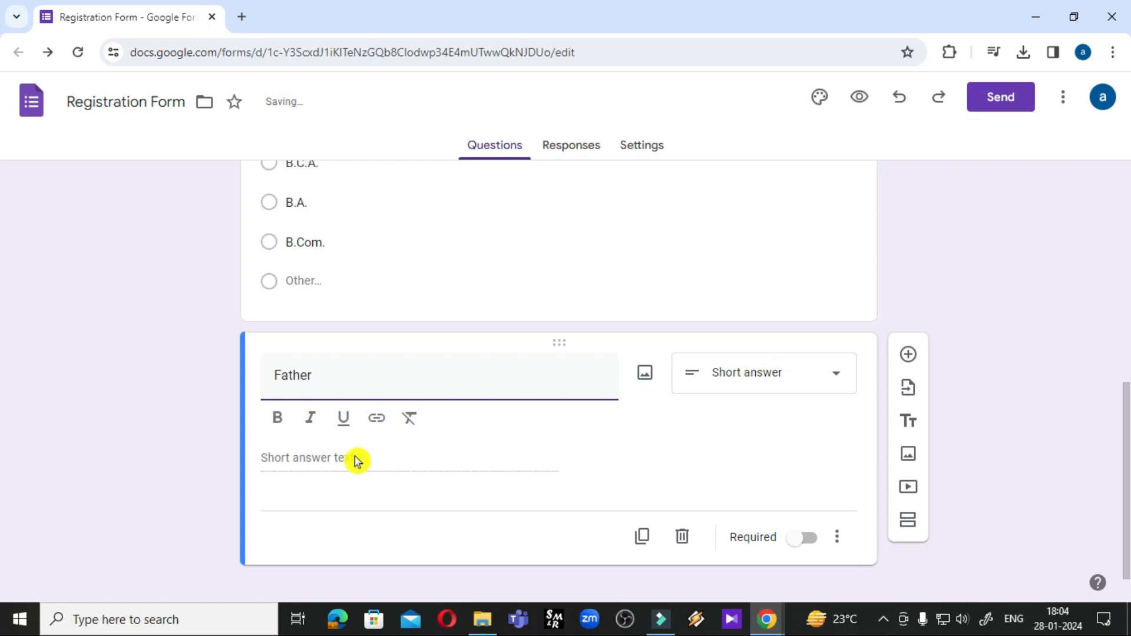
text(s Name)
click(765, 377)
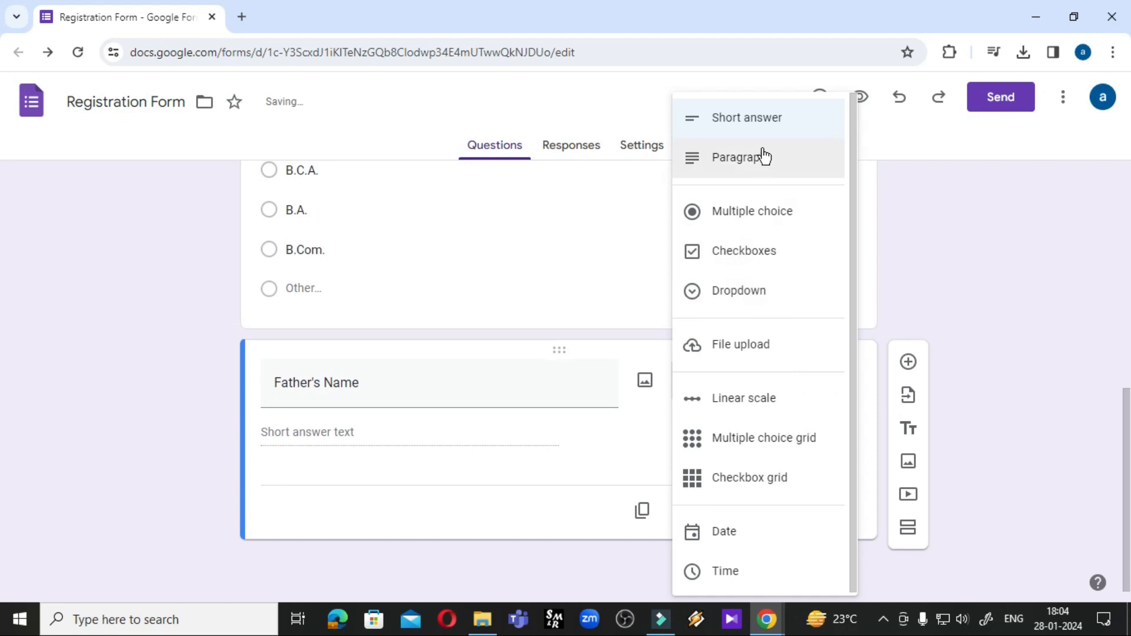
click(761, 125)
Add a 'Date of Birth' question using the Date type
click(908, 362)
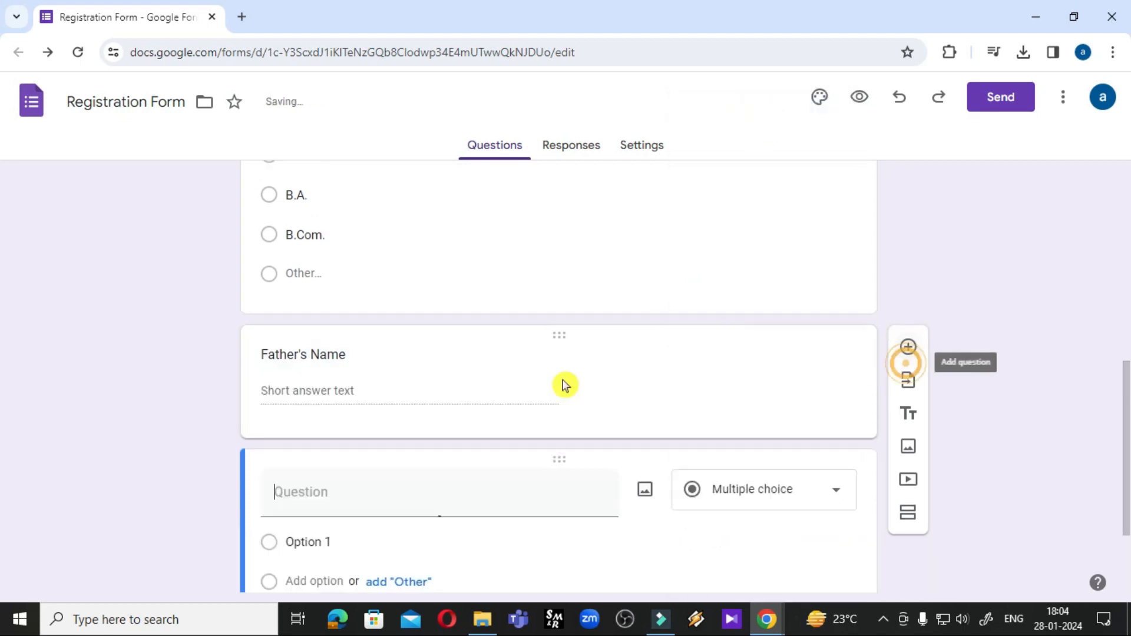
click(374, 494)
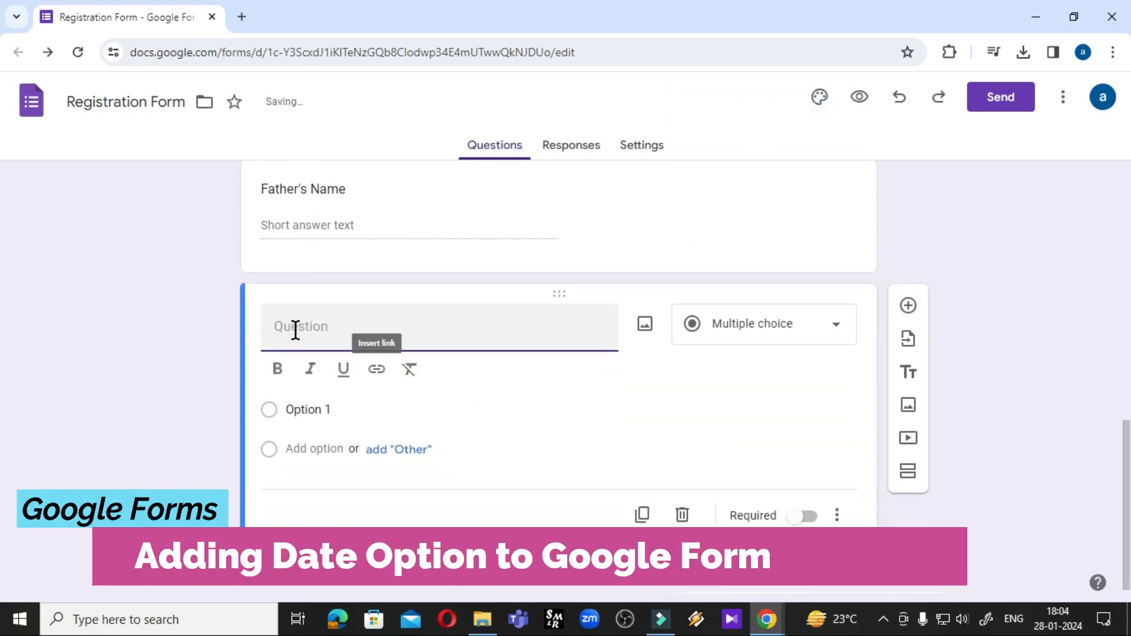
click(354, 330)
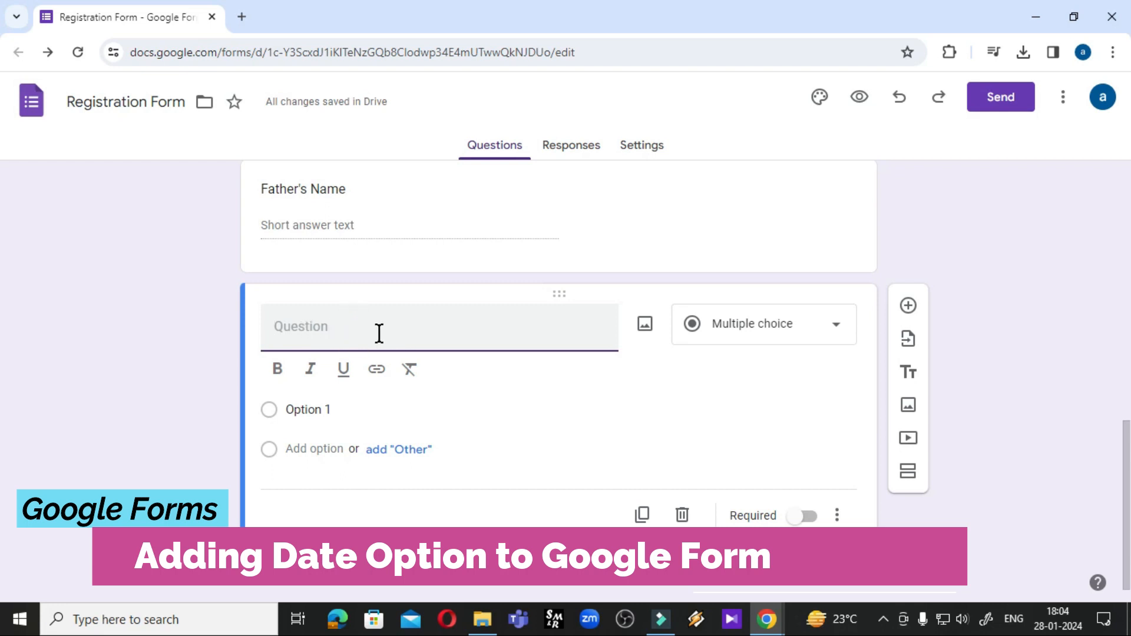
click(379, 334)
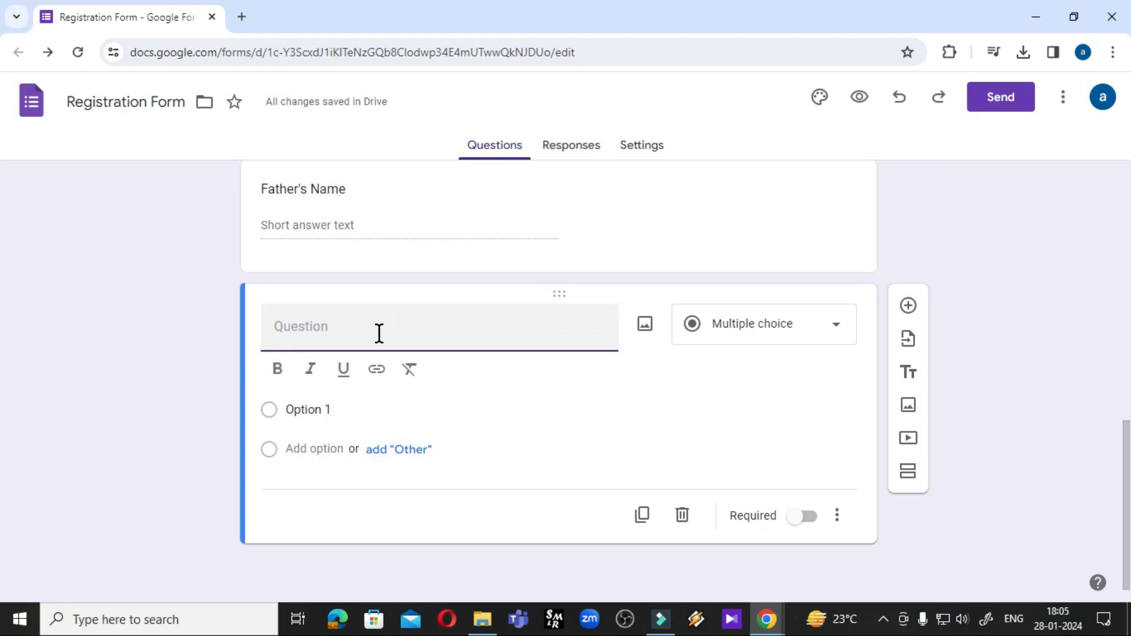
text(Date of)
click(378, 333)
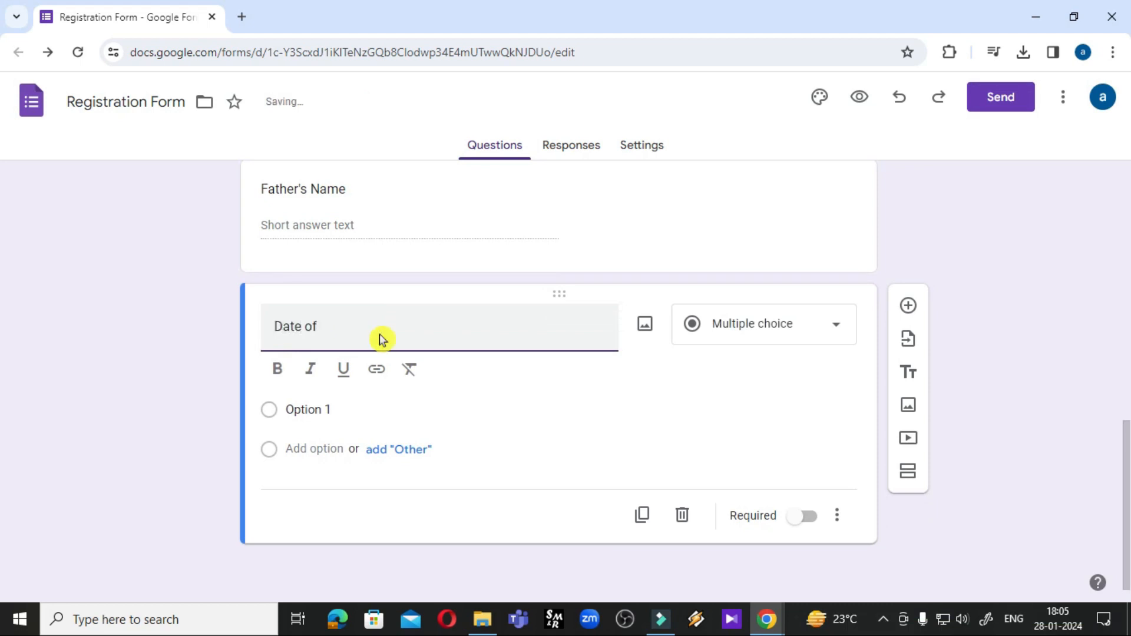
text(irth)
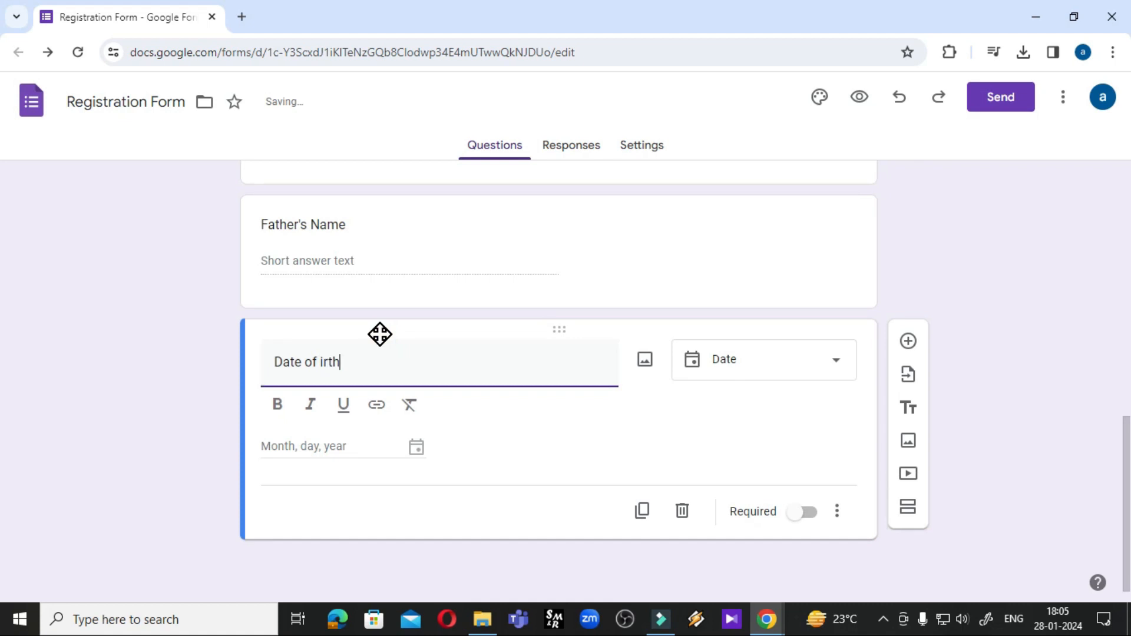
key(BackSpace)
key(BackSpace)
key(BackSpace)
key(BackSpace)
text(Birth)
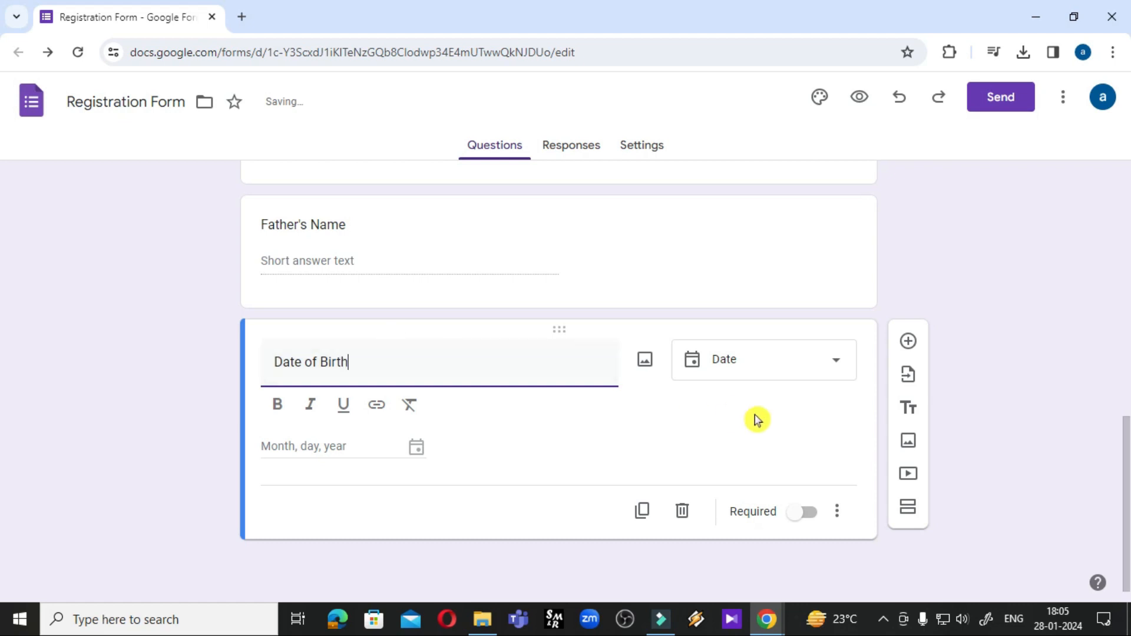
click(828, 369)
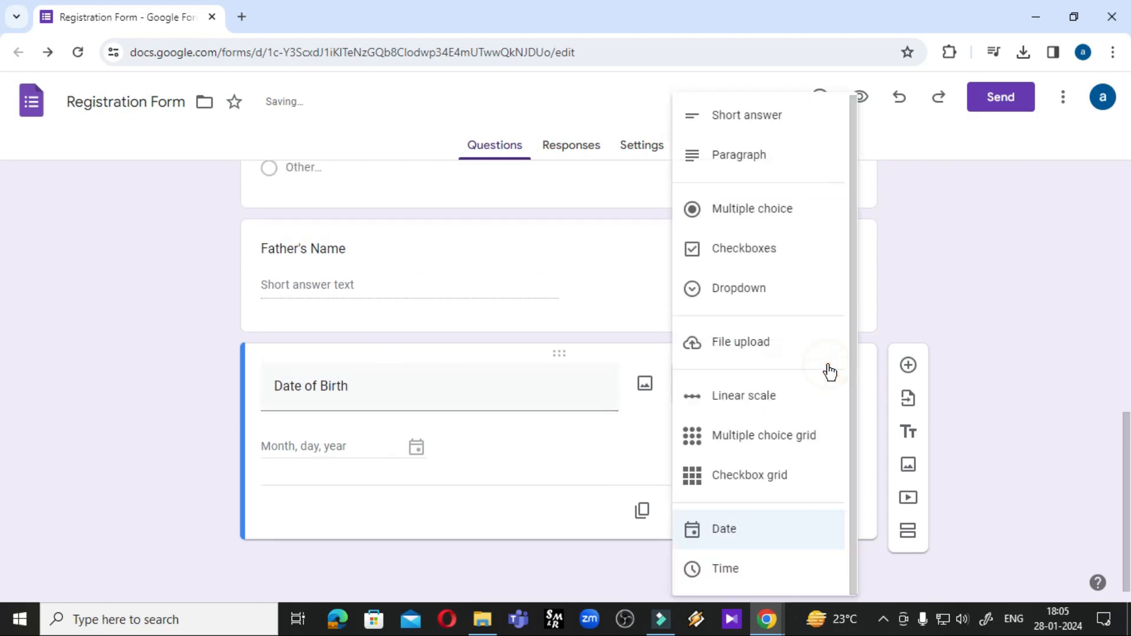
click(736, 538)
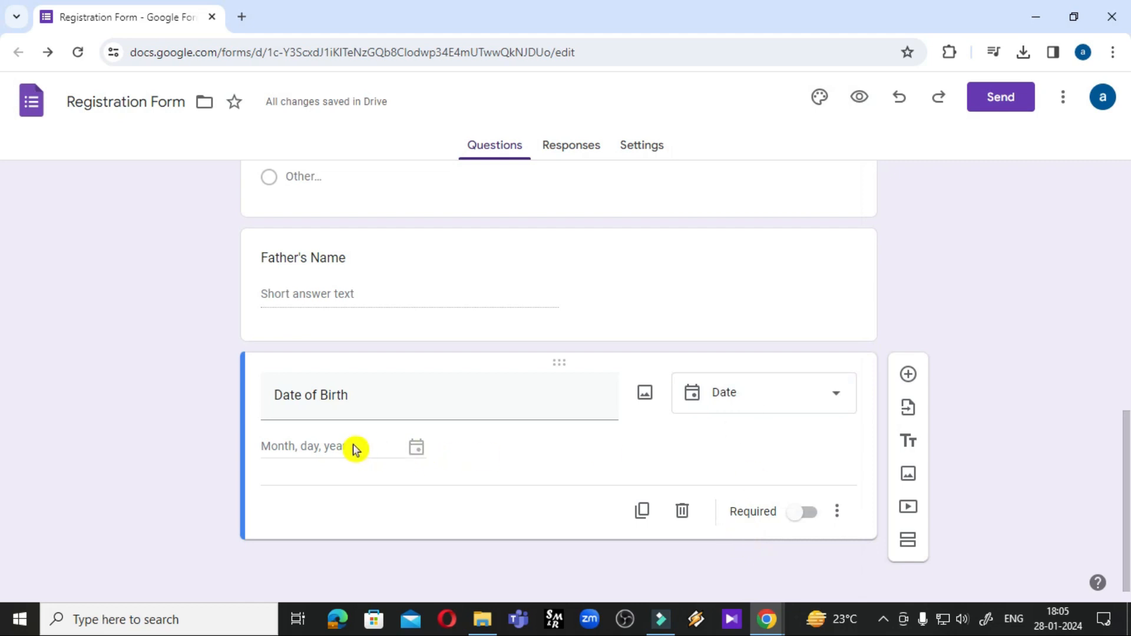
scroll(662, 484, up, 1)
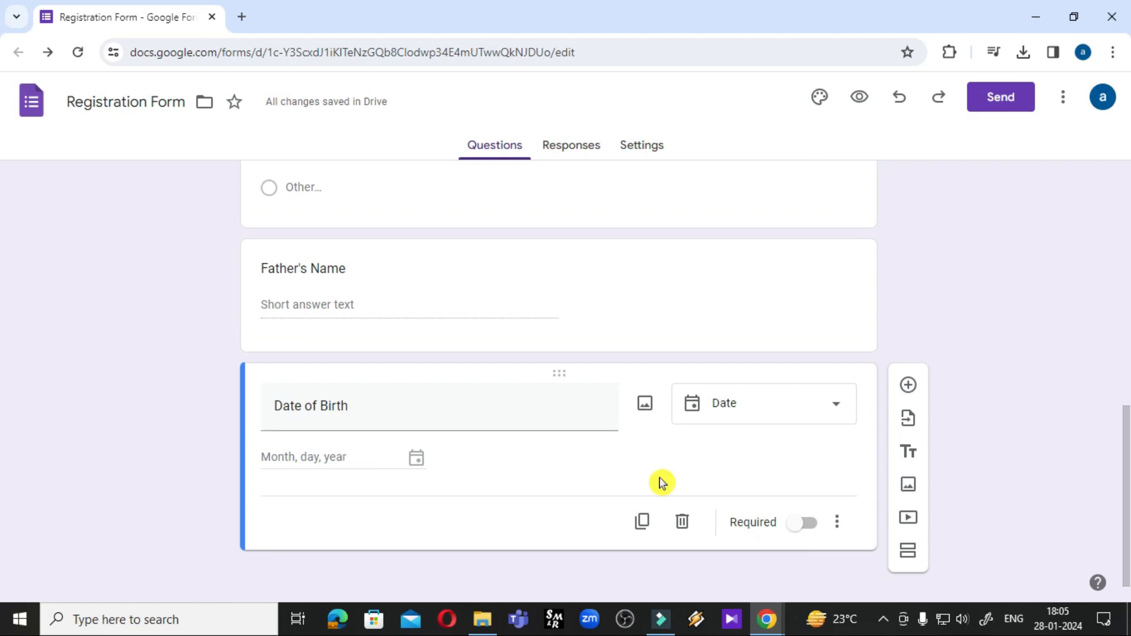
Add a 'Language Known' question and set it to Checkboxes
click(912, 388)
click(342, 395)
text(Langu)
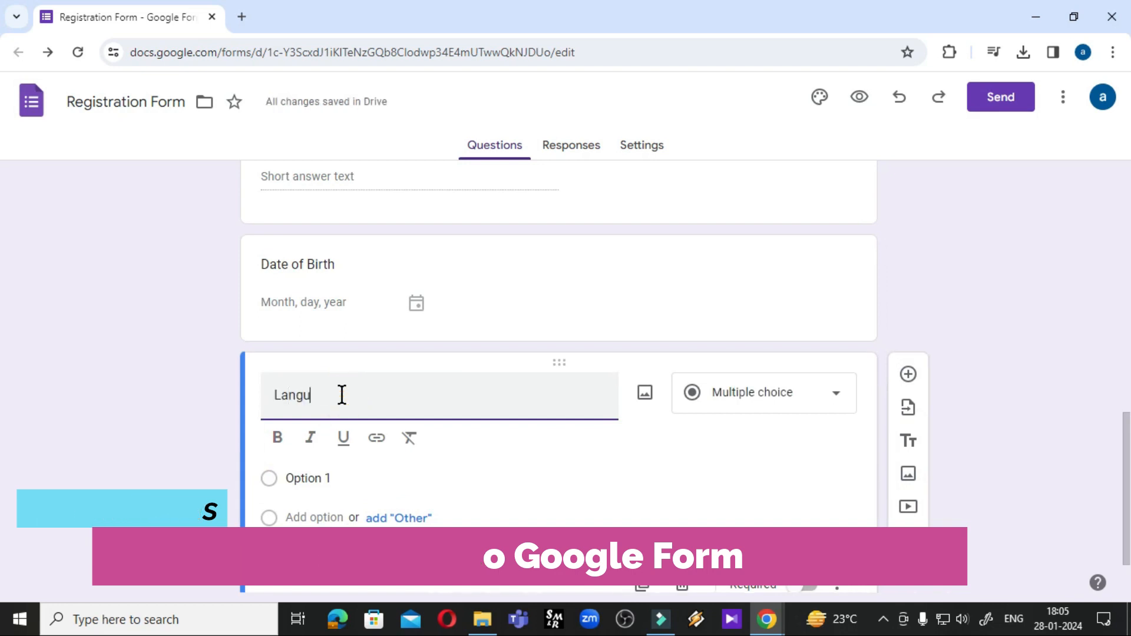
text(age)
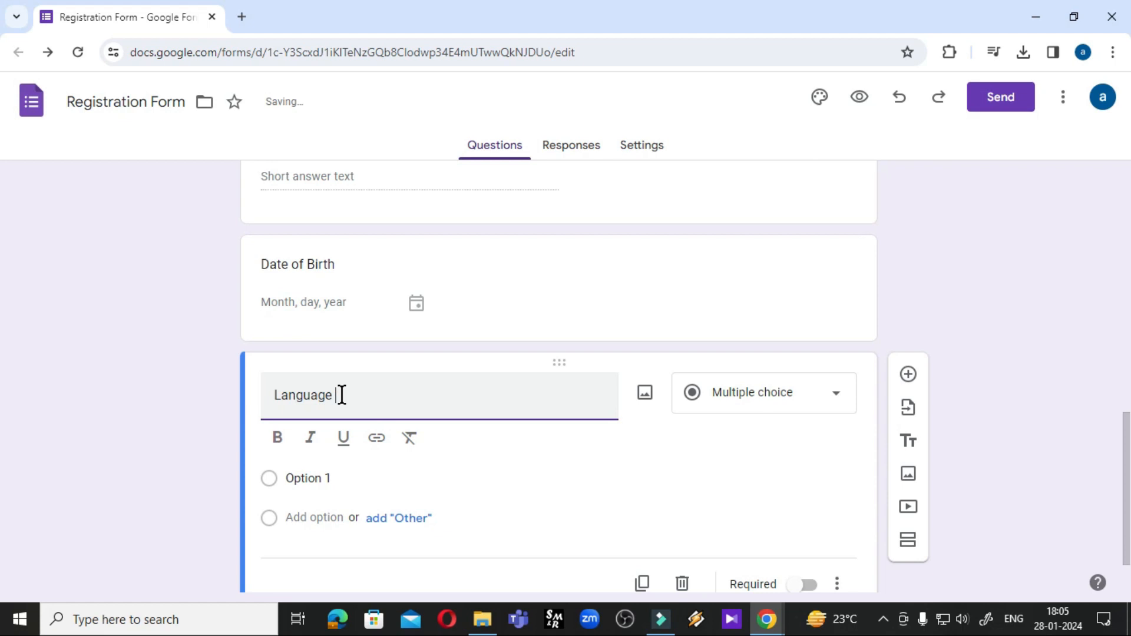
key(Return)
text(kn)
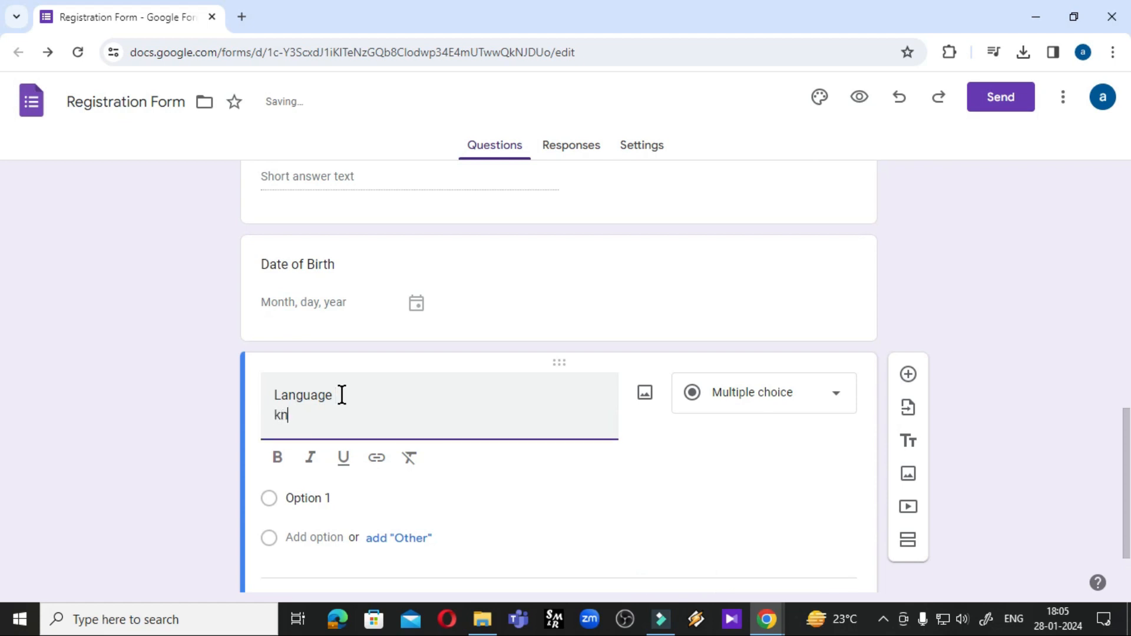
text(own)
click(376, 400)
key(Delete)
key(Delete)
text(Known)
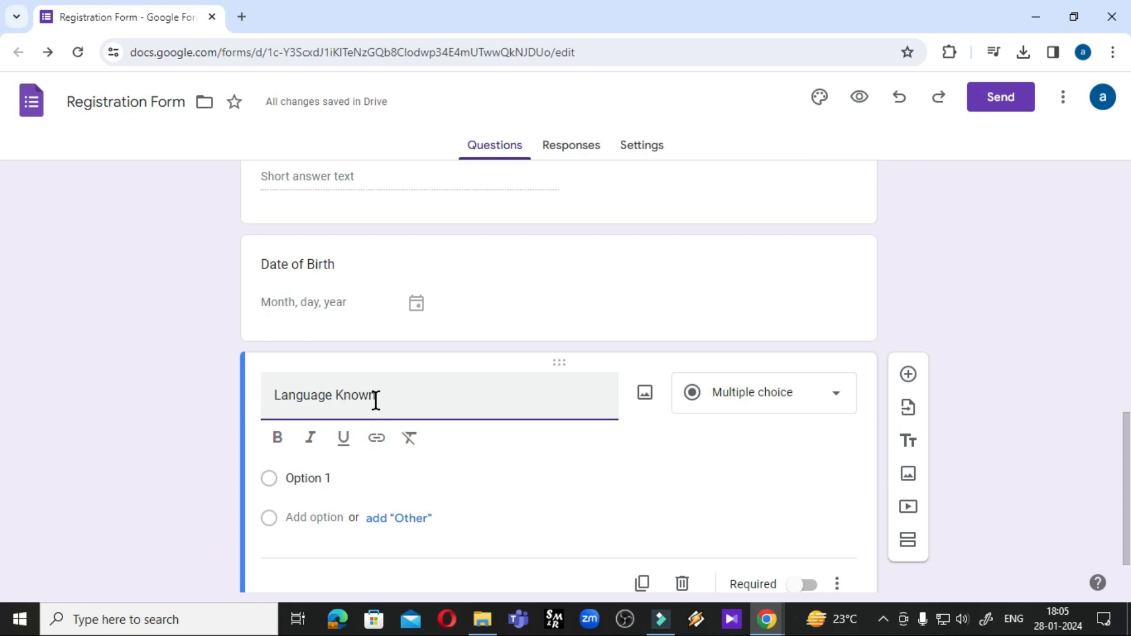
click(739, 415)
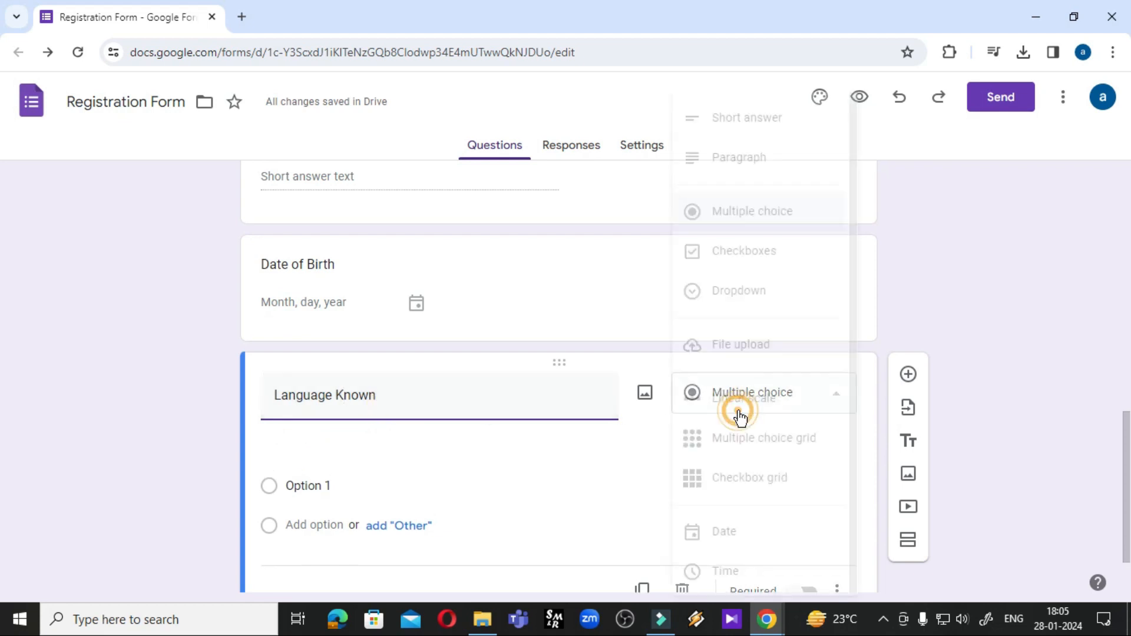
click(762, 257)
Give it the options Hindi, English, French, Gujrati and an Other choice
click(365, 443)
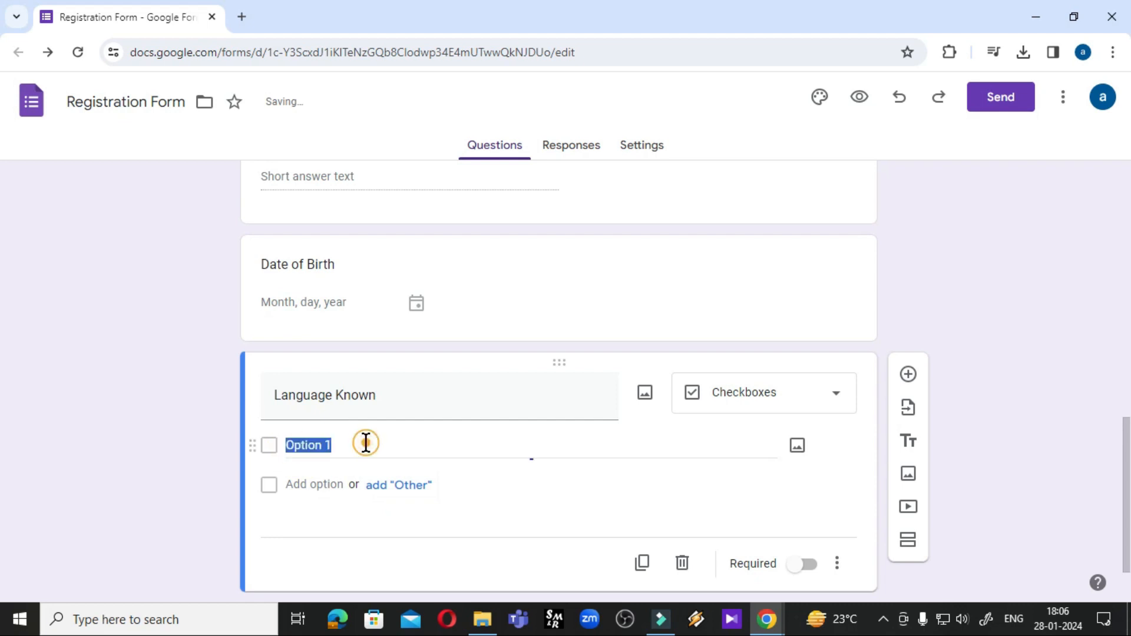
text(Hindi)
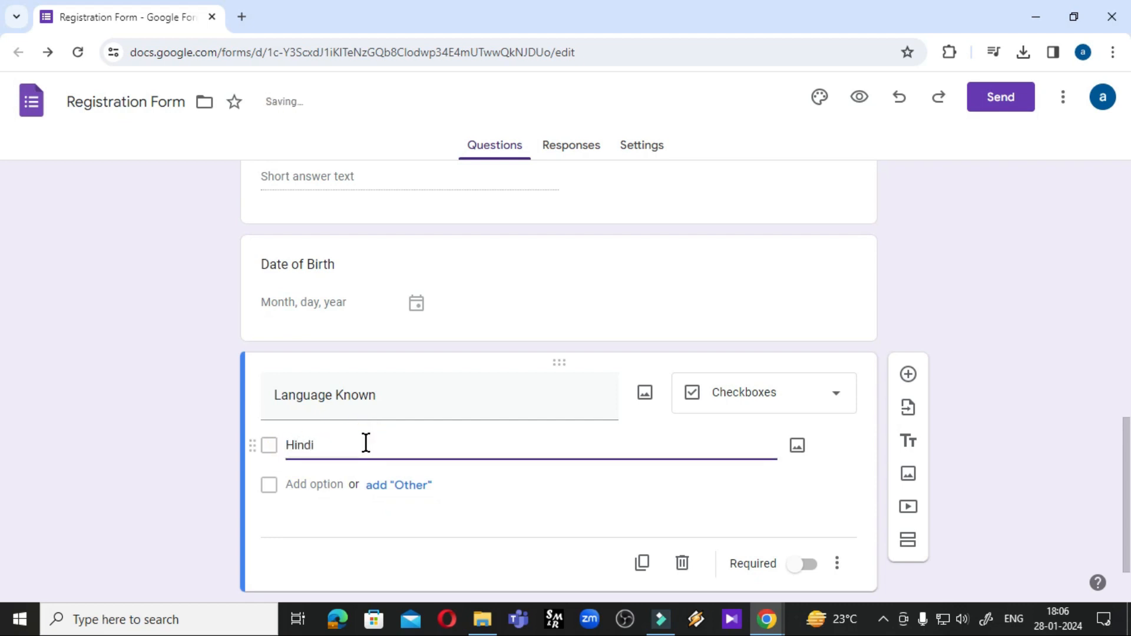
click(381, 485)
click(318, 523)
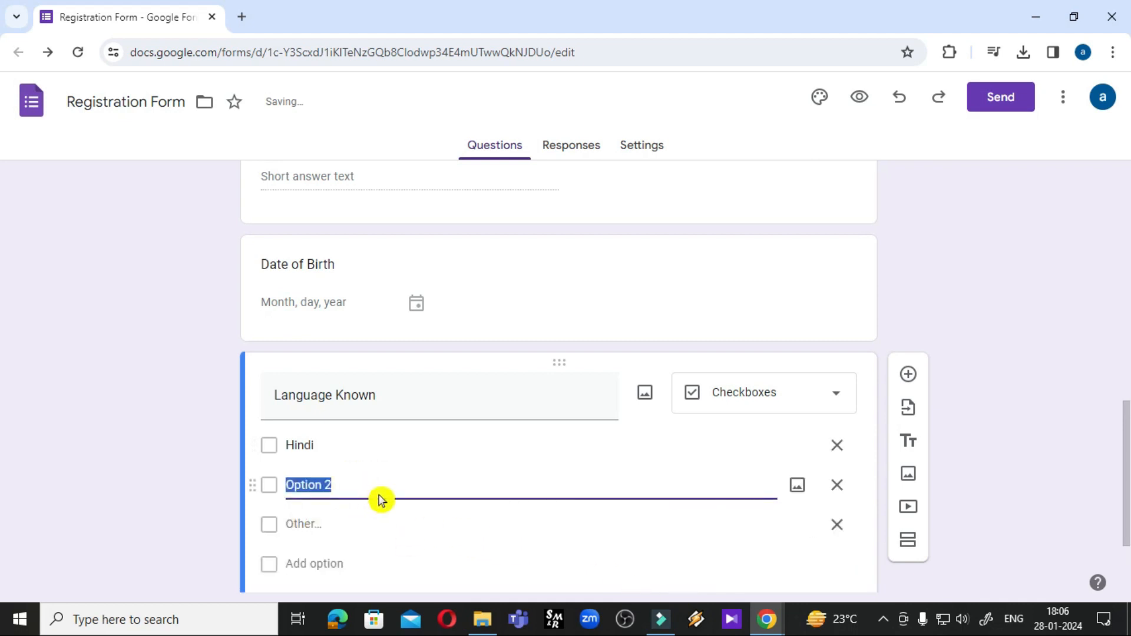
text(E)
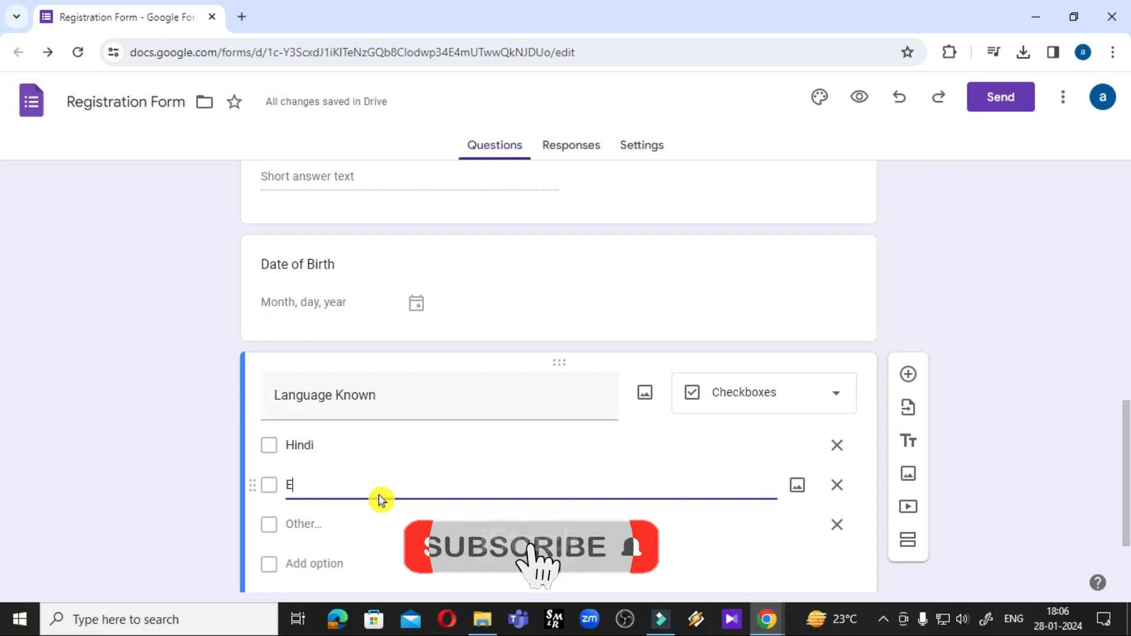
text(nglish)
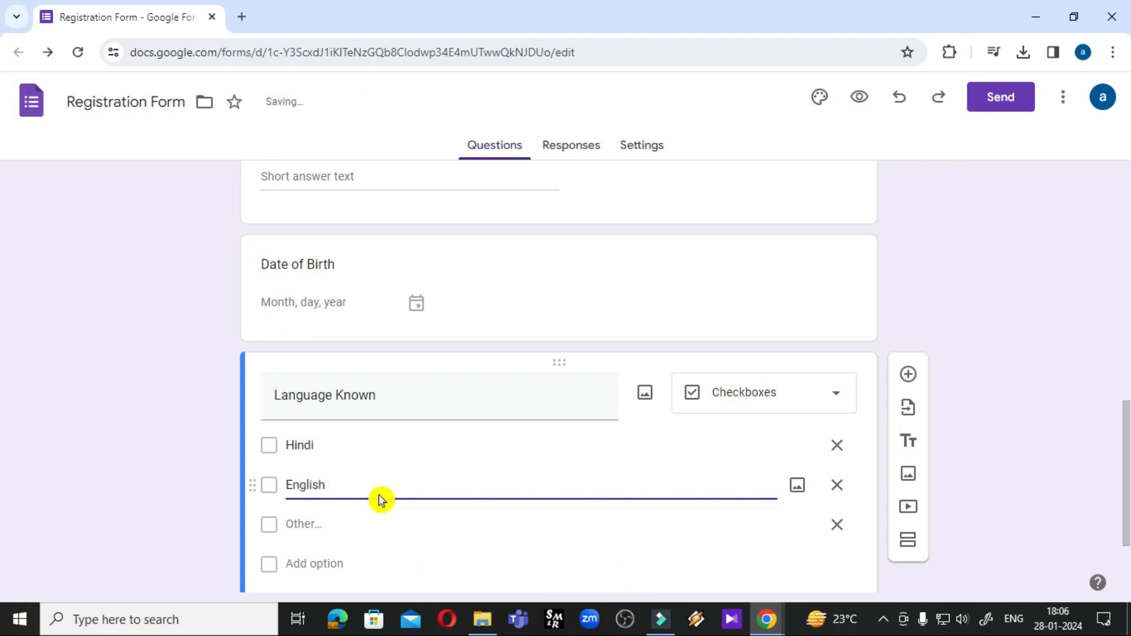
click(311, 565)
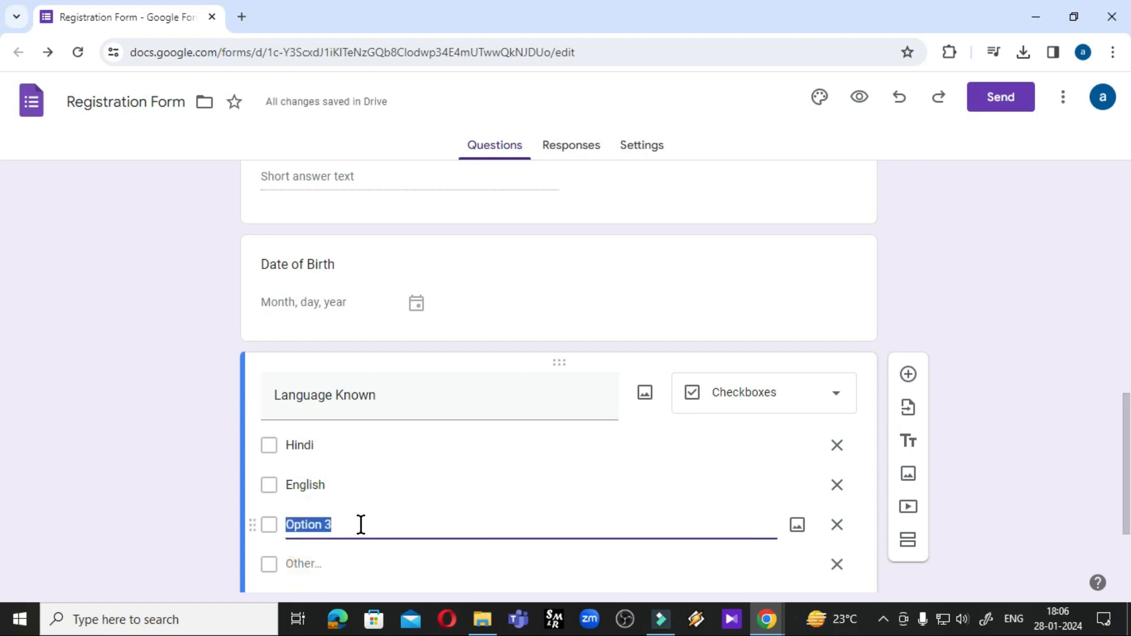
text(French)
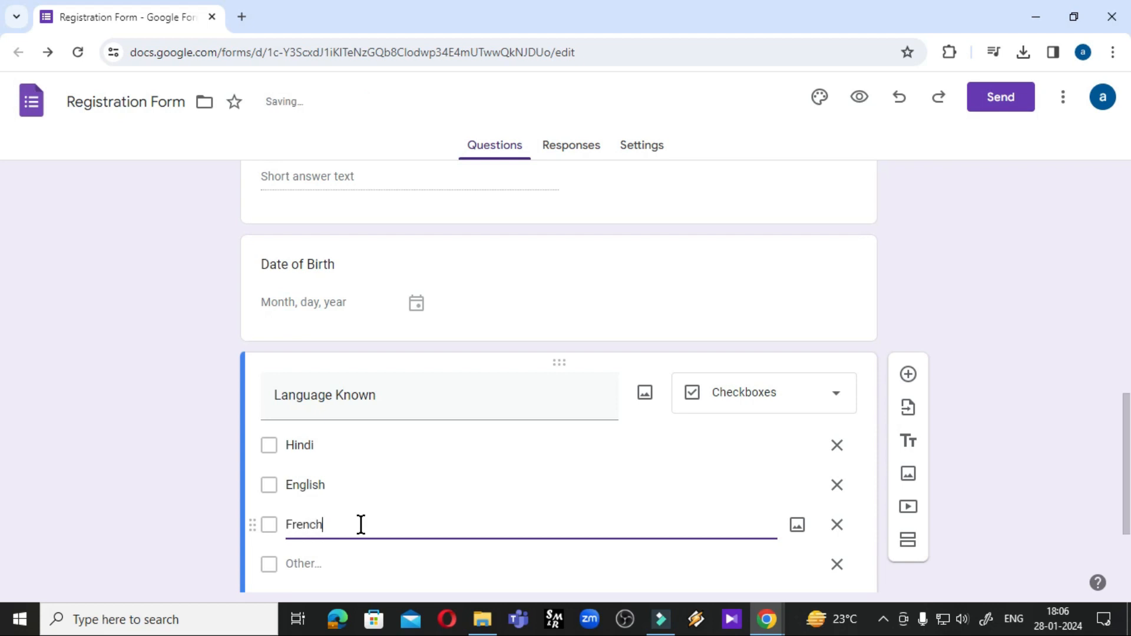
scroll(381, 533, down, 3)
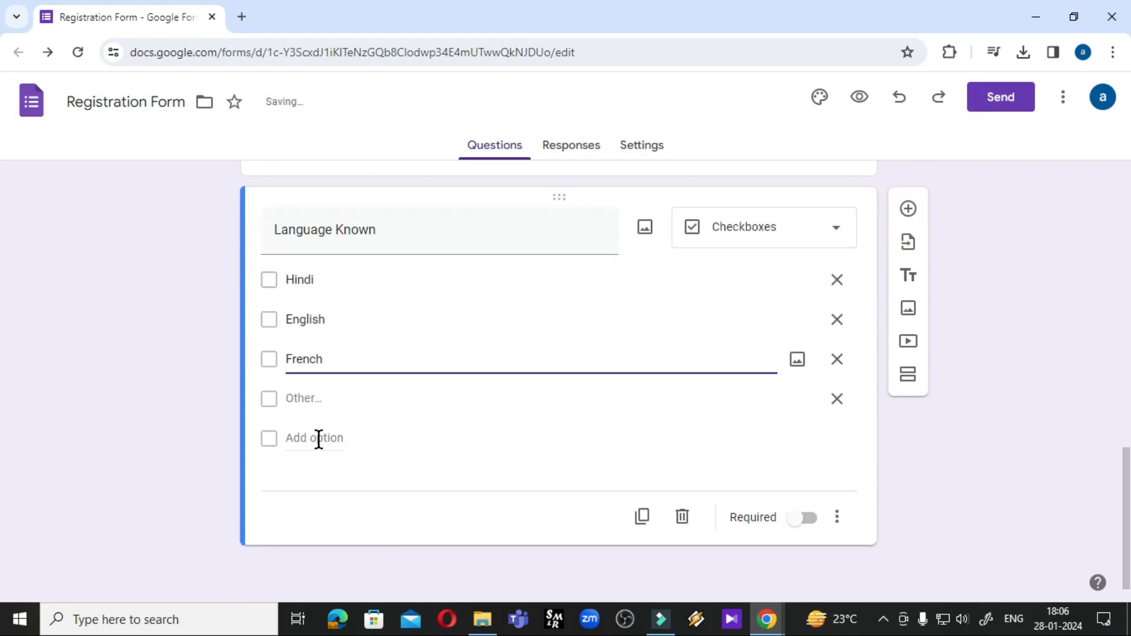
click(318, 439)
text(Gujrati)
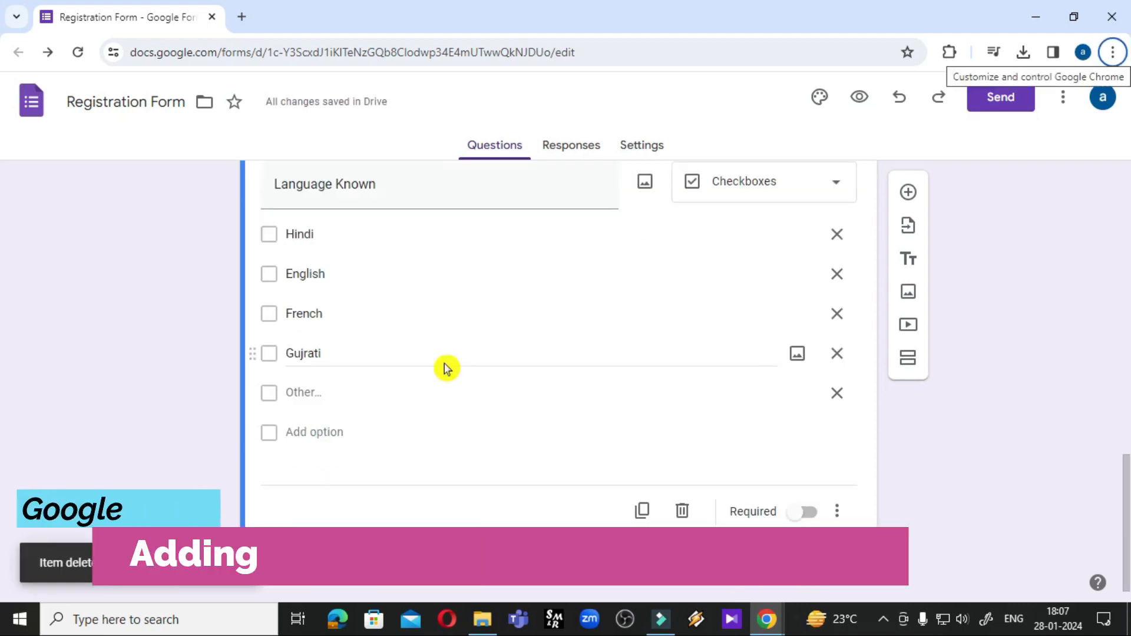
scroll(444, 366, up, 1)
Add a 'Gender' question and set its type to Dropdown
click(908, 246)
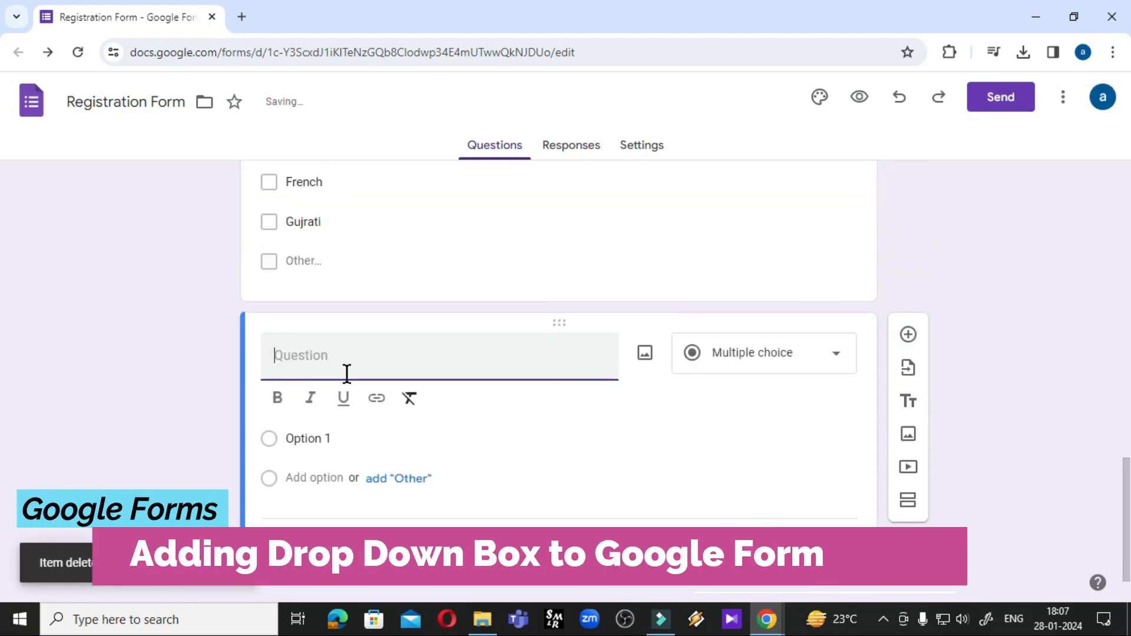
click(336, 365)
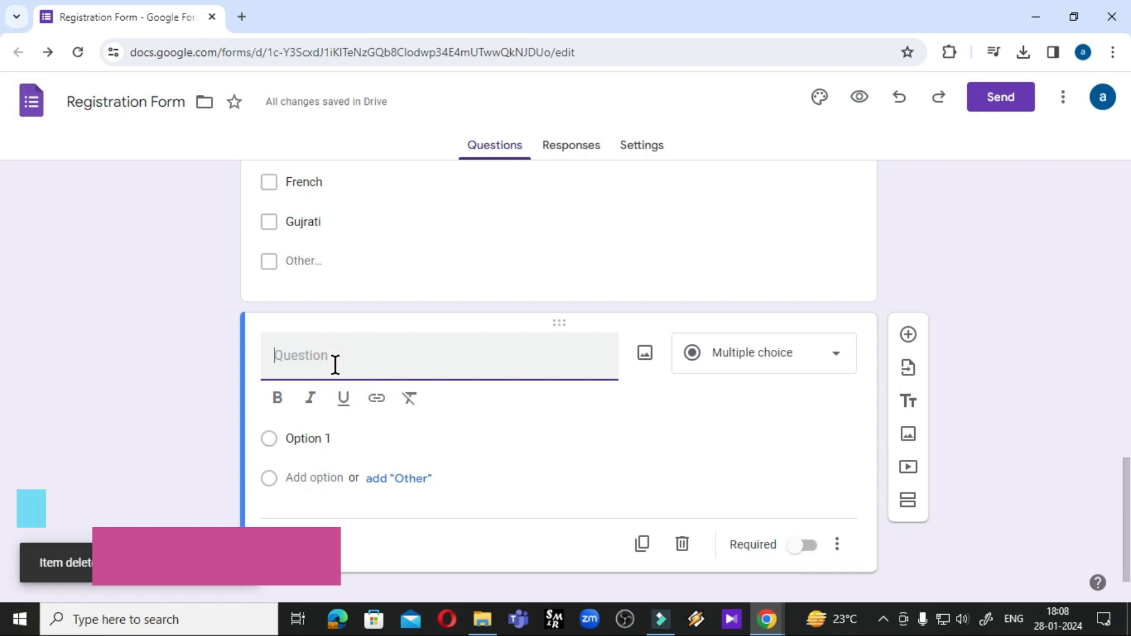
text(Gender)
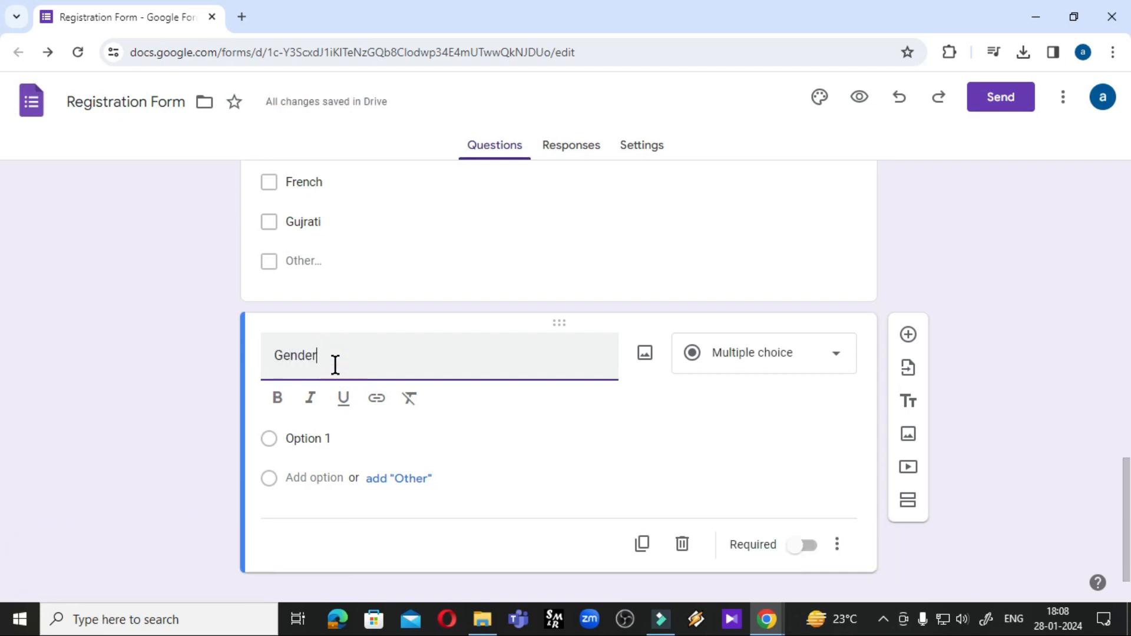
click(766, 352)
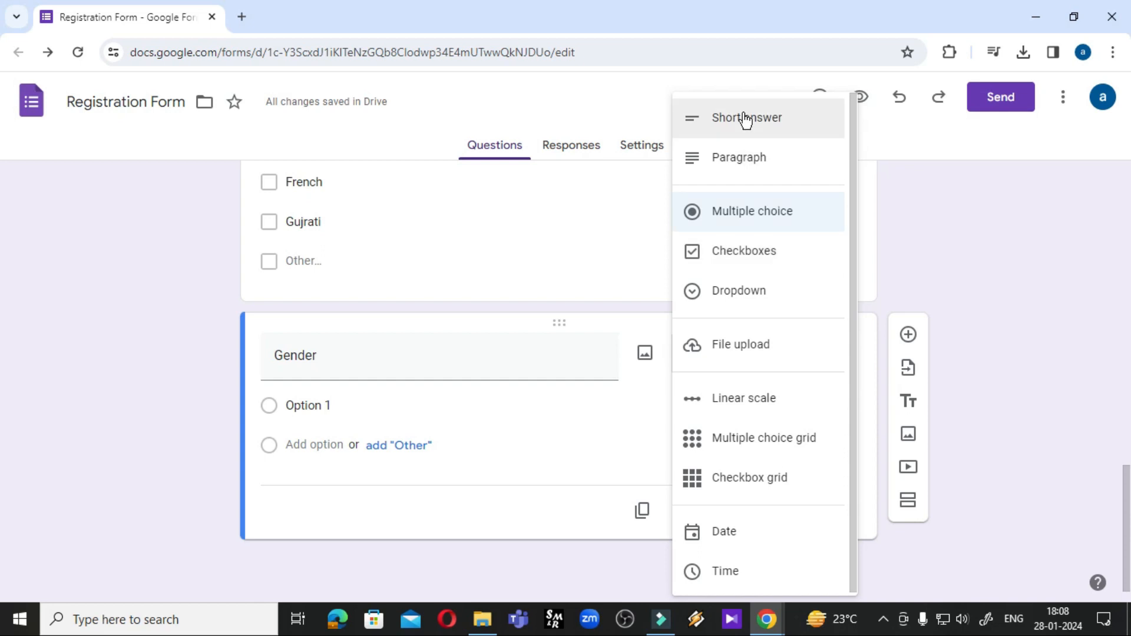
click(739, 293)
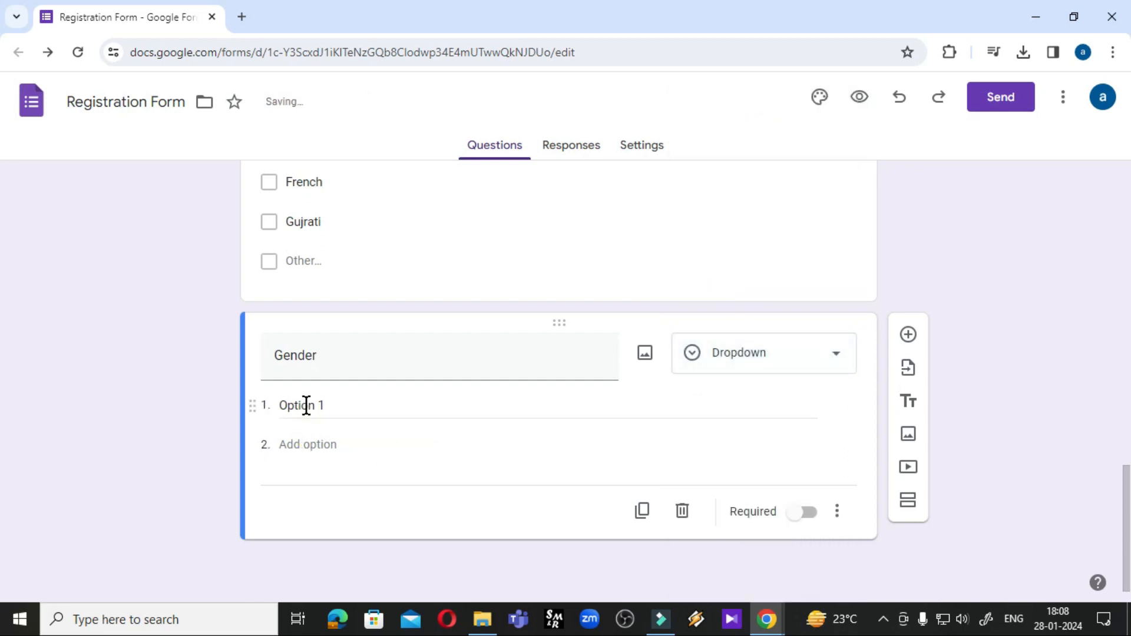
Enter Male and Female as the Gender options, then add a new blank question
click(364, 405)
text(Male)
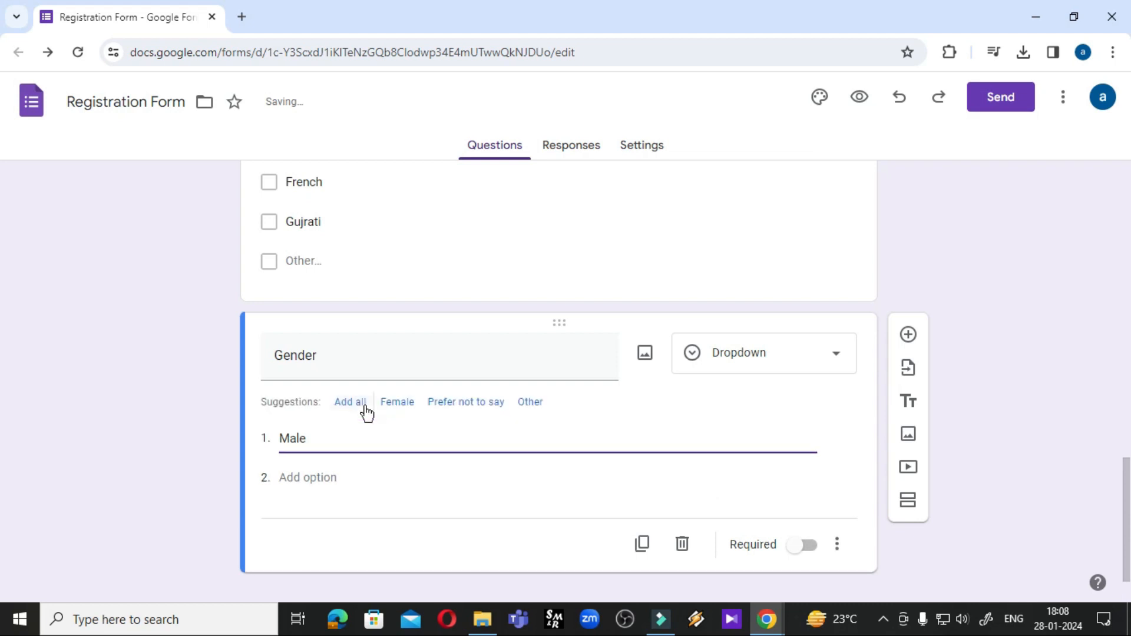
click(330, 477)
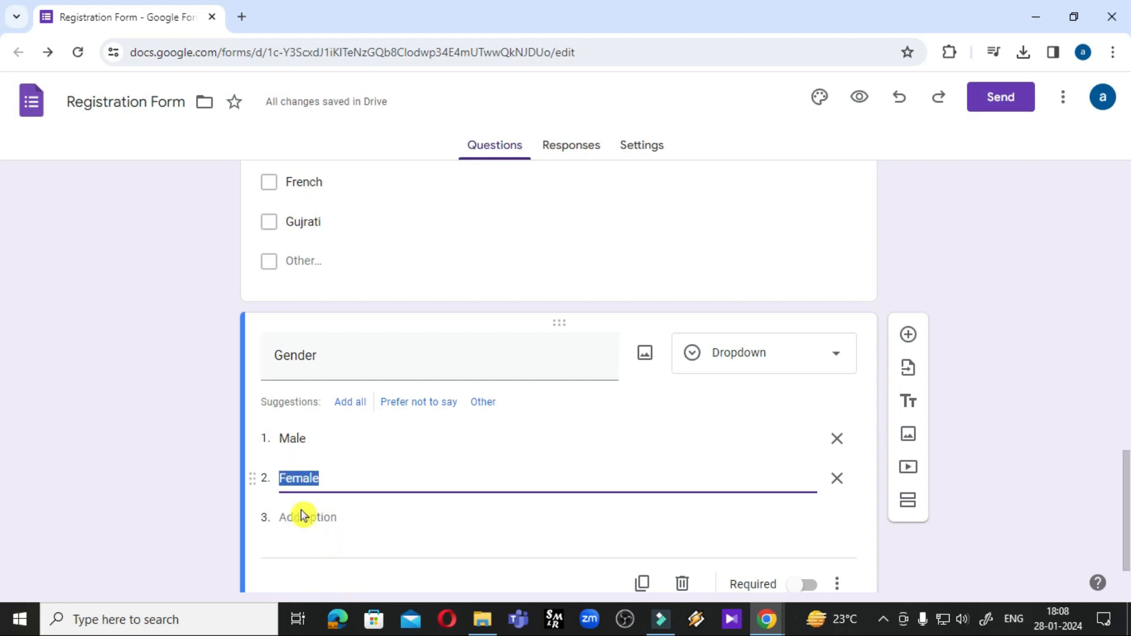
click(345, 574)
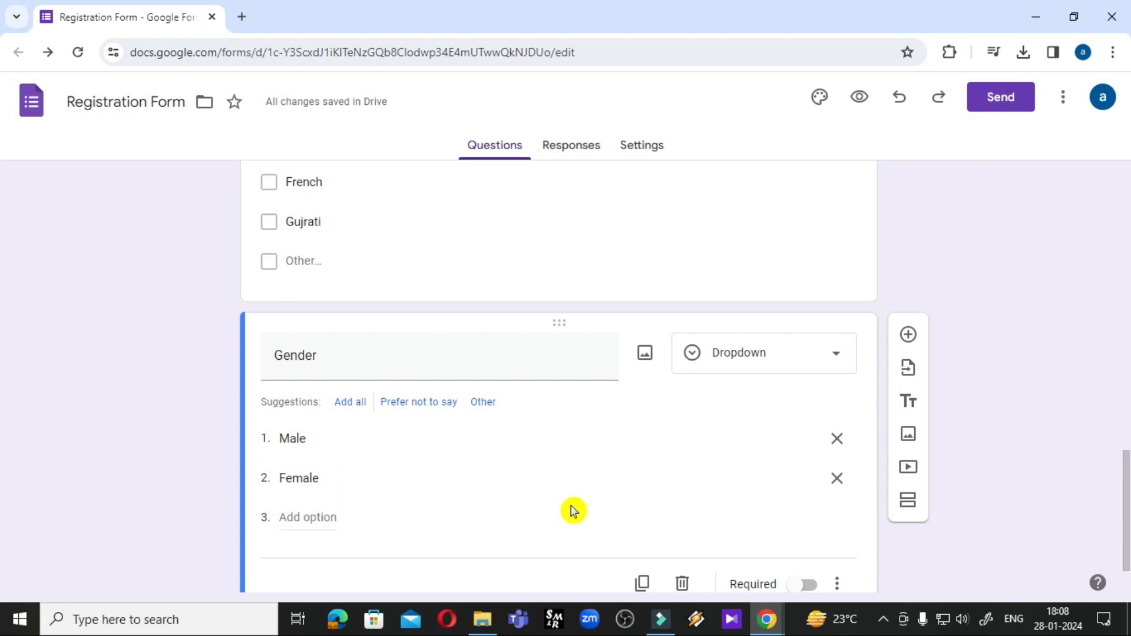
scroll(571, 510, down, 1)
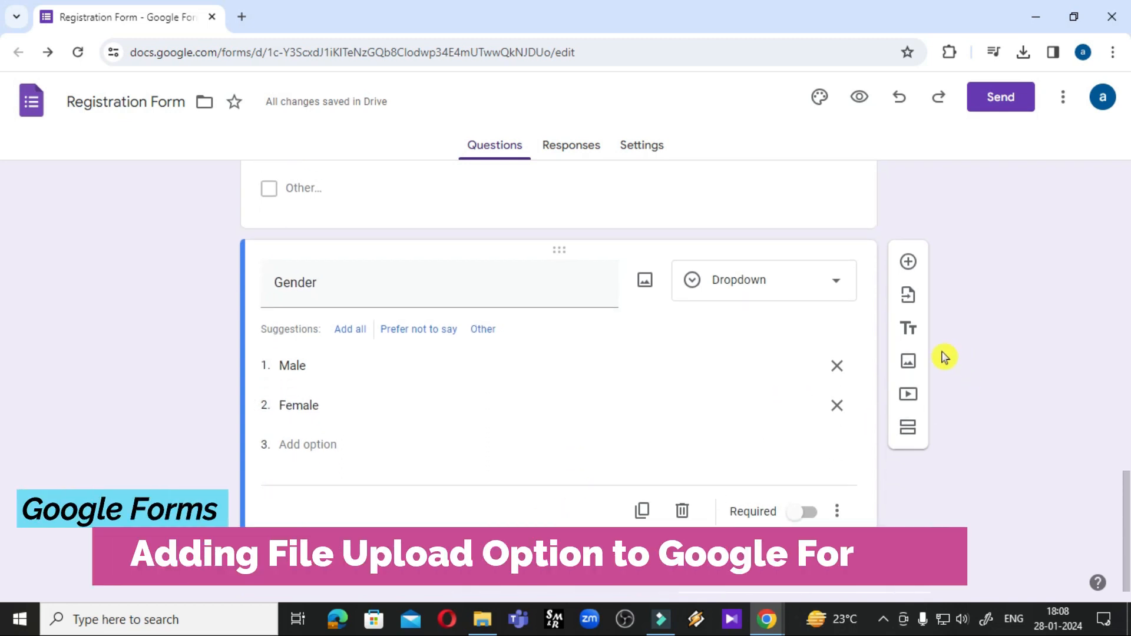
click(909, 263)
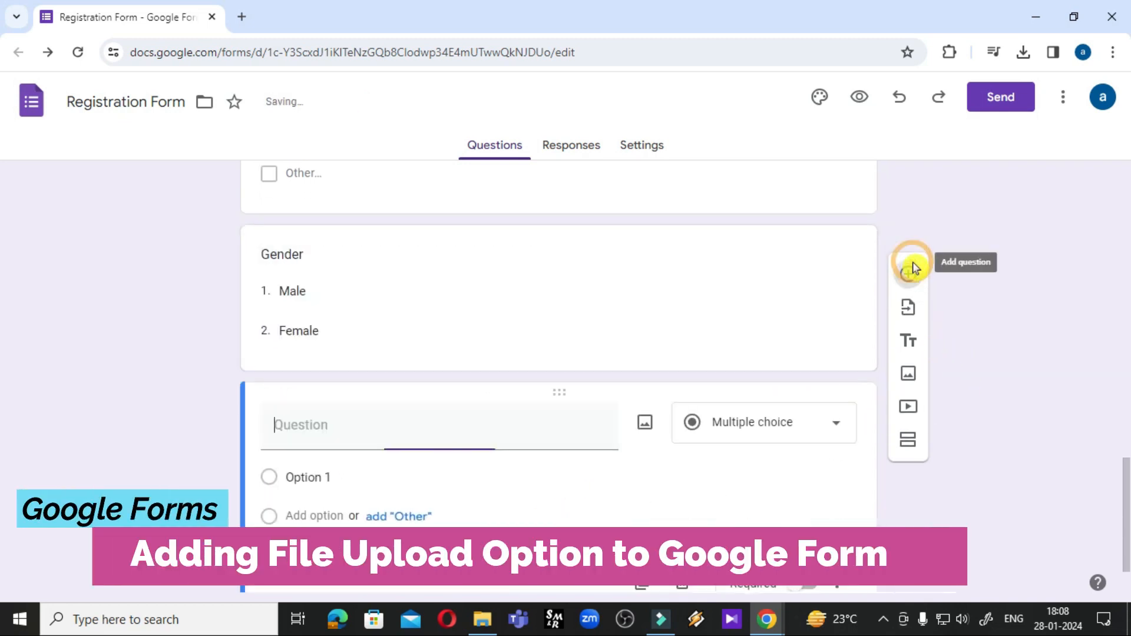
Title the question asking to upload the last class marksheet and make it a File upload question
click(333, 423)
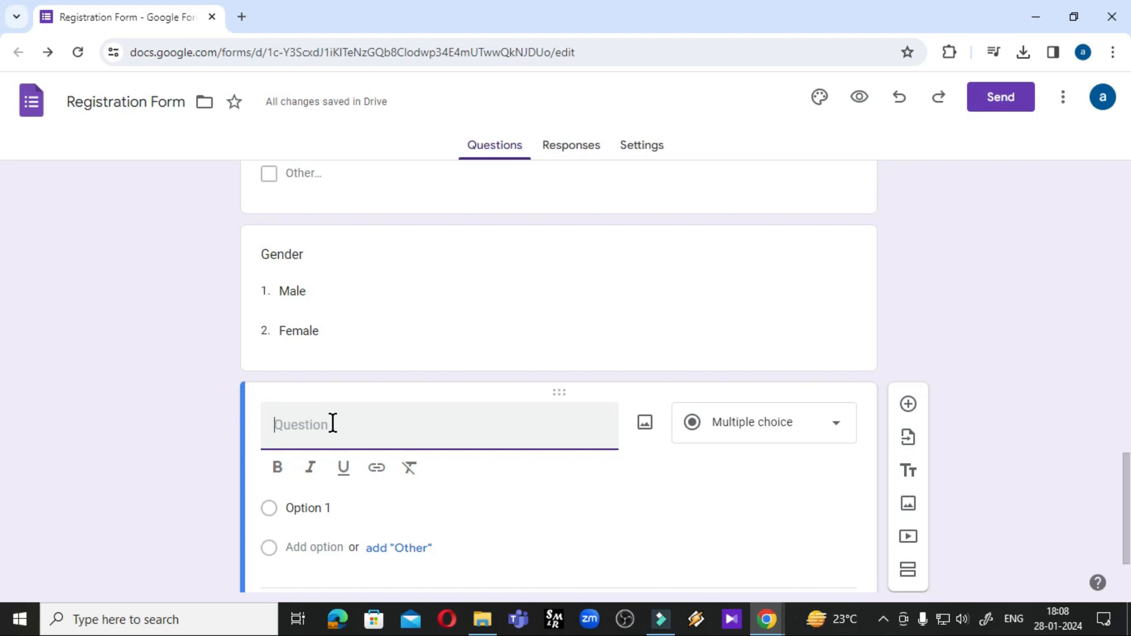
text(Pease)
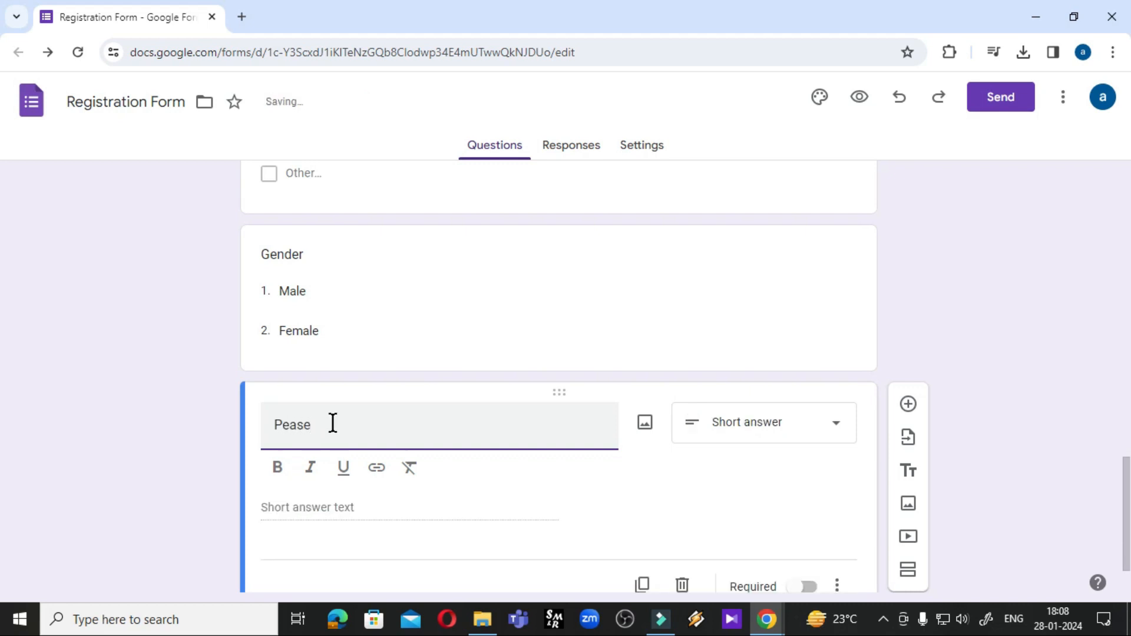
text( Upload Yo)
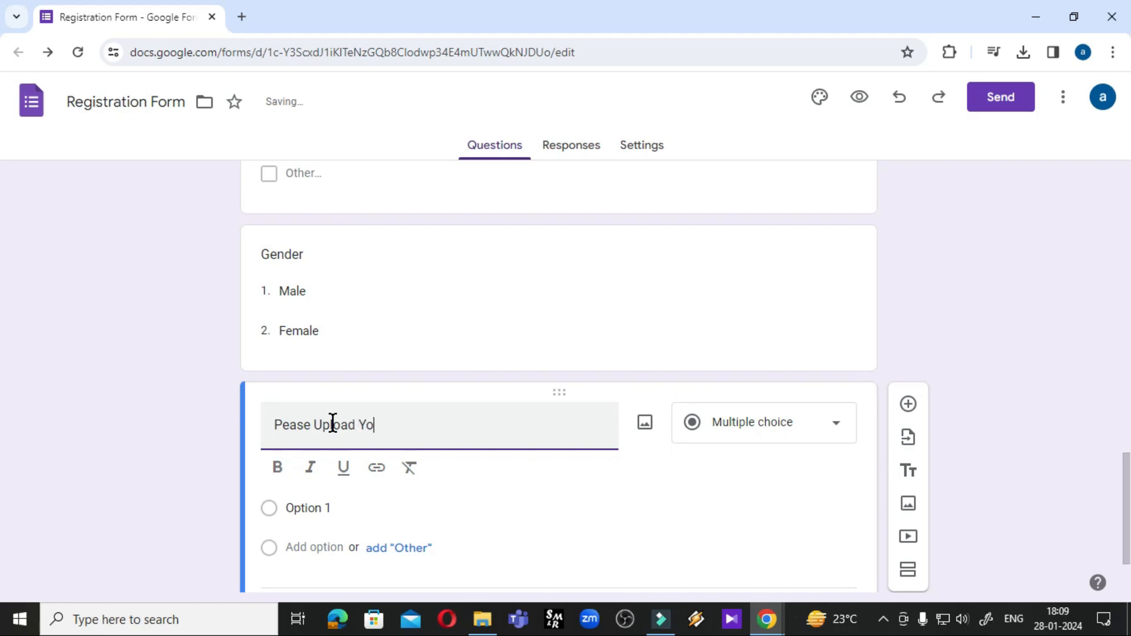
text(ur Last Class )
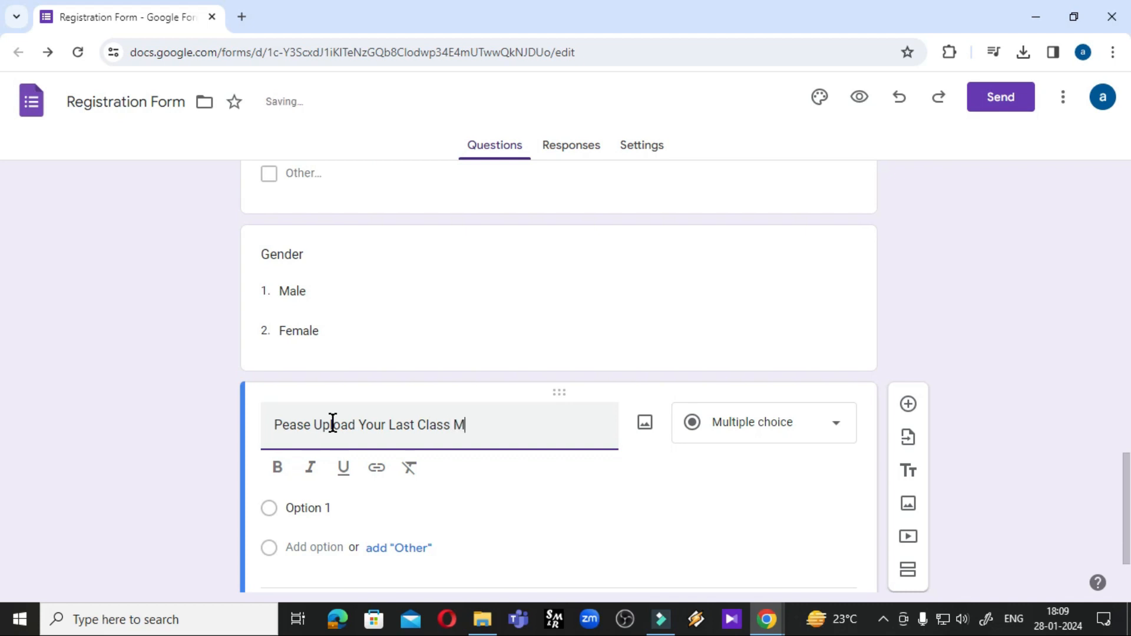
text(Marksheet)
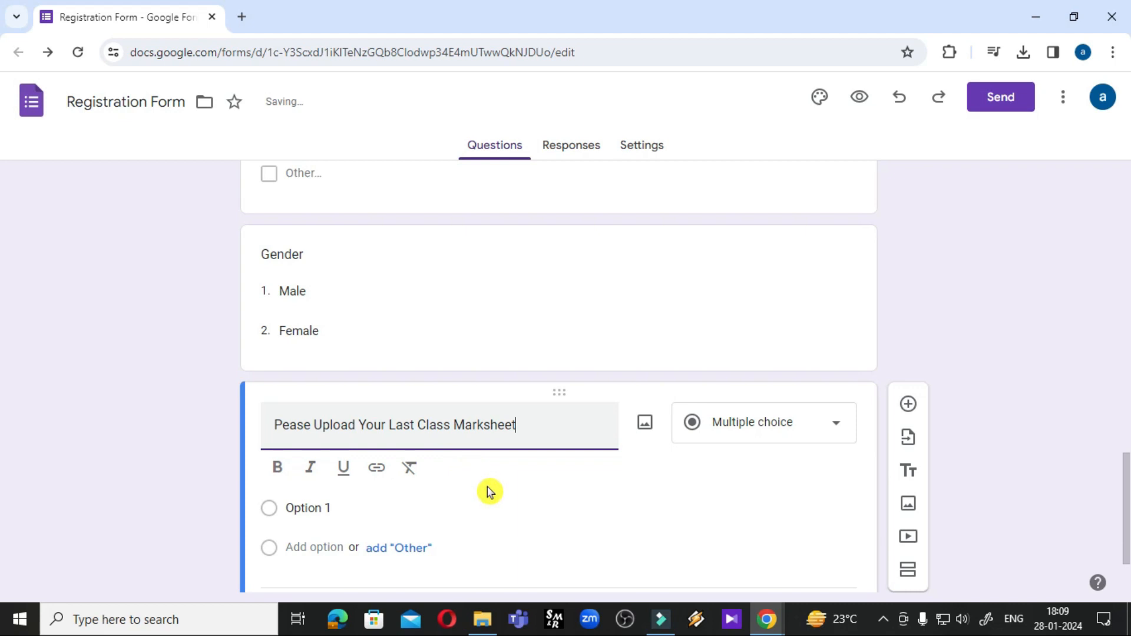
scroll(633, 483, down, 2)
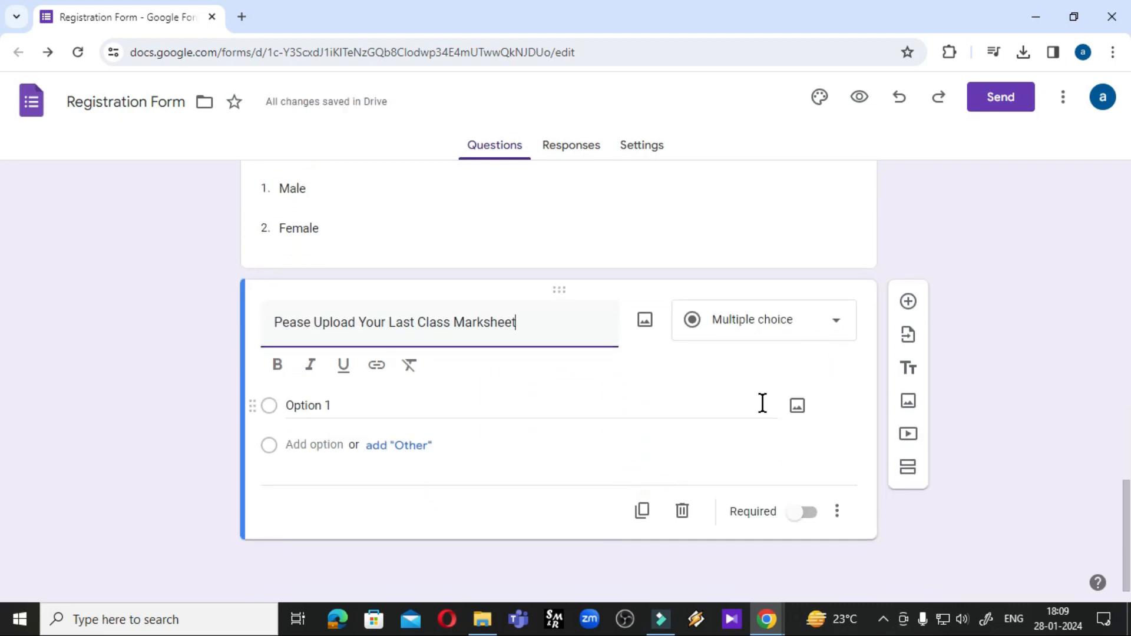
click(835, 329)
click(724, 353)
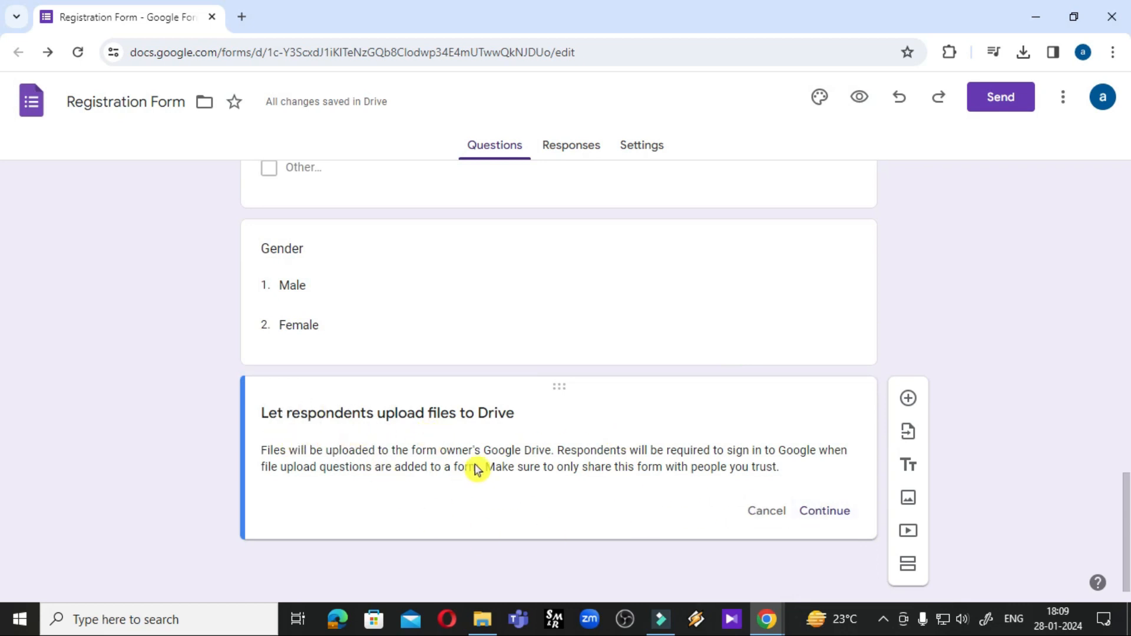
click(808, 511)
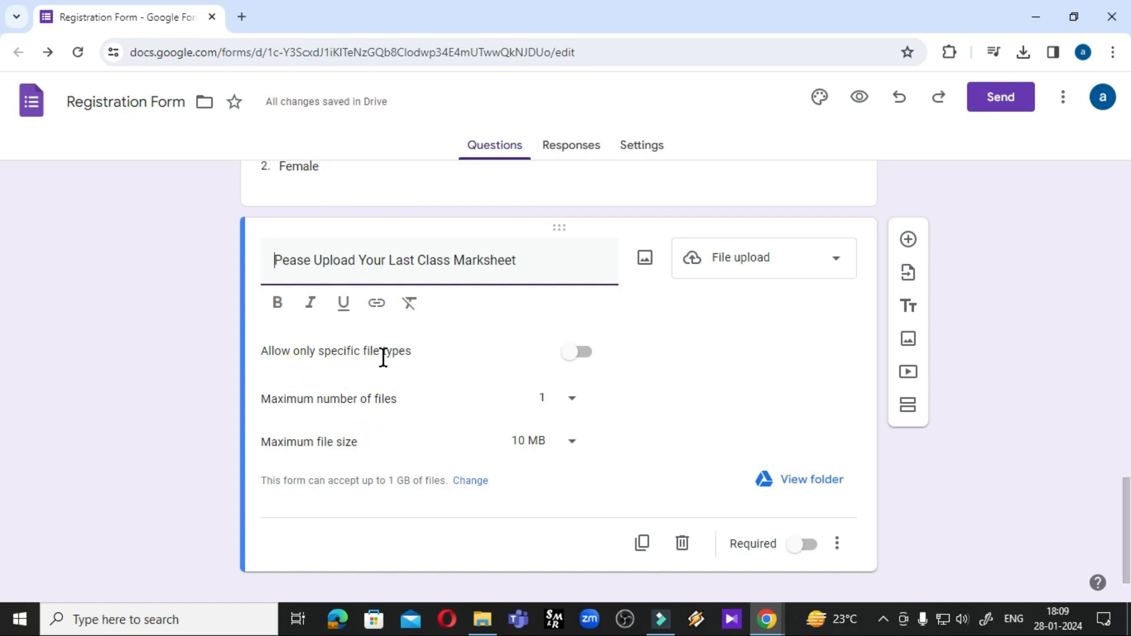
Allow only Document, PDF and Image files, at most 1 file of up to 10 MB
click(572, 353)
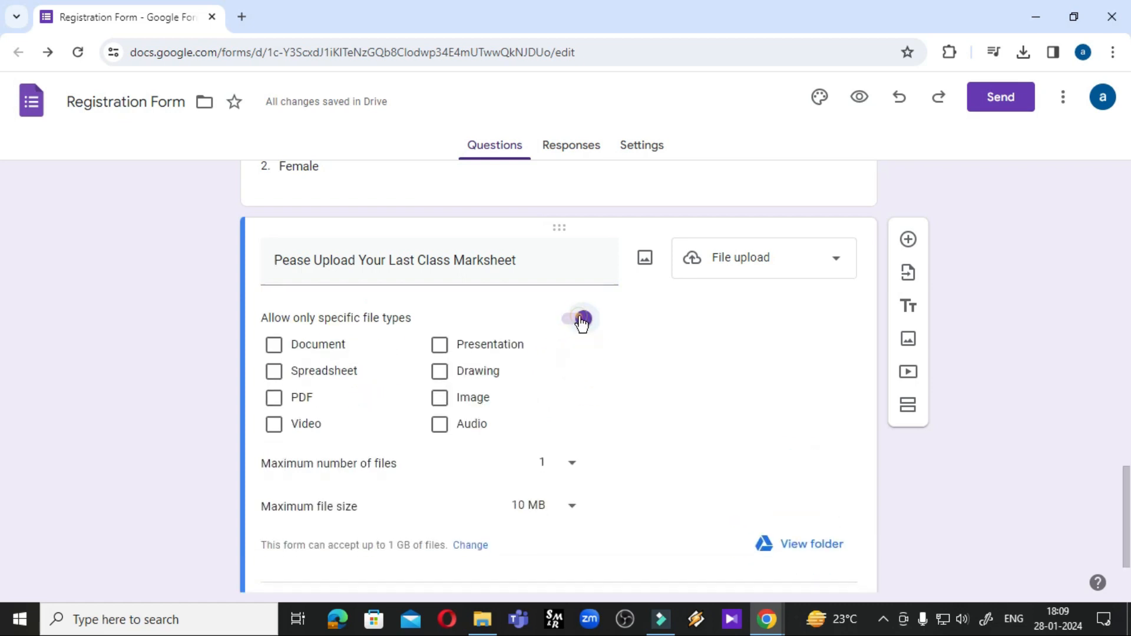
click(581, 320)
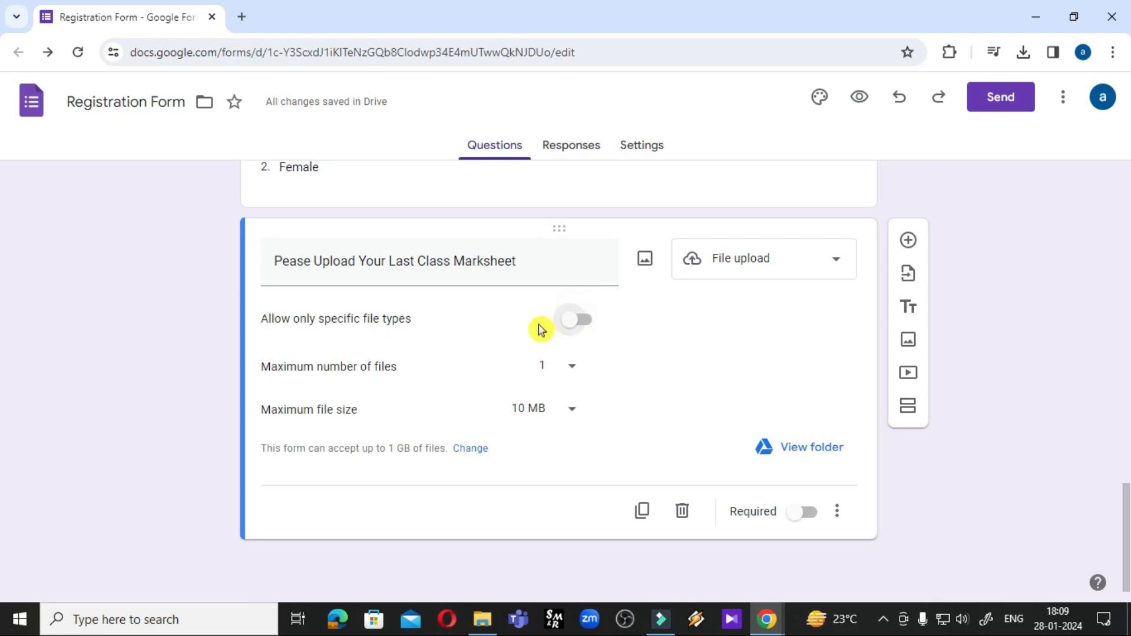
click(572, 324)
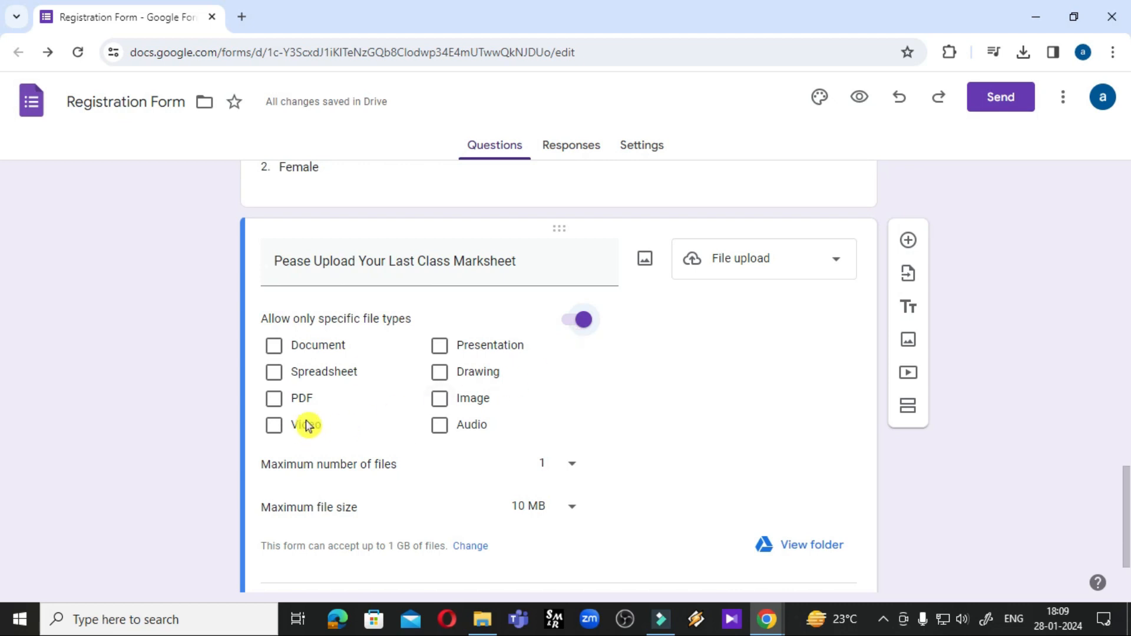
click(273, 400)
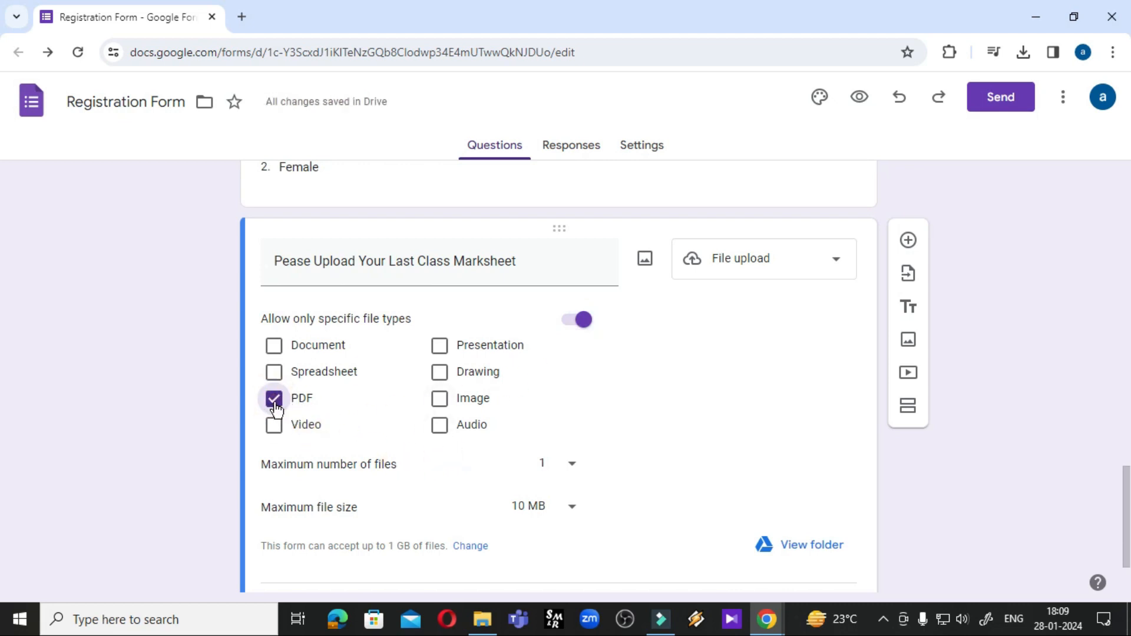
click(274, 346)
click(439, 398)
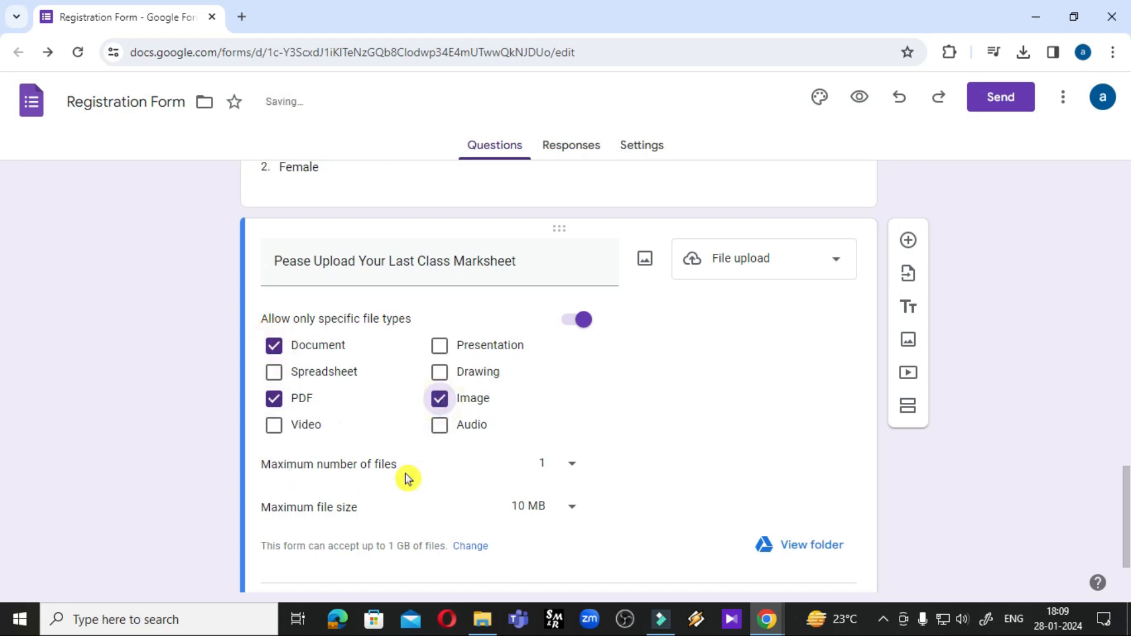
click(572, 465)
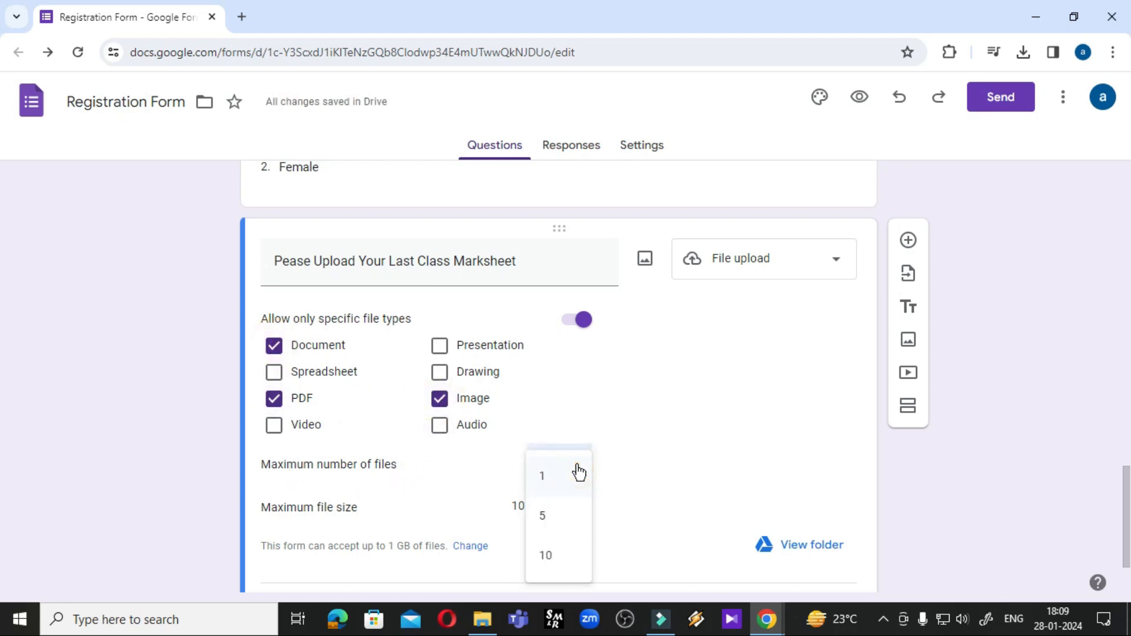
click(570, 523)
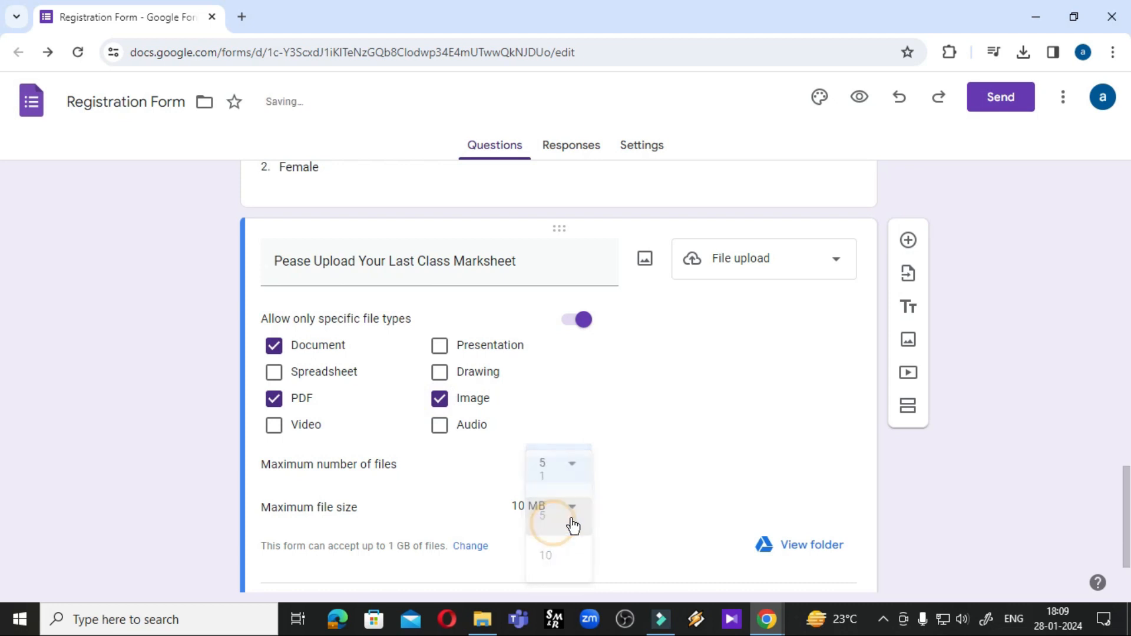
click(573, 468)
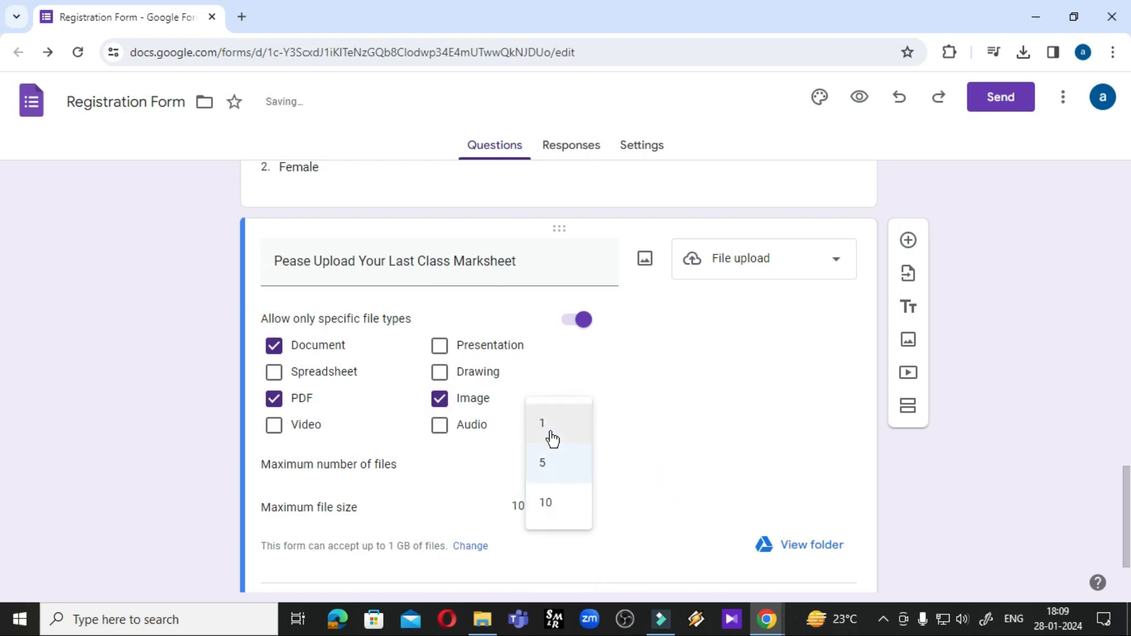
click(549, 423)
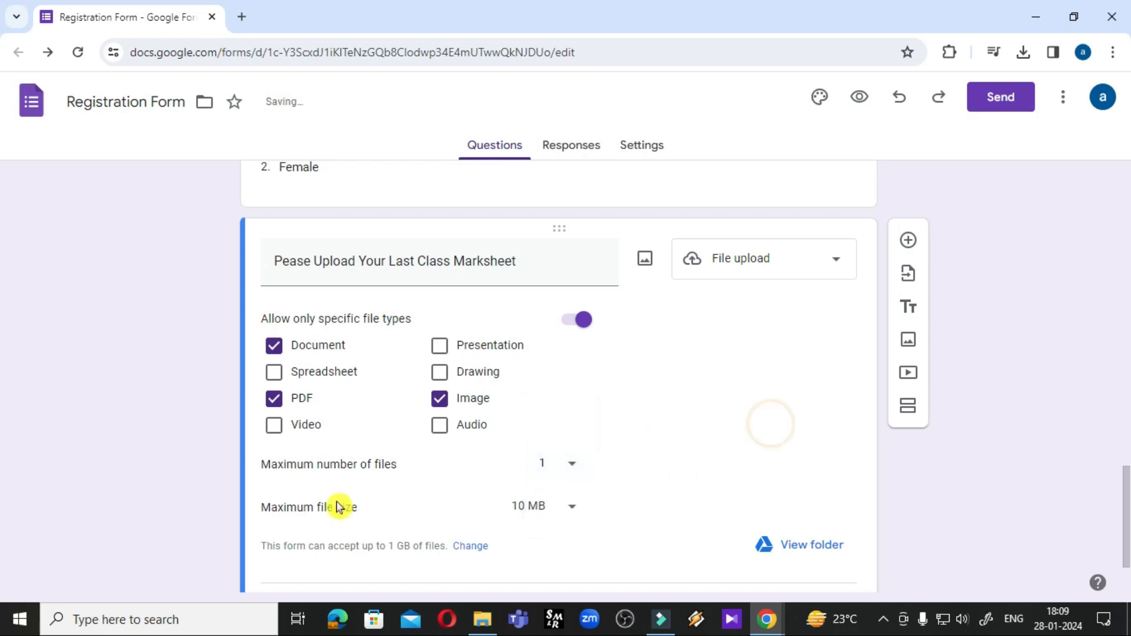
click(573, 508)
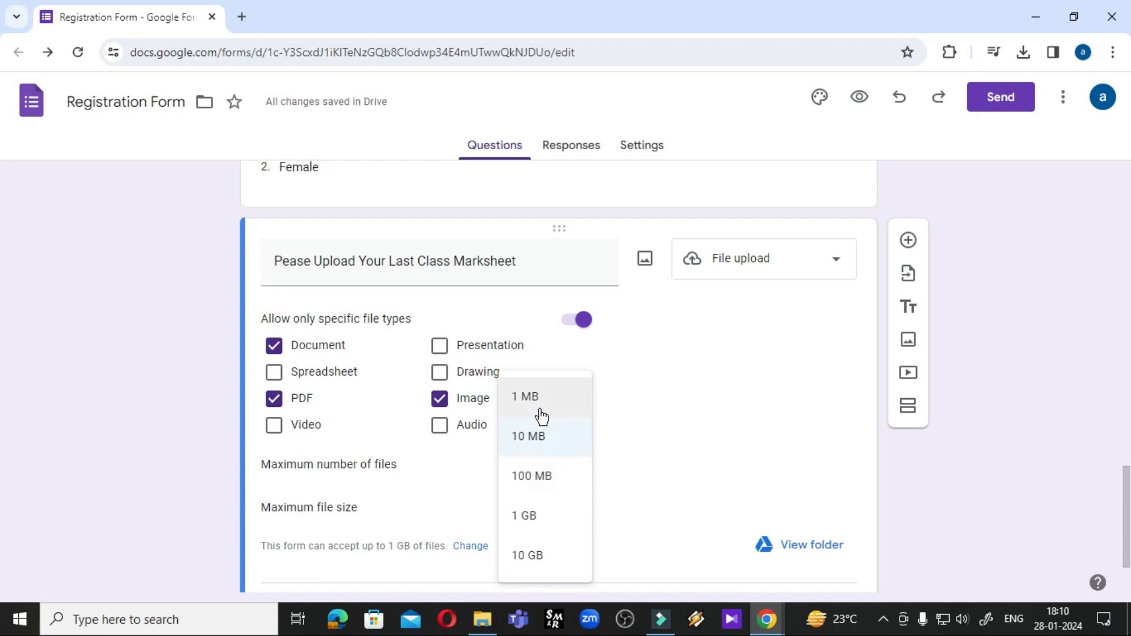
click(528, 433)
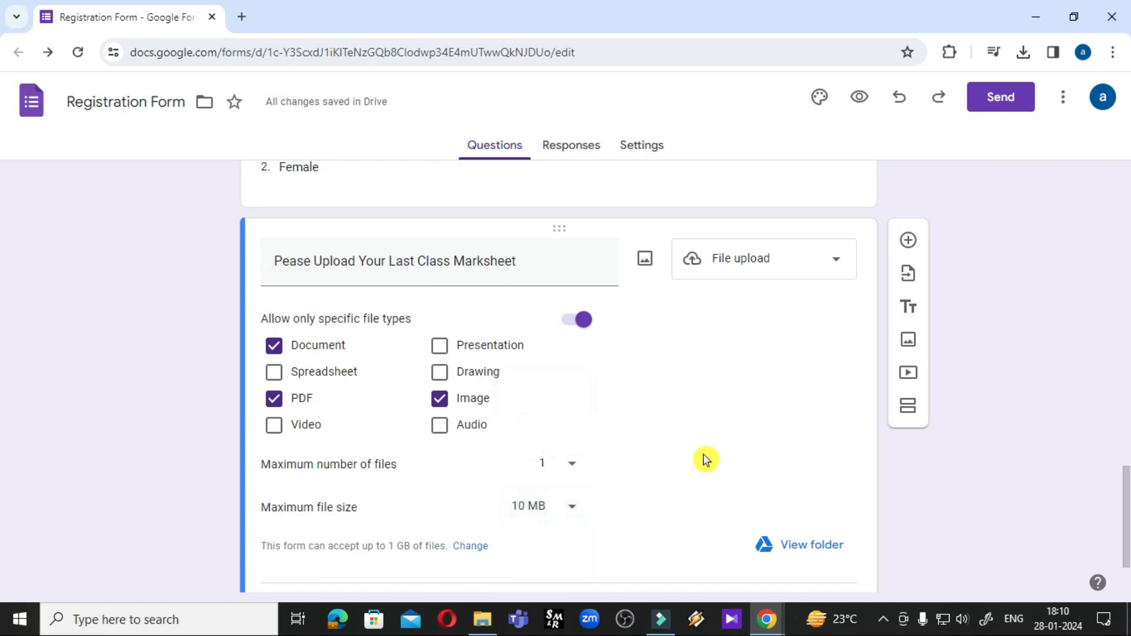
Review the finished form and open the respondent preview
scroll(706, 457, down, 2)
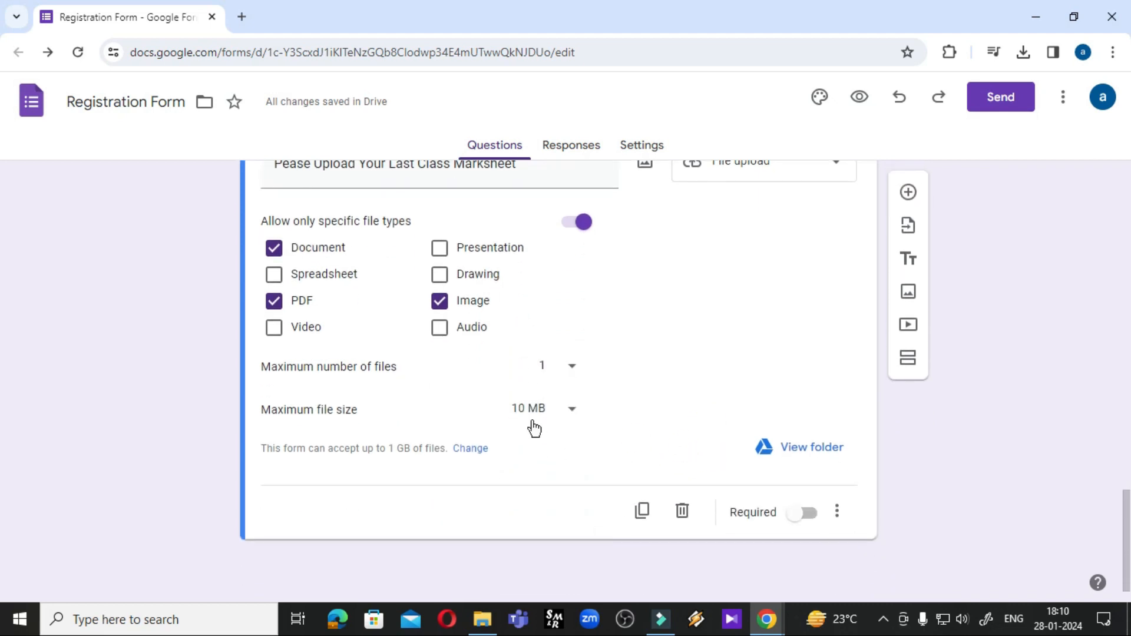
scroll(584, 391, up, 3)
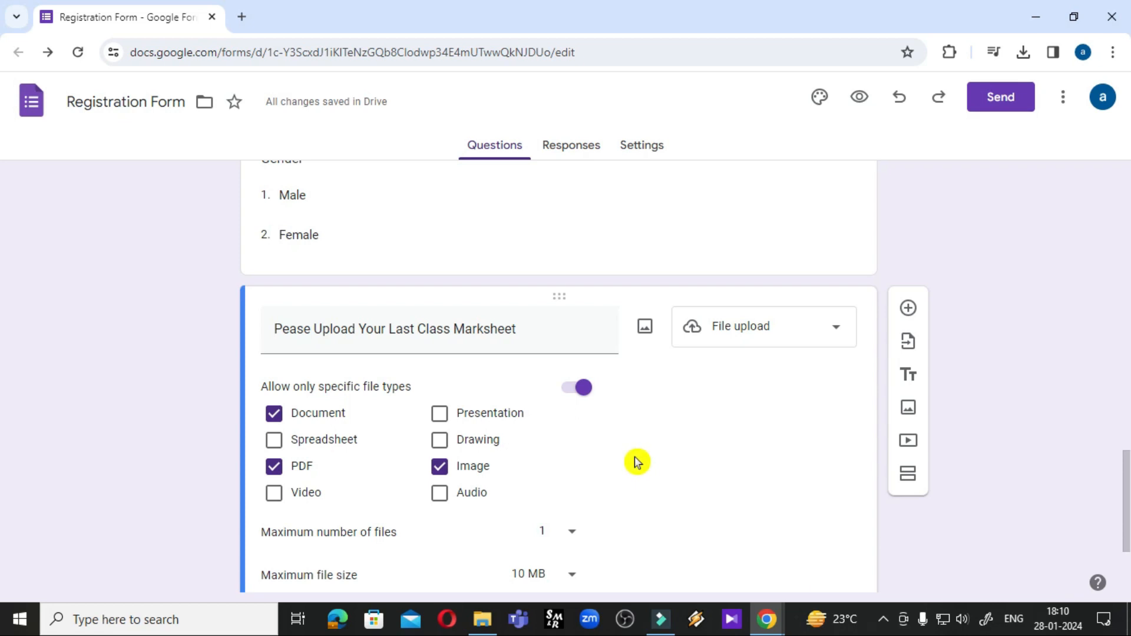
scroll(636, 456, up, 20)
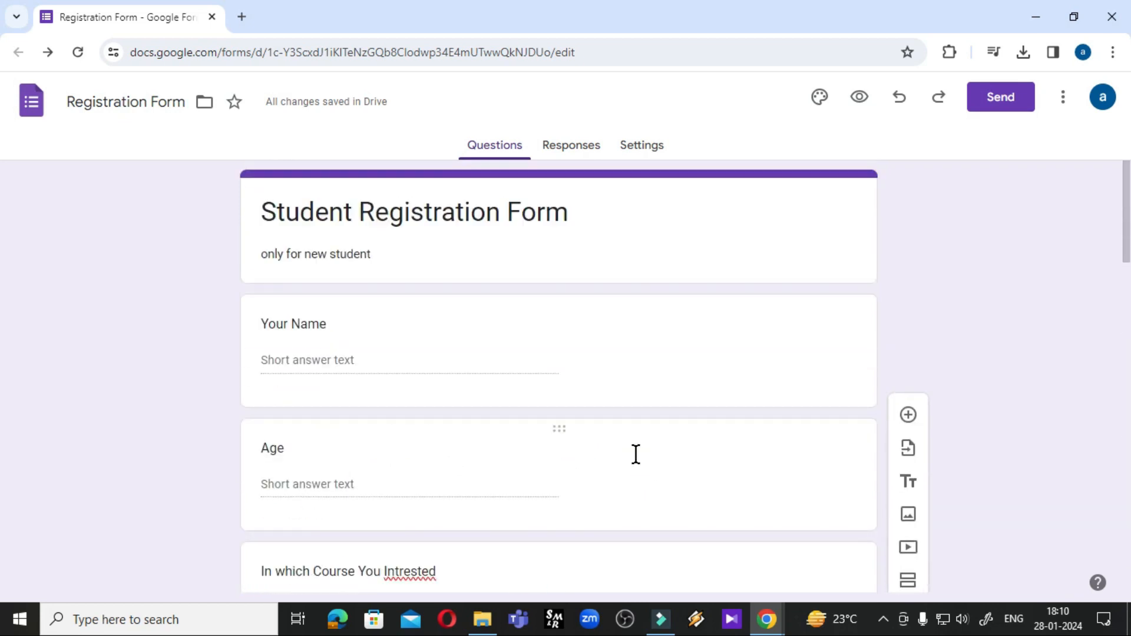
scroll(636, 456, down, 10)
scroll(637, 456, up, 10)
click(866, 103)
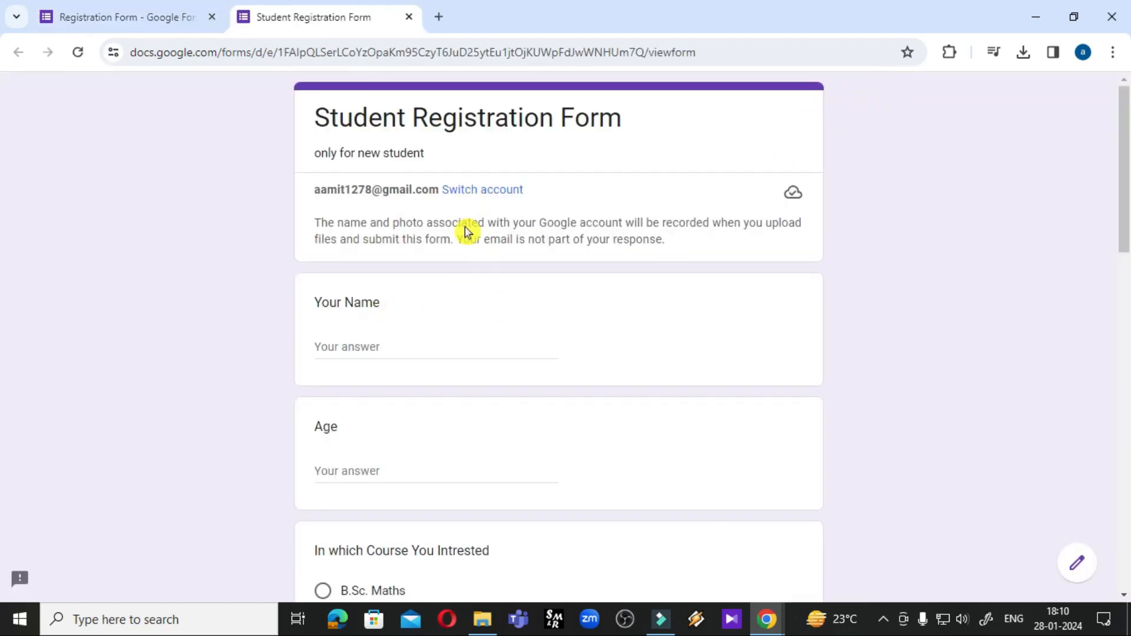
Fill in a respondent name and age 30 in the preview
scroll(467, 230, down, 15)
scroll(467, 235, up, 15)
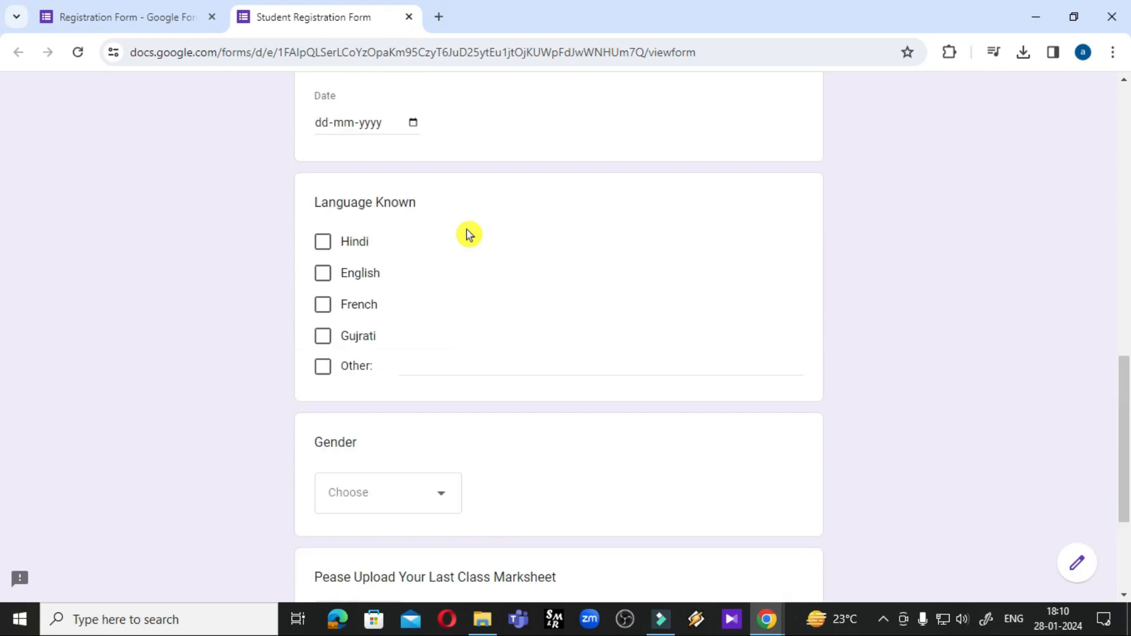
click(381, 346)
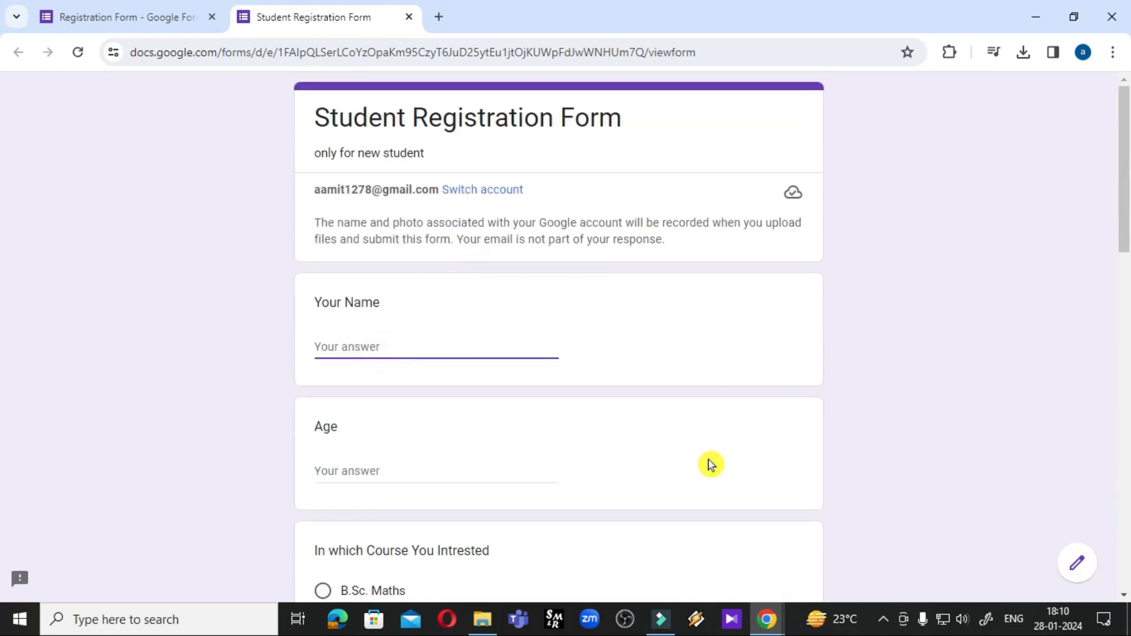
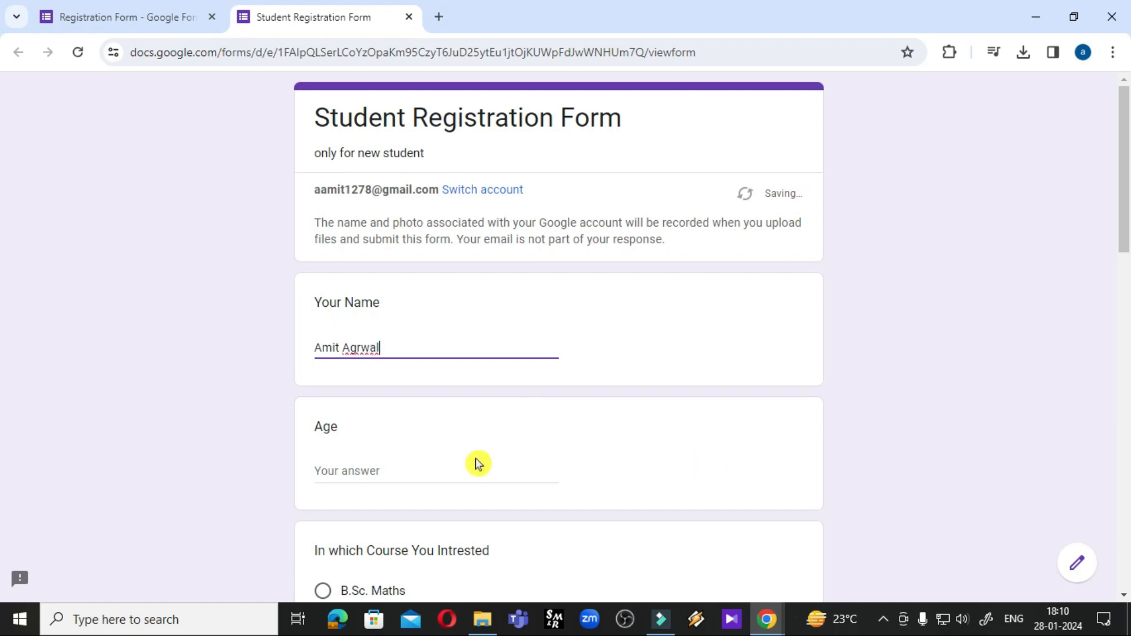
click(394, 460)
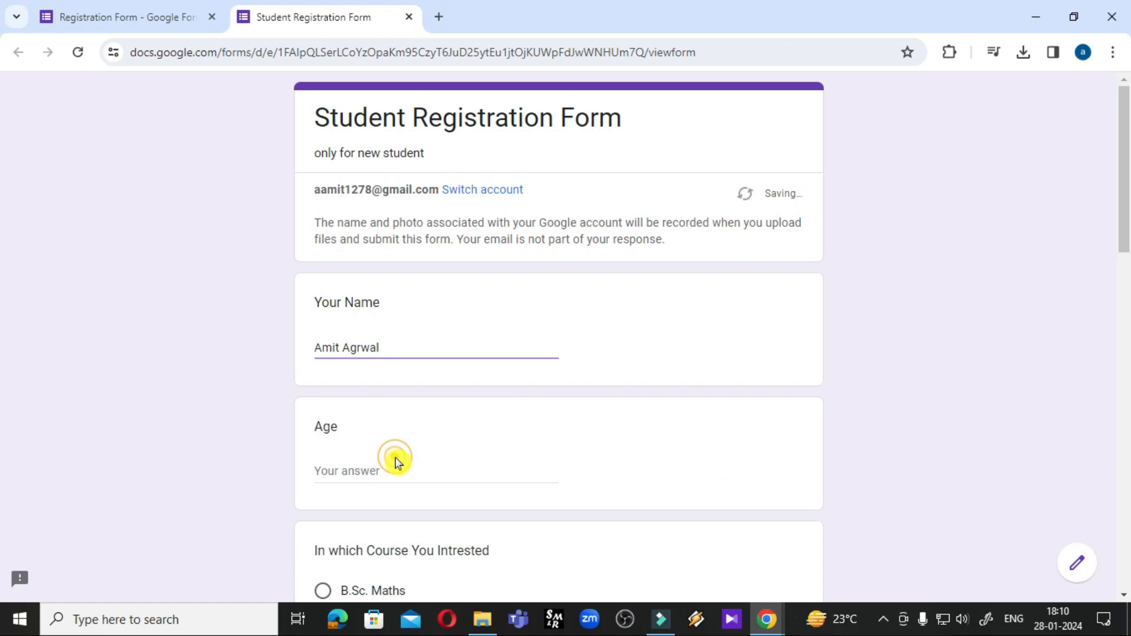
click(360, 471)
text(30)
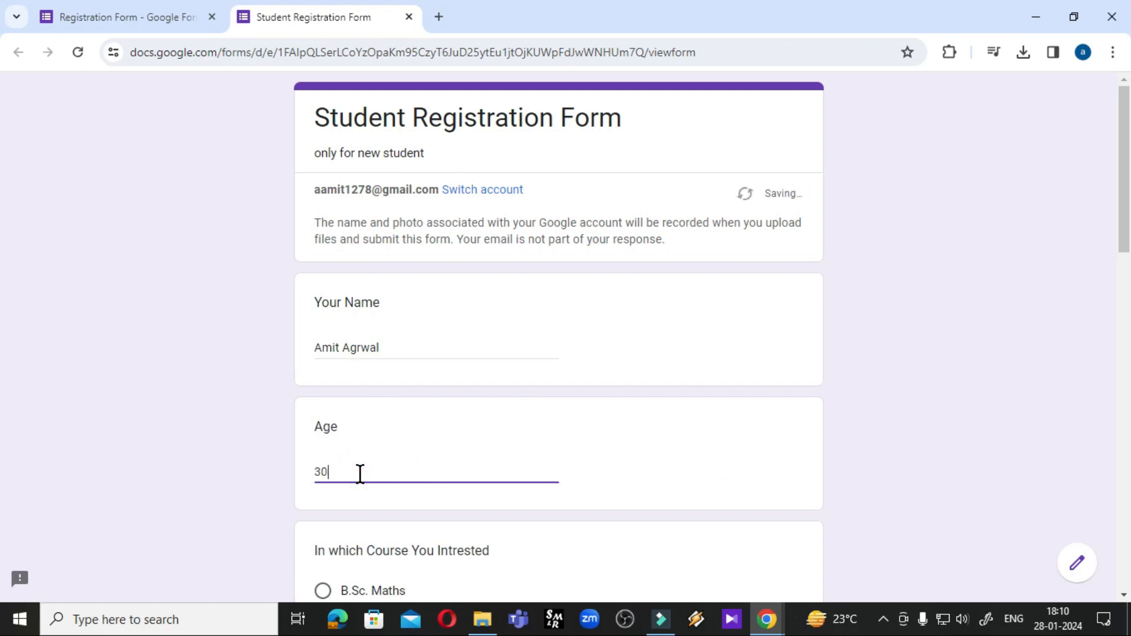
Choose B.C.A. as the course and enter a father's name
scroll(363, 473, down, 4)
click(322, 410)
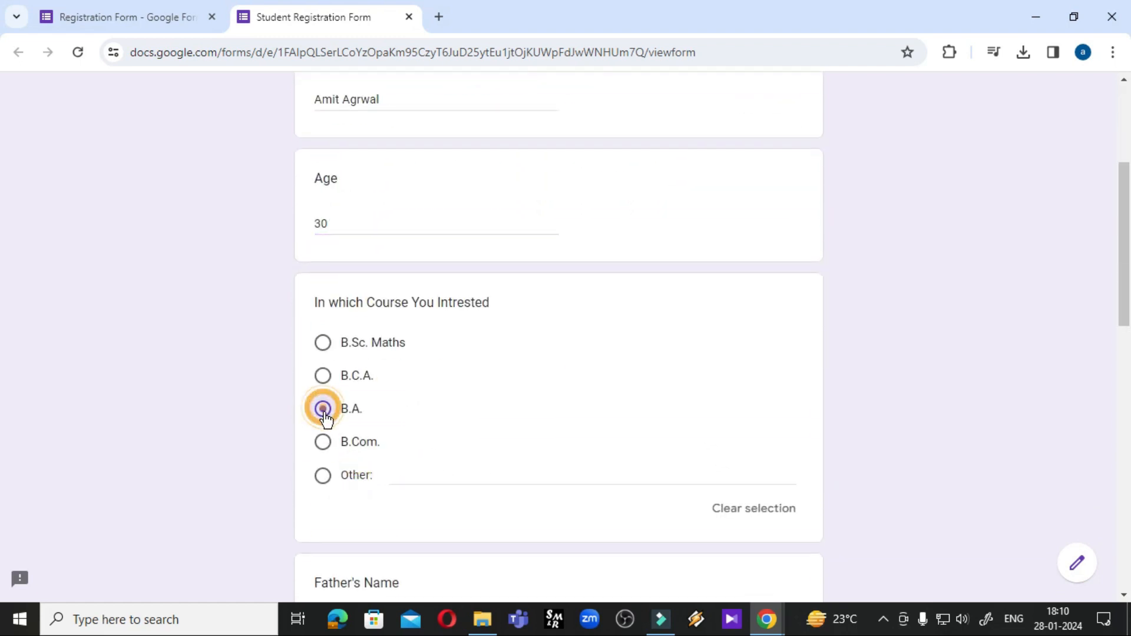
click(433, 468)
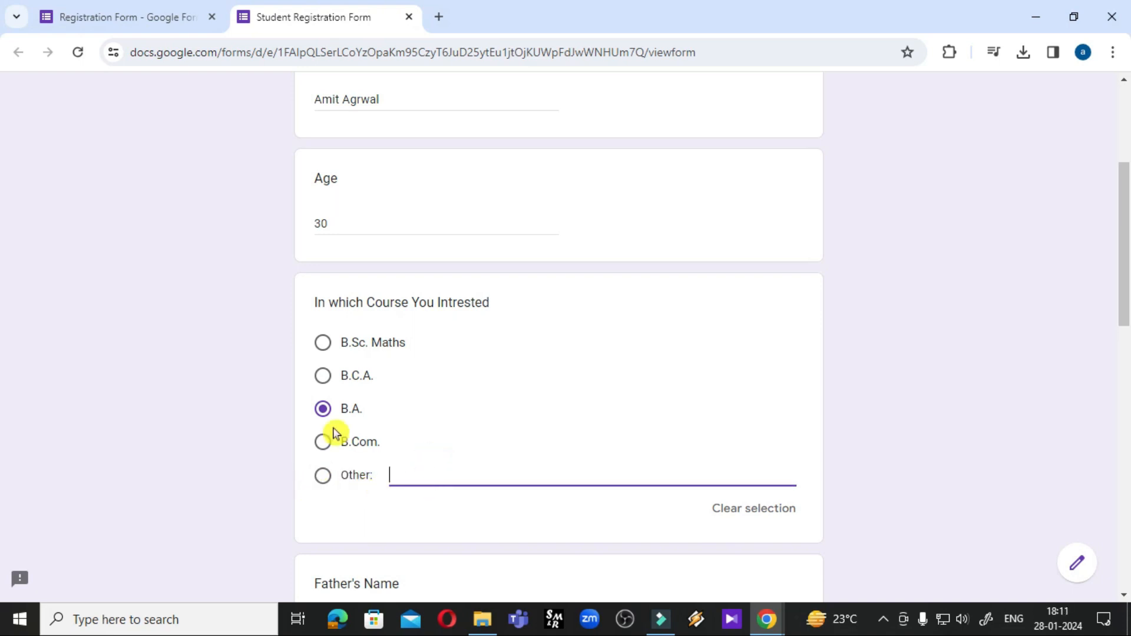
click(323, 477)
click(325, 410)
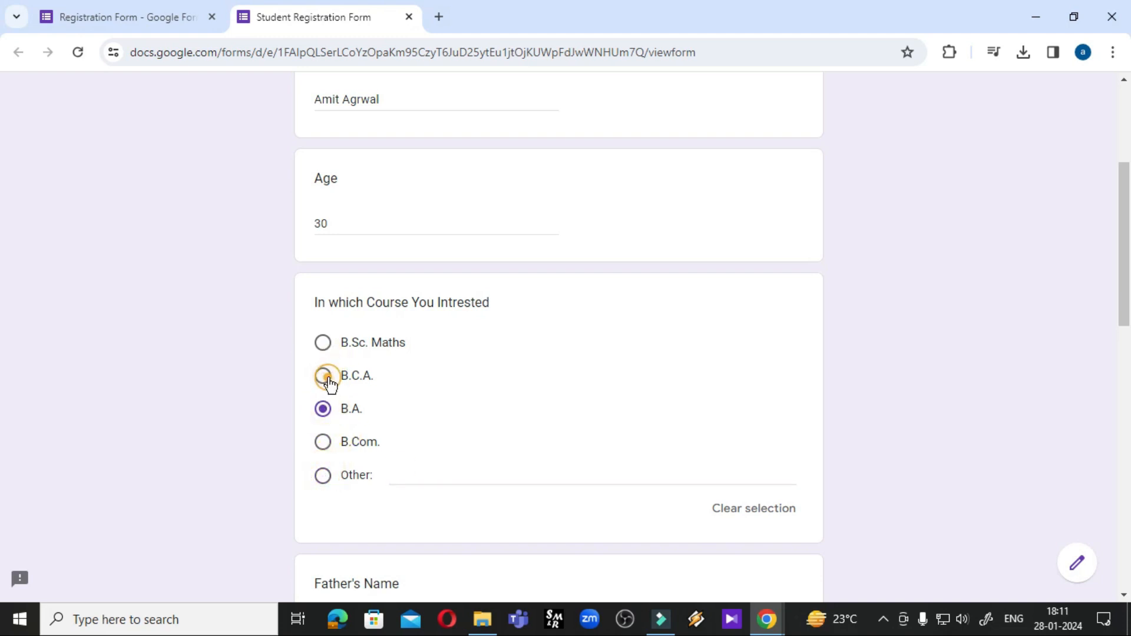
click(327, 379)
scroll(783, 424, down, 4)
click(359, 384)
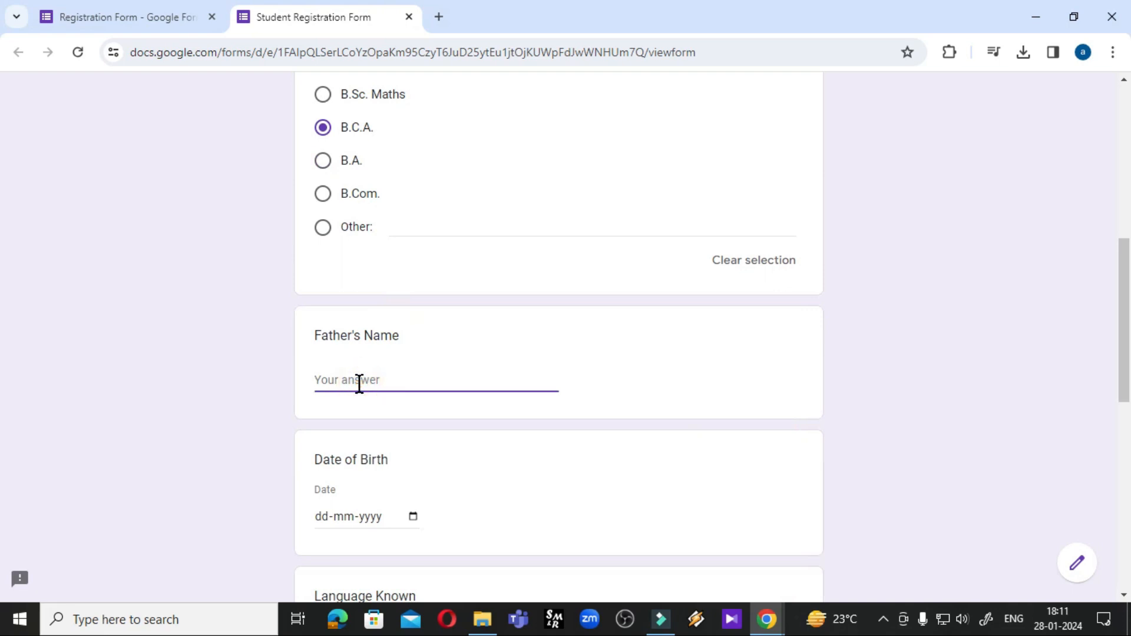
text(xxxxxx)
Set birth date 10 January 2024, tick Hindi, English, Gujrati, and select gender Male
scroll(365, 386, down, 4)
click(412, 271)
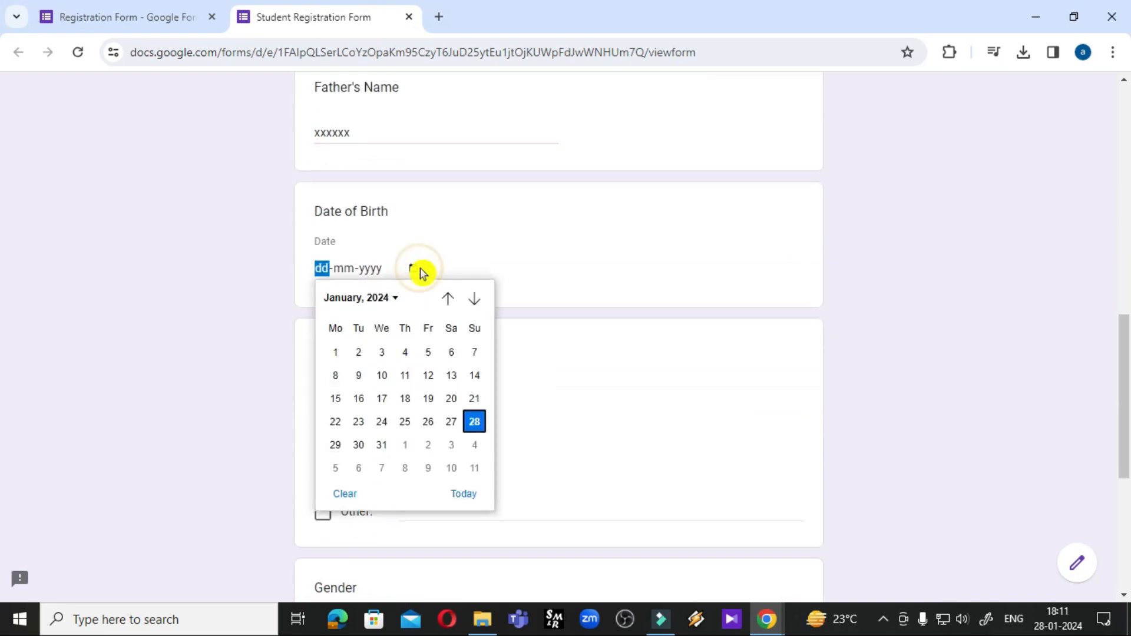
click(381, 377)
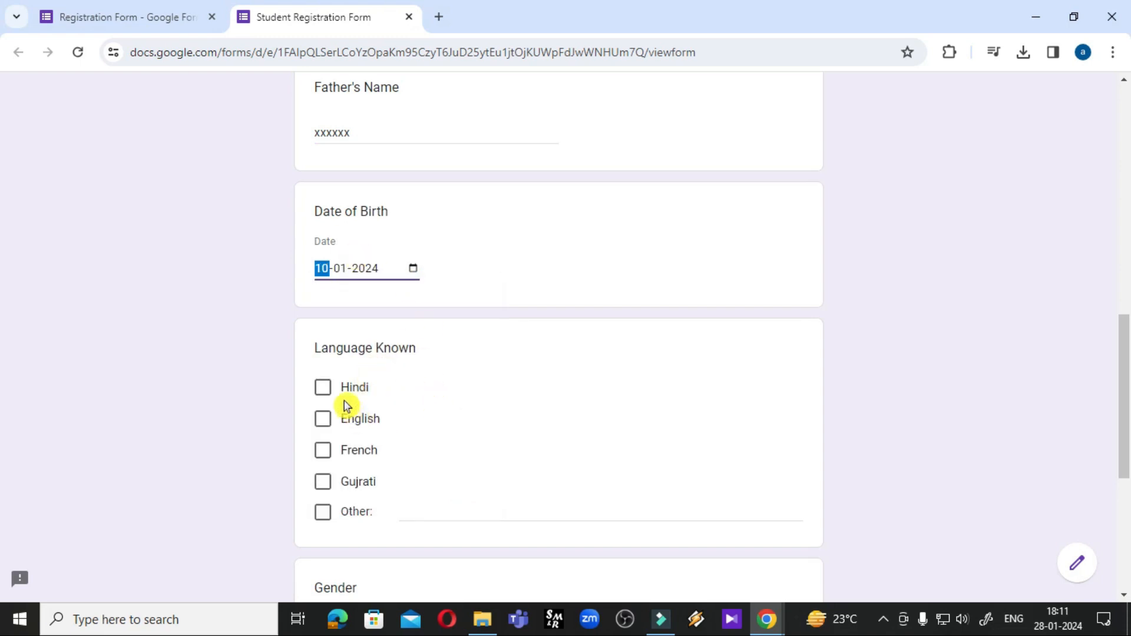
click(322, 387)
click(322, 419)
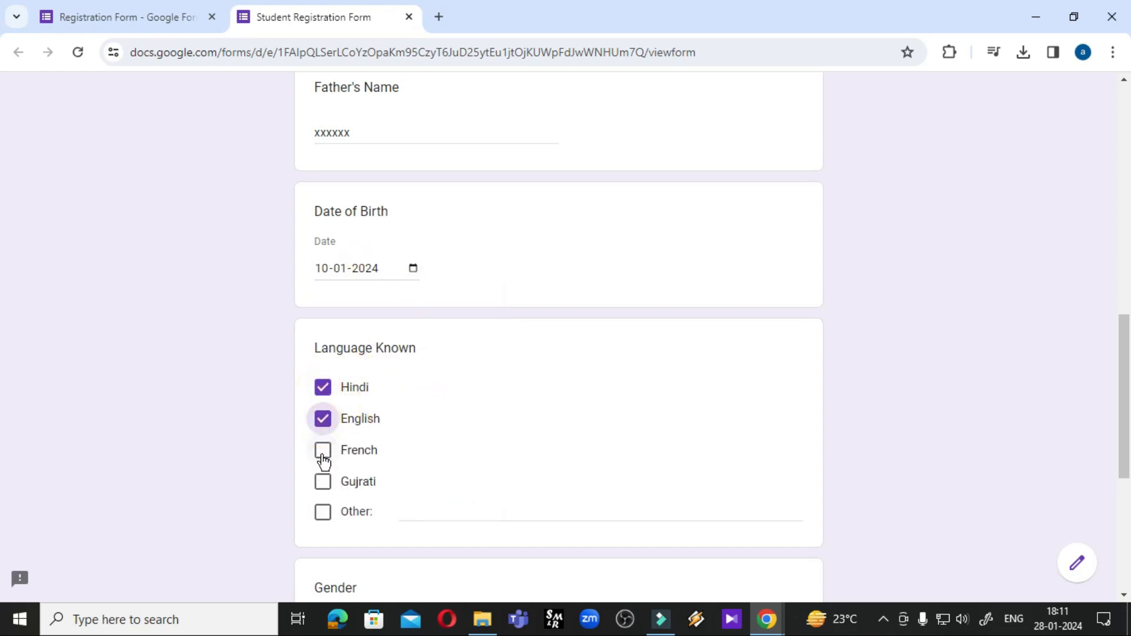
click(325, 484)
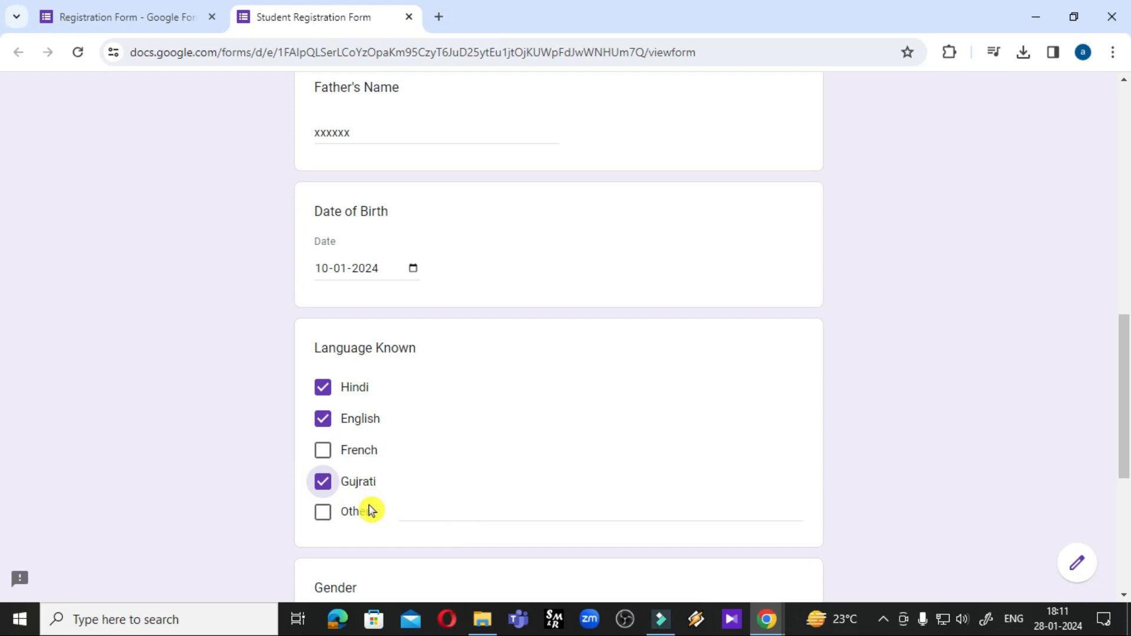
scroll(419, 507, down, 3)
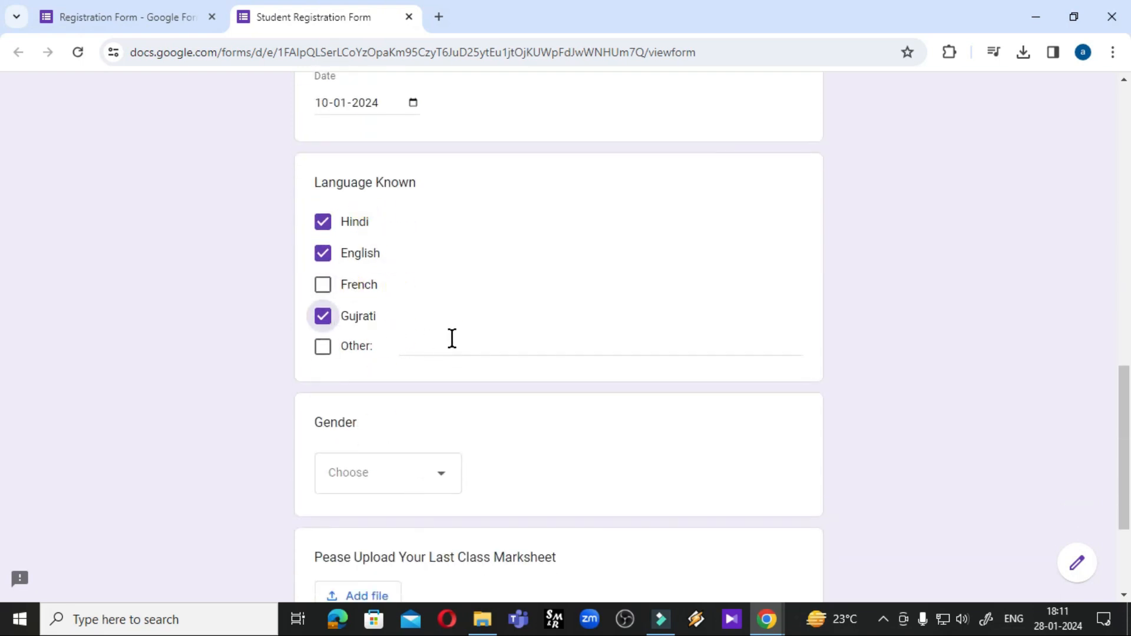
click(436, 484)
scroll(439, 498, down, 3)
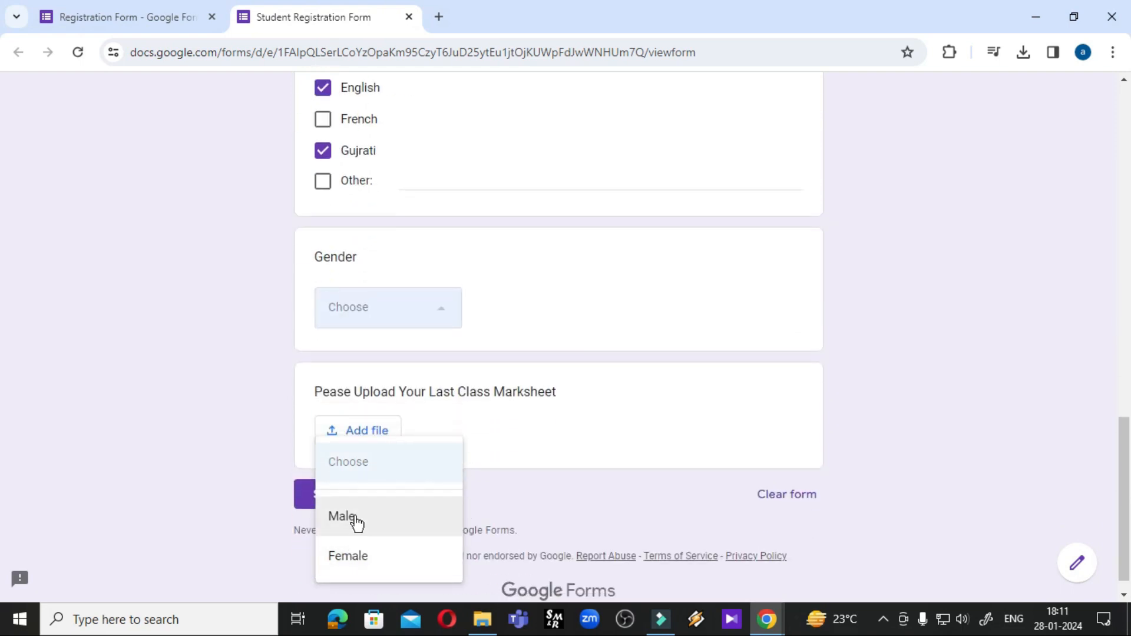
click(347, 516)
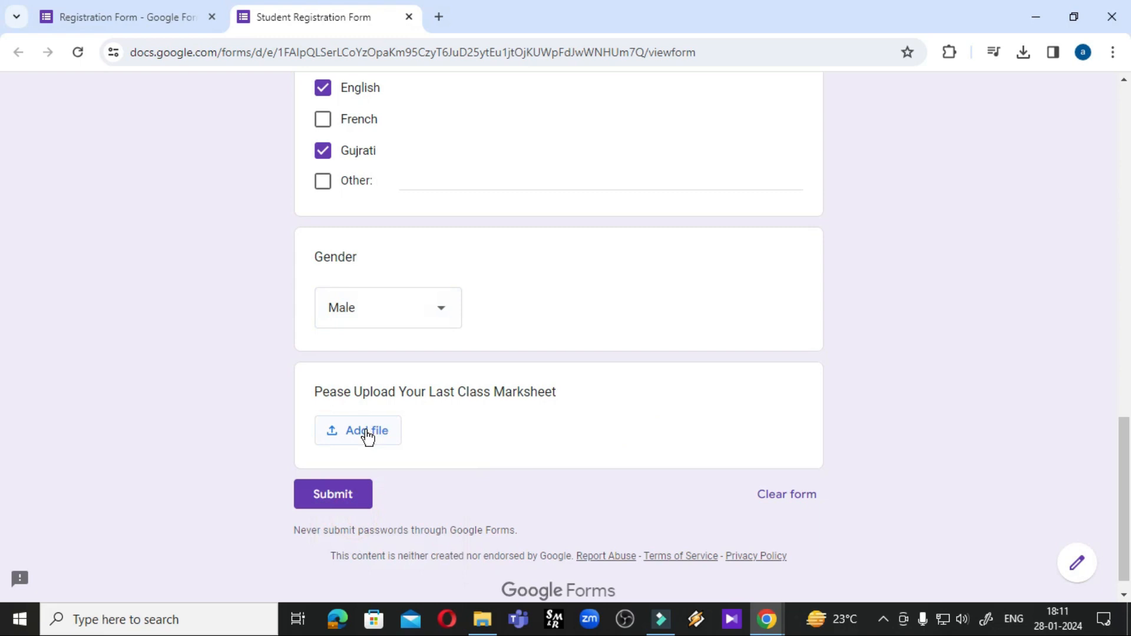
Attach the downloaded marksheet PDF, submit the test response, and start a fresh blank response
click(362, 443)
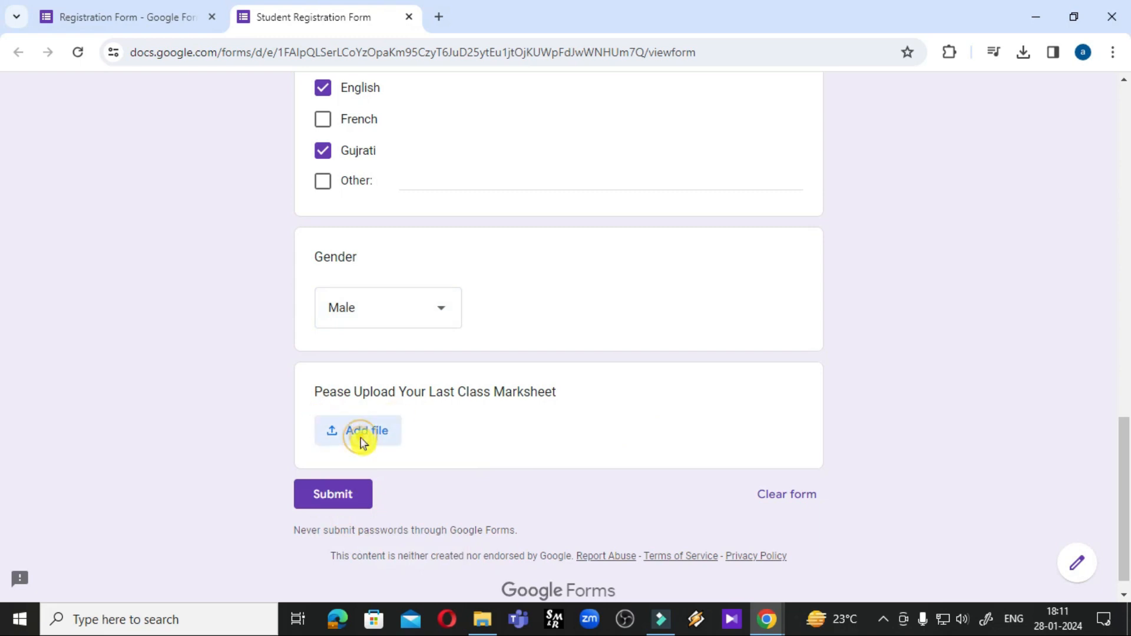
click(551, 471)
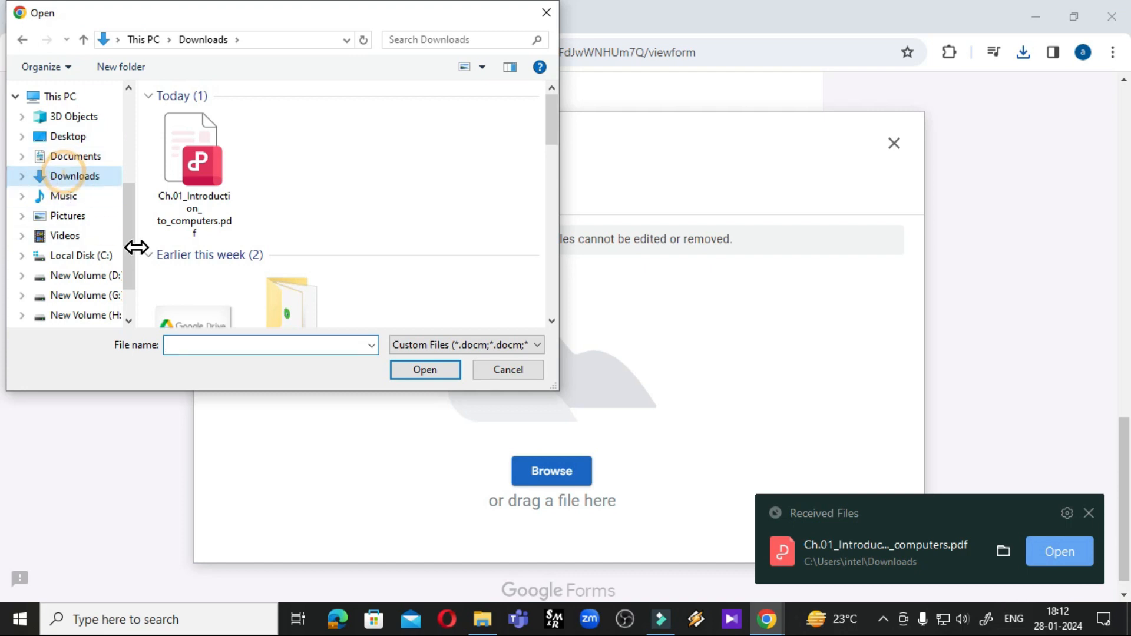
click(183, 183)
click(438, 374)
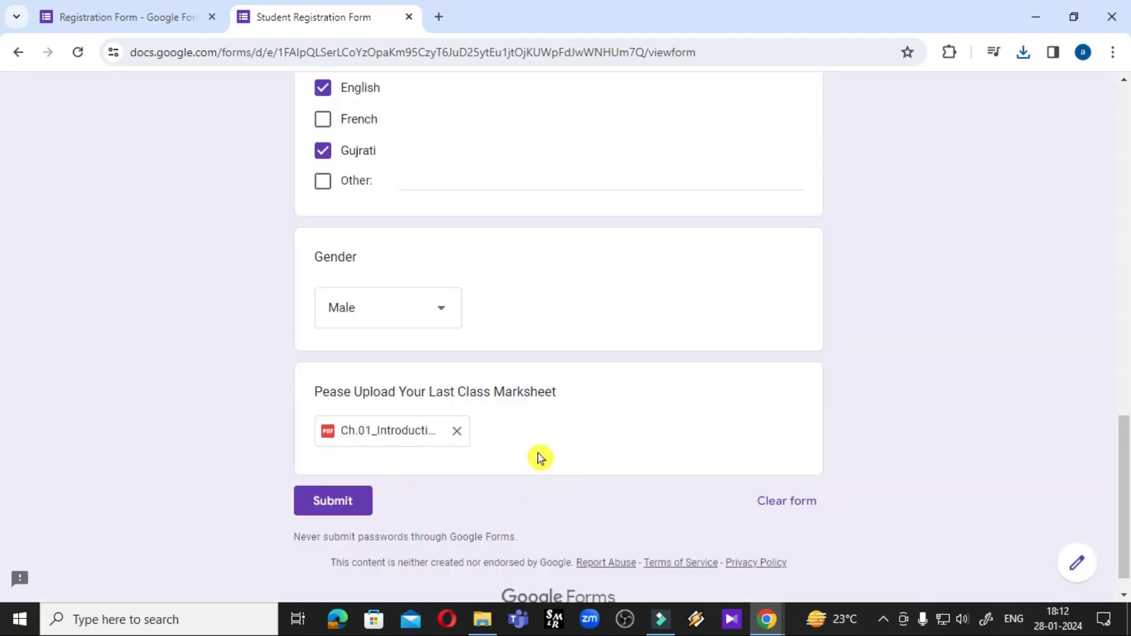
click(333, 505)
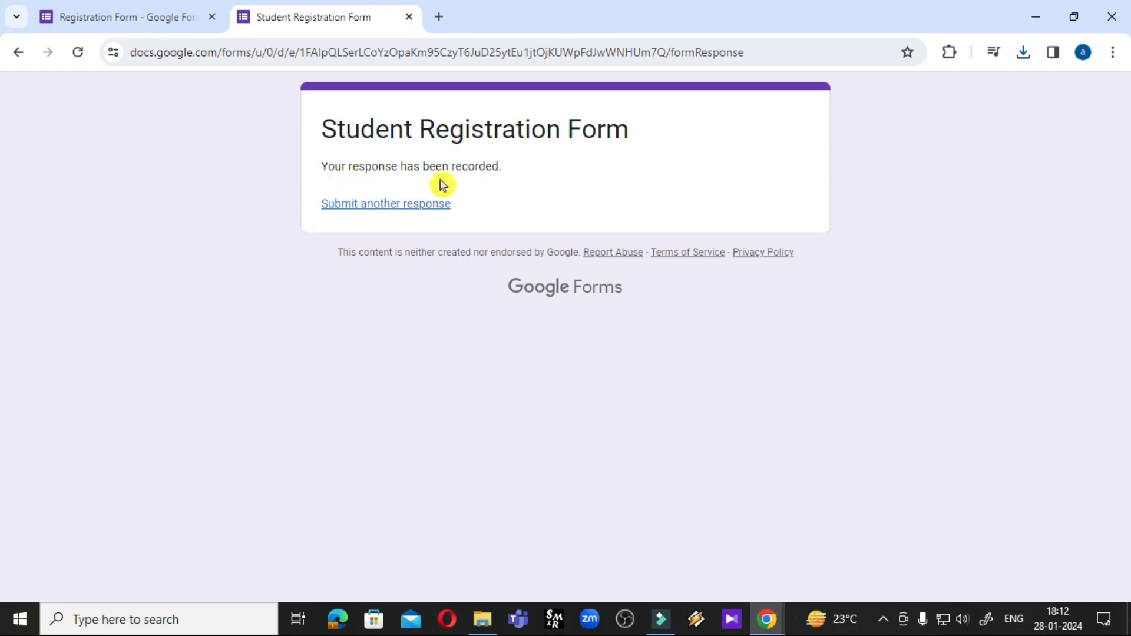
click(388, 206)
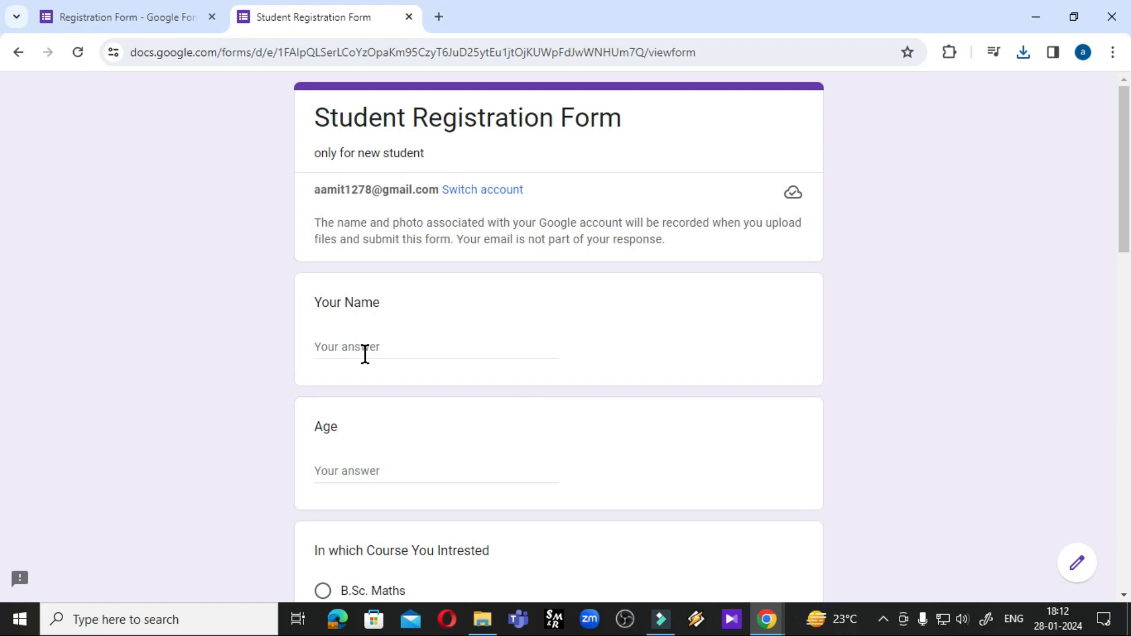
Enter 'dont know' as the Age answer, replacing the stray text typed first
scroll(362, 352, down, 3)
click(348, 307)
click(356, 183)
click(356, 301)
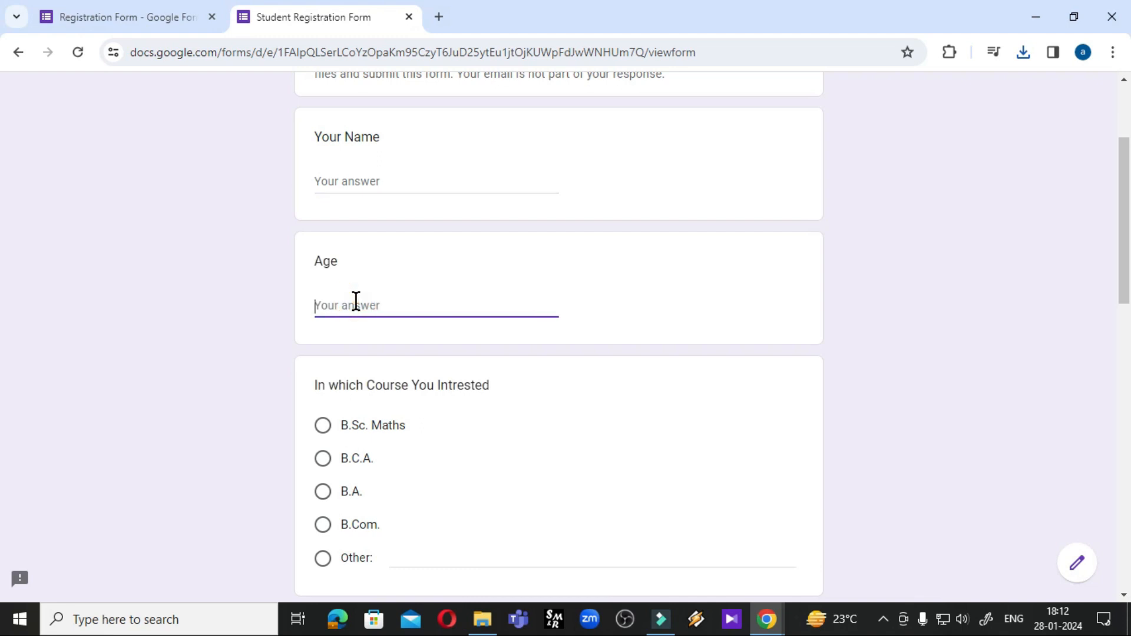
text(tfuyf g)
key(ctrl+a)
key(BackSpace)
text(do)
scroll(356, 301, down, 2)
scroll(370, 413, up, 5)
click(359, 348)
scroll(400, 376, down, 1)
scroll(356, 378, down, 7)
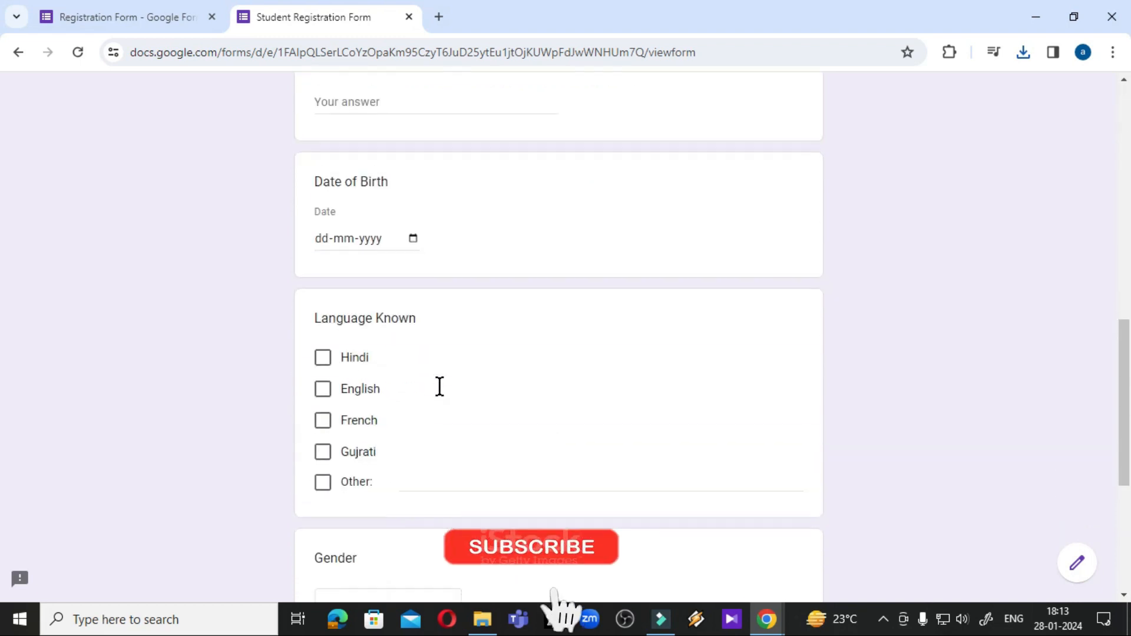
Tick English and Hindi as known languages and set the date of birth to 16-01-2024
click(325, 388)
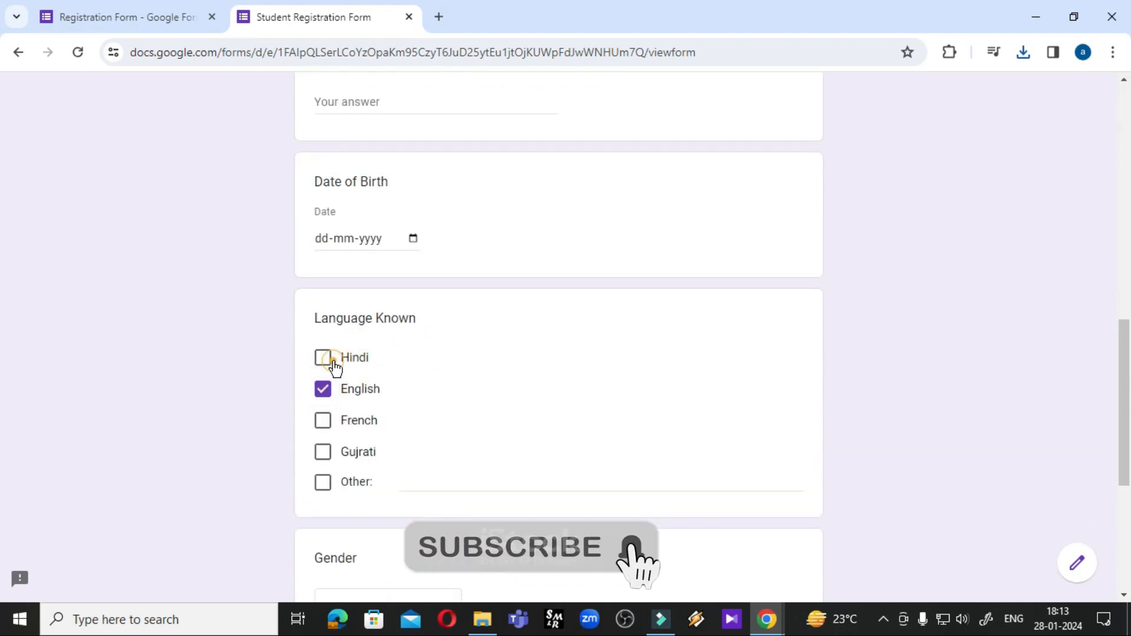
click(323, 358)
click(413, 238)
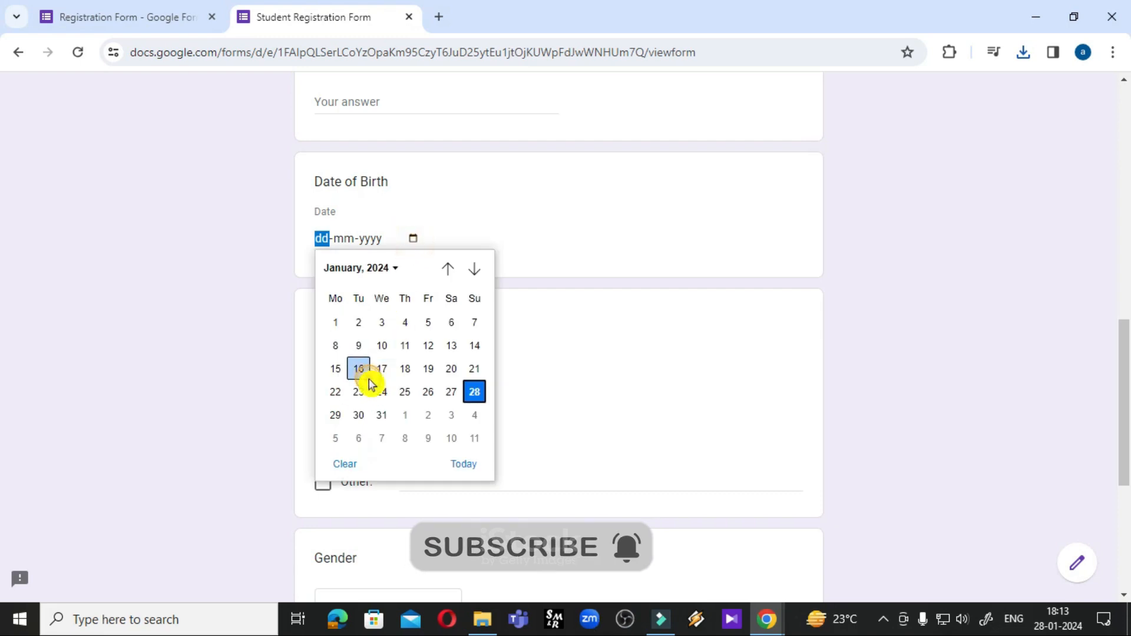
click(362, 372)
Choose Male as the gender and submit the second test response
scroll(648, 424, down, 3)
click(418, 441)
click(353, 493)
scroll(354, 401, down, 3)
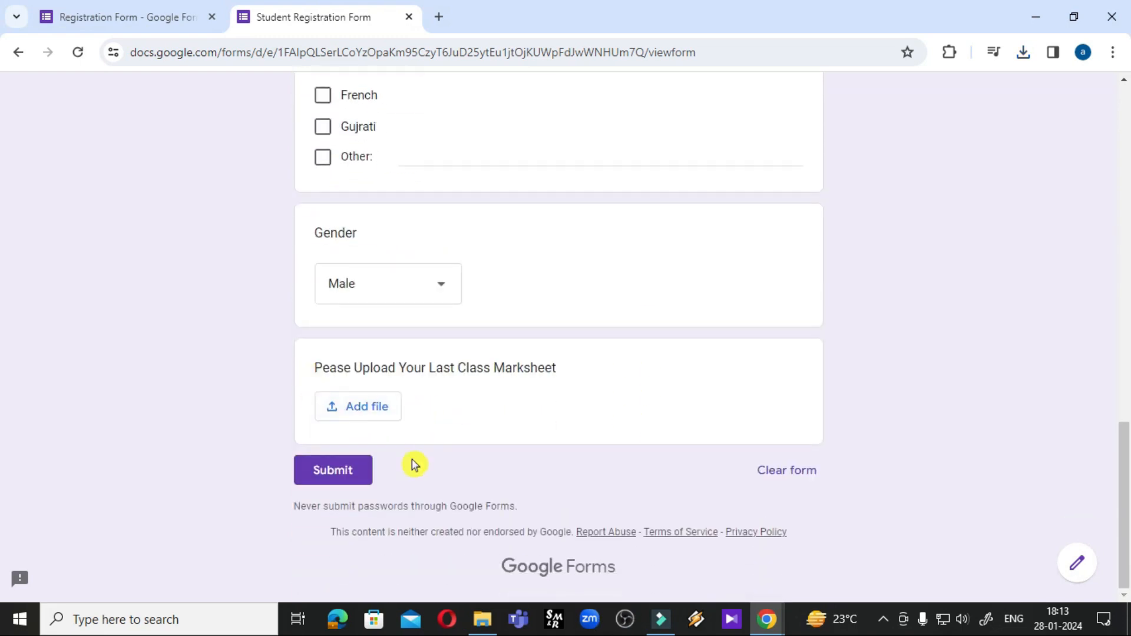
click(348, 479)
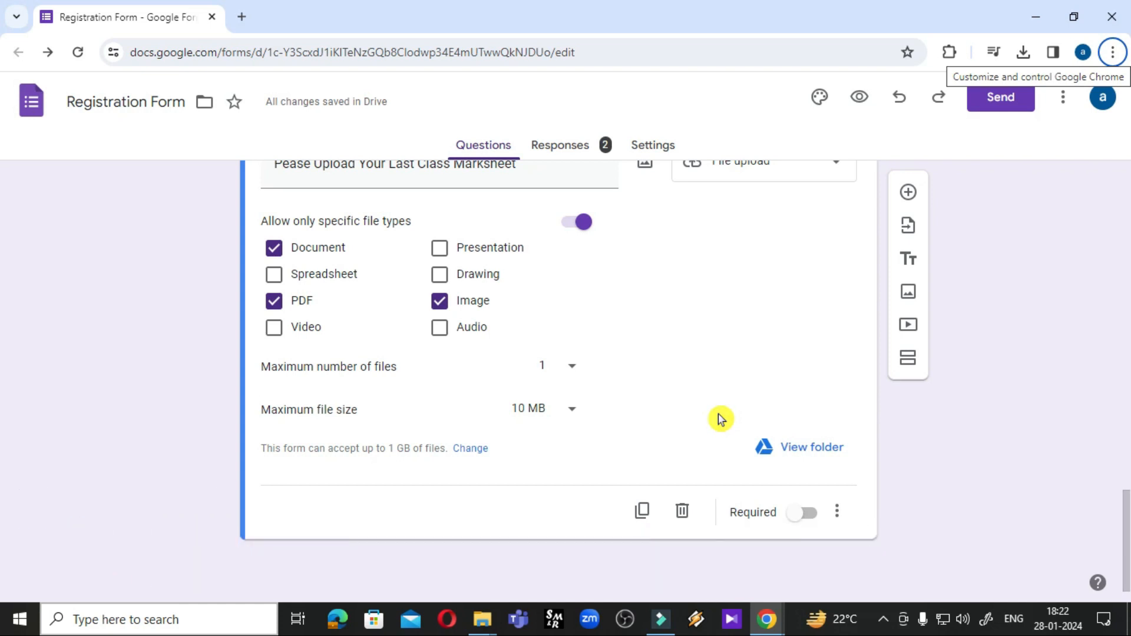
Add a new Linear scale question below the upload question
click(907, 191)
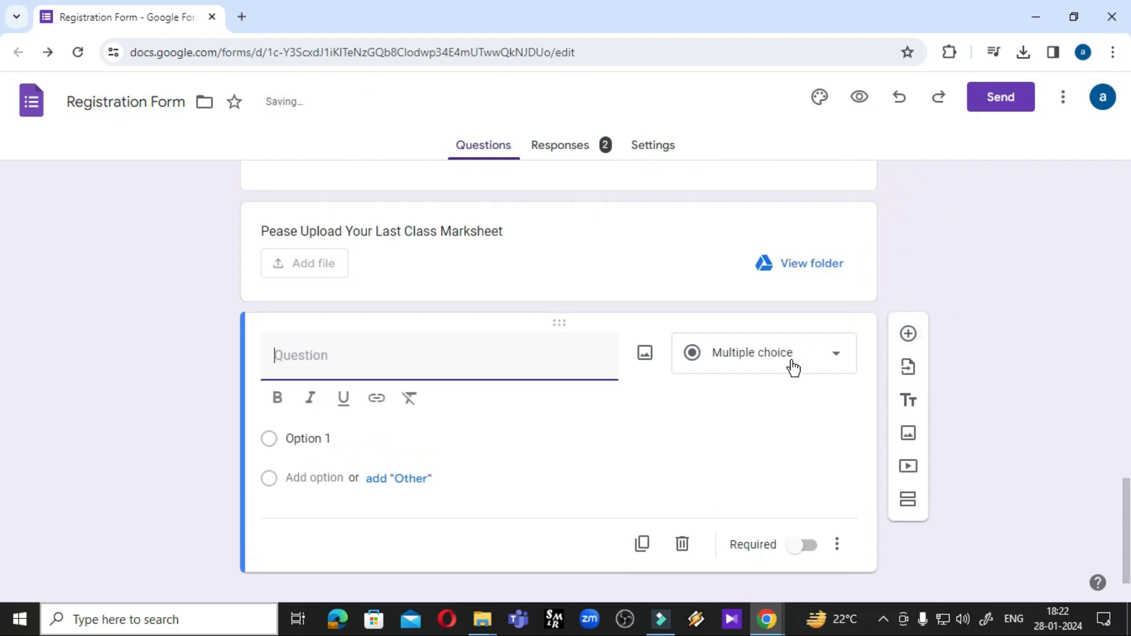
click(716, 357)
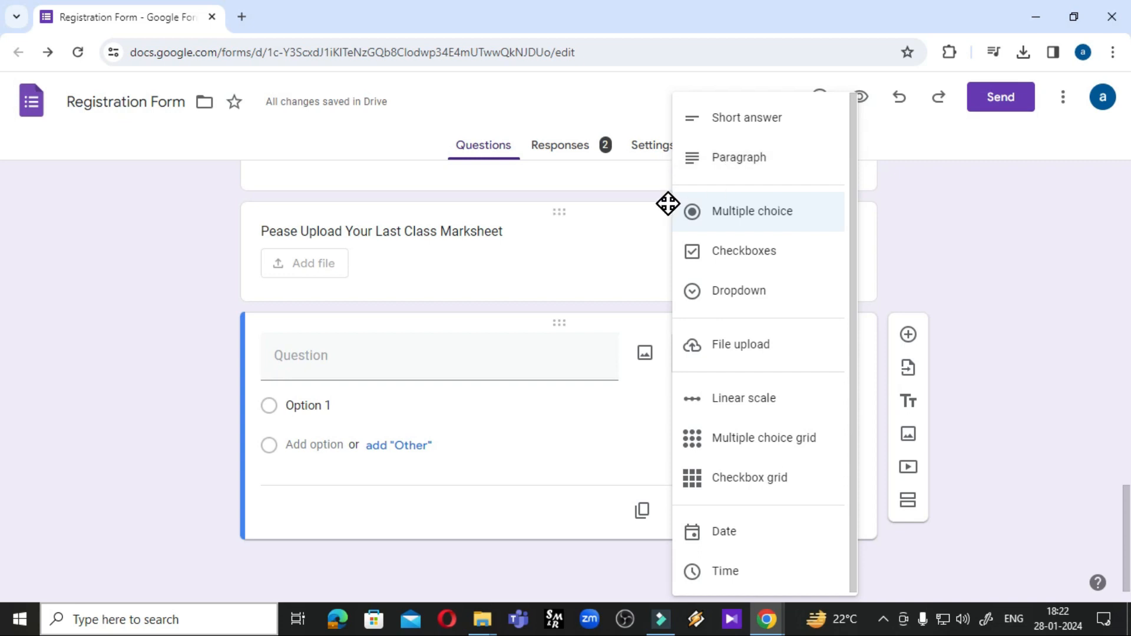
click(746, 405)
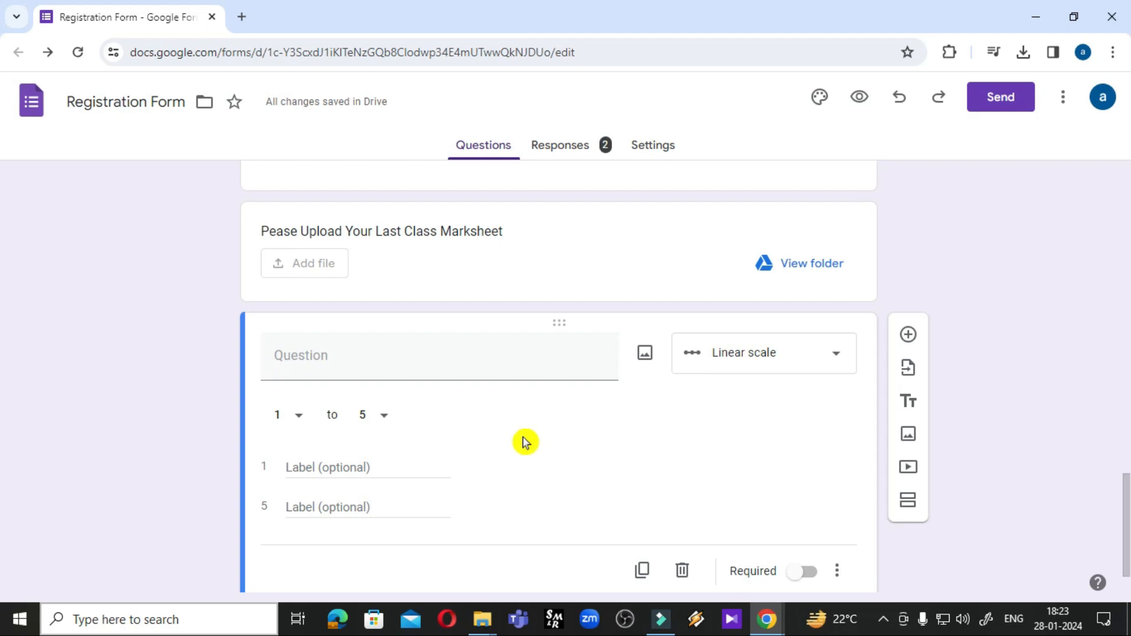
click(383, 351)
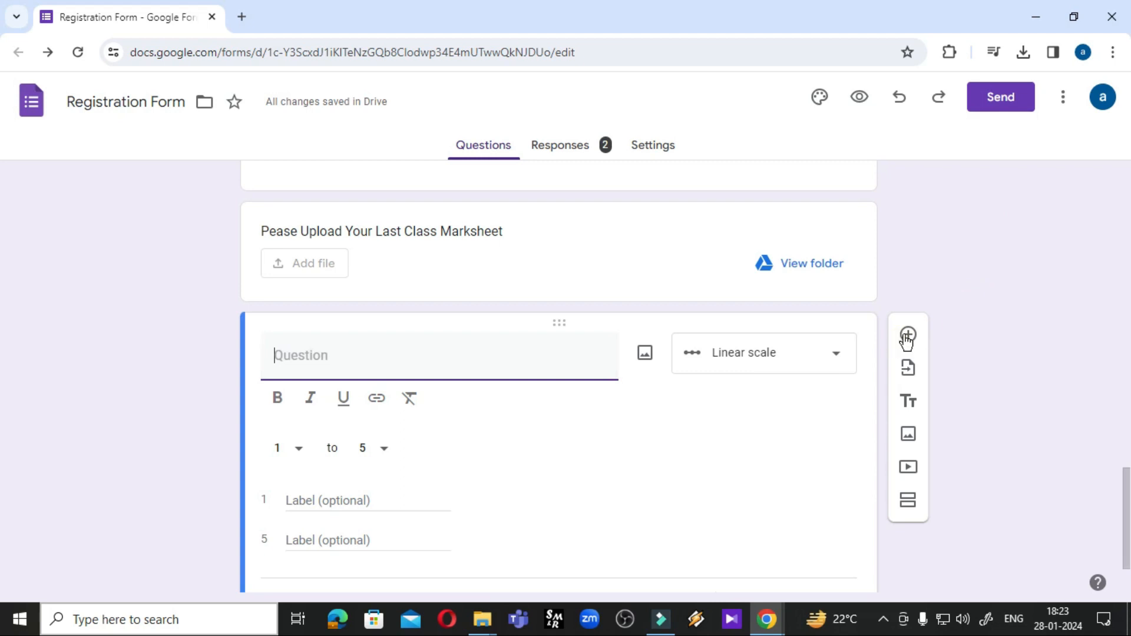
click(691, 367)
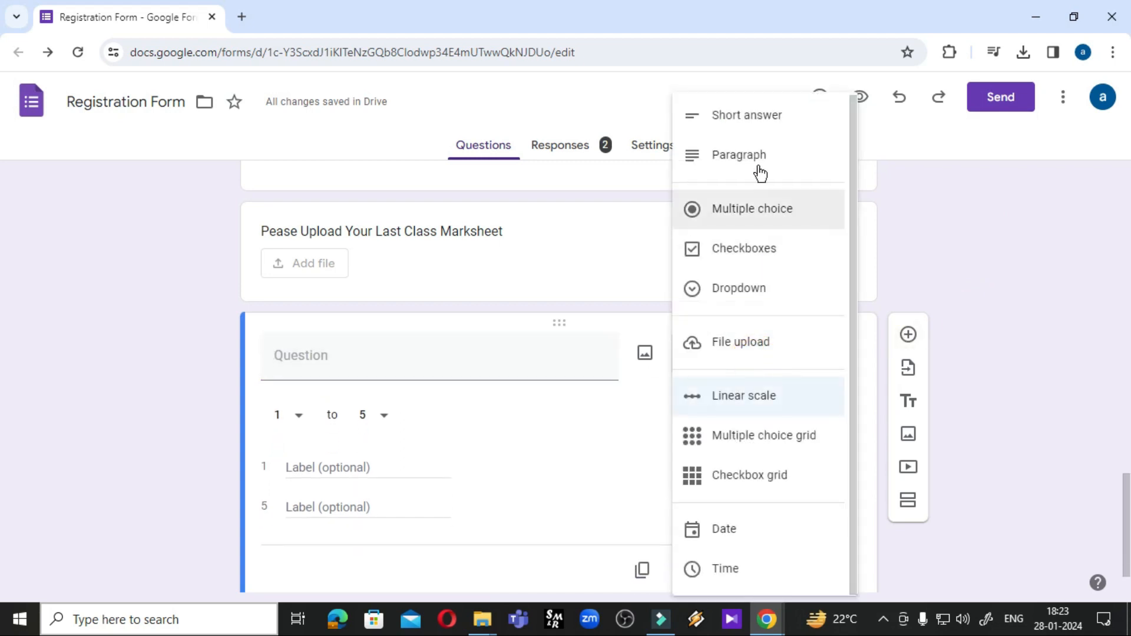
click(747, 402)
Title the new question 'Give Your Feedback'
click(376, 356)
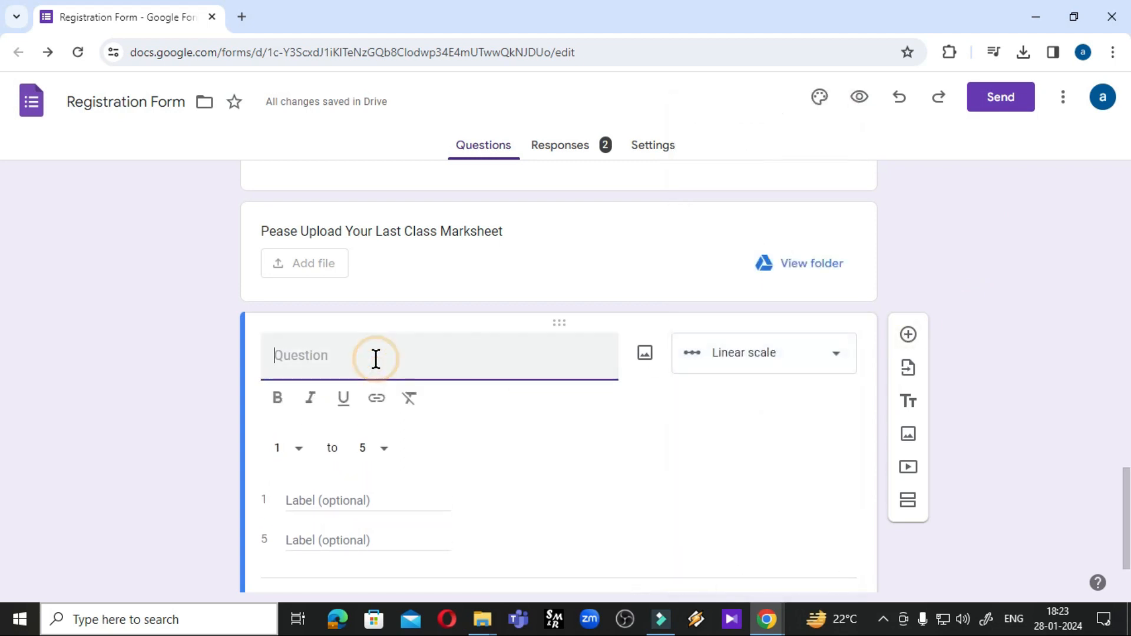
text(F)
key(BackSpace)
text(Give )
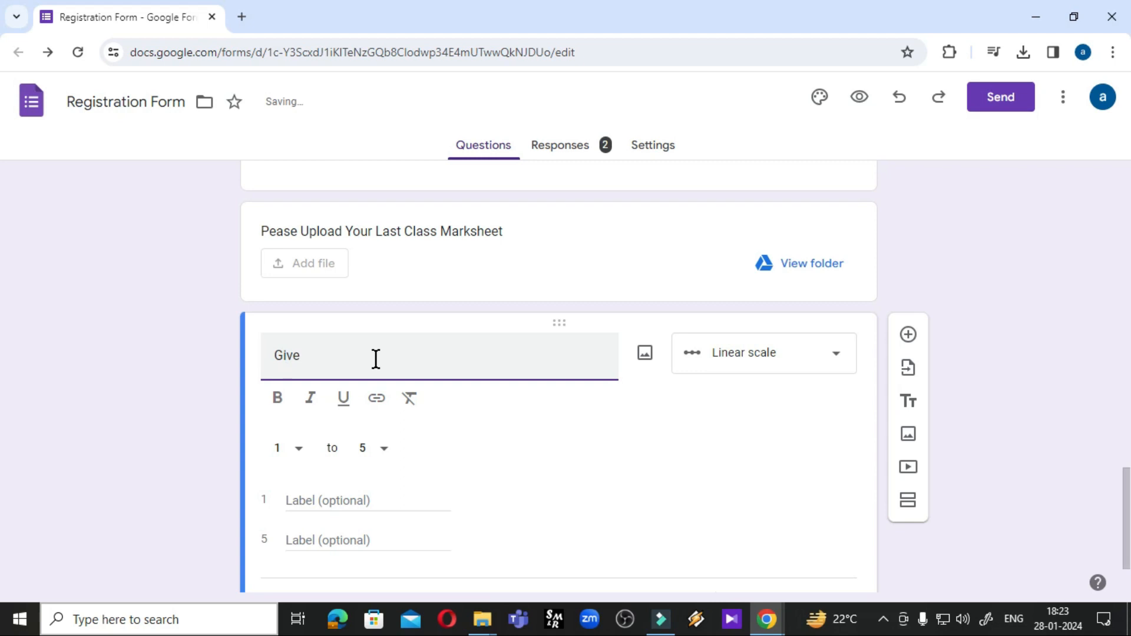
text(Your Feedback)
Keep the scale at 1 to 5 labelled Poor, rename the high-end label Excellent, and preview
scroll(306, 389, down, 1)
click(306, 376)
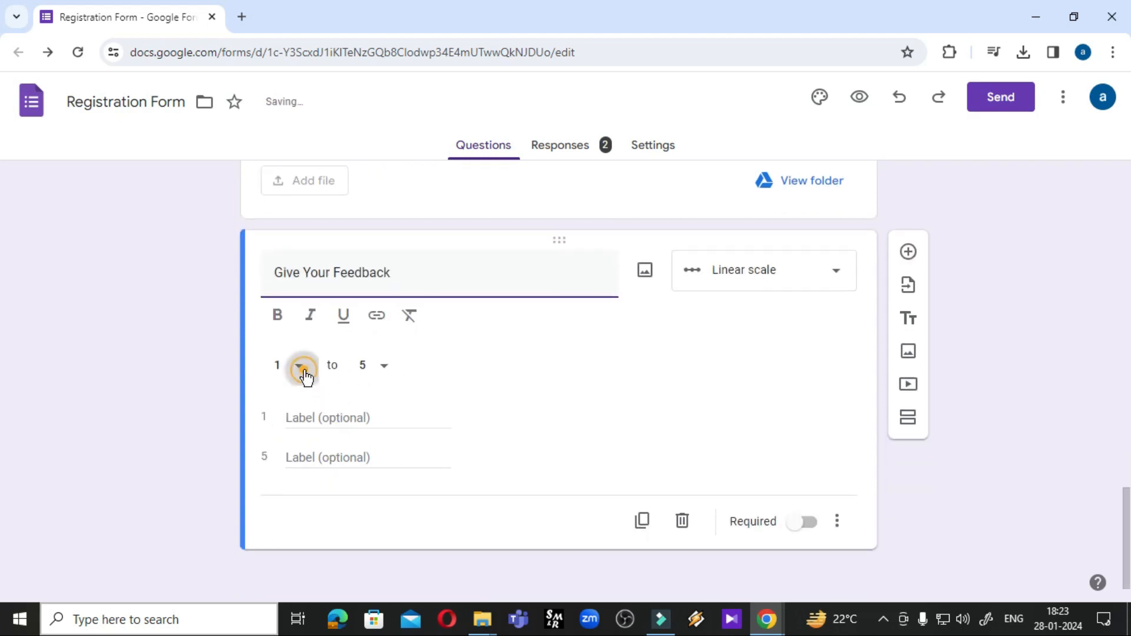
click(306, 371)
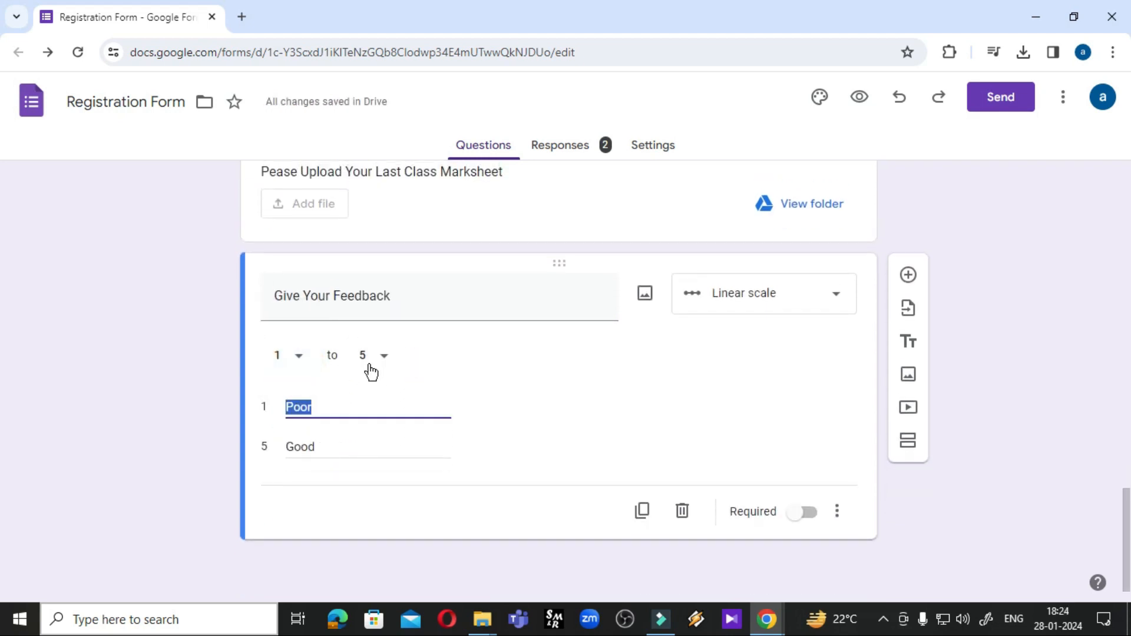
click(318, 408)
drag(328, 449, 239, 447)
text(Excellen)
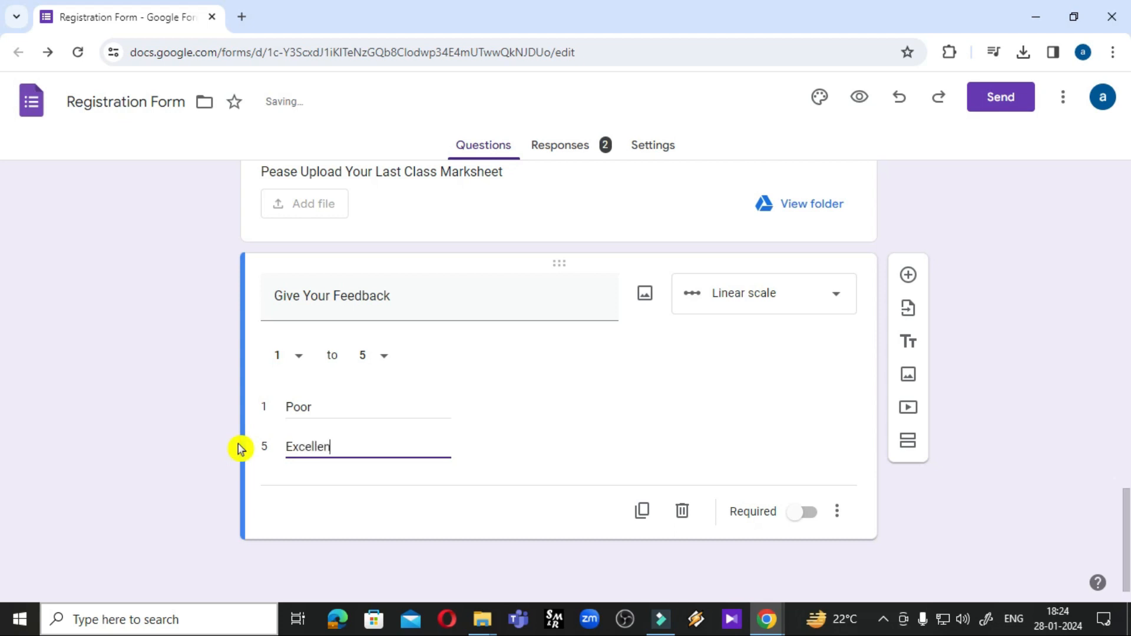
text(t)
click(864, 97)
scroll(499, 326, down, 1)
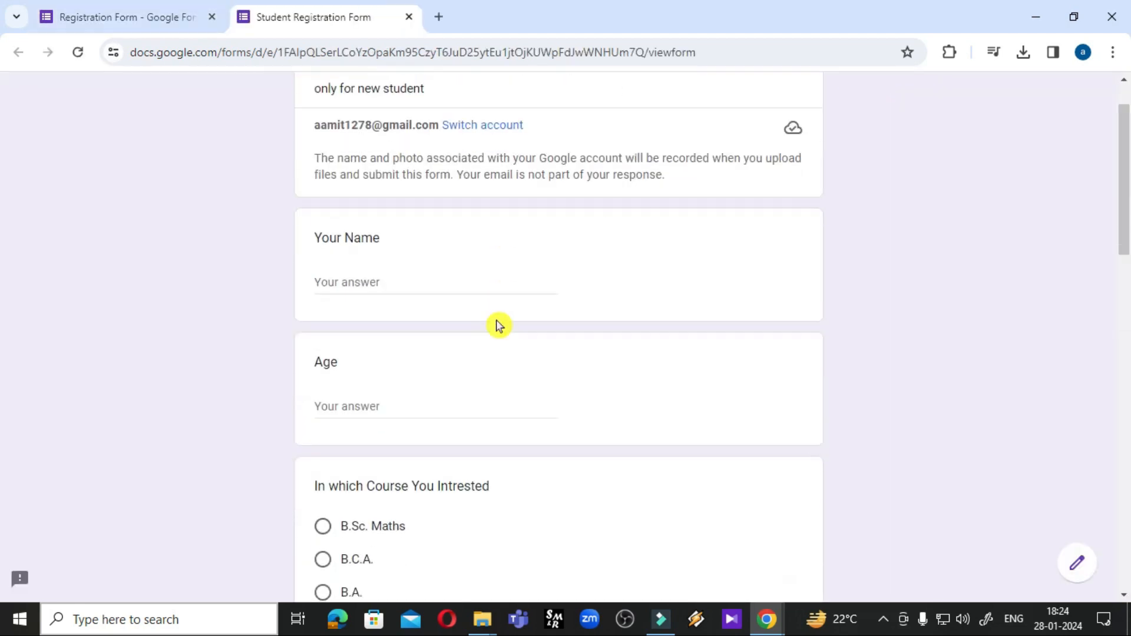
scroll(499, 326, down, 15)
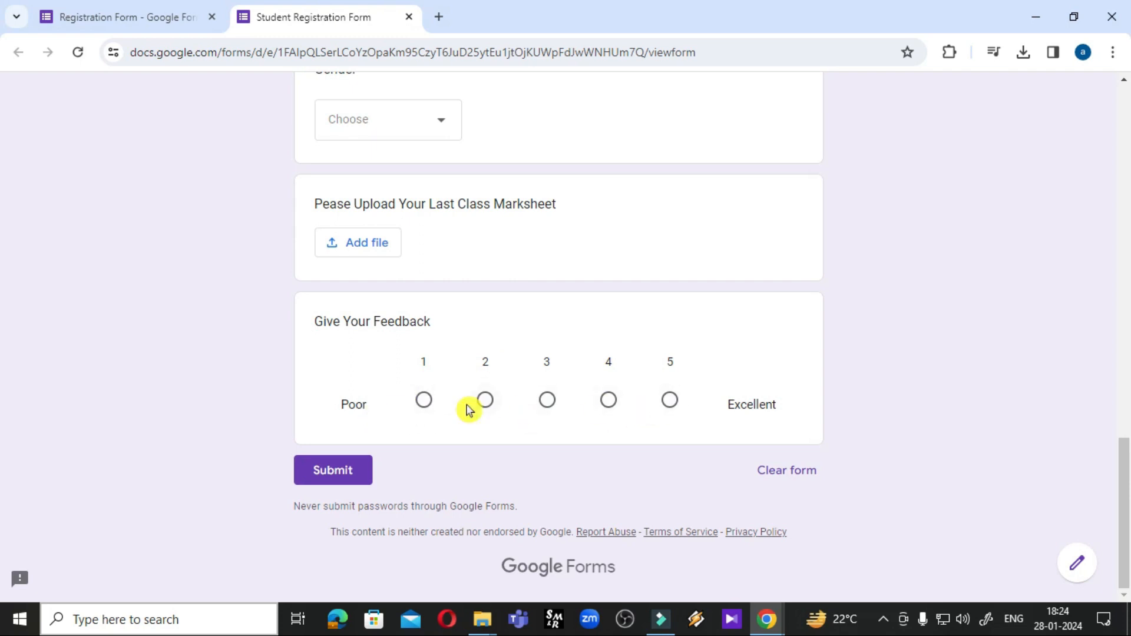
click(489, 408)
click(548, 401)
click(669, 401)
key(ctrl+w)
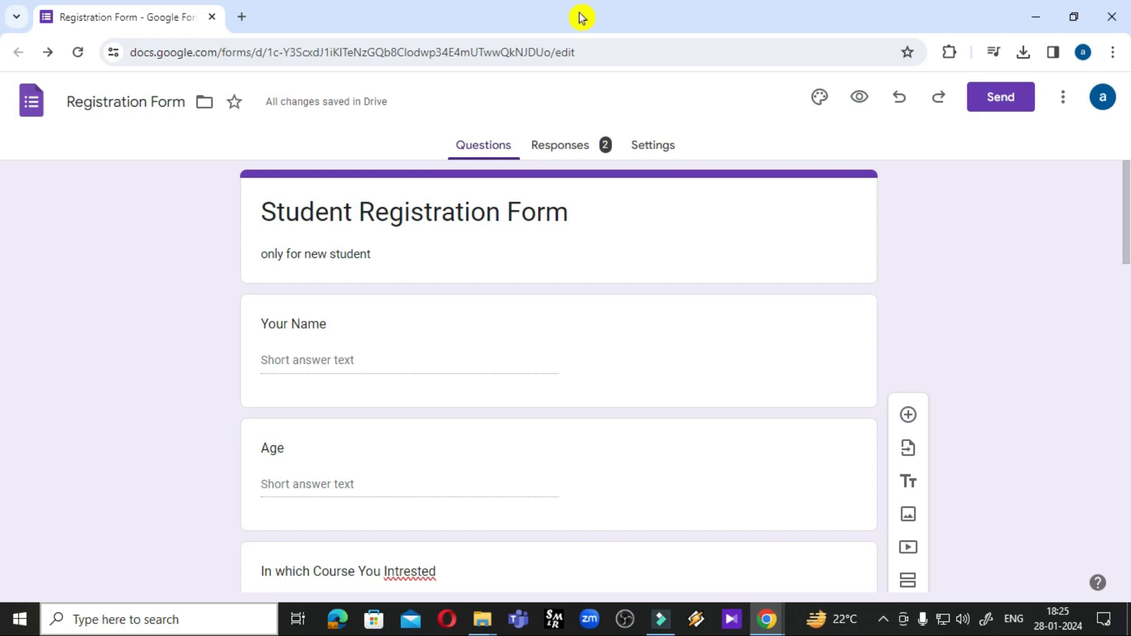
Mark the Your Name question as required
click(522, 392)
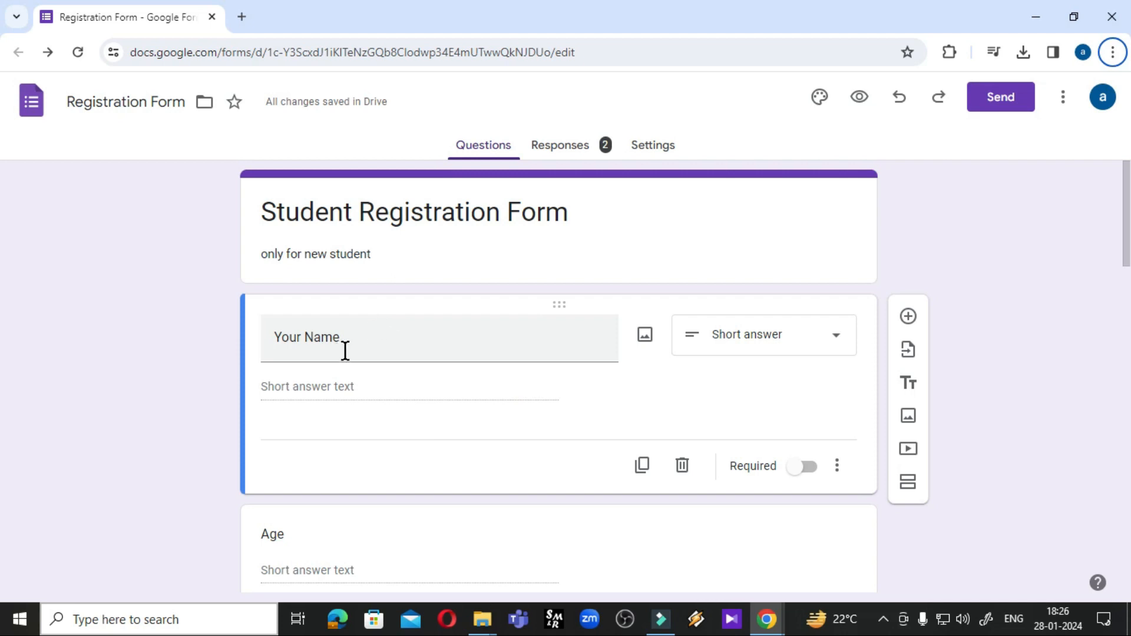
click(384, 347)
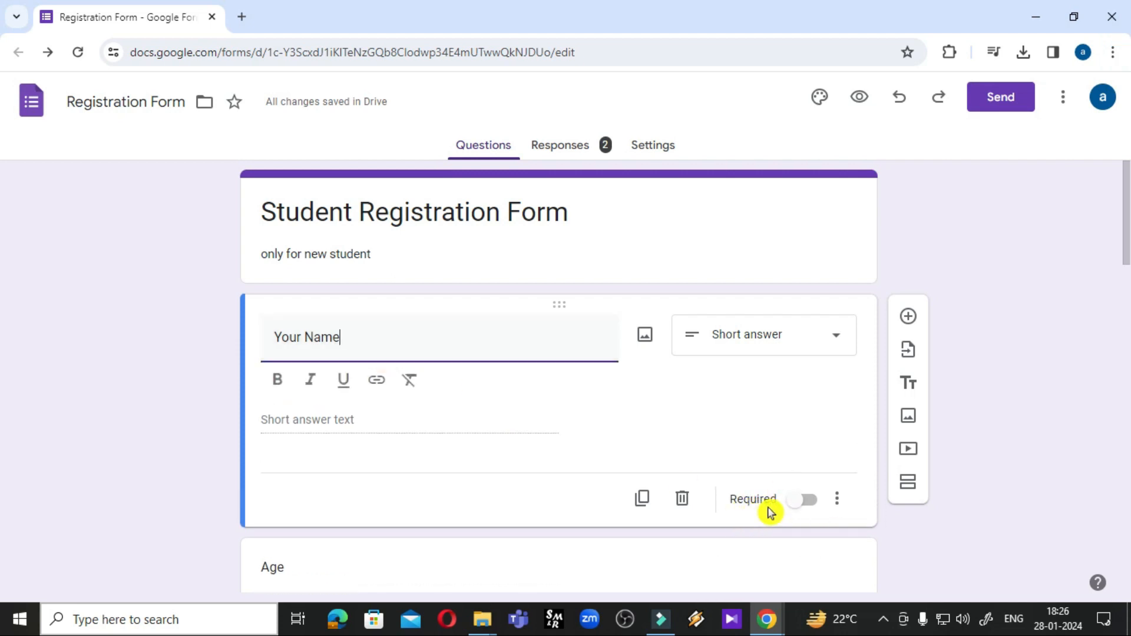
click(801, 502)
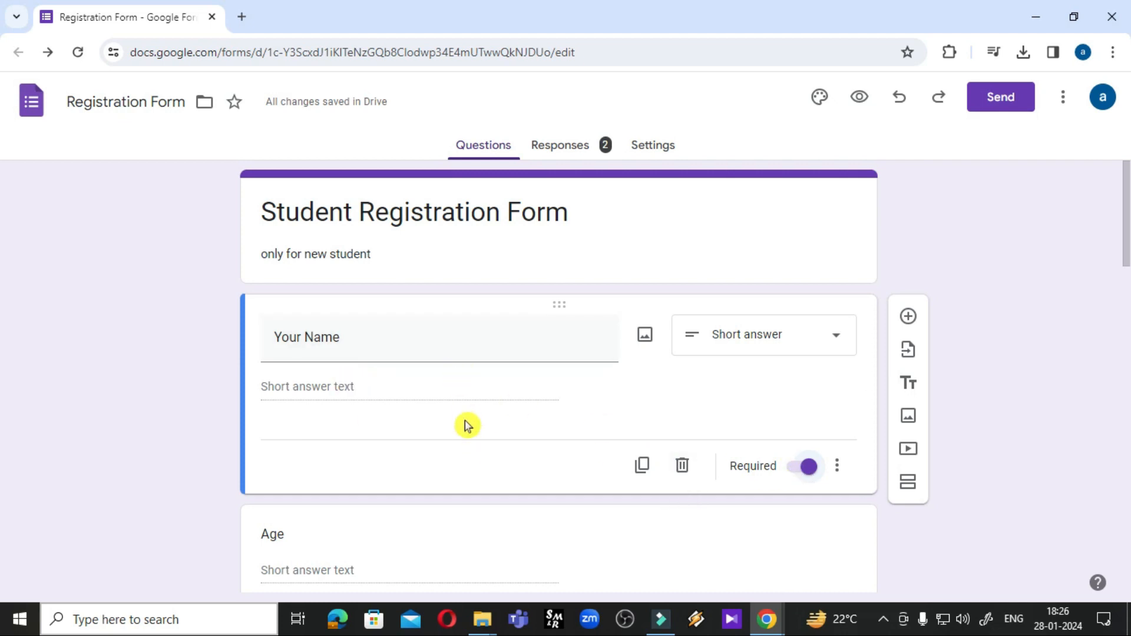
Select the Age question and bring up its extra settings menu
scroll(463, 421, down, 4)
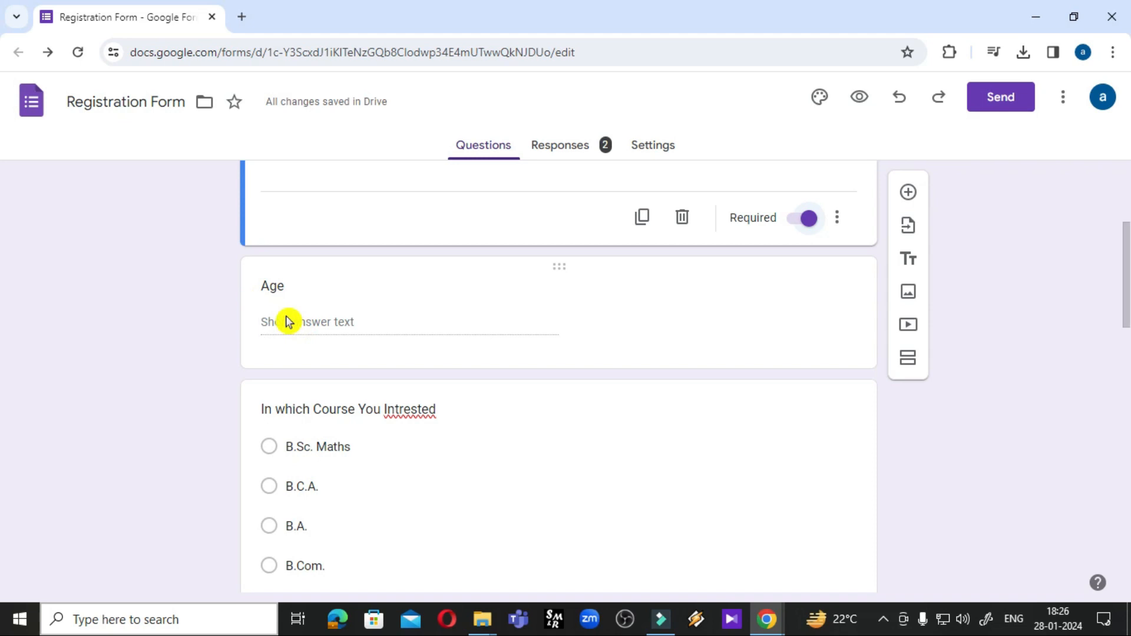
scroll(341, 335, down, 4)
scroll(442, 336, up, 5)
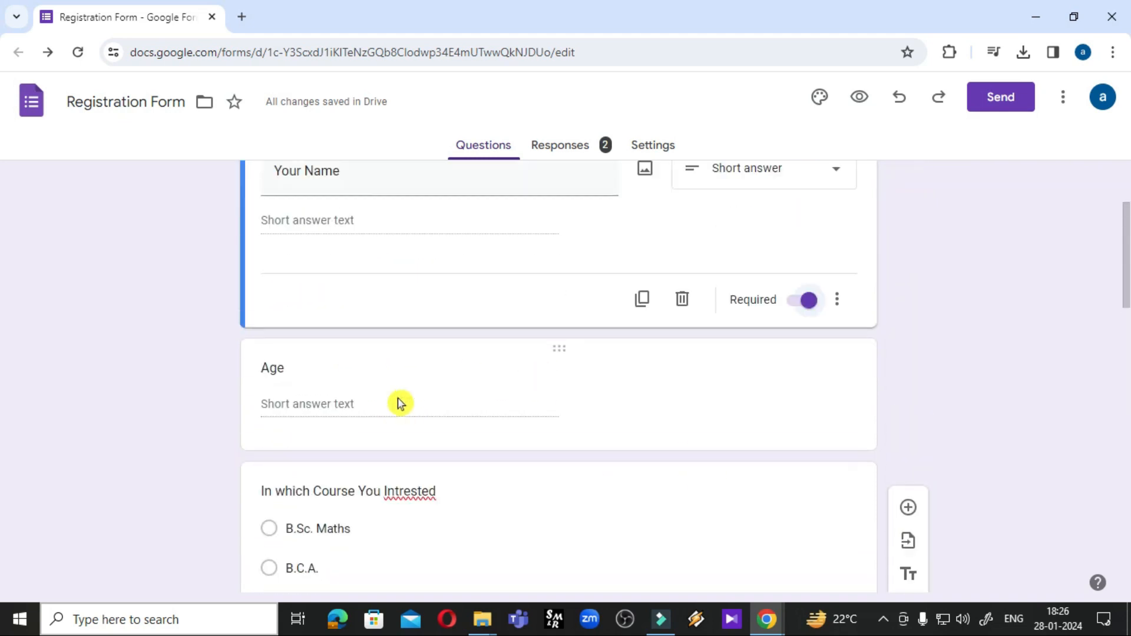
click(293, 377)
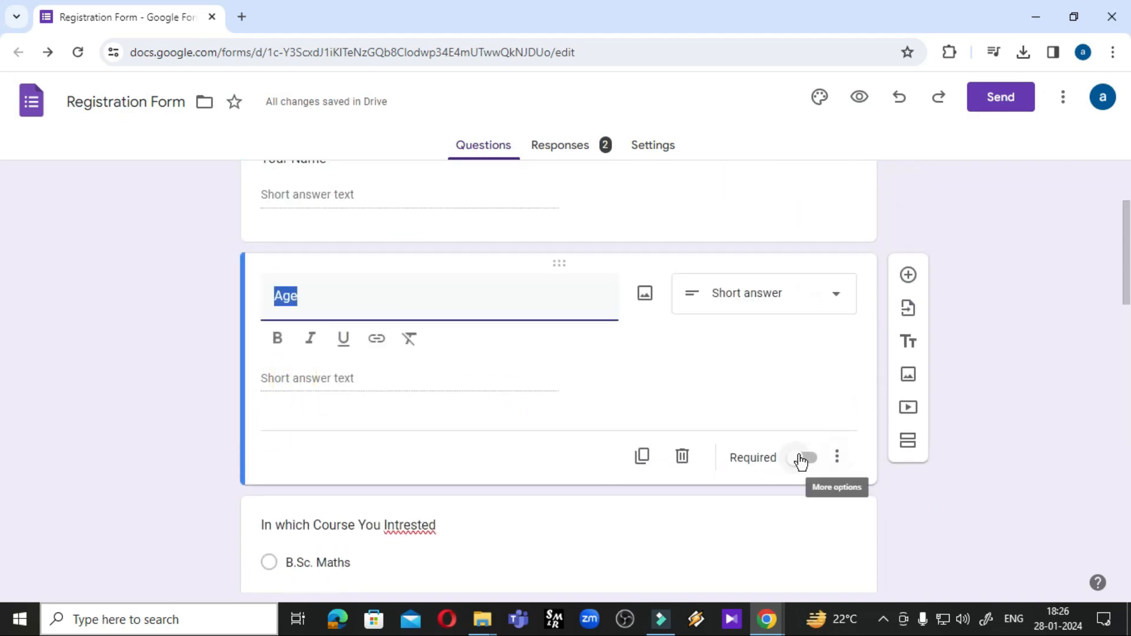
click(329, 302)
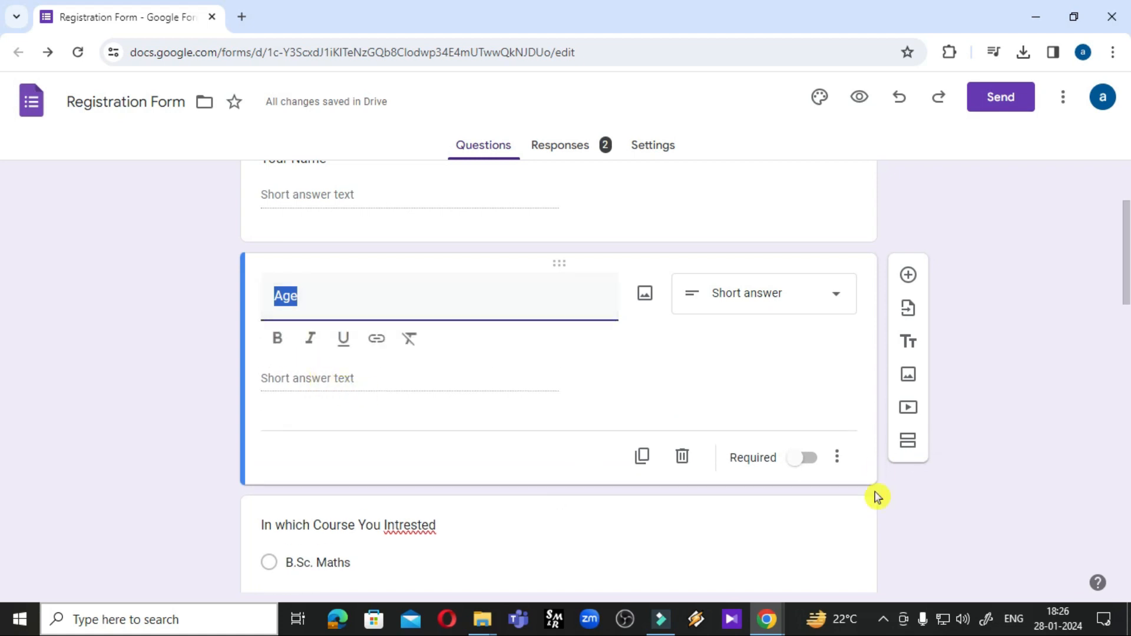
click(842, 464)
Make the Age question required and turn on response validation for it
click(746, 451)
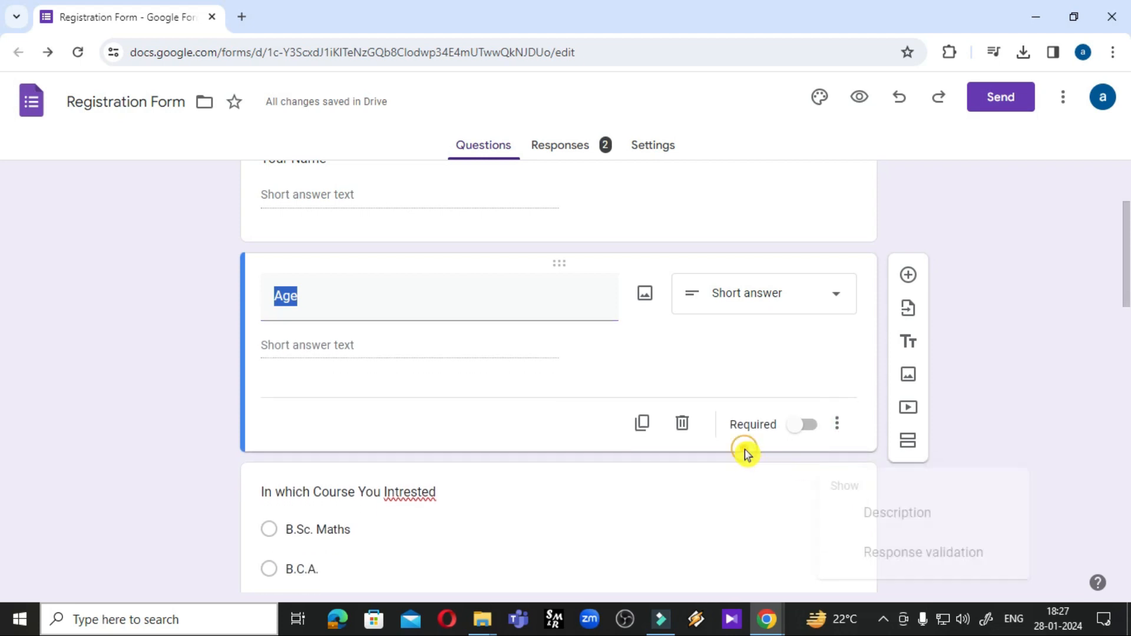
click(801, 433)
click(838, 428)
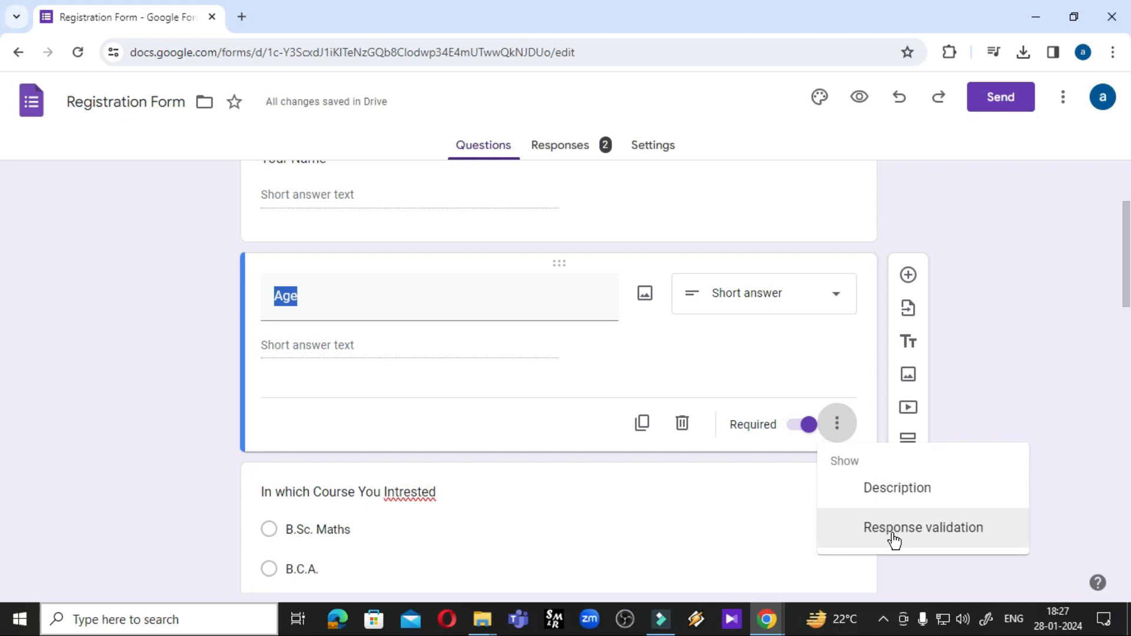
click(889, 529)
Set Age validation to Number, Greater than, with 18 as the minimum
click(308, 404)
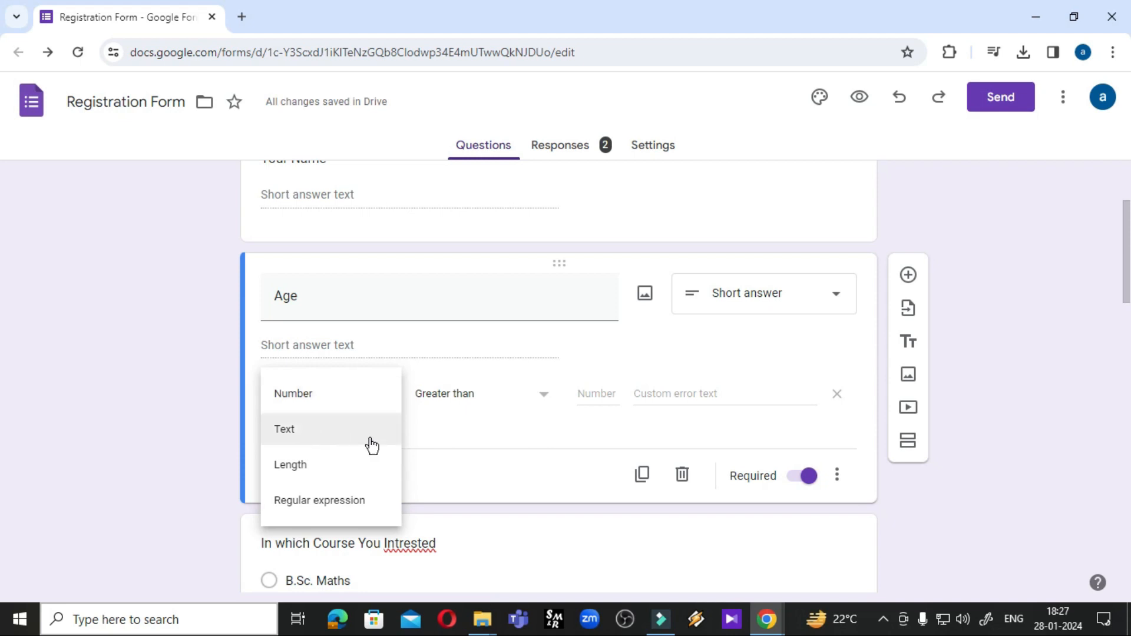
click(313, 397)
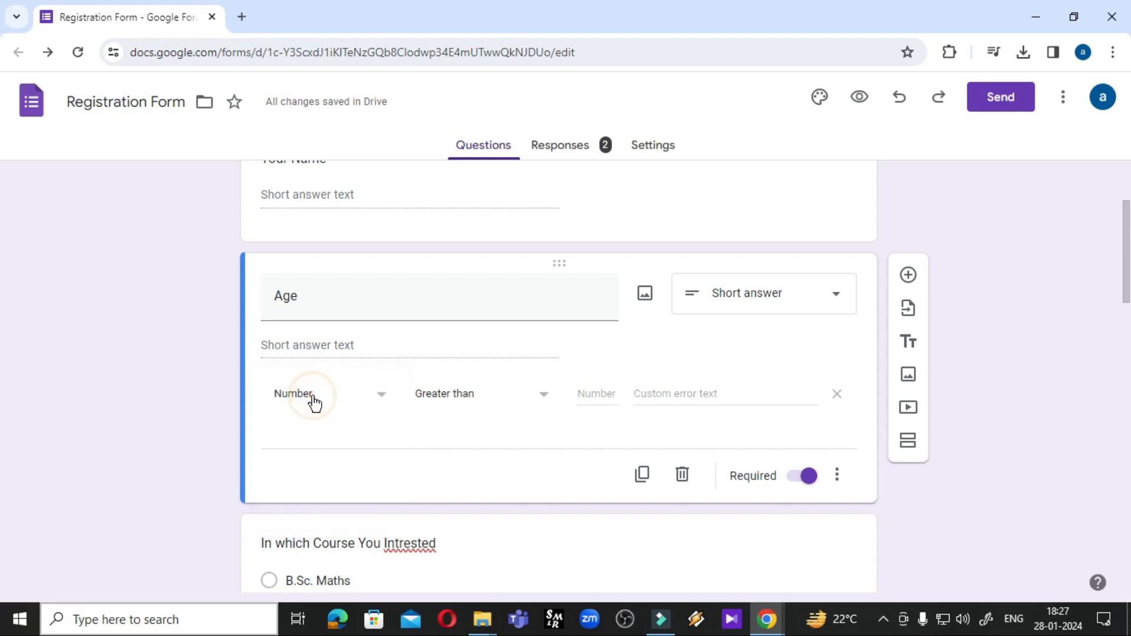
click(478, 406)
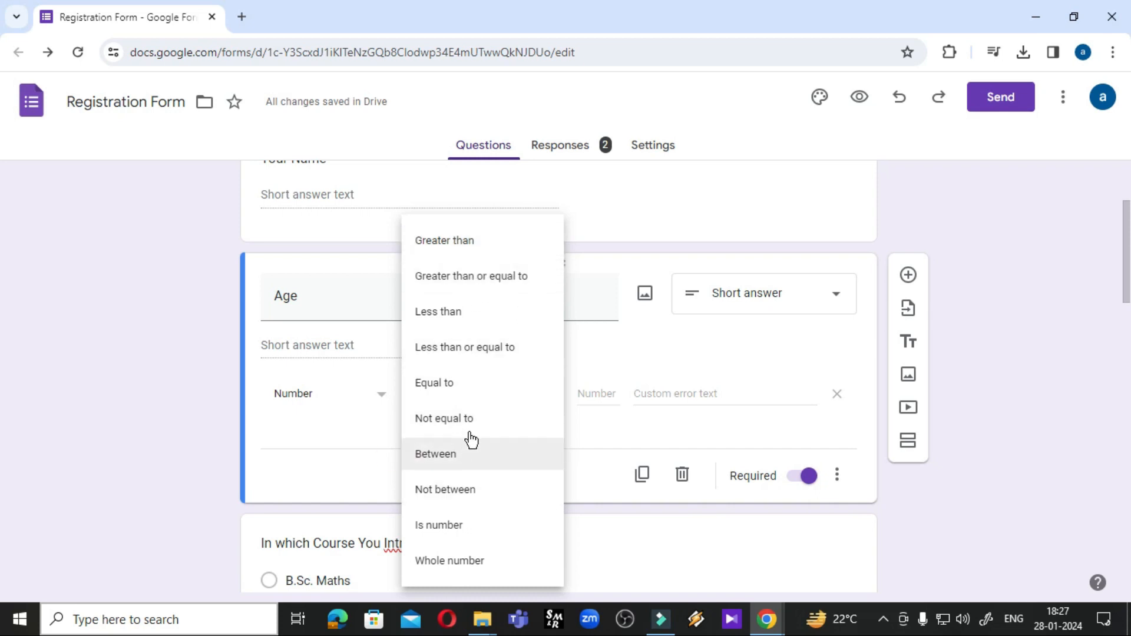
click(456, 242)
click(599, 395)
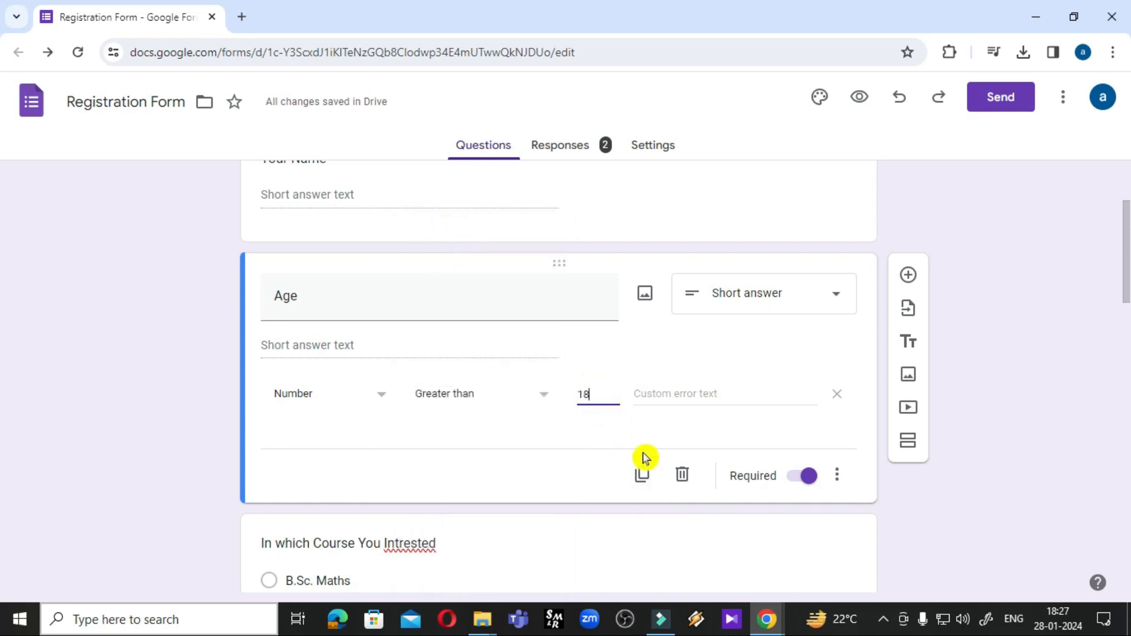
Enter the custom error text 'You are not eligible for this course'
click(686, 394)
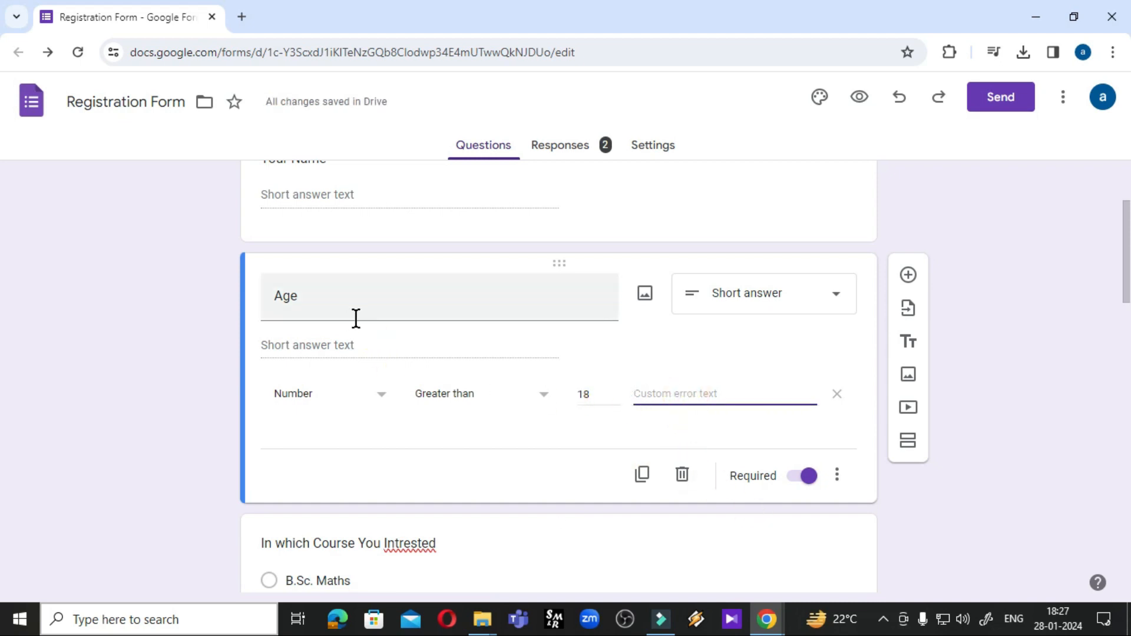
click(667, 395)
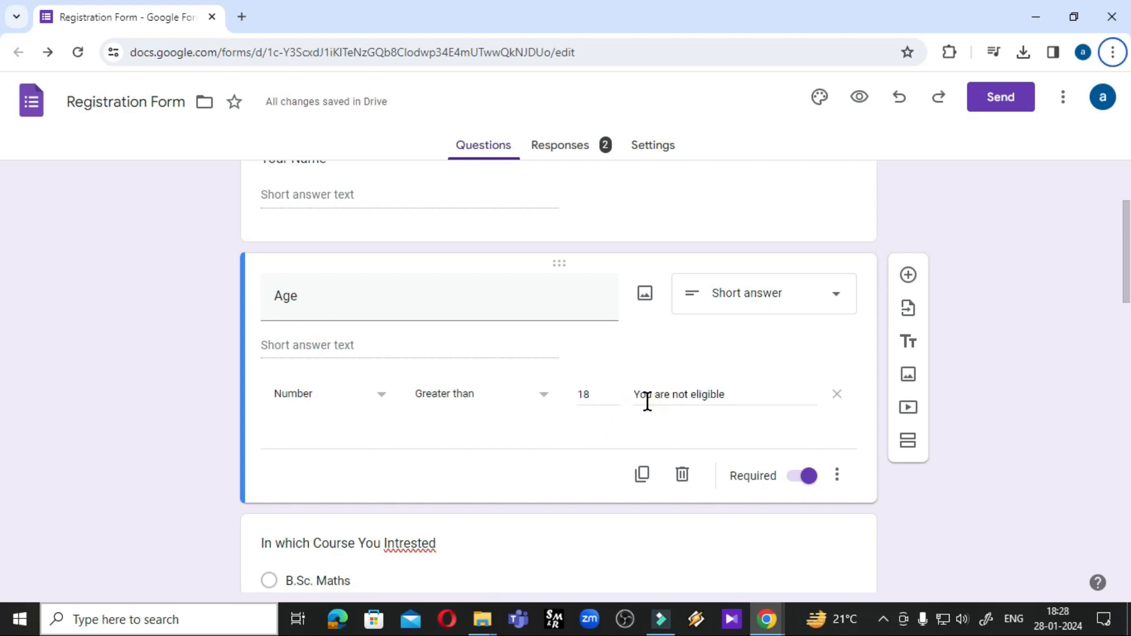
click(578, 397)
click(738, 395)
text(for this c)
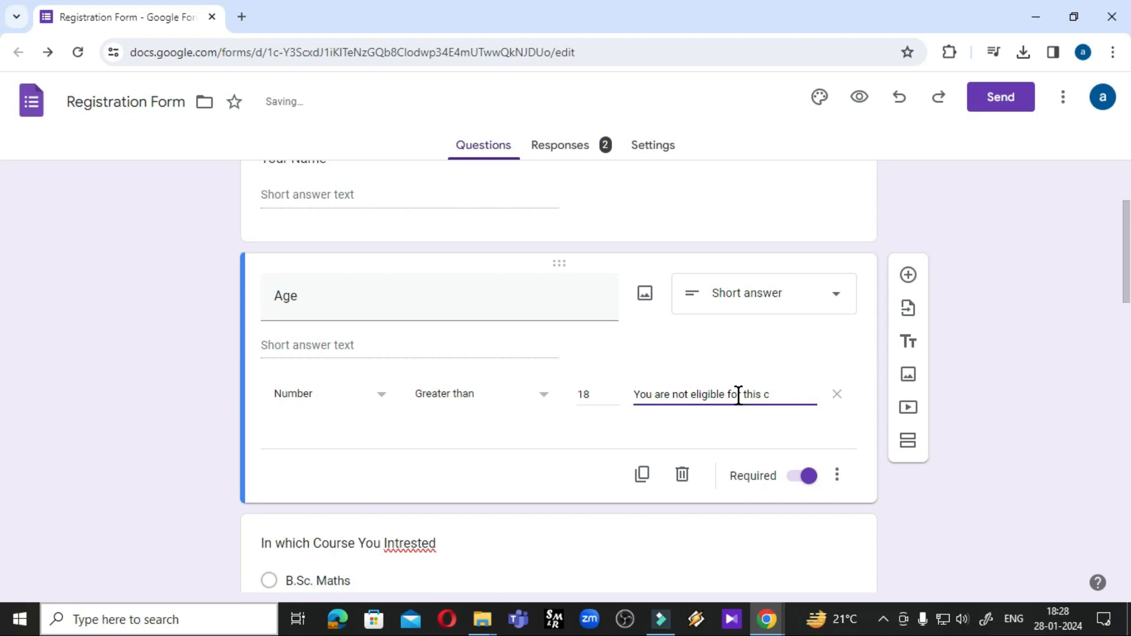
text(ourse)
Make the course, Father's Name and Date of Birth questions required
scroll(695, 405, down, 3)
scroll(439, 422, down, 4)
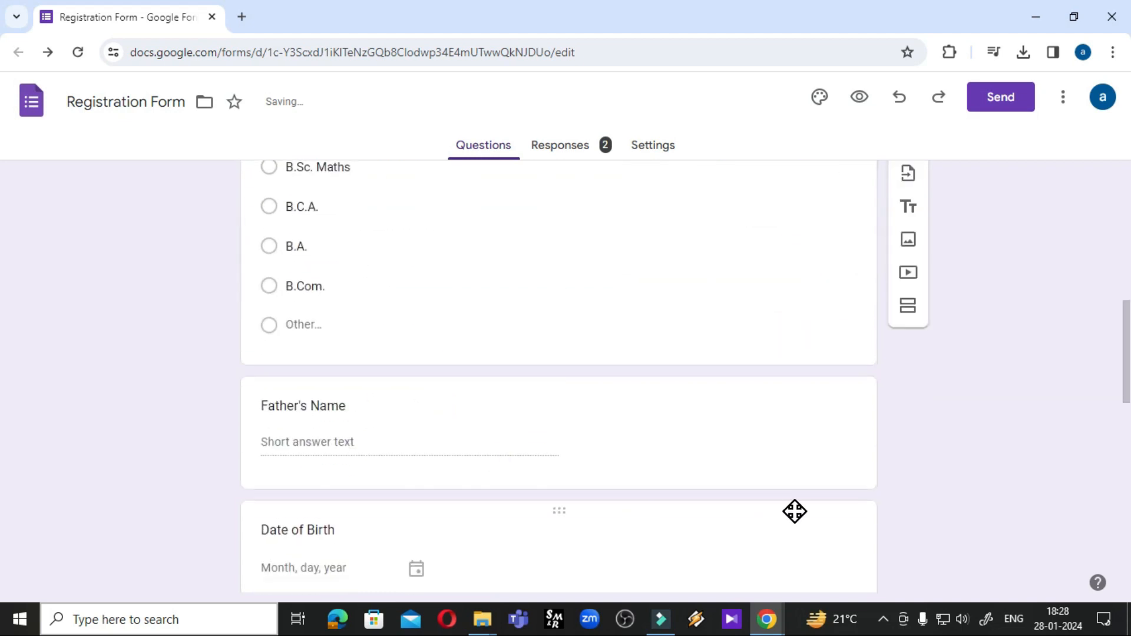
click(430, 253)
click(793, 465)
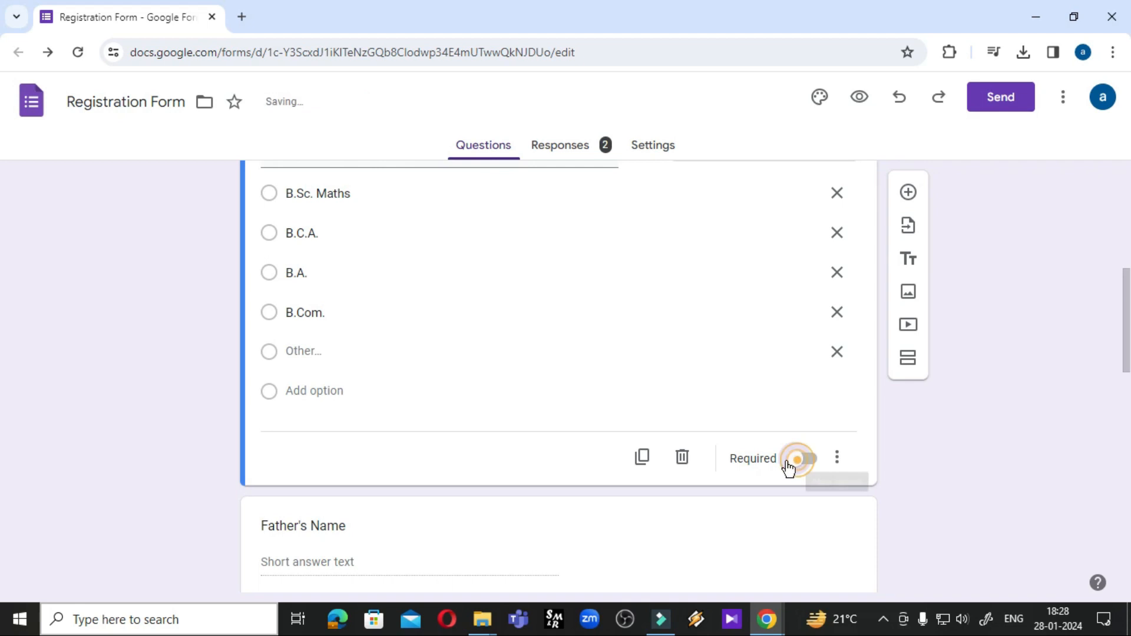
scroll(613, 457, down, 3)
click(408, 295)
click(799, 333)
click(331, 374)
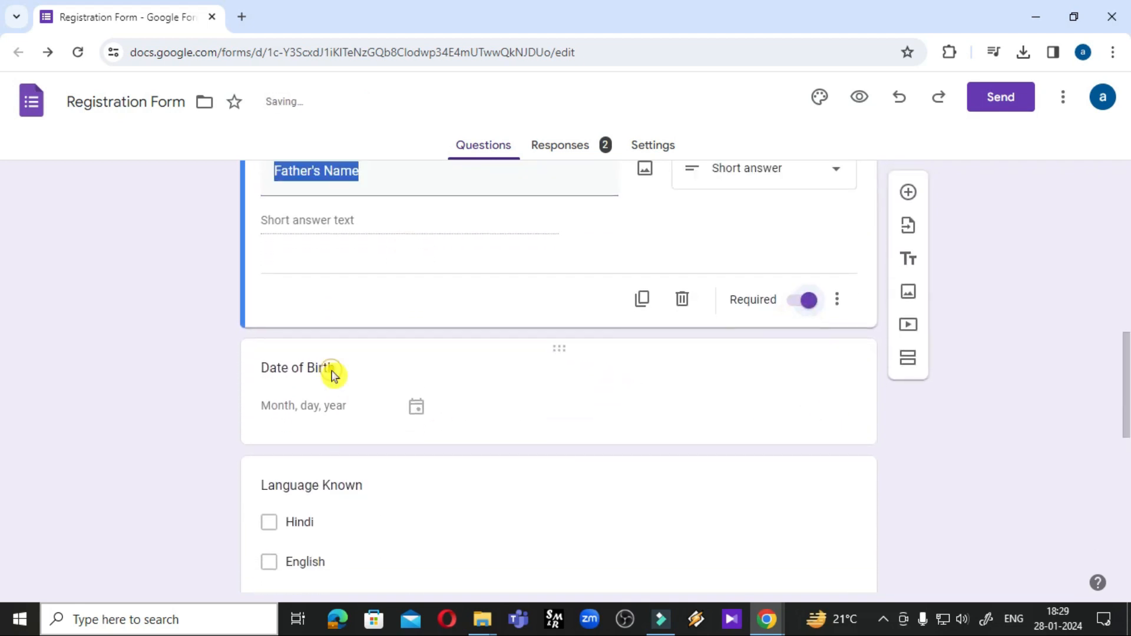
click(801, 445)
Make Language Known, Gender, marksheet upload and Feedback required, then preview the form
scroll(547, 465, down, 4)
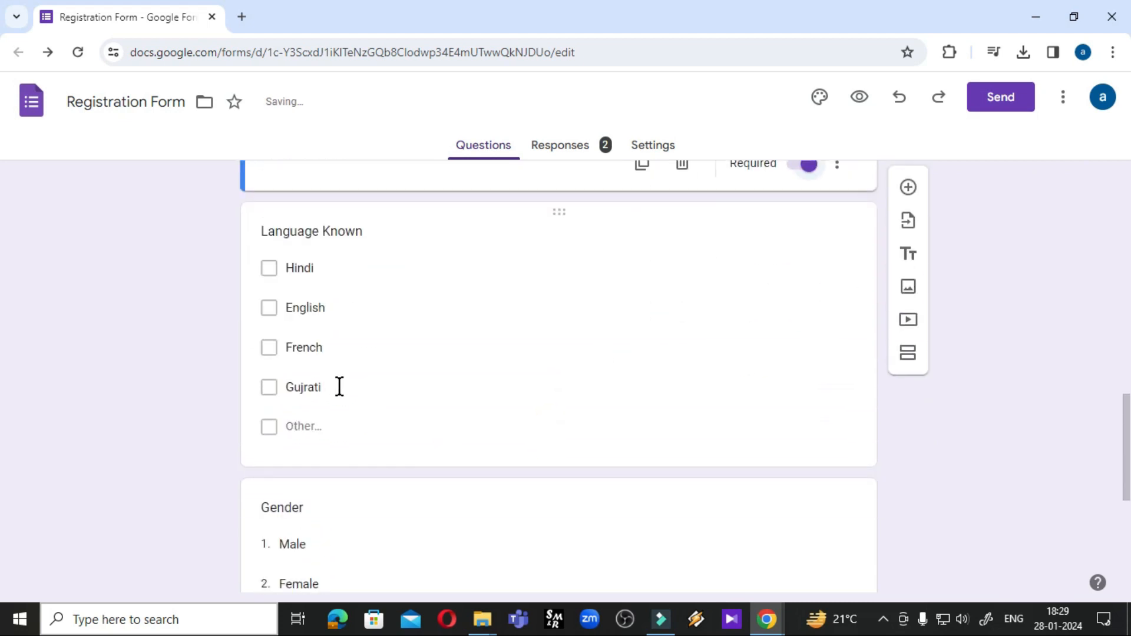
click(305, 244)
click(791, 529)
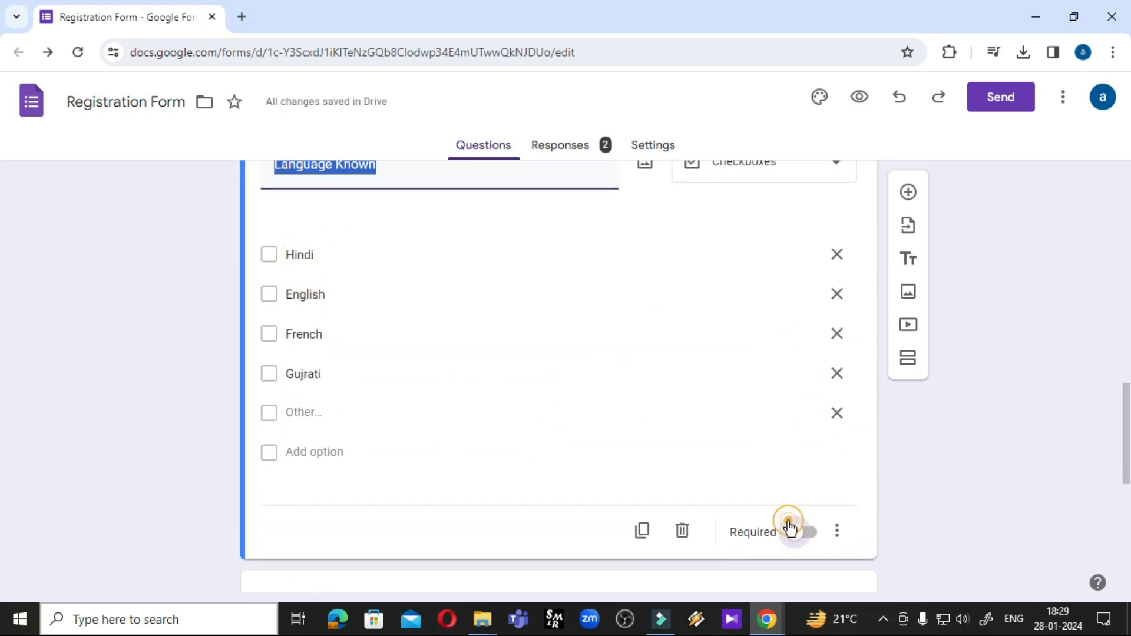
scroll(555, 391, down, 4)
click(294, 344)
click(798, 425)
click(407, 489)
scroll(520, 497, down, 5)
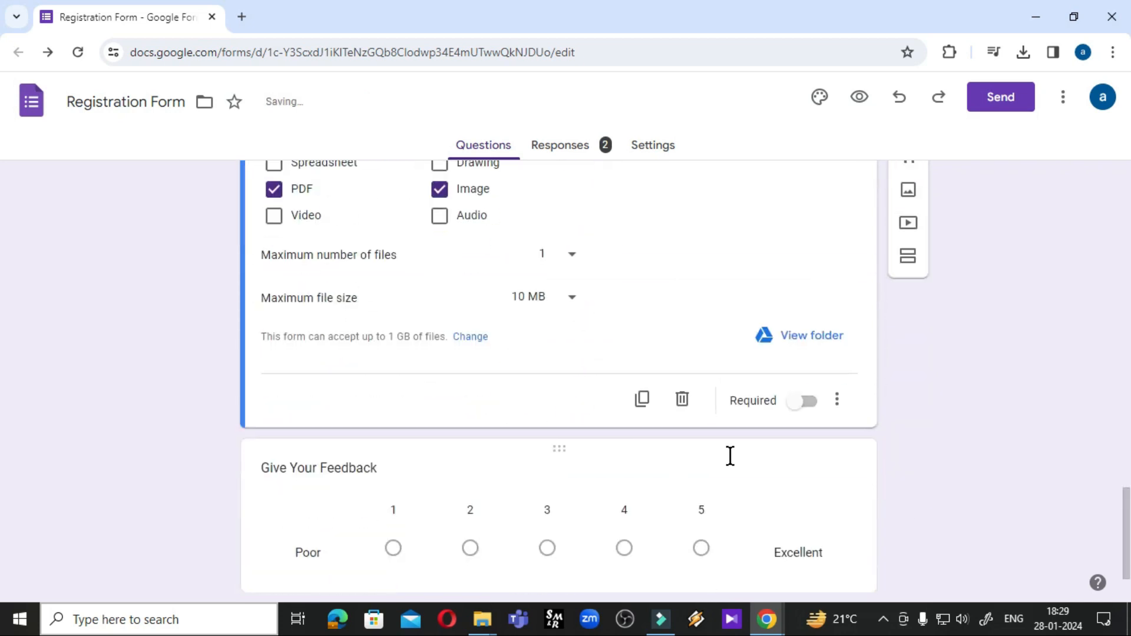
click(802, 402)
scroll(662, 432, down, 2)
click(318, 434)
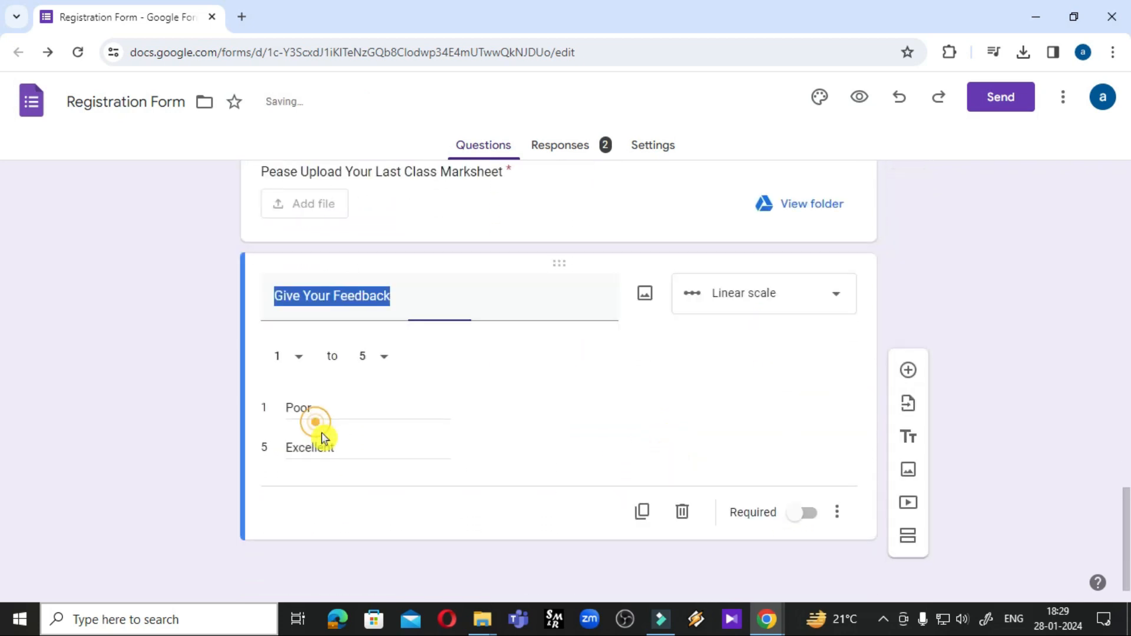
click(808, 546)
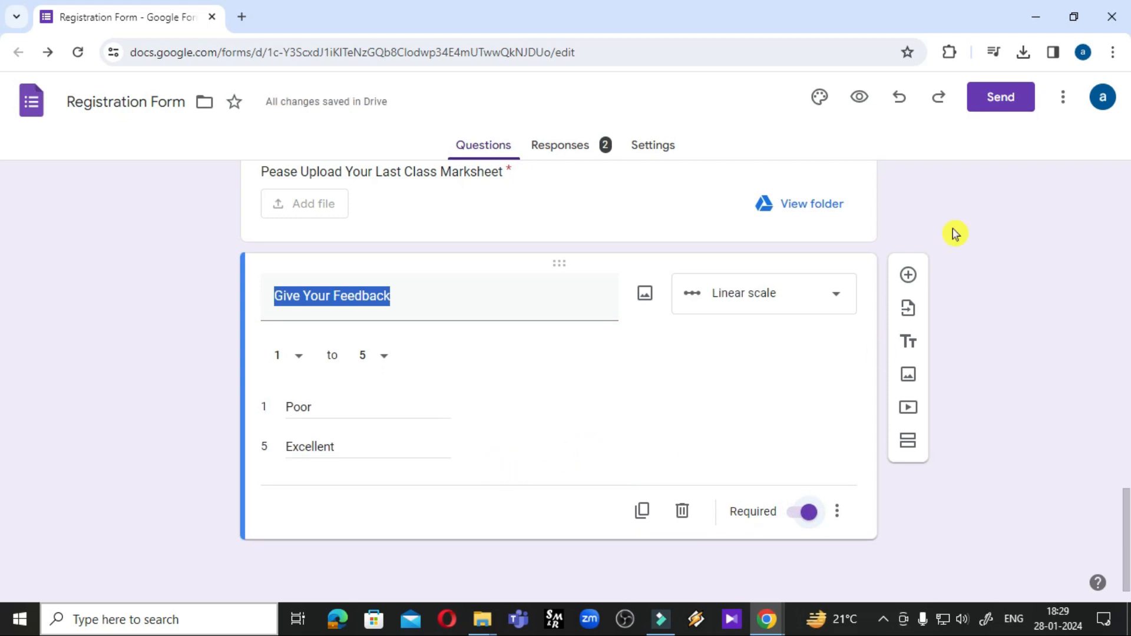
click(861, 98)
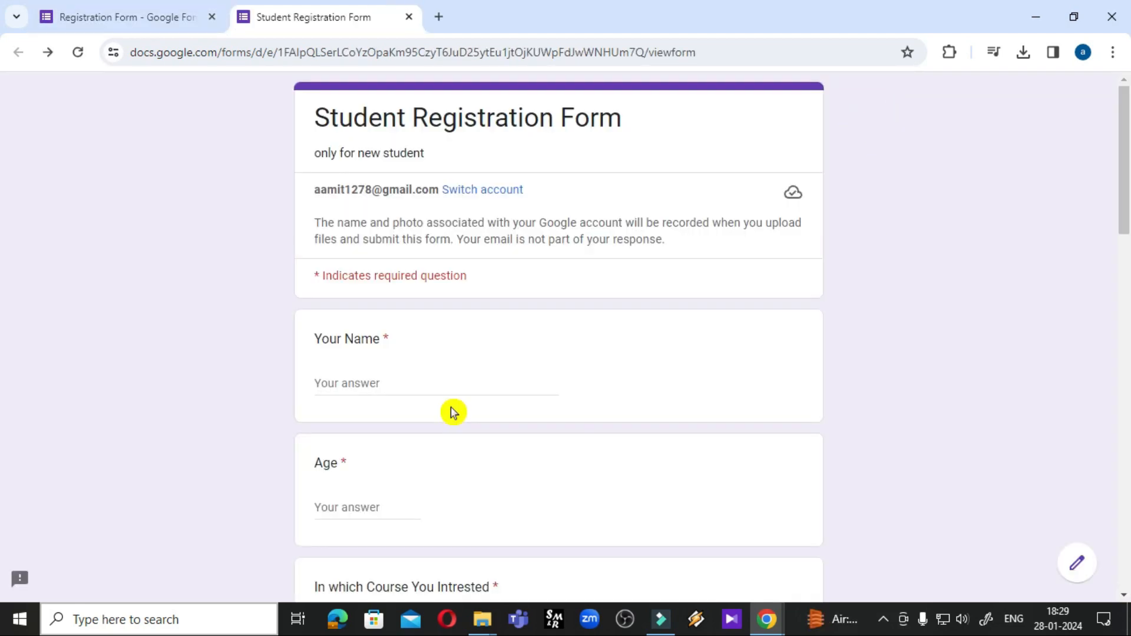
Submit the preview with Your Name left empty to check it is flagged as required
click(452, 411)
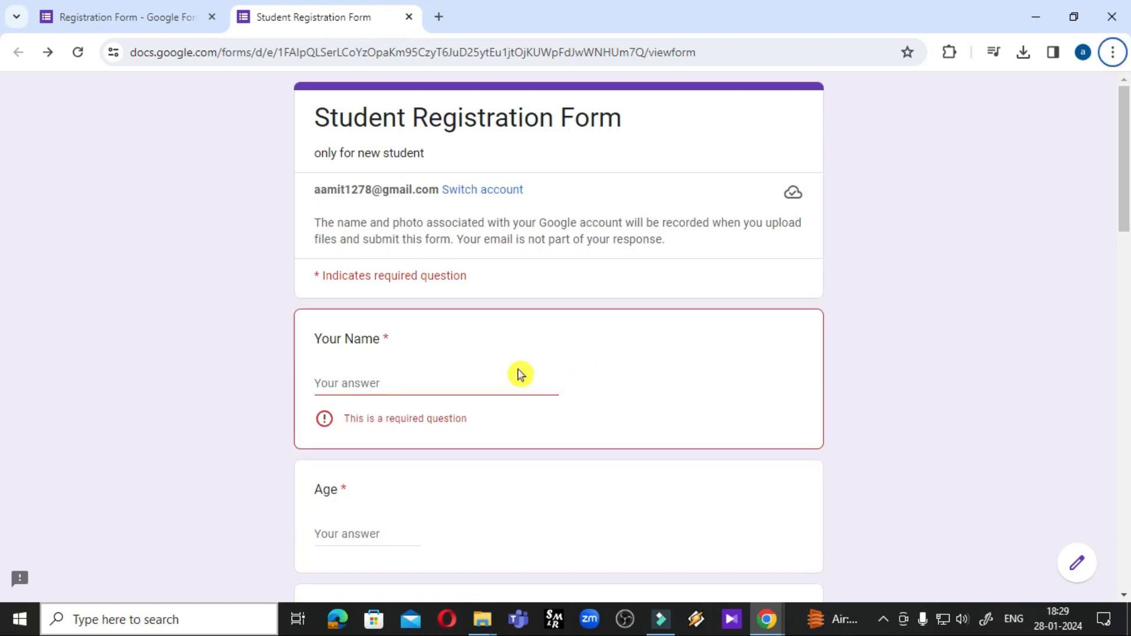
click(416, 385)
click(372, 523)
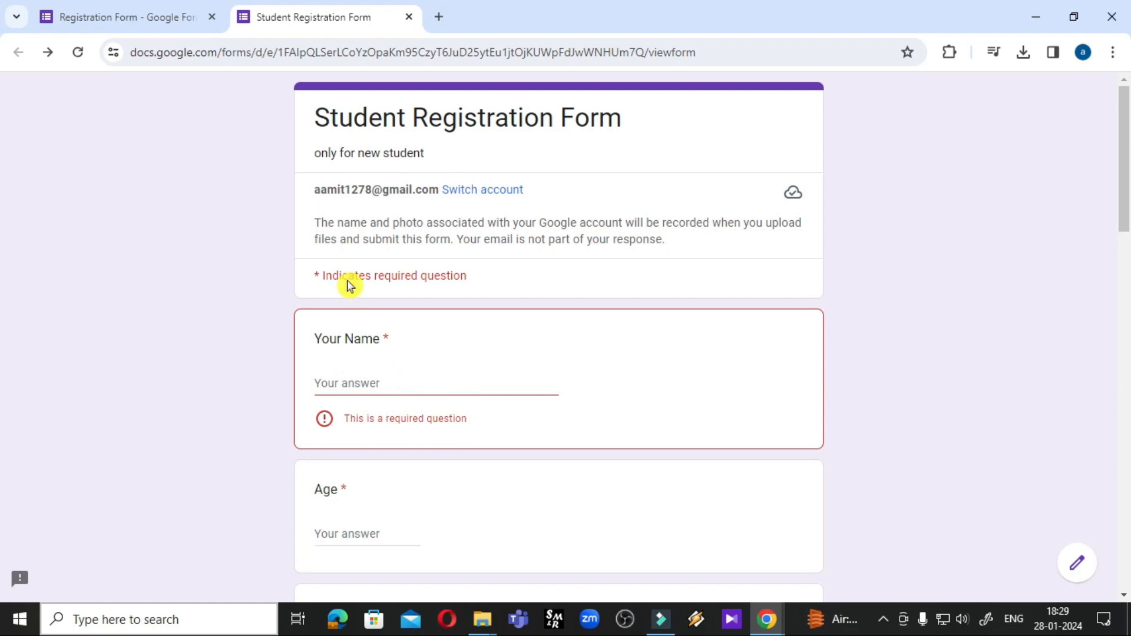
scroll(430, 432, down, 5)
scroll(392, 418, down, 4)
scroll(391, 418, up, 9)
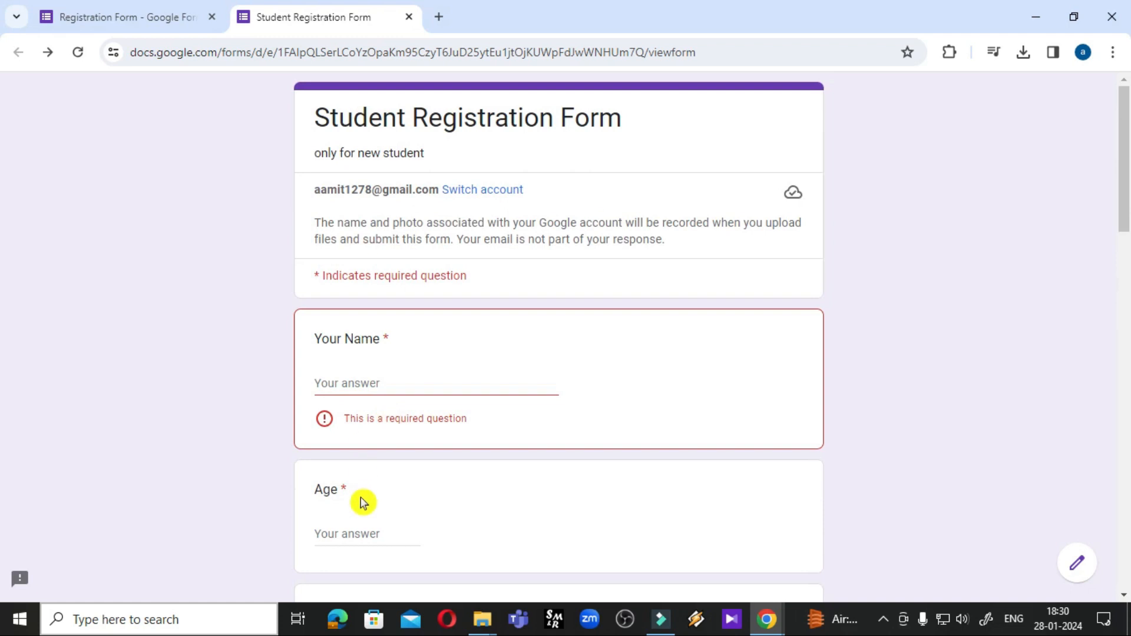
scroll(365, 498, down, 15)
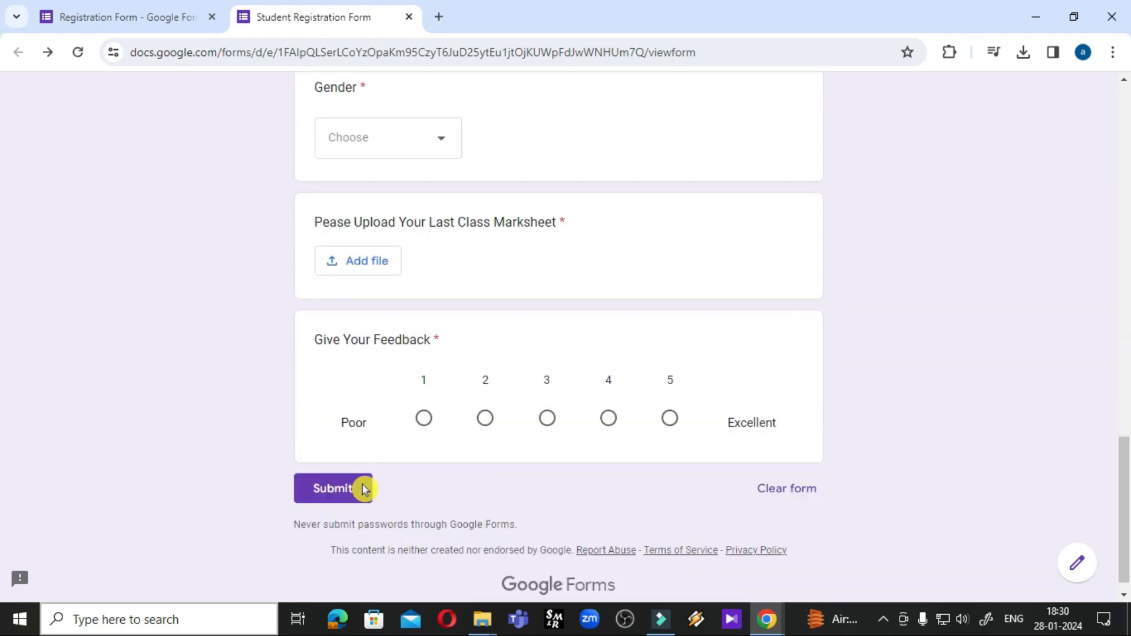
scroll(364, 489, down, 1)
click(363, 489)
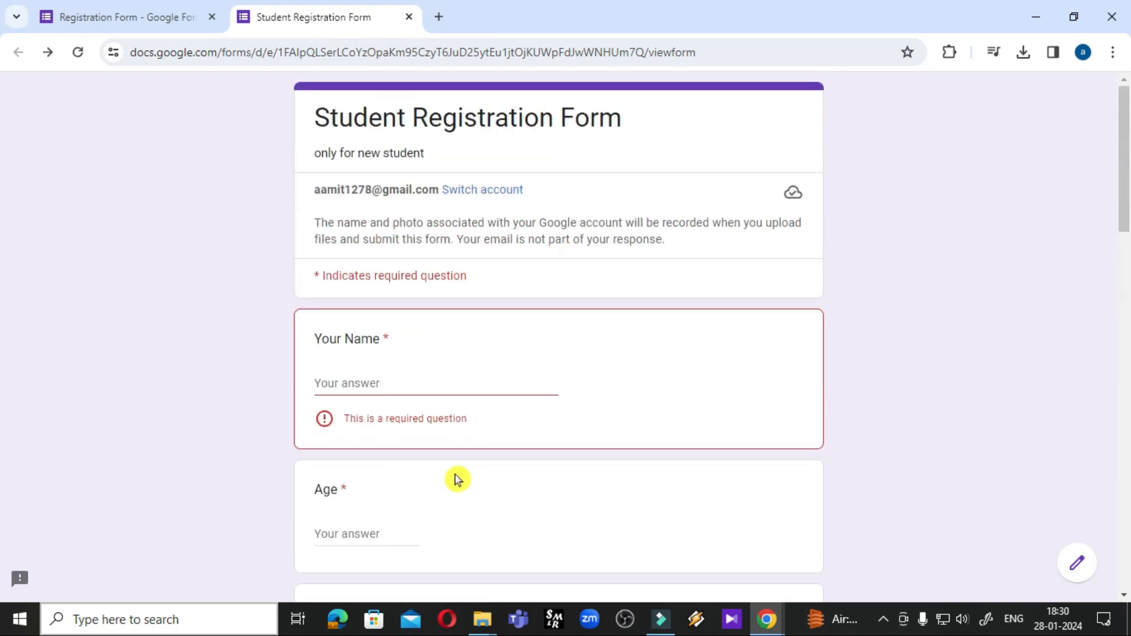
click(357, 380)
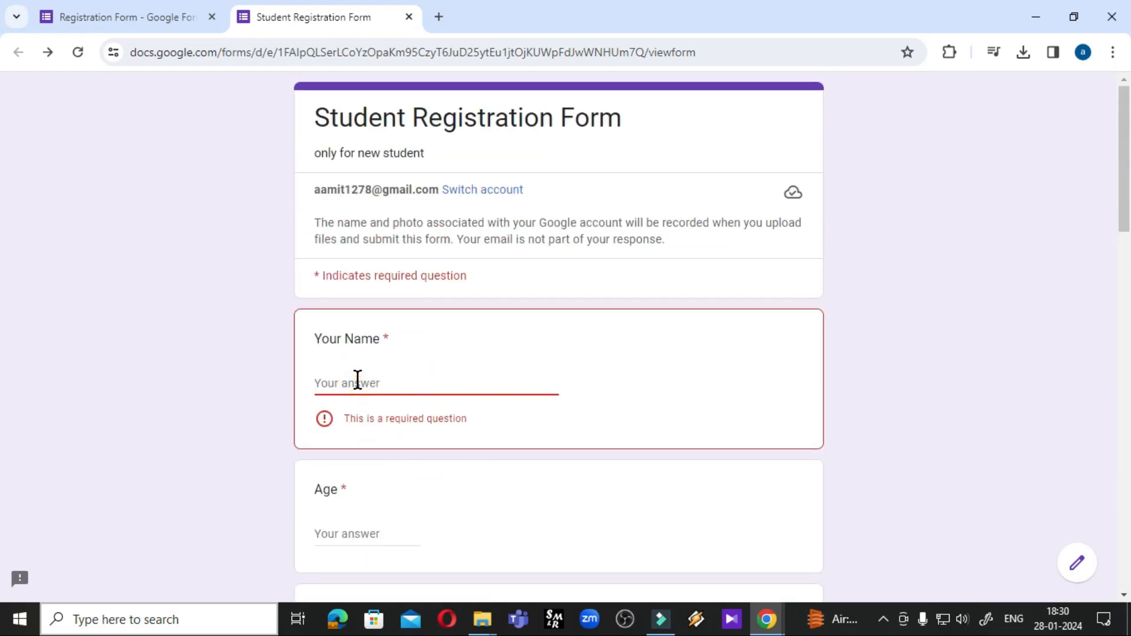
Enter a name, try Age 17 to trigger the not-eligible error, then correct Age to 19
text(amit)
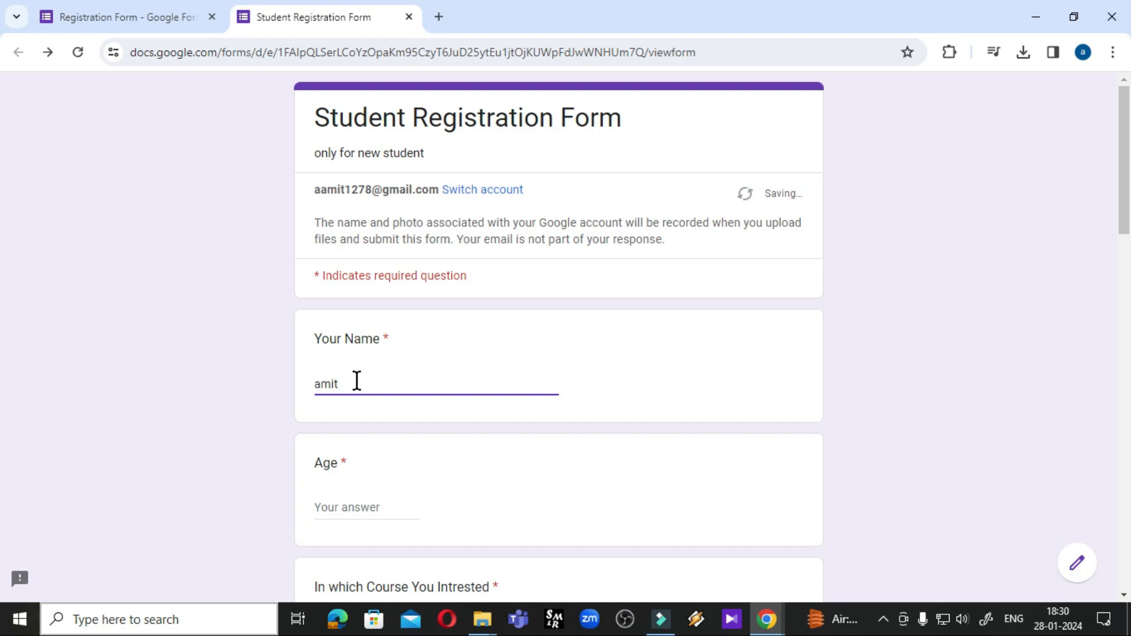
click(356, 507)
scroll(365, 507, down, 4)
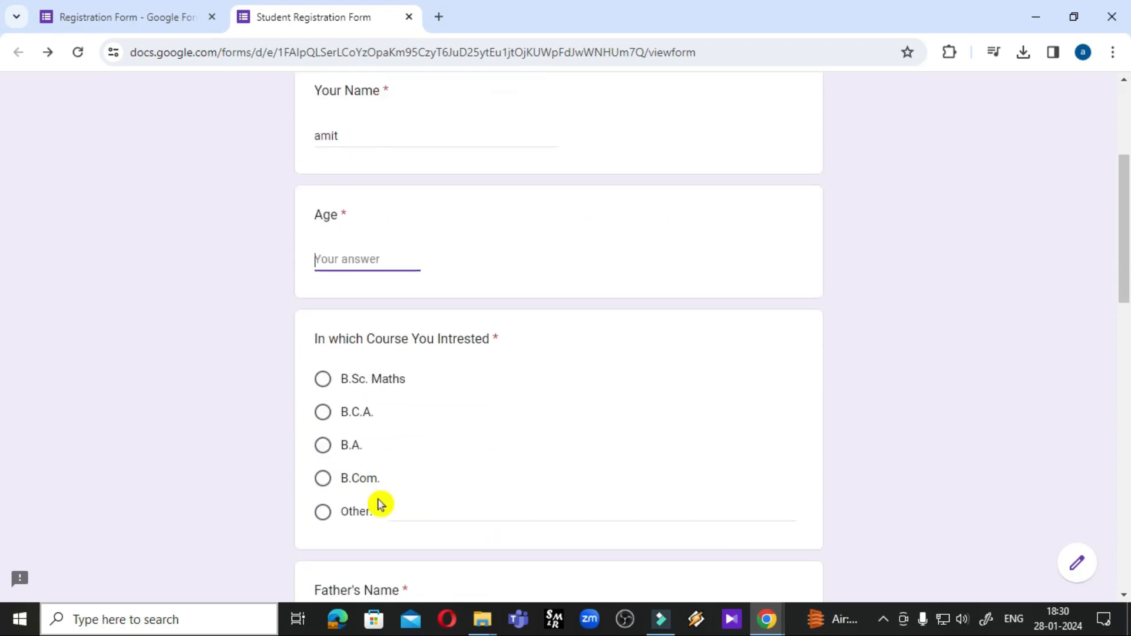
click(474, 474)
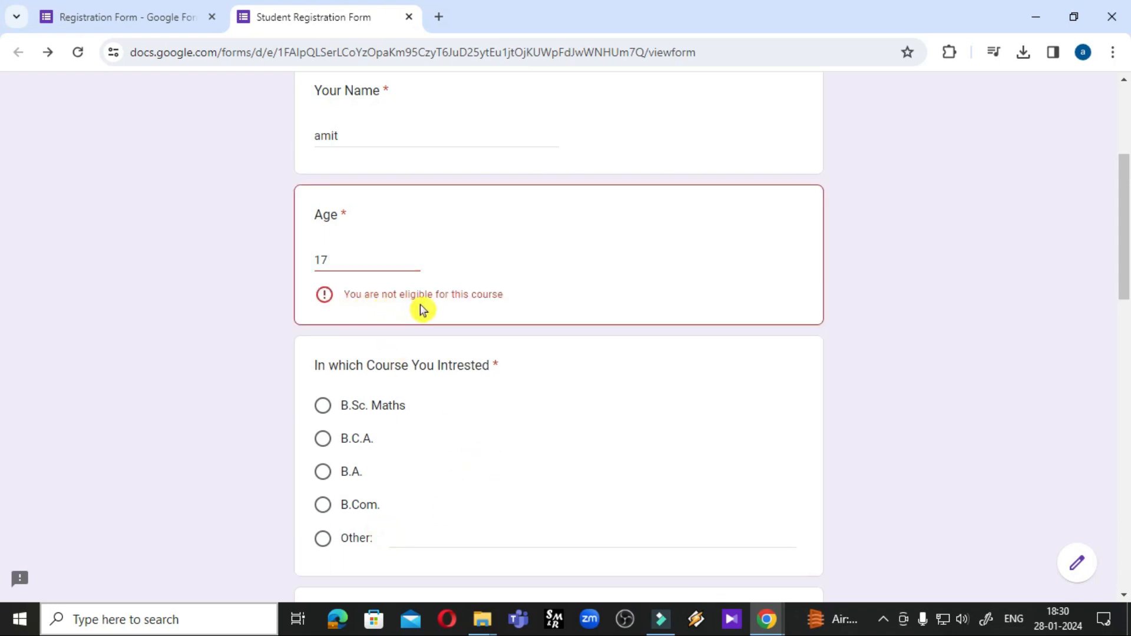
click(337, 264)
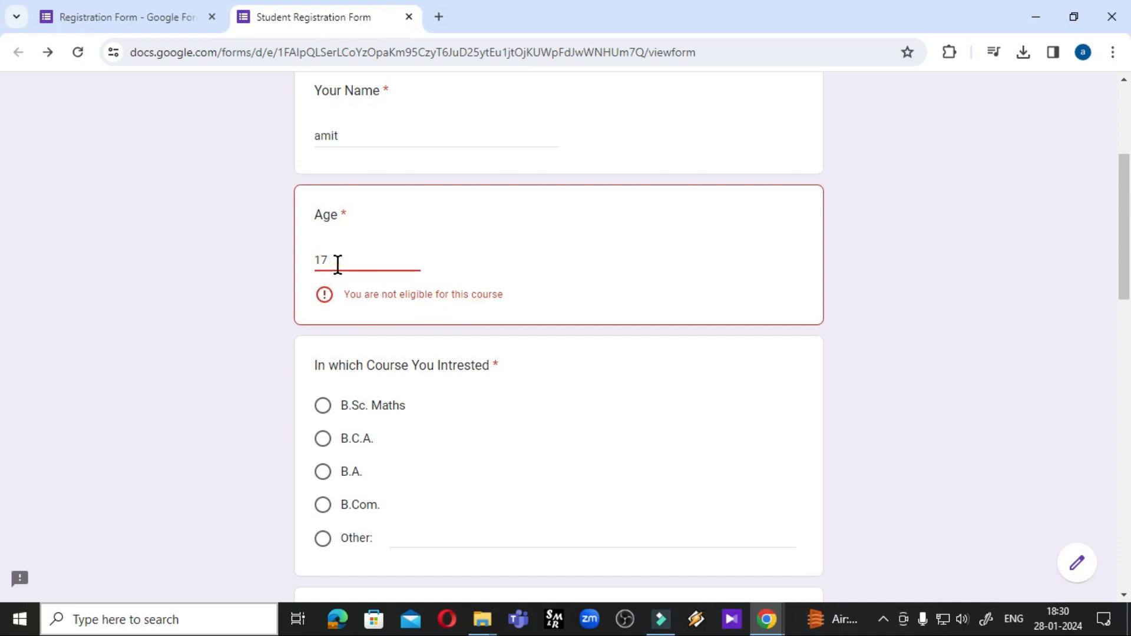
text(19)
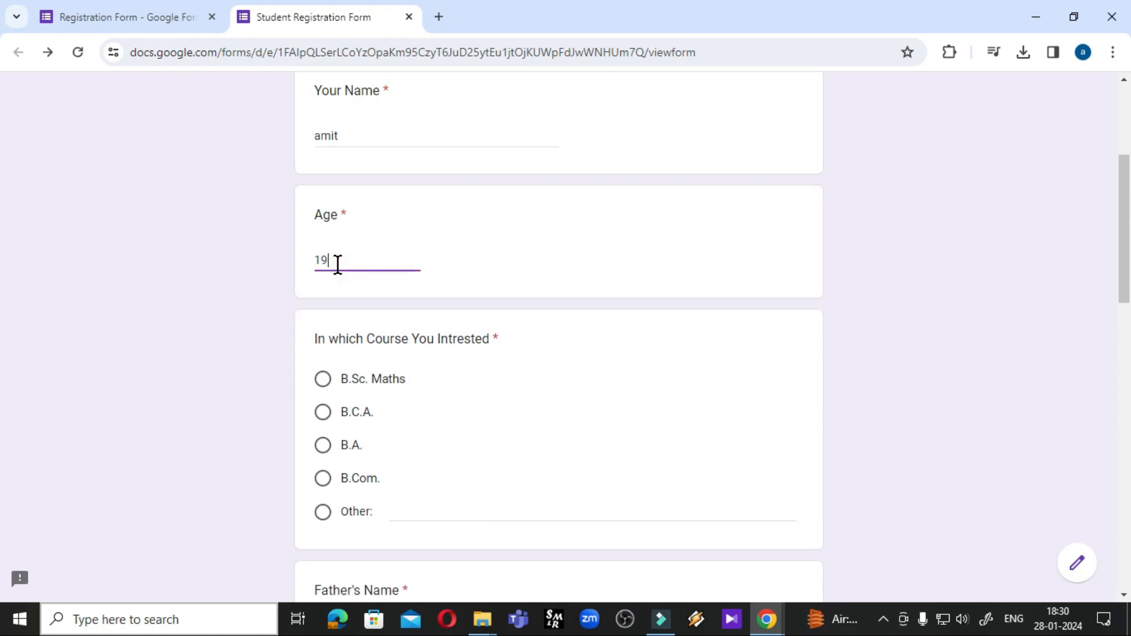
click(530, 394)
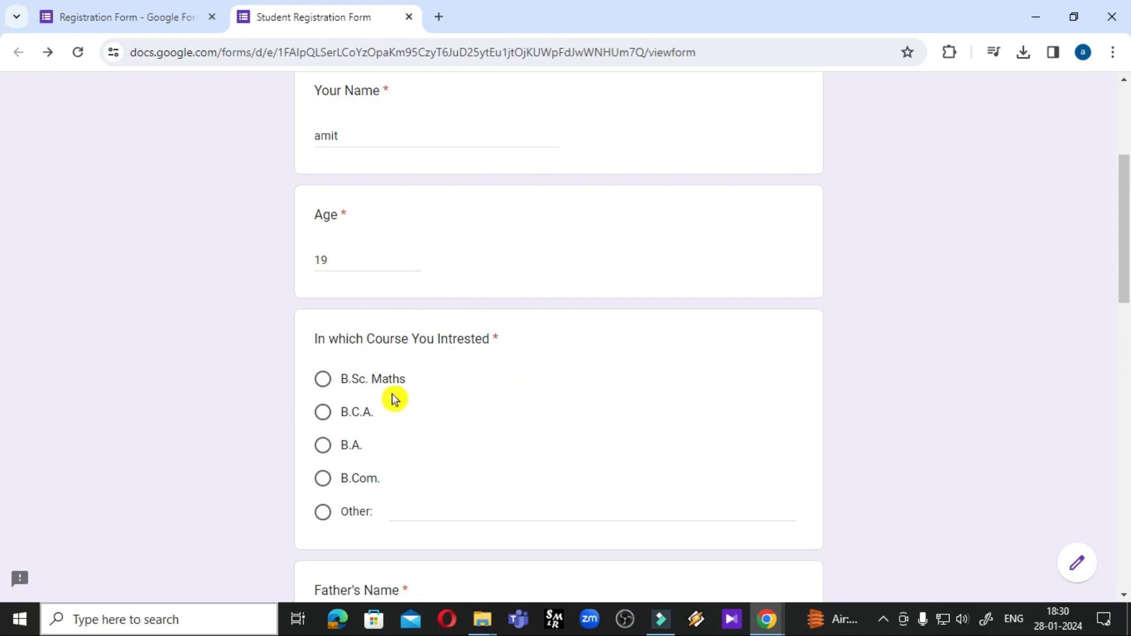
Choose B.C.A. as the course, fill Father's Name, and set birth date 02-01-2024
scroll(346, 345, down, 3)
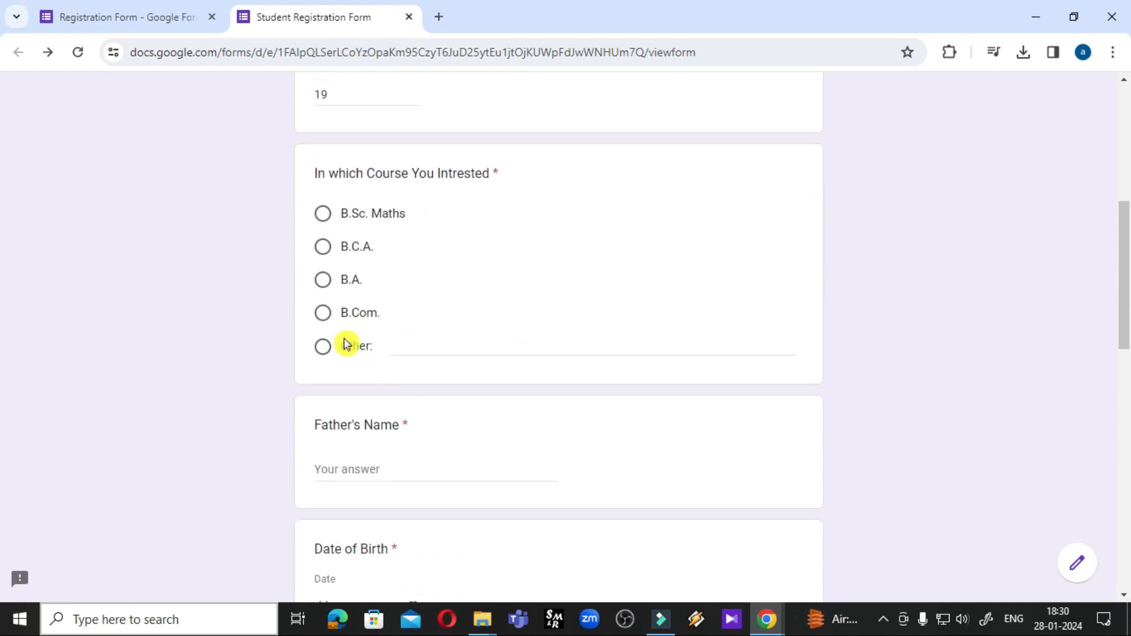
click(324, 249)
click(393, 461)
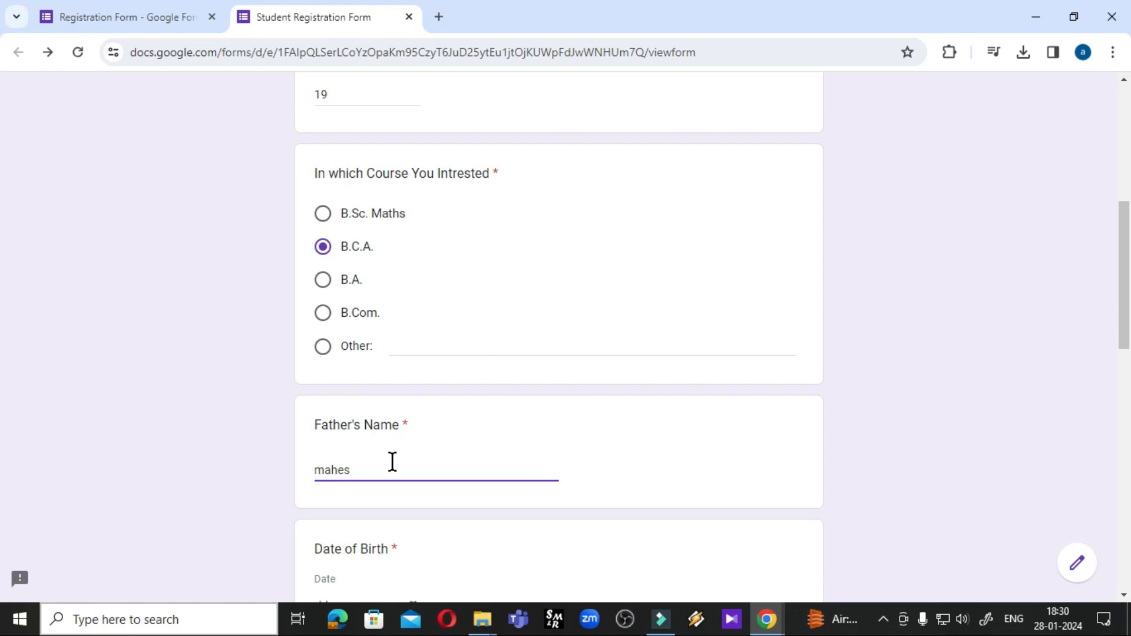
scroll(391, 462, down, 4)
click(368, 359)
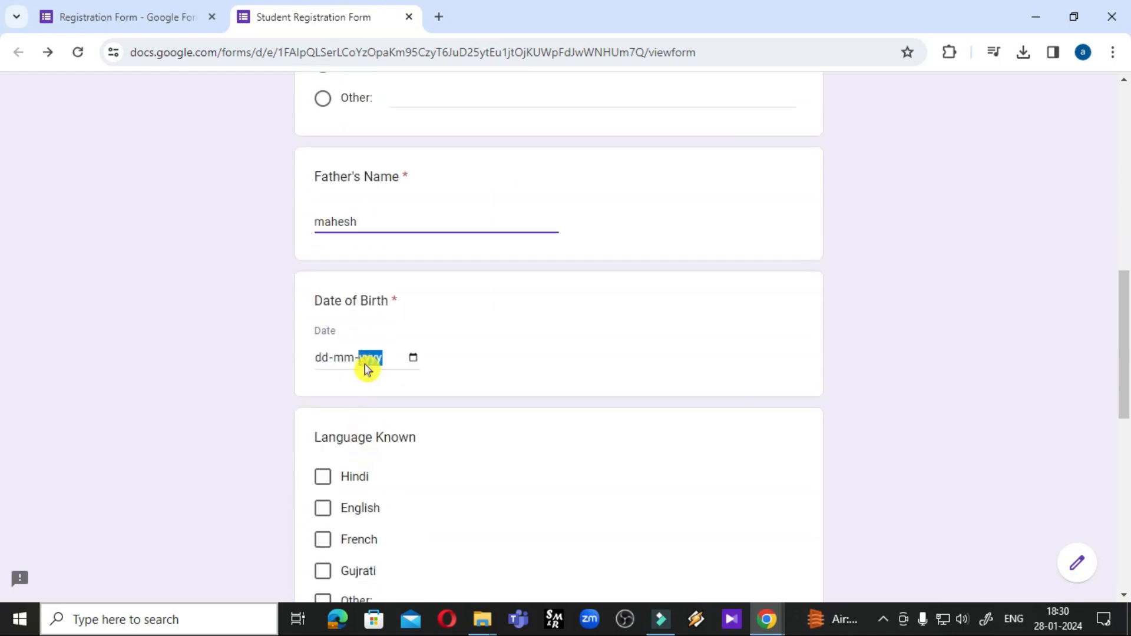
click(412, 358)
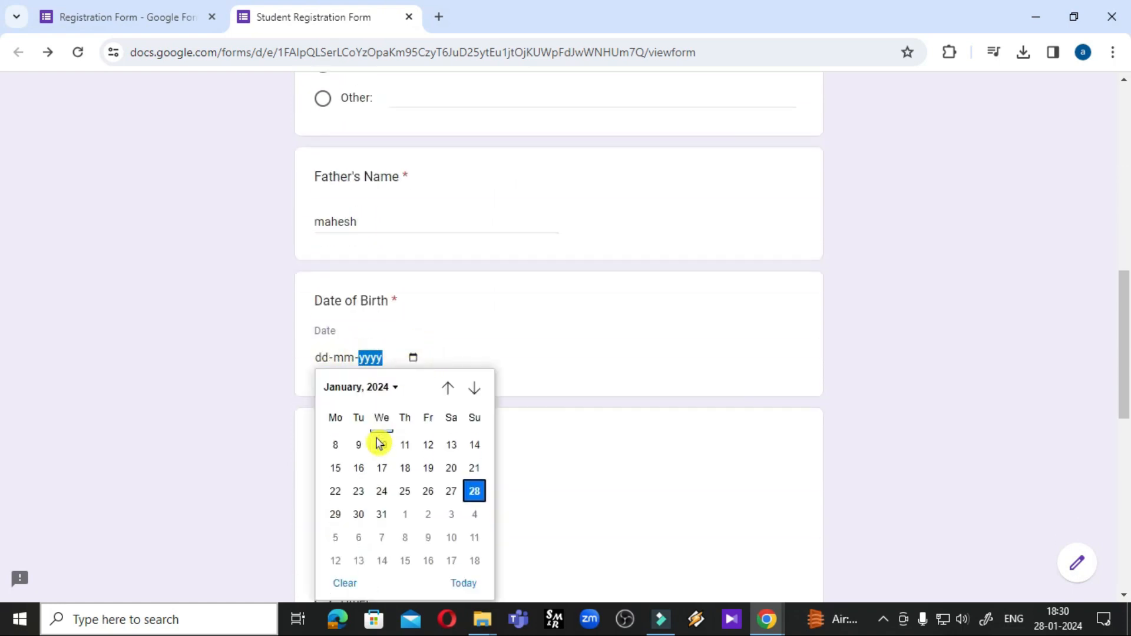
scroll(412, 408, up, 1)
click(359, 454)
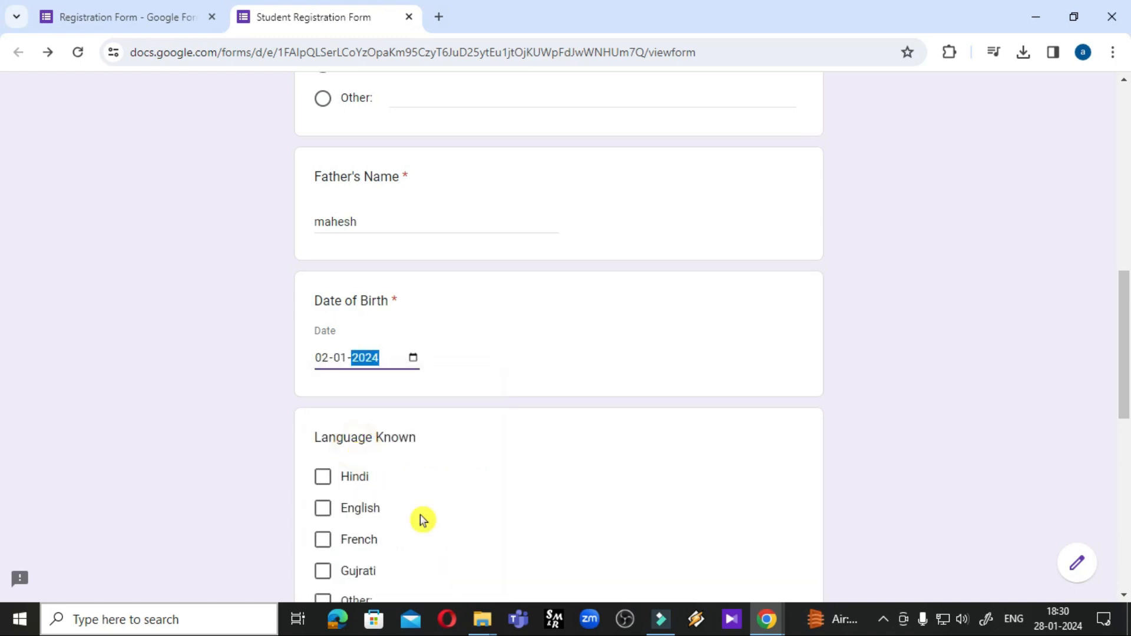
Tick Hindi, English and Gujrati as known languages and choose Male as the gender
scroll(475, 501, down, 2)
scroll(474, 502, down, 1)
click(323, 311)
click(323, 342)
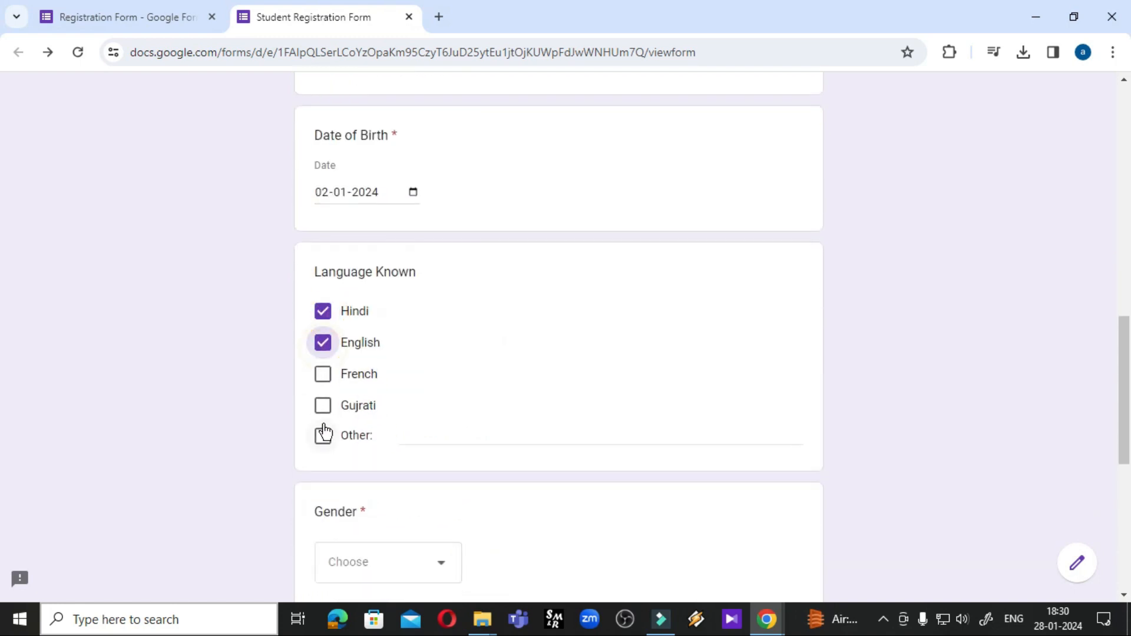
click(324, 406)
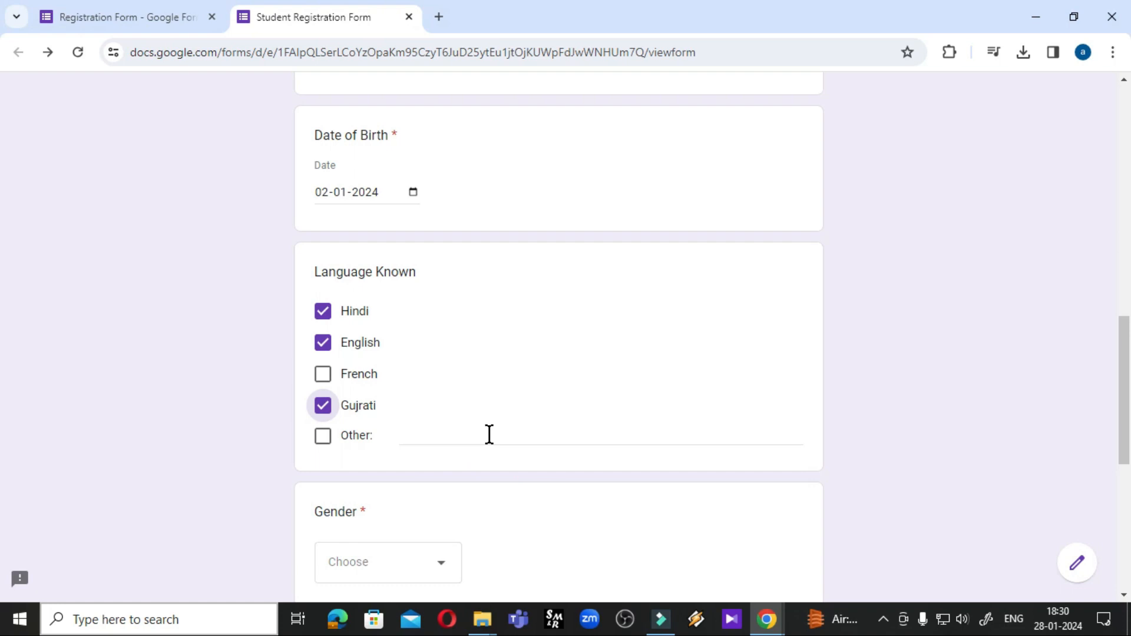
scroll(557, 434, down, 4)
click(437, 325)
click(358, 366)
Upload Ch.01_Introduction_to_computers.pdf as the marksheet, rate feedback 5, and submit the response
click(354, 442)
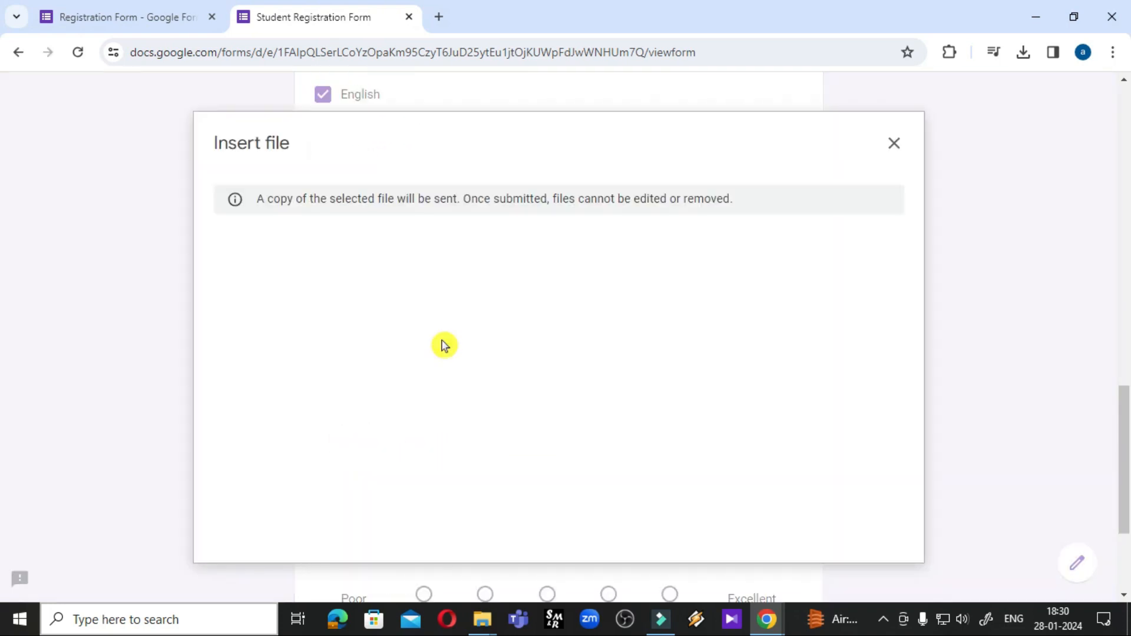
click(517, 478)
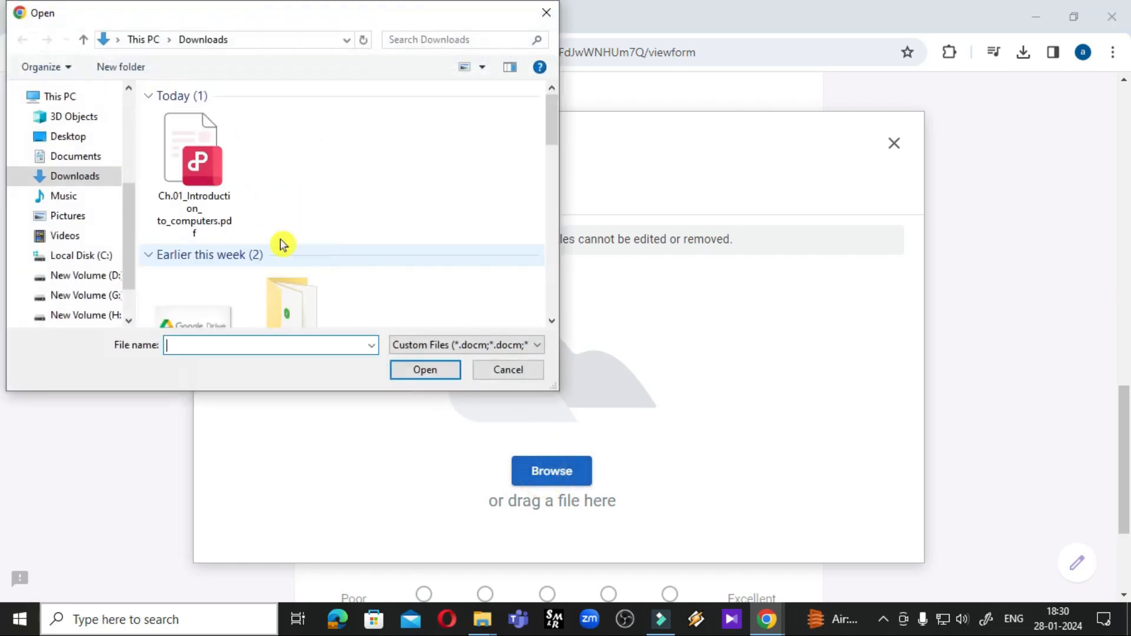
click(202, 163)
click(432, 371)
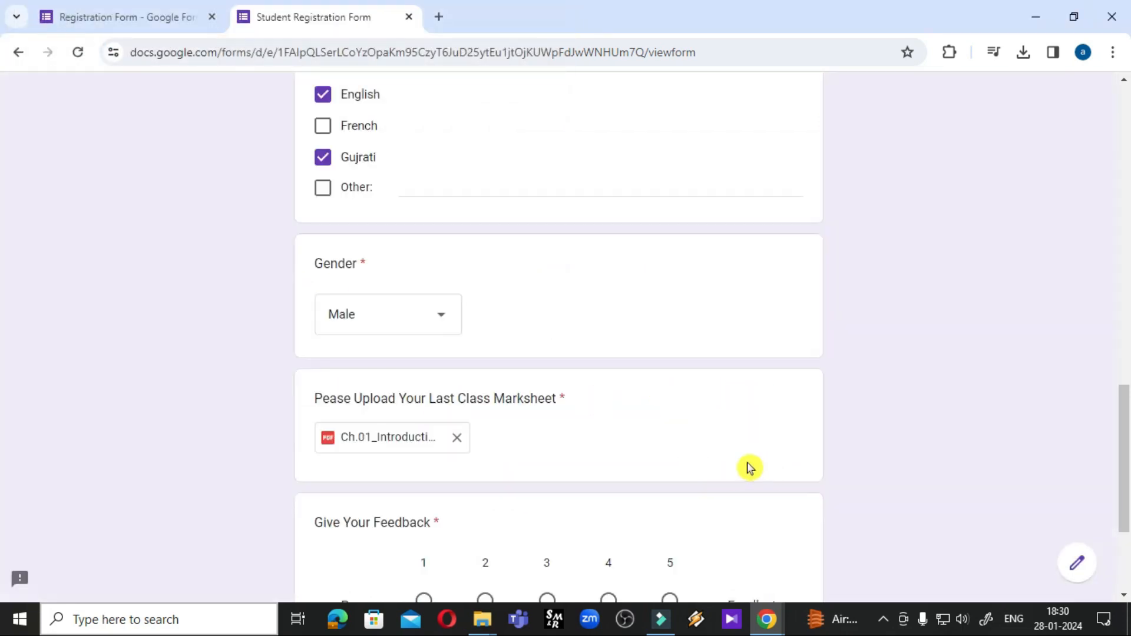
scroll(630, 434, down, 3)
click(670, 401)
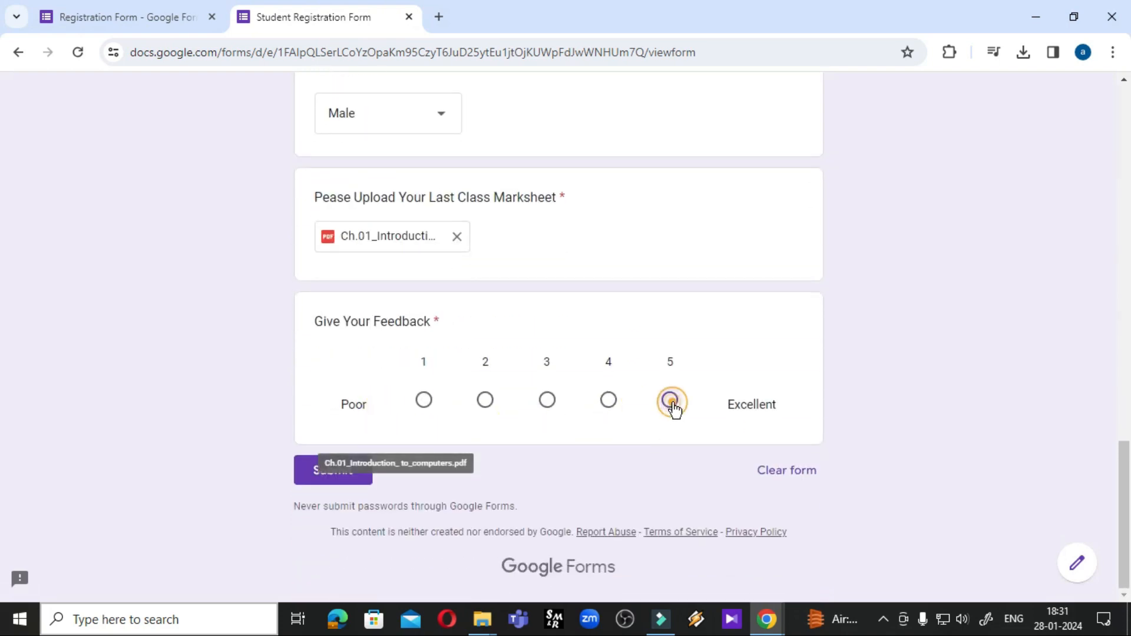
click(321, 476)
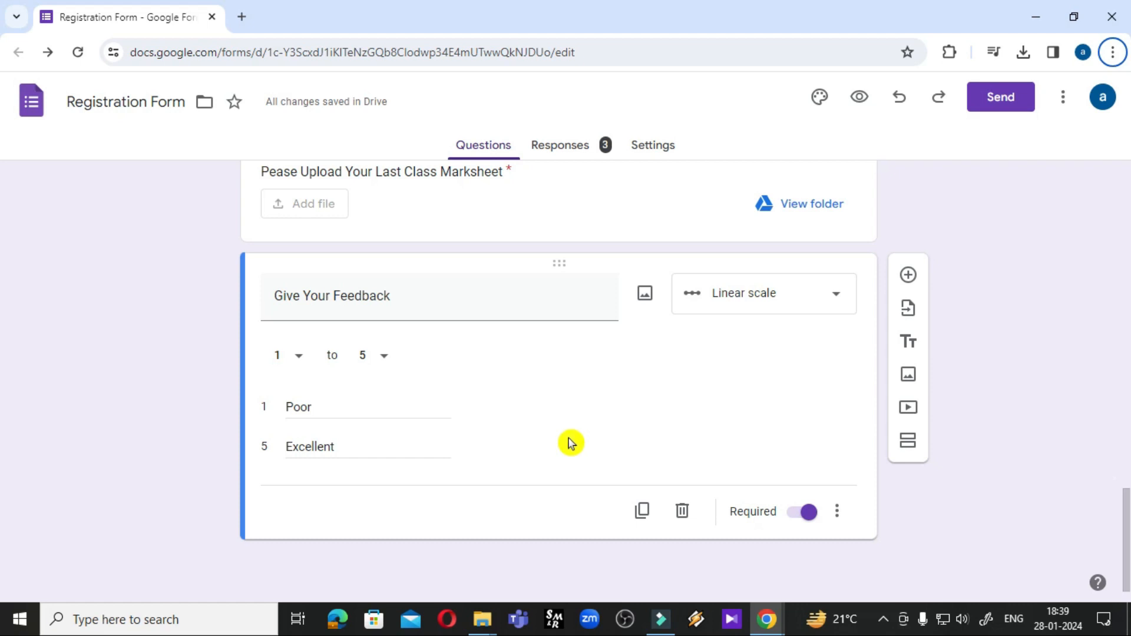
Add a short-answer question titled Email after the Give Your Feedback scale
click(908, 276)
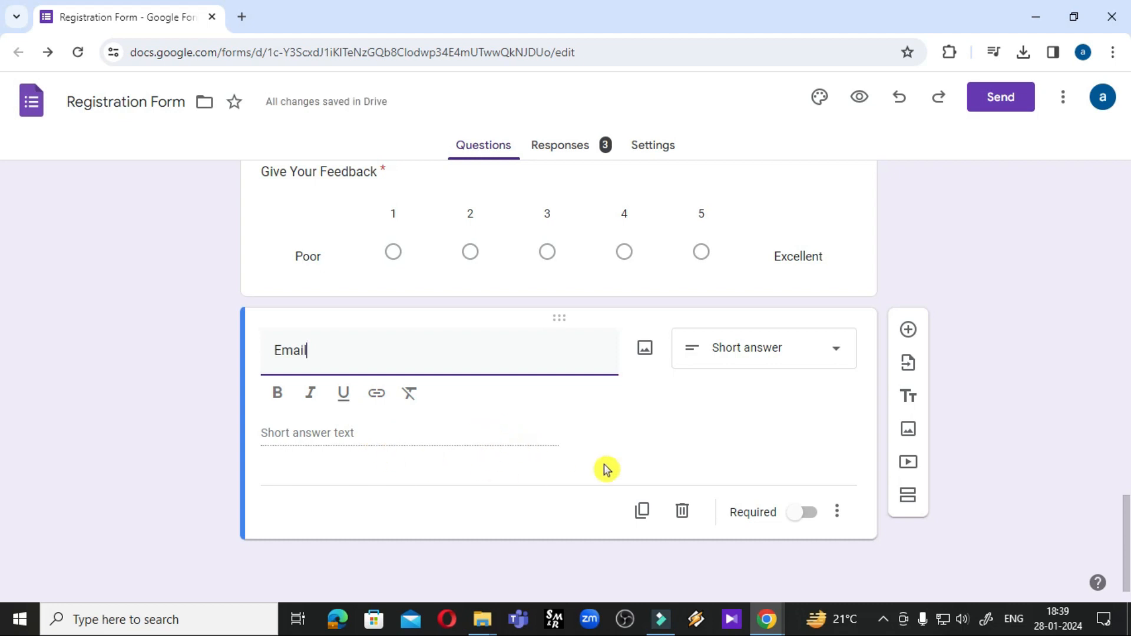
Make the Email question required with Text > Email response validation
click(801, 515)
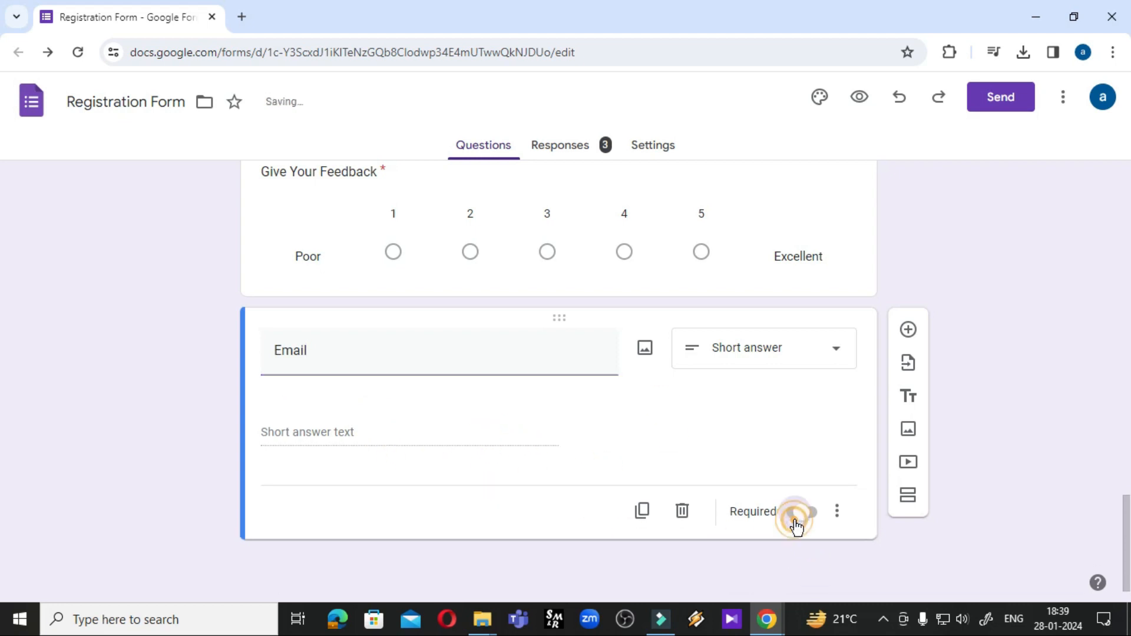
click(837, 511)
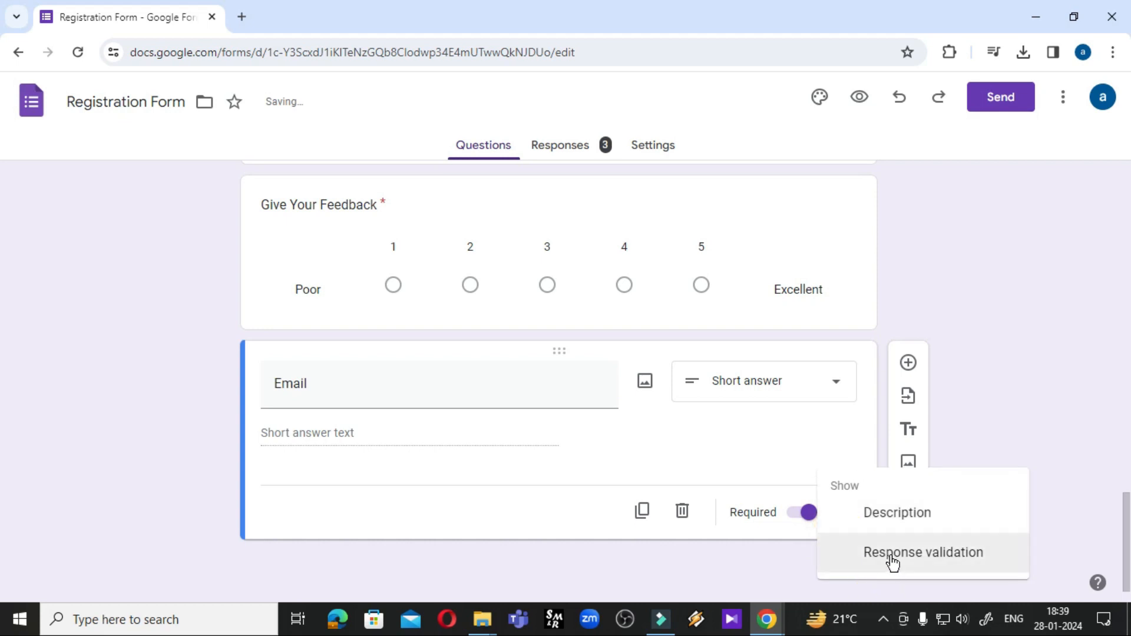
click(765, 551)
click(839, 512)
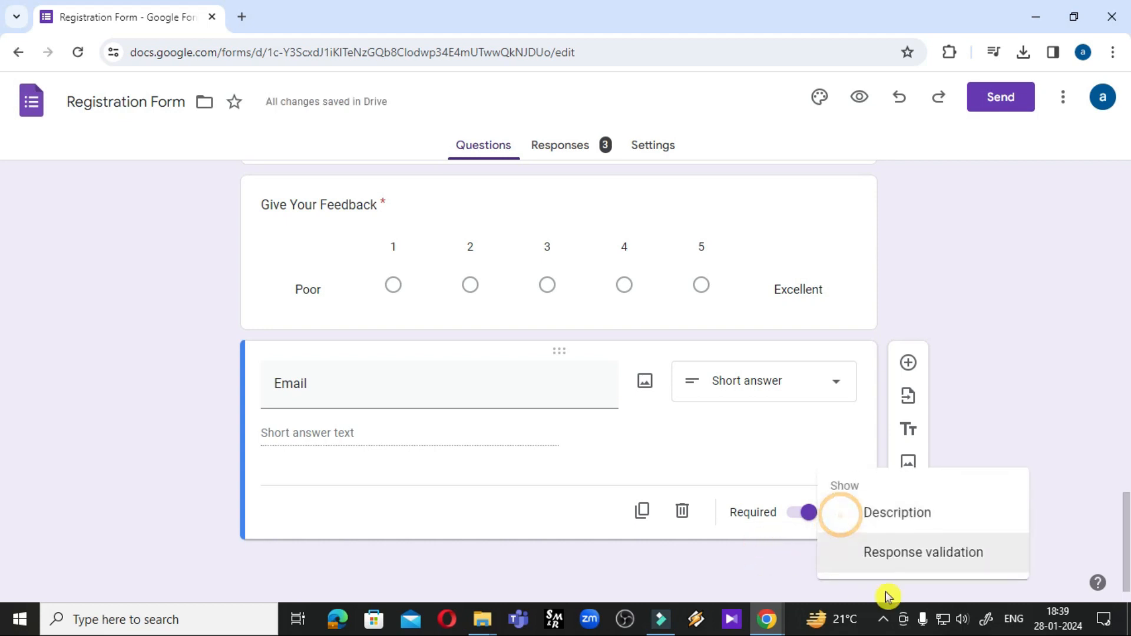
click(903, 554)
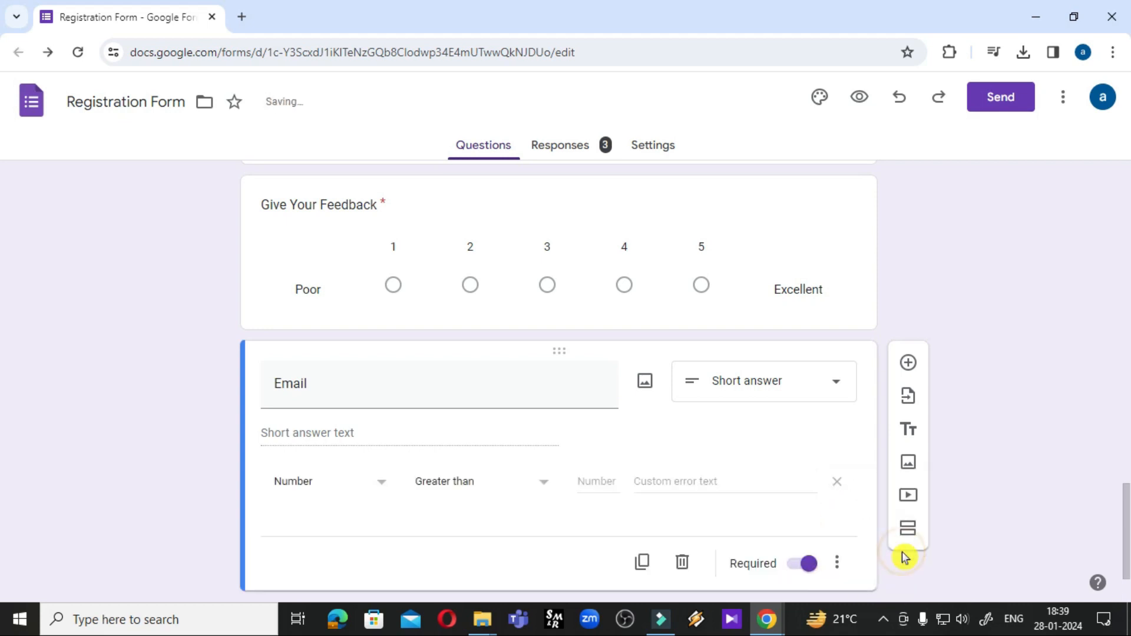
click(305, 479)
click(298, 495)
click(453, 493)
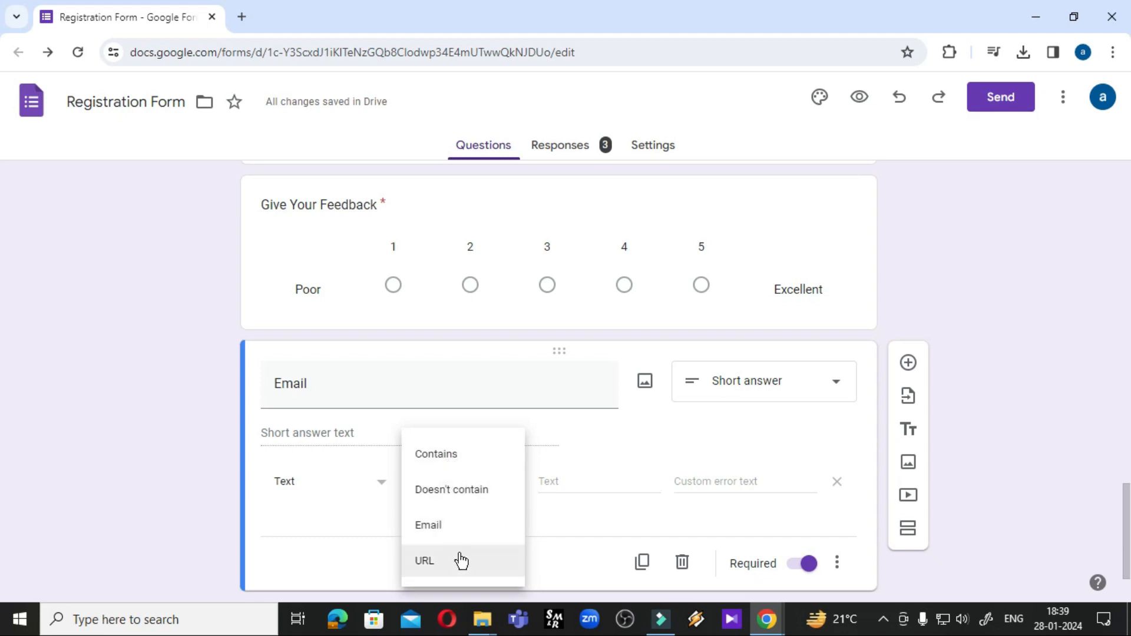
click(428, 525)
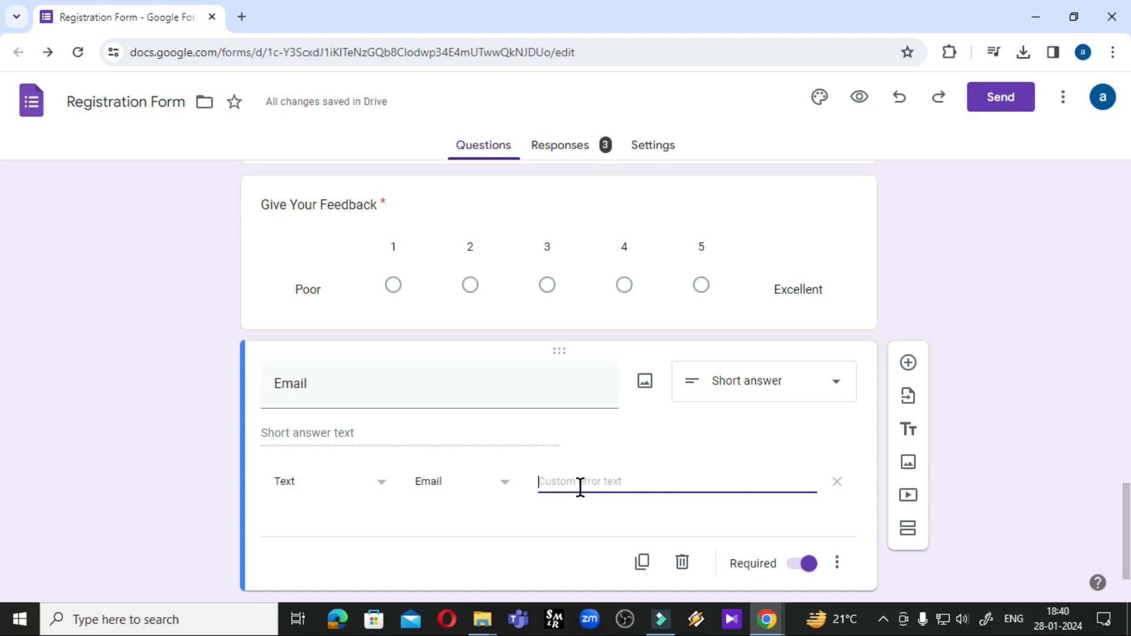
Enter the custom error text 'Please enter correct email format', correcting a misspelling
click(580, 486)
click(595, 481)
text(Please c)
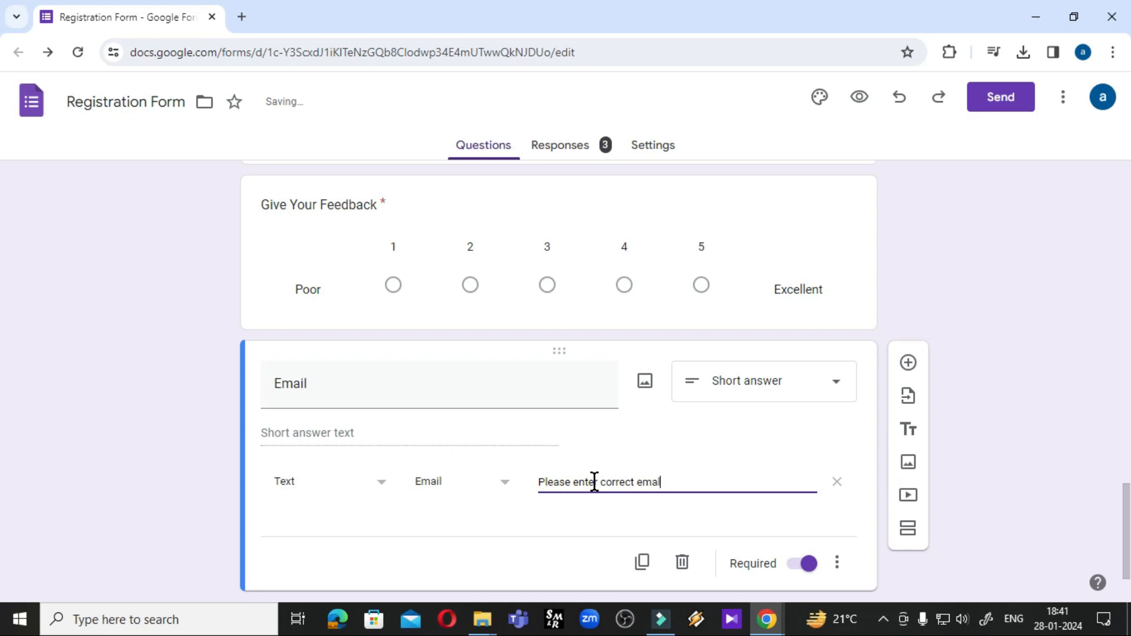
text(l format)
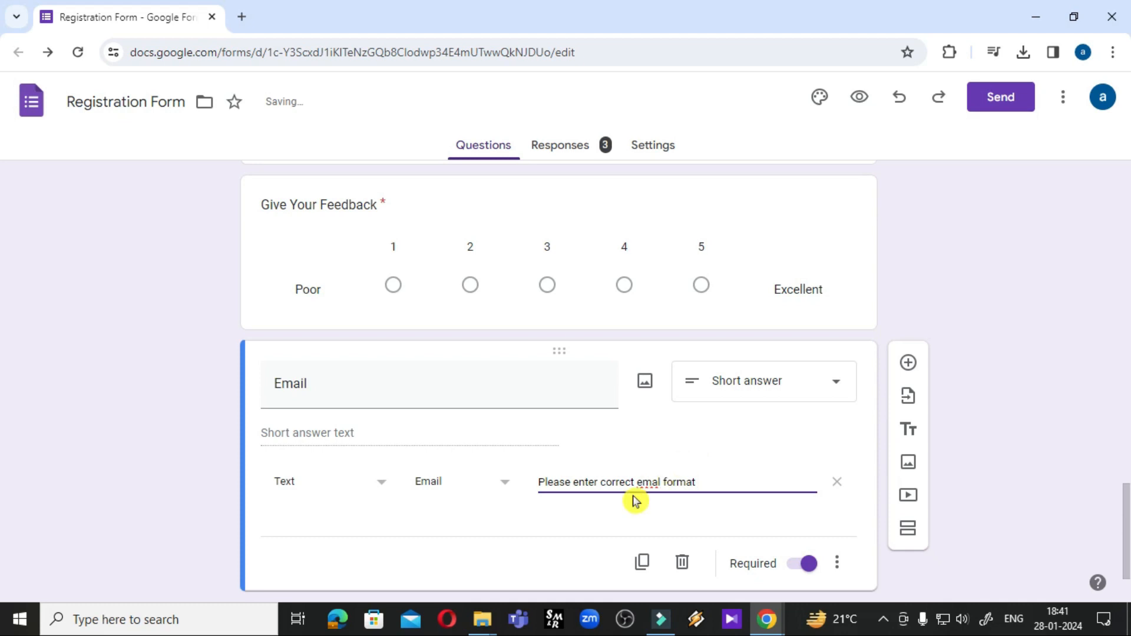
scroll(589, 497, down, 1)
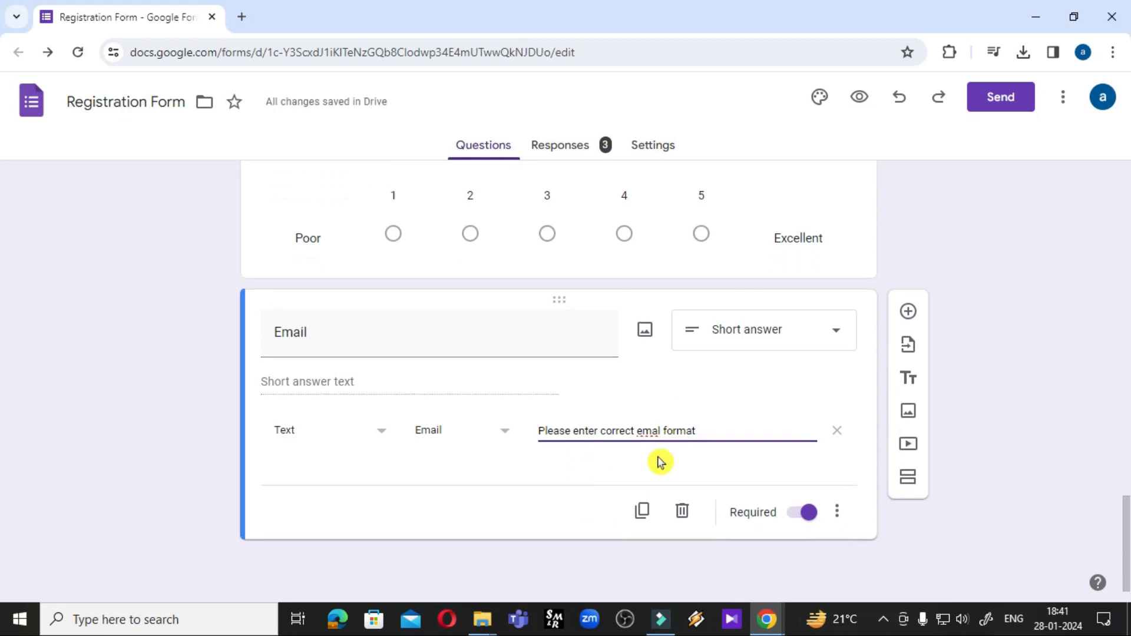
click(657, 429)
text(i)
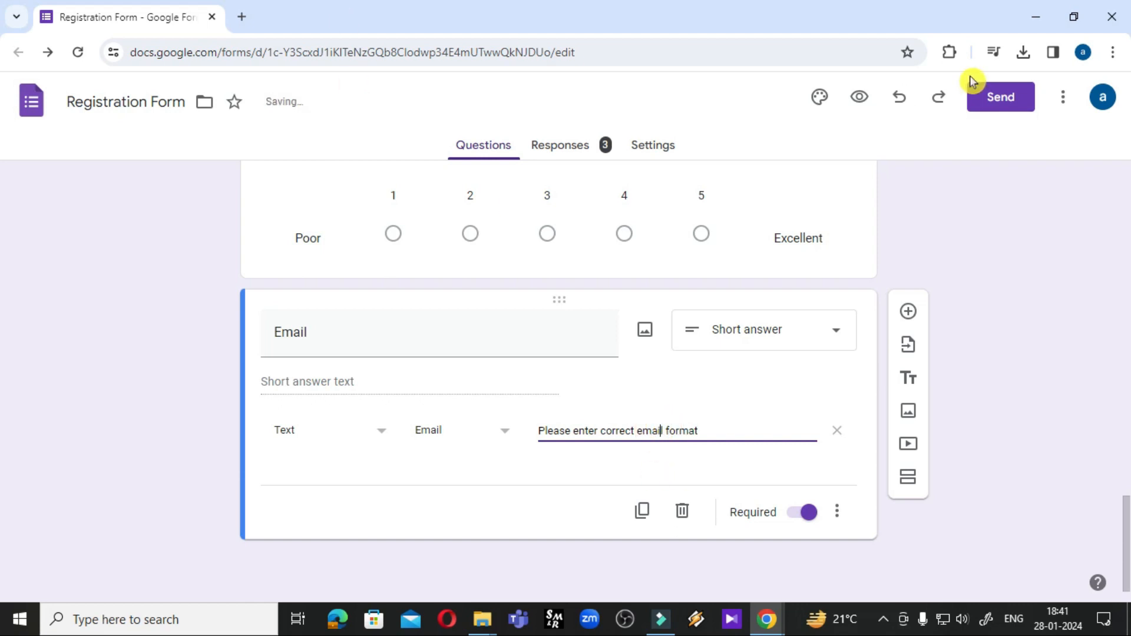
In the form preview, answer Email with 'dsdgs.com' to trigger the format error
click(859, 97)
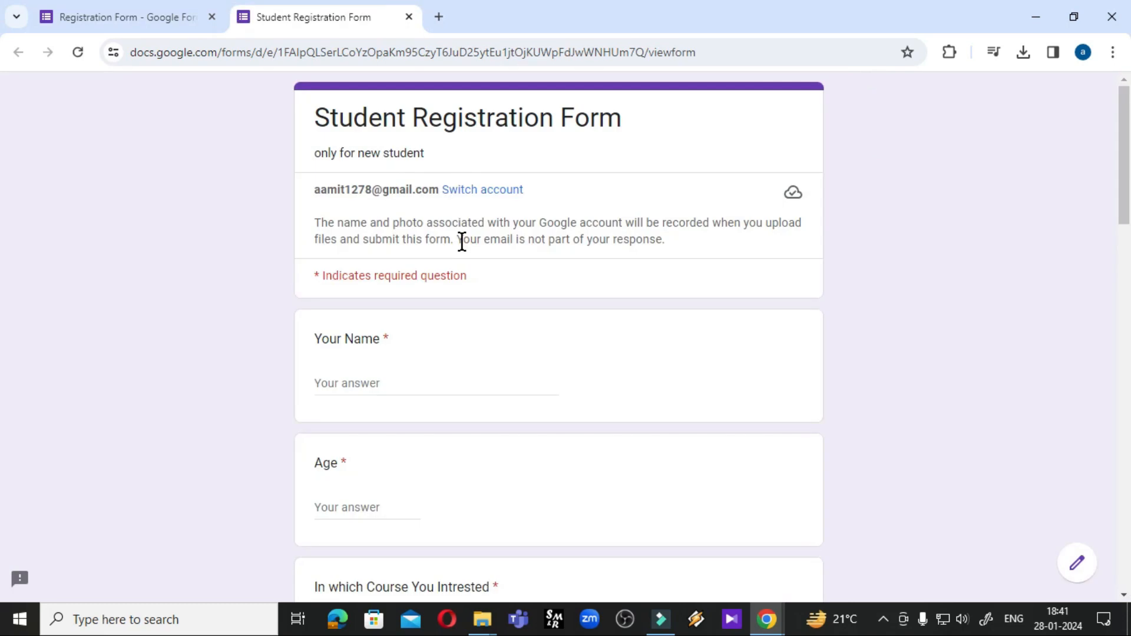
scroll(487, 300, down, 15)
click(354, 405)
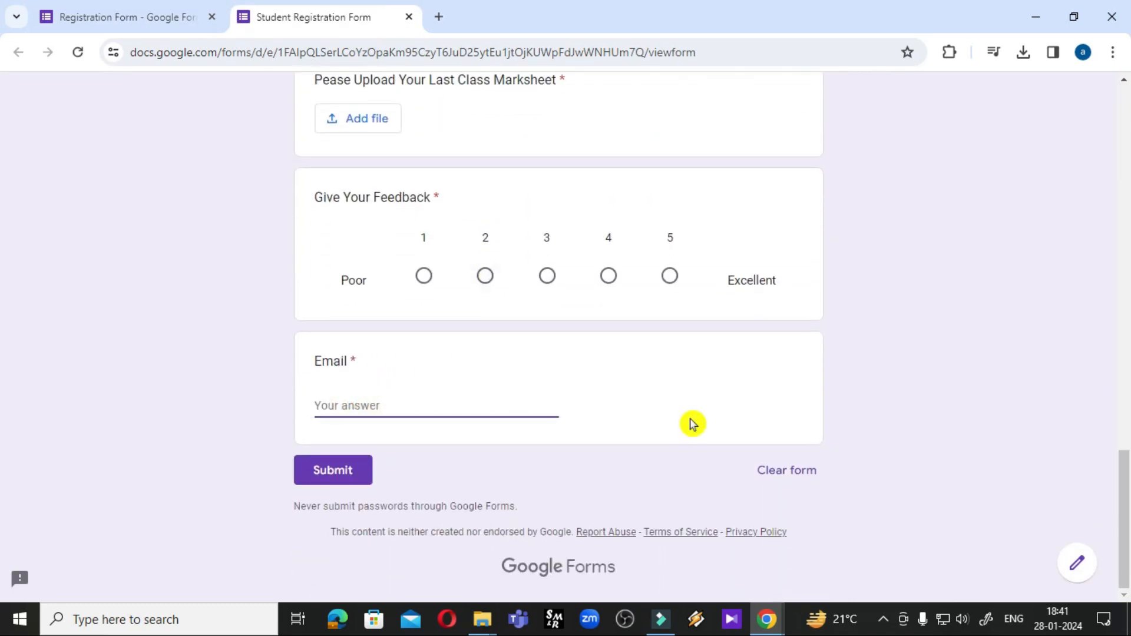
text(dsdgs.com)
click(692, 424)
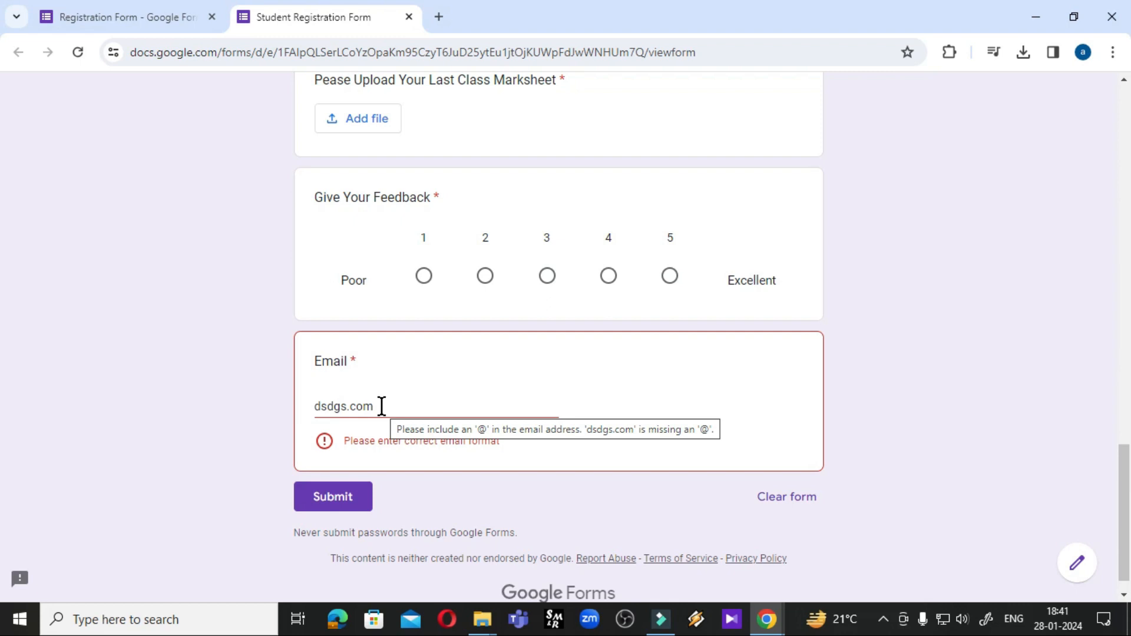
Replace the invalid Email answer with a valid email address, clearing the error
double_click(395, 406)
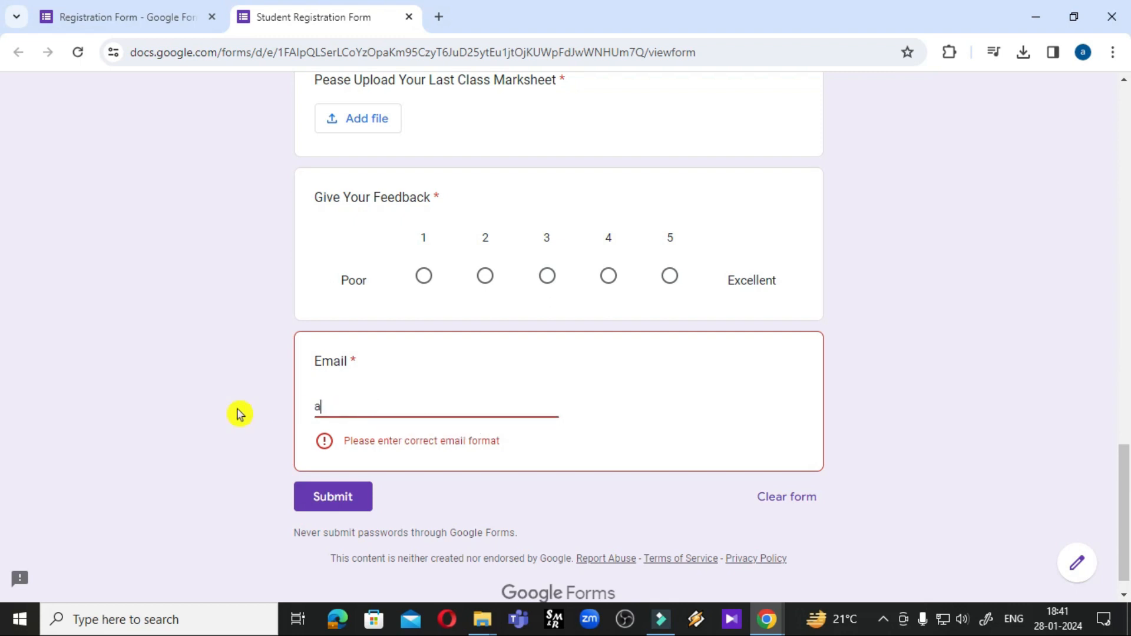
click(714, 396)
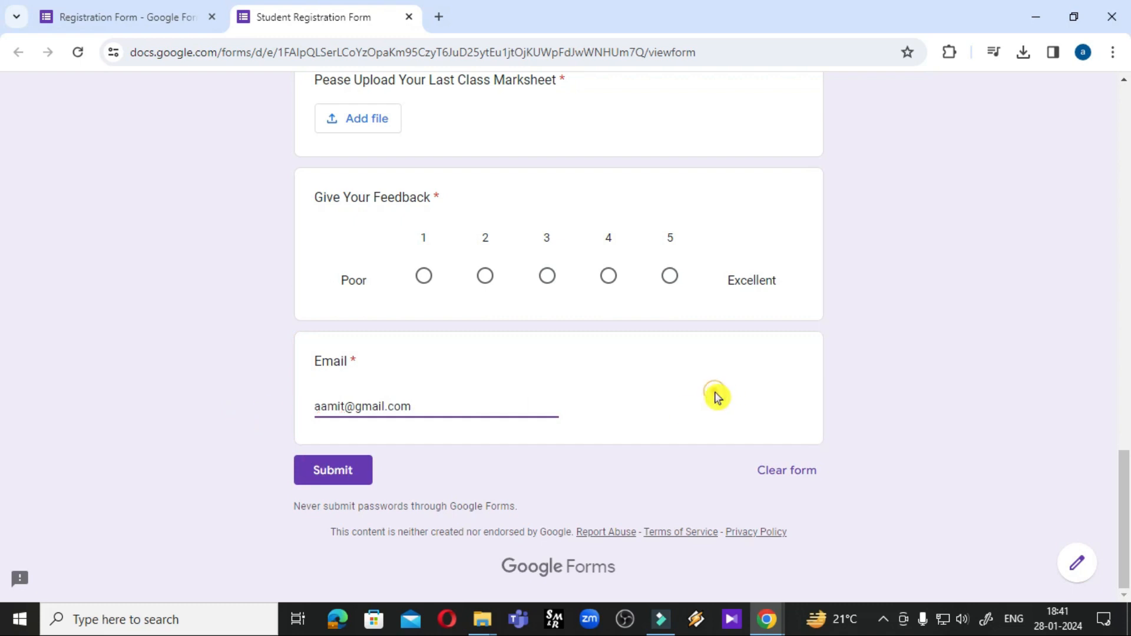
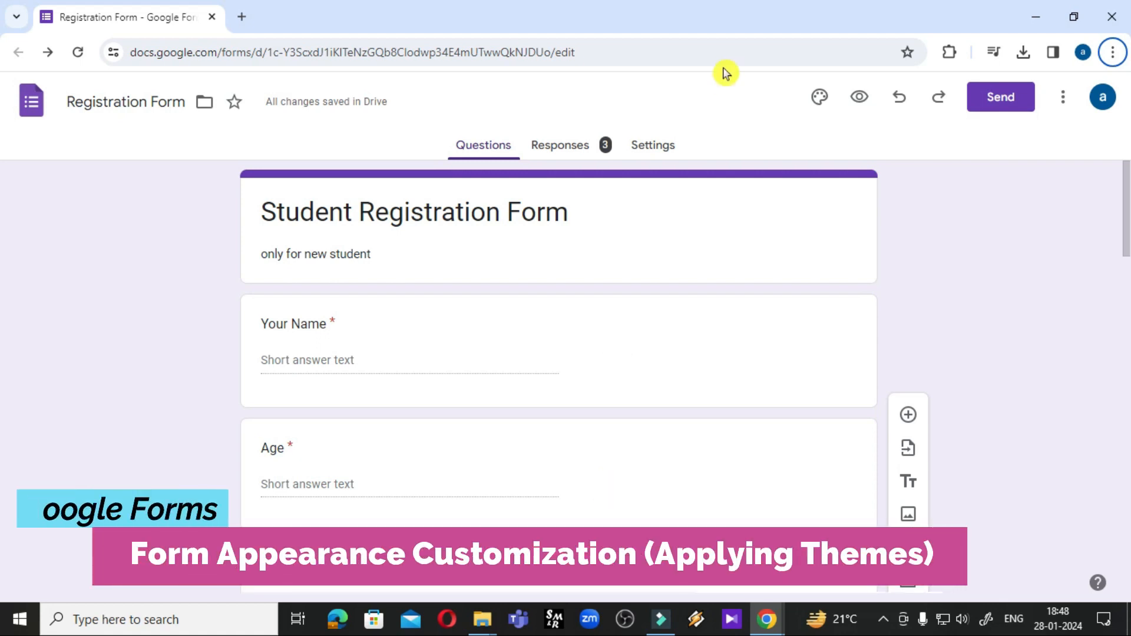
In the theme options, try the blue, cyan, green, teal, orange and deep orange theme colours
click(818, 105)
scroll(1040, 371, down, 3)
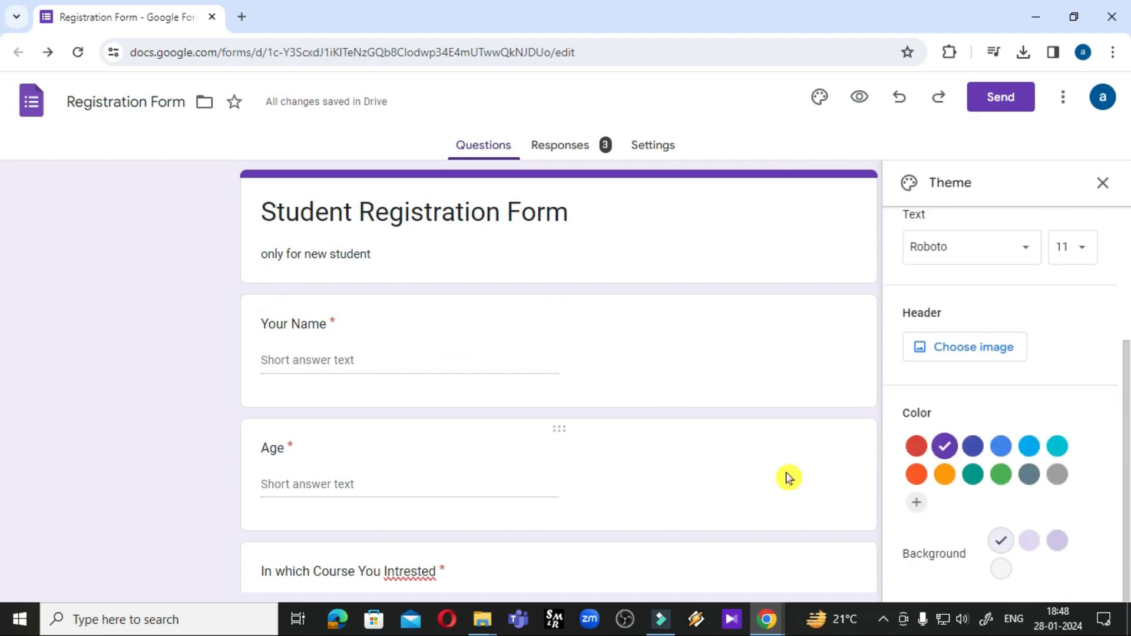
click(1001, 447)
click(1057, 452)
click(1002, 476)
click(973, 476)
click(944, 476)
click(916, 474)
Settle on red as the theme colour, giving a pale pink background
click(916, 447)
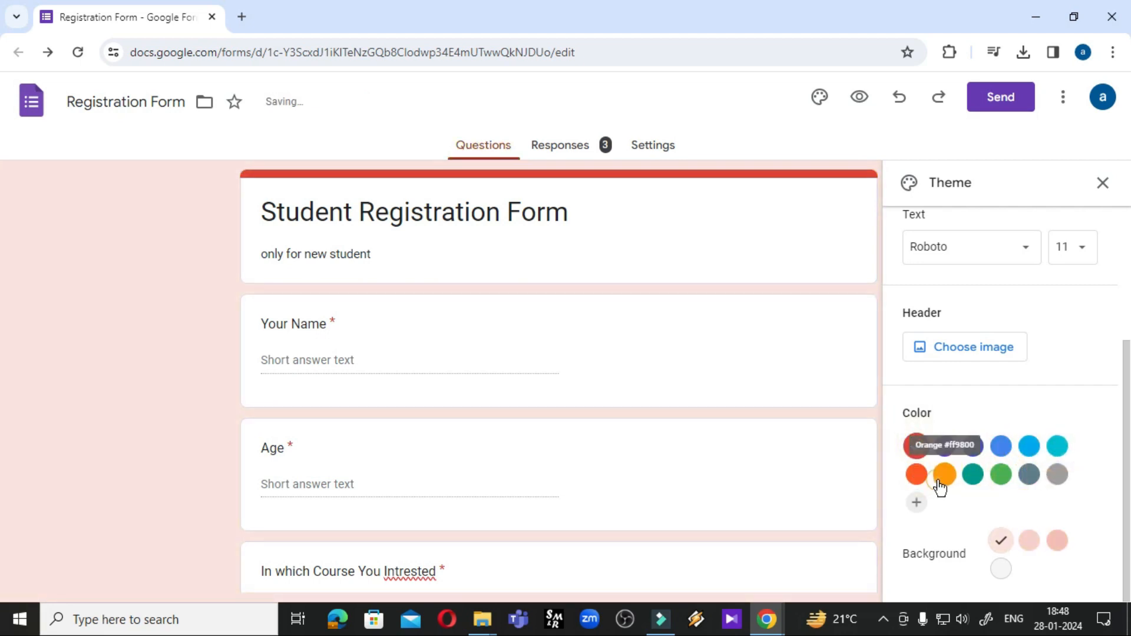
click(944, 475)
click(926, 457)
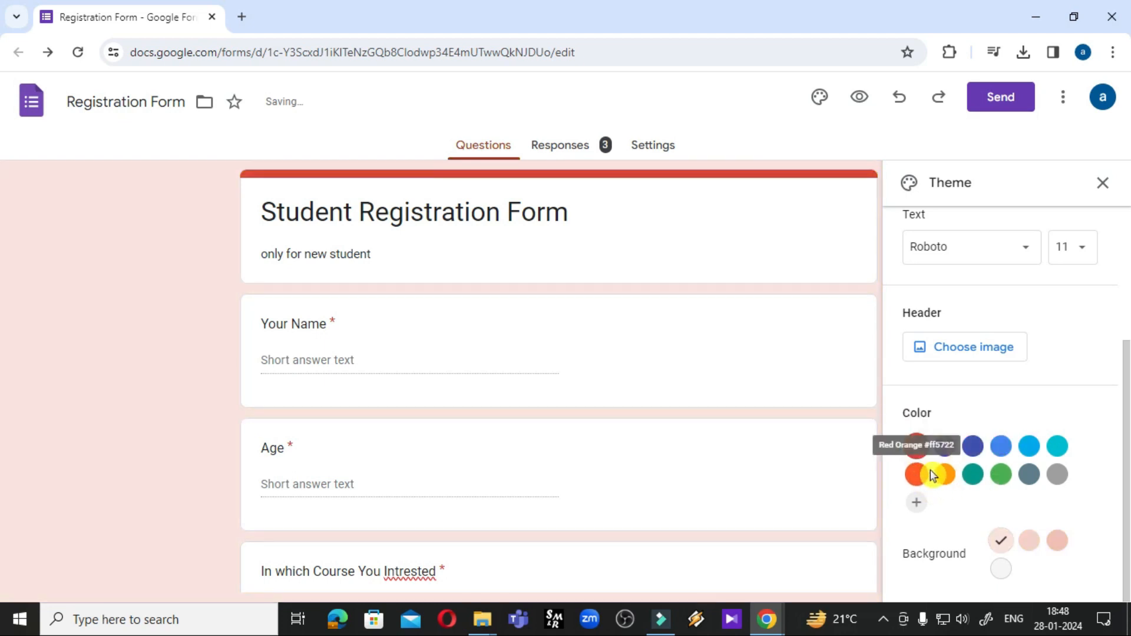
scroll(932, 472, up, 3)
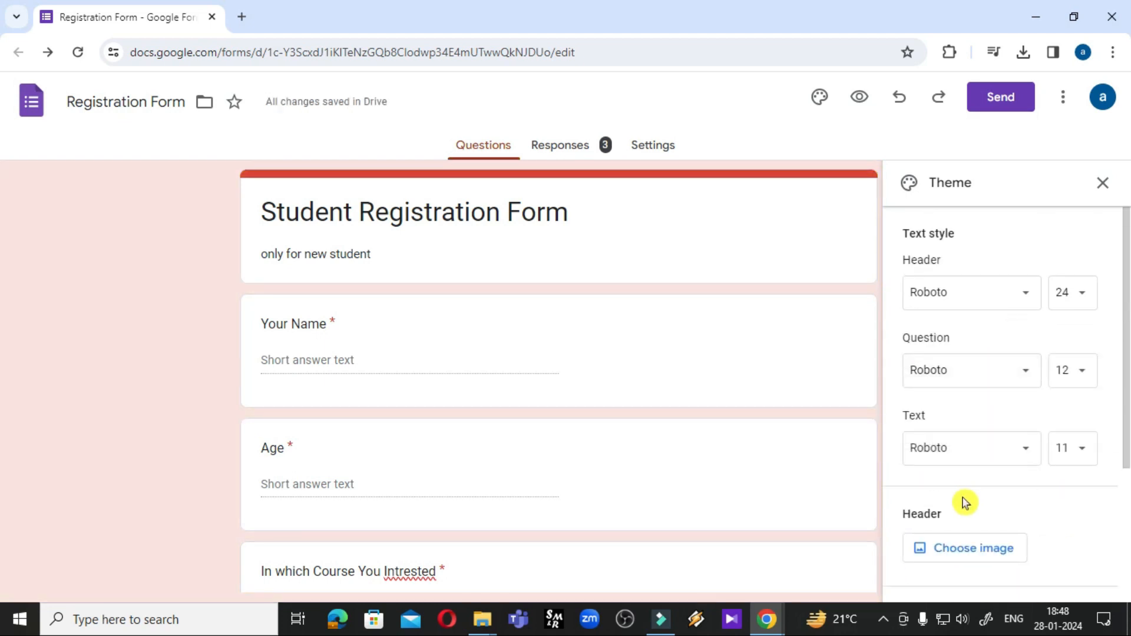
scroll(962, 502, down, 3)
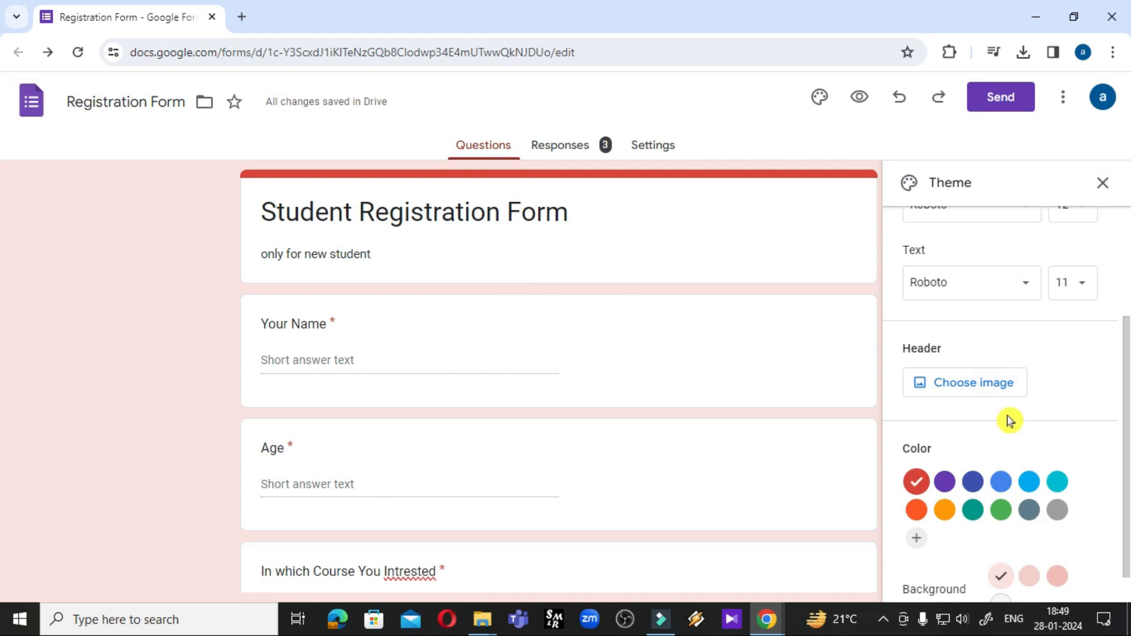
click(955, 390)
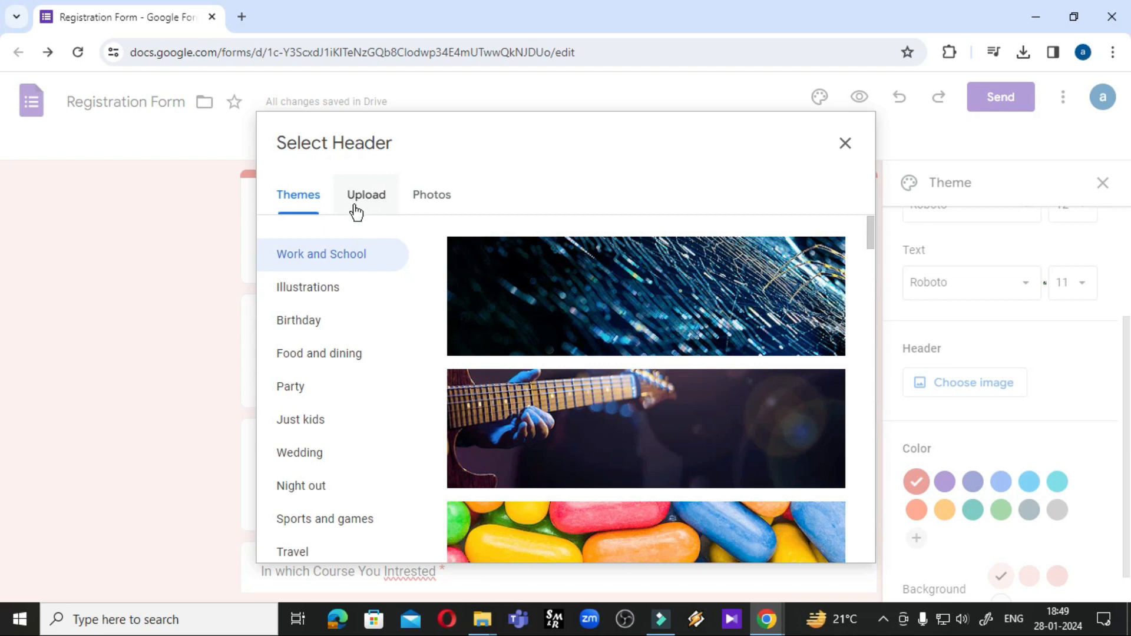
Browse the header Themes, check the Upload and Photos options, then return to Themes
scroll(538, 404, down, 5)
scroll(538, 404, up, 5)
scroll(560, 400, down, 15)
scroll(561, 404, down, 10)
scroll(562, 404, up, 15)
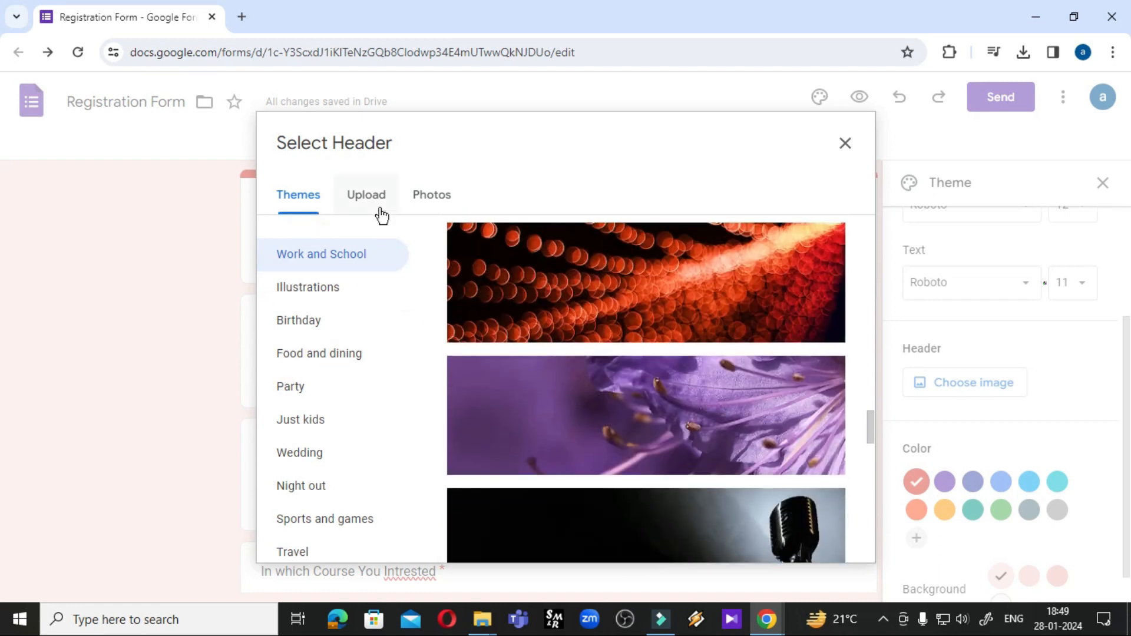
click(380, 209)
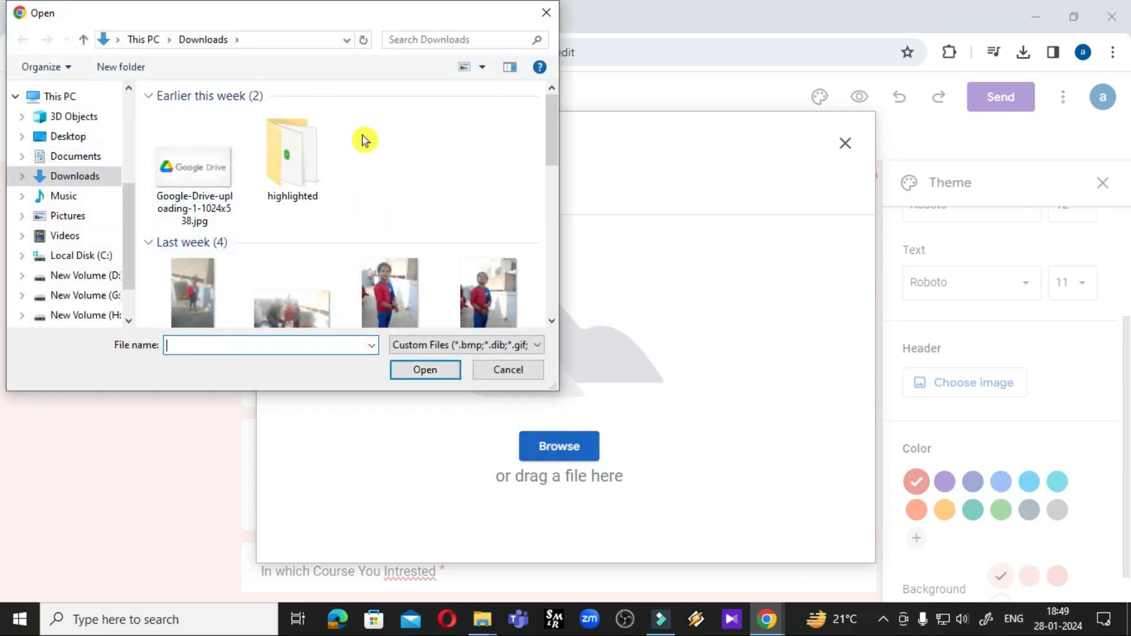
click(546, 13)
click(429, 197)
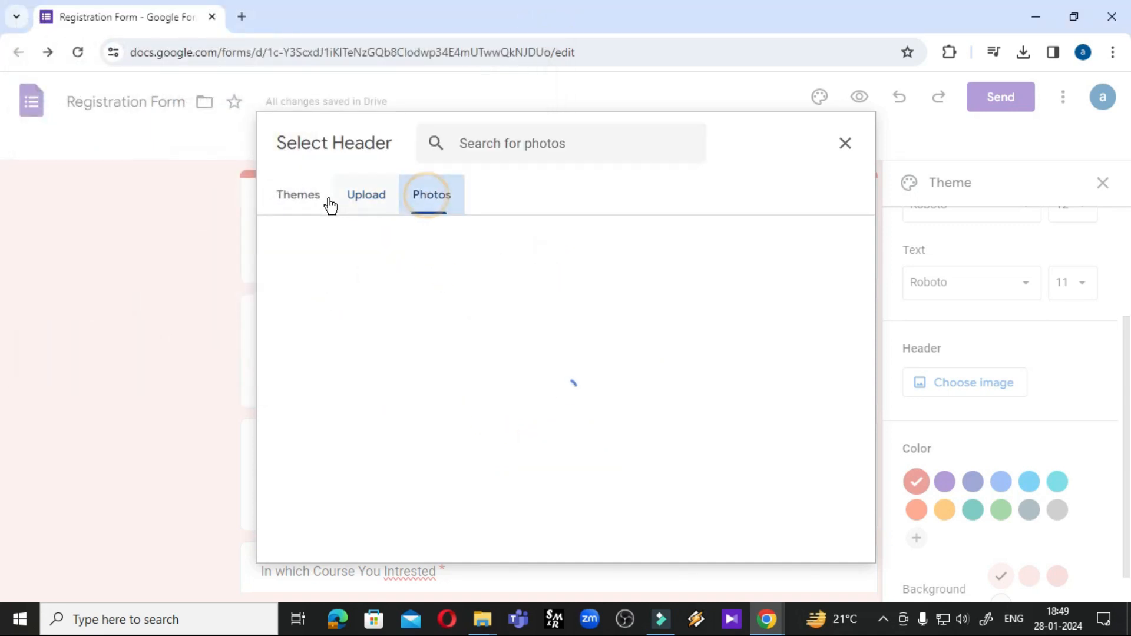
click(362, 200)
click(280, 199)
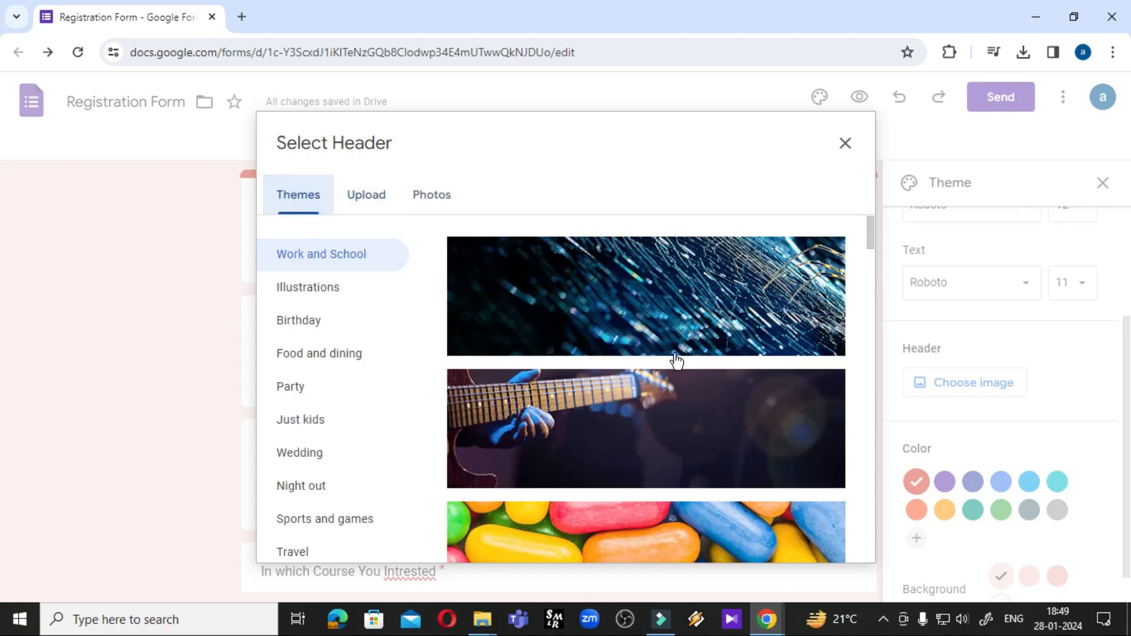
Insert the open-book heart image from Work and School as the form header
scroll(662, 359, down, 5)
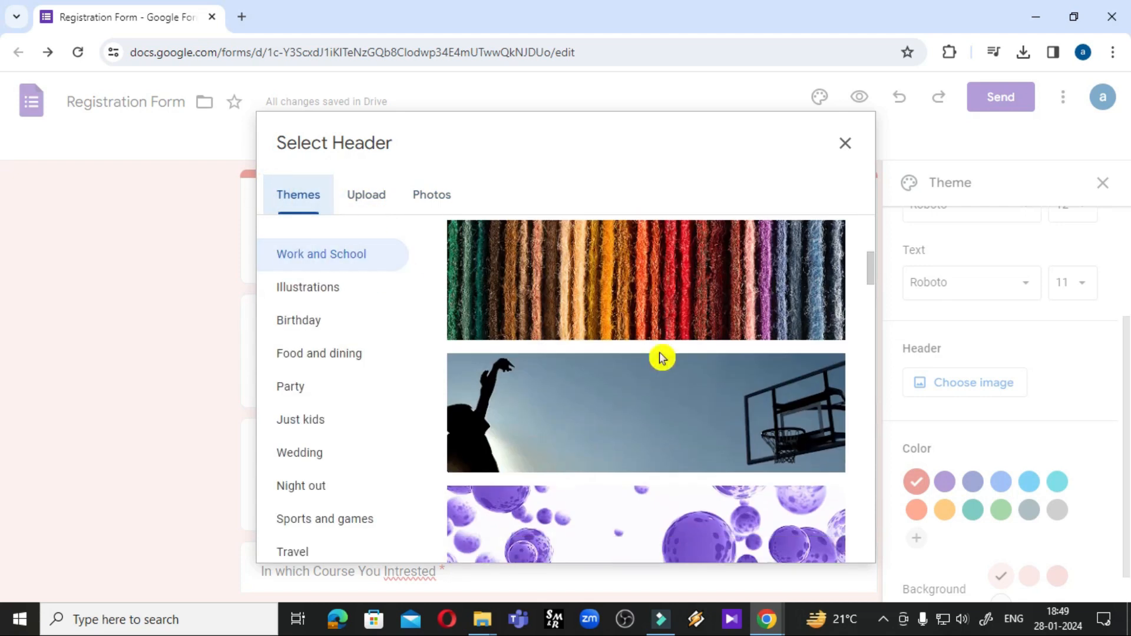
scroll(661, 359, up, 4)
scroll(661, 368, up, 3)
scroll(662, 377, down, 8)
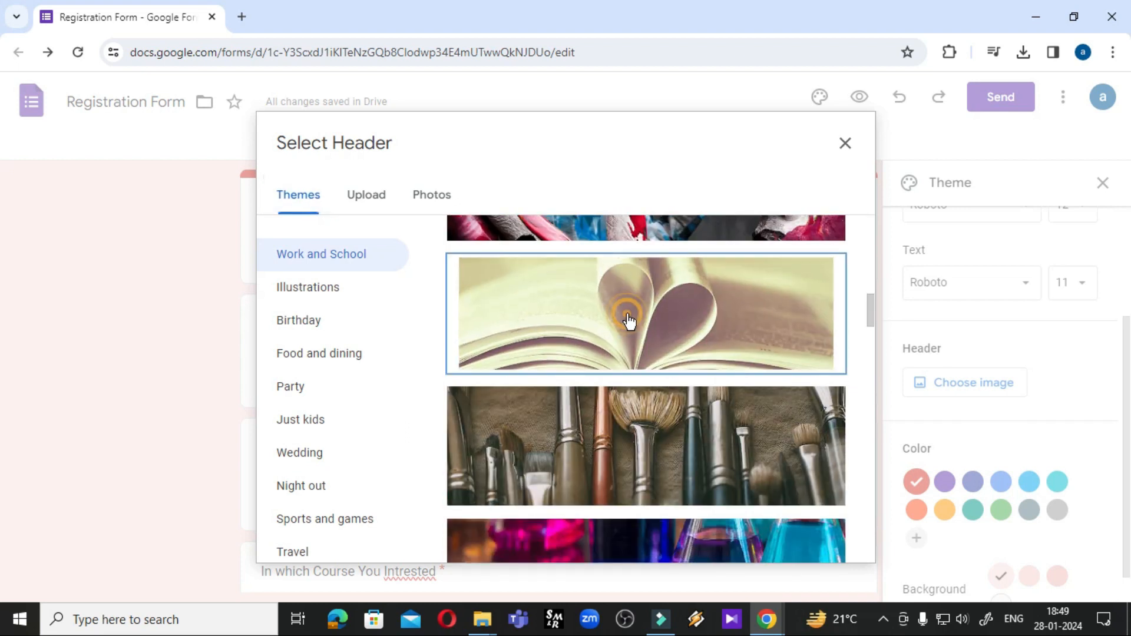
click(629, 321)
click(826, 539)
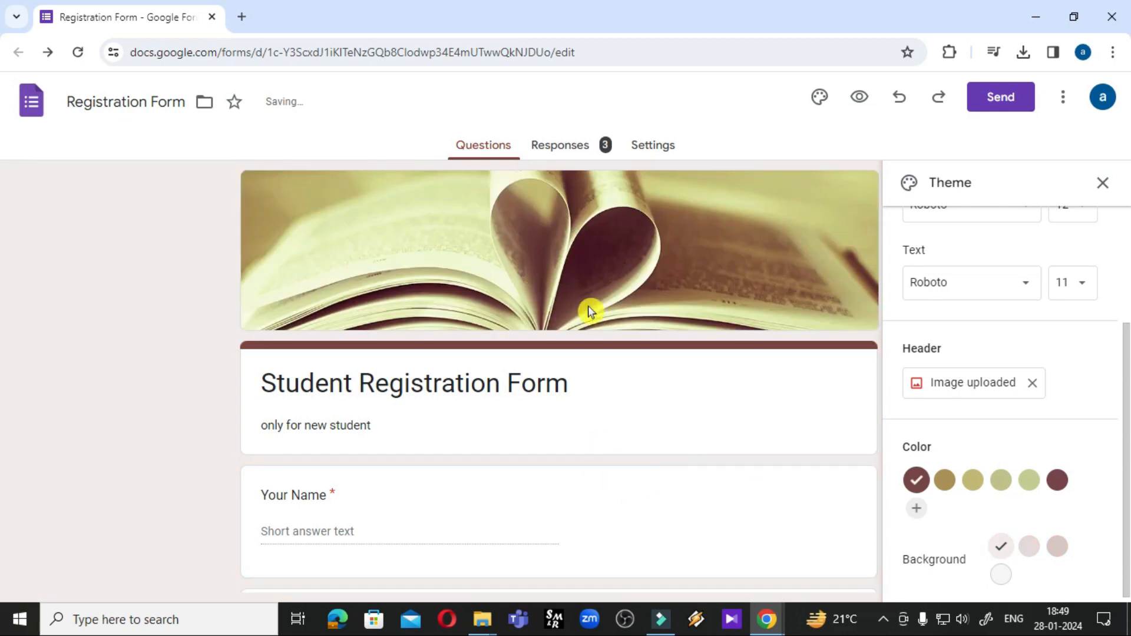
click(860, 96)
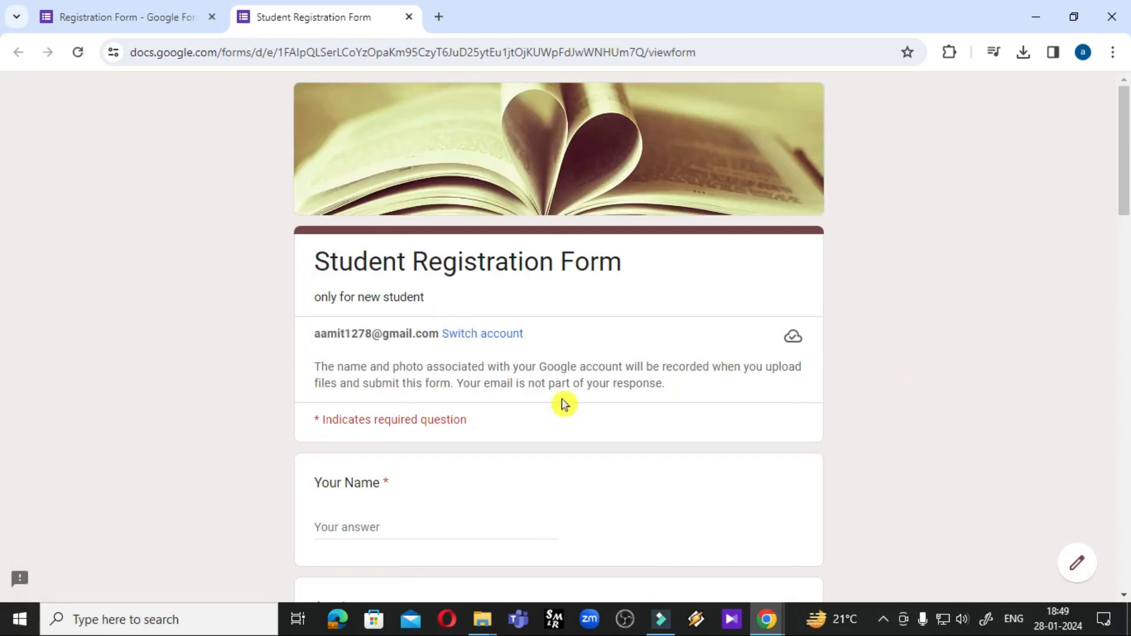
Set the theme colour to light green after trying maroon, olive and golden-brown shades
scroll(521, 324, down, 20)
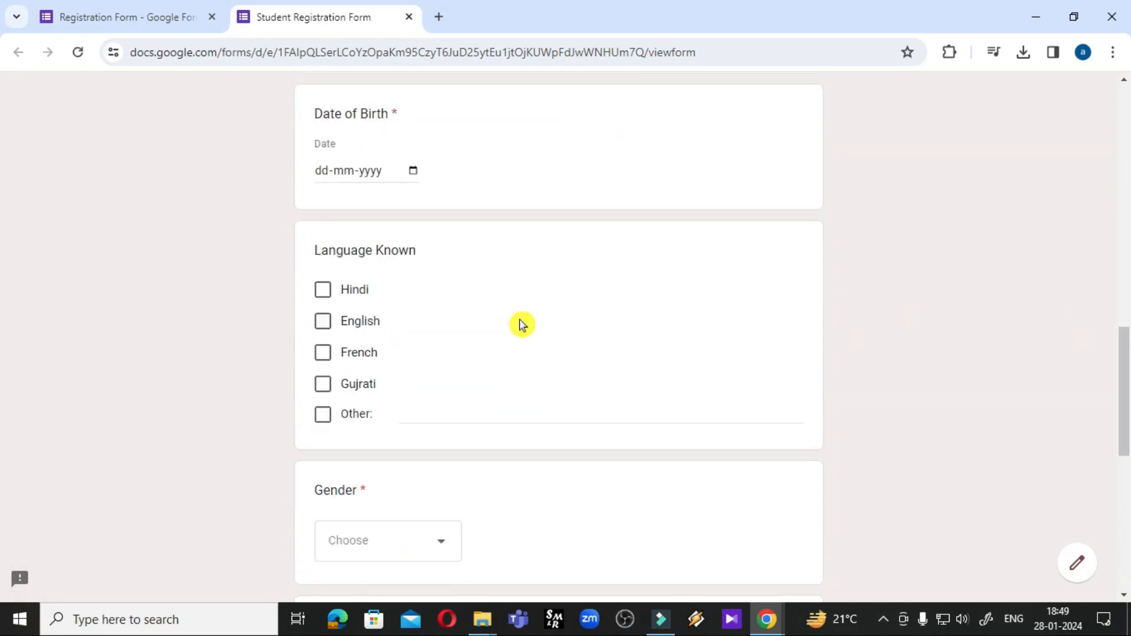
scroll(520, 324, up, 18)
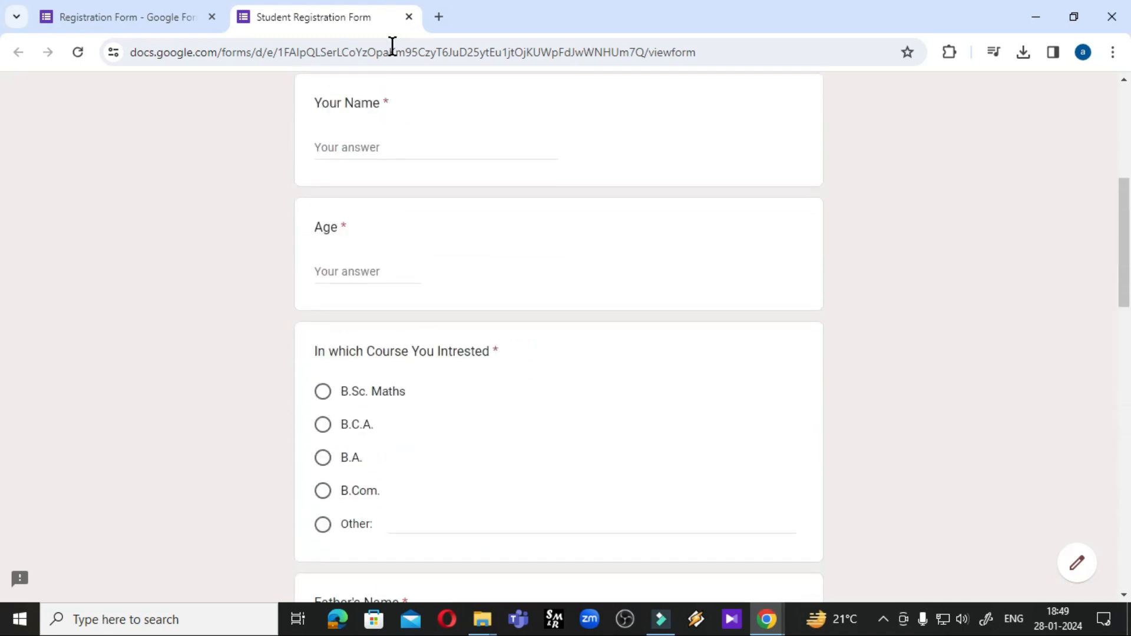
click(167, 18)
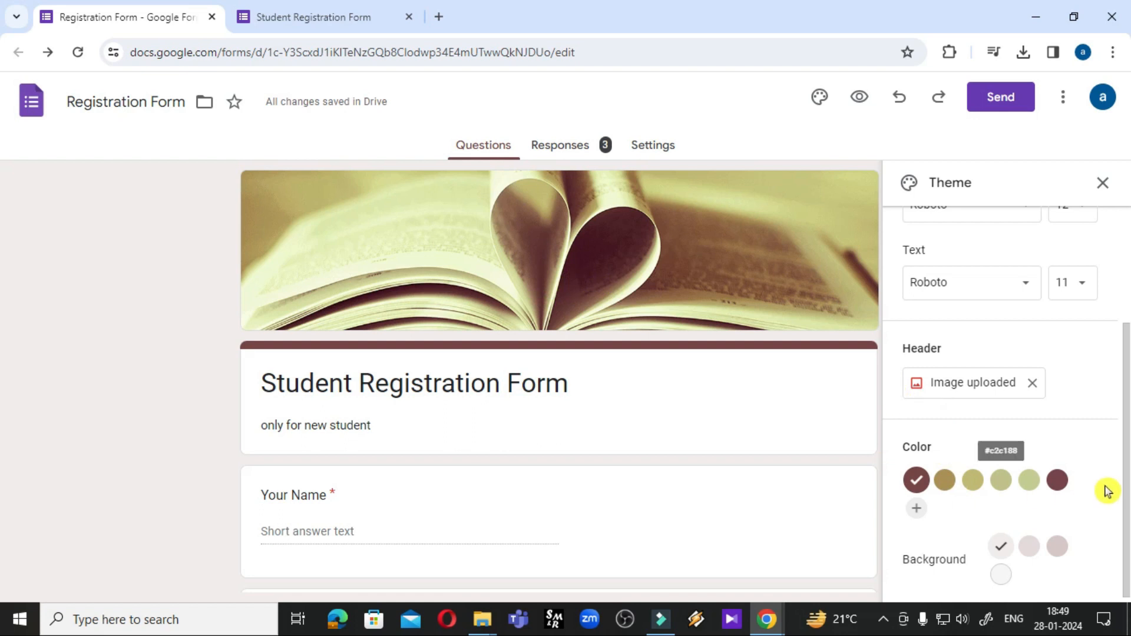
click(1059, 492)
click(1030, 487)
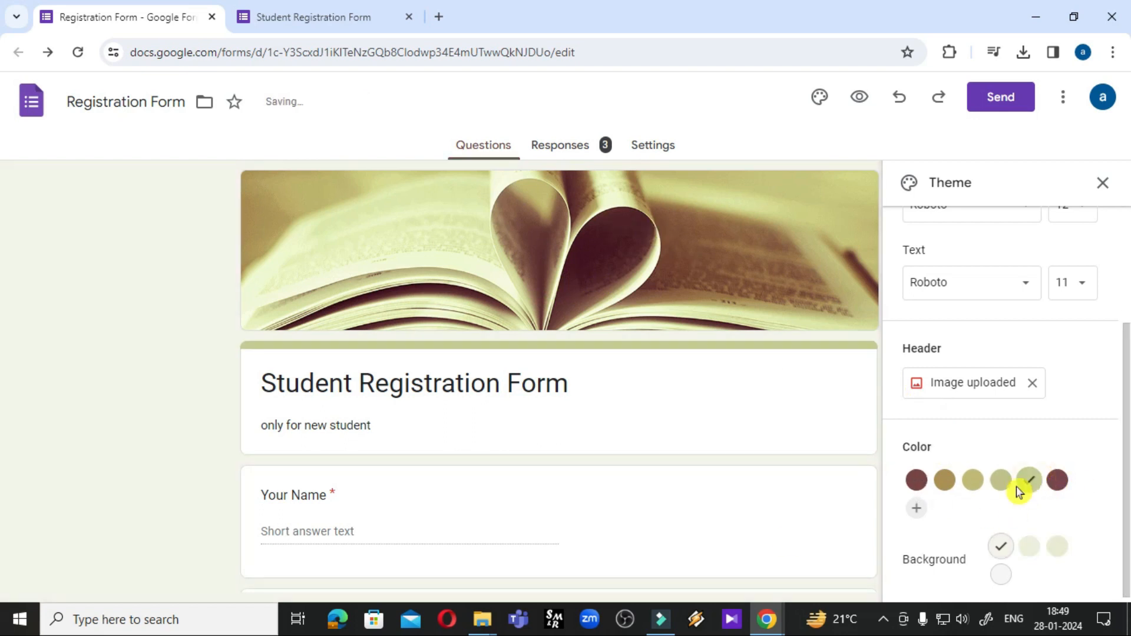
click(1005, 486)
click(972, 482)
click(944, 482)
click(1011, 488)
click(1030, 485)
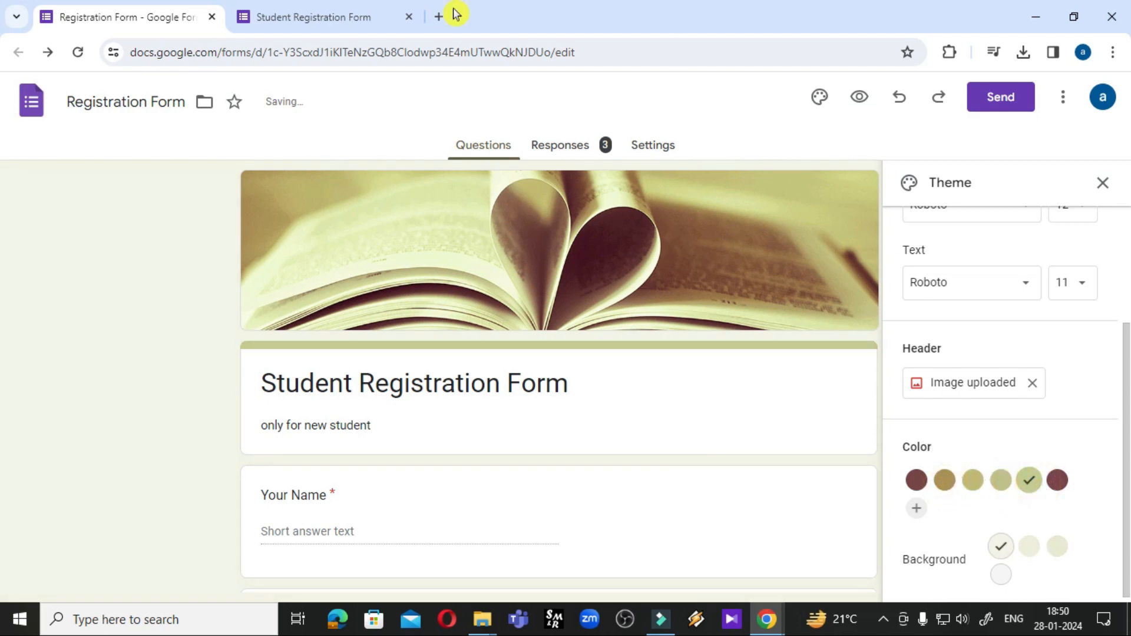
Check the light olive colour in preview, then view the 3-response summary
click(343, 18)
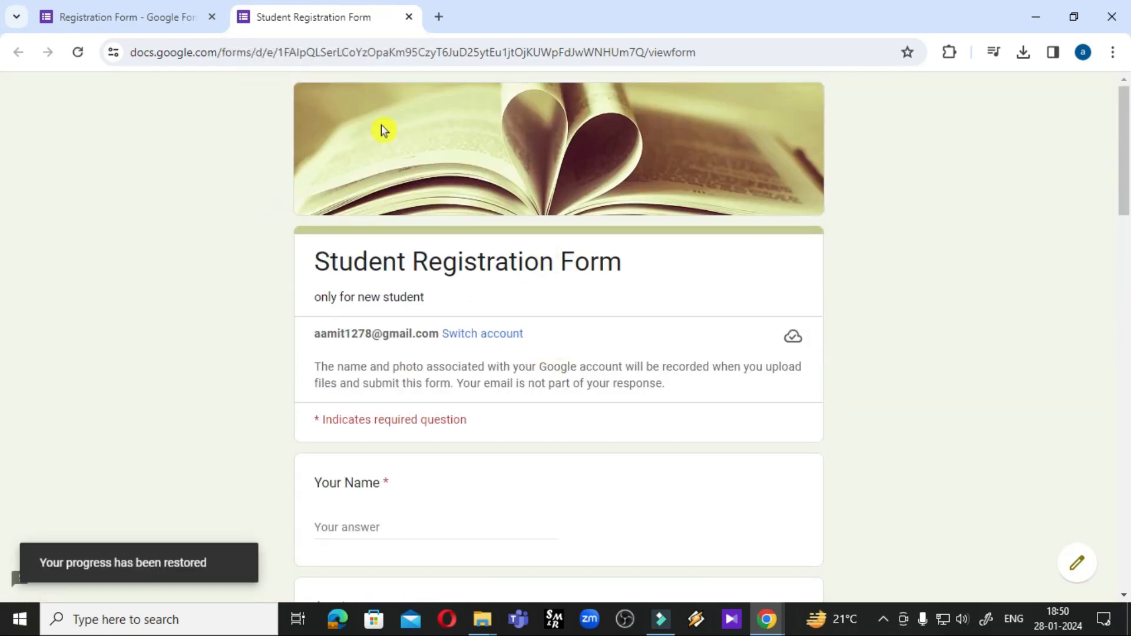
click(147, 18)
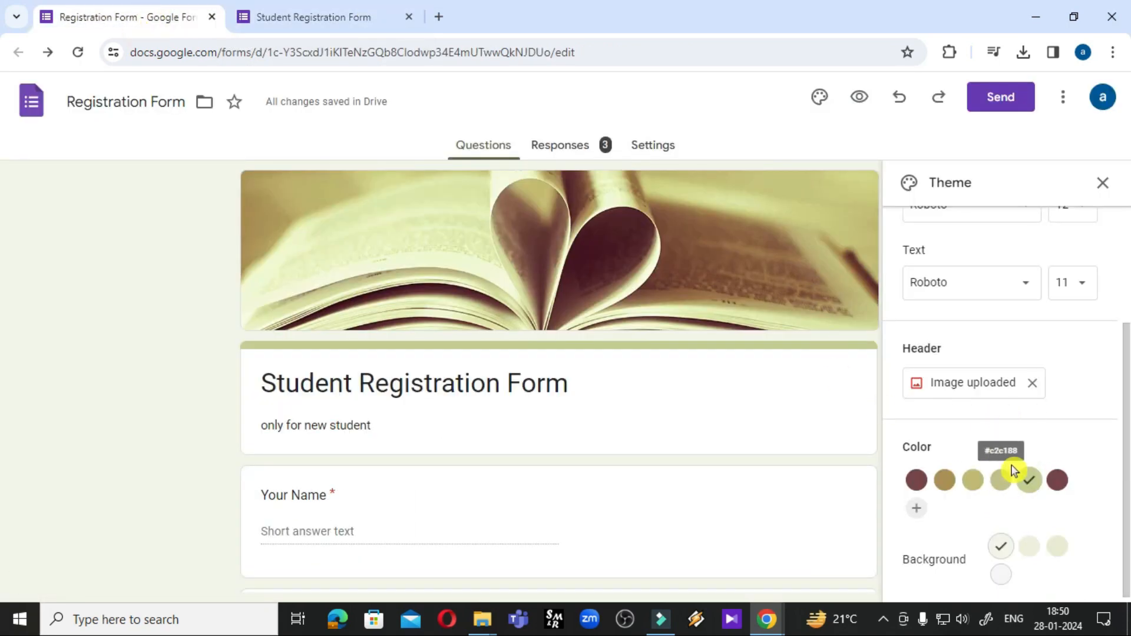
scroll(1010, 467, up, 3)
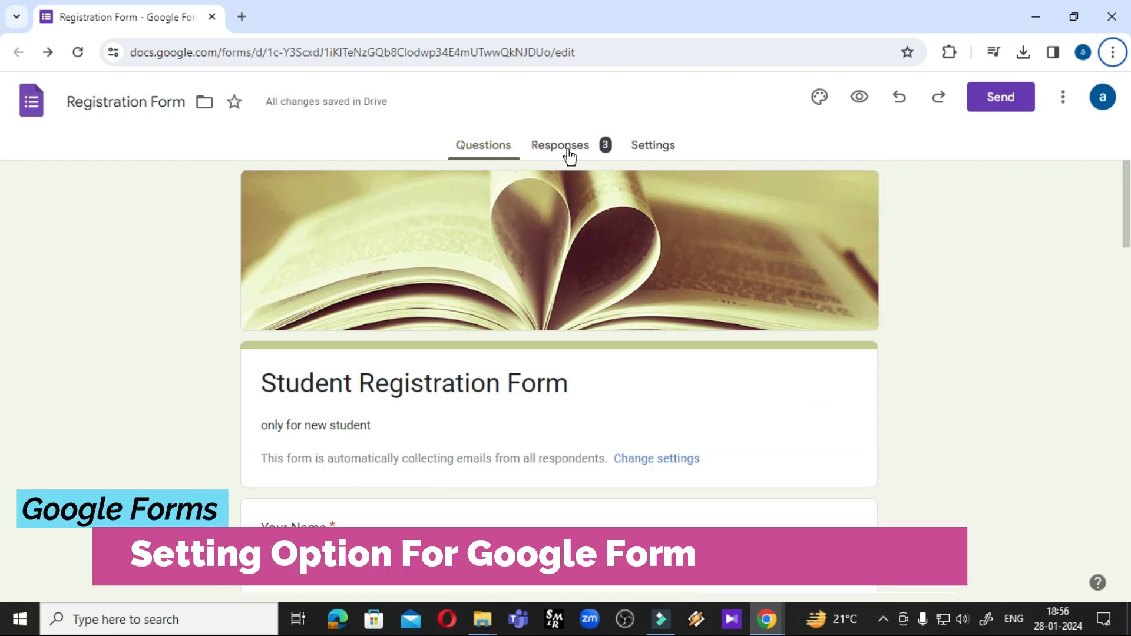
click(567, 152)
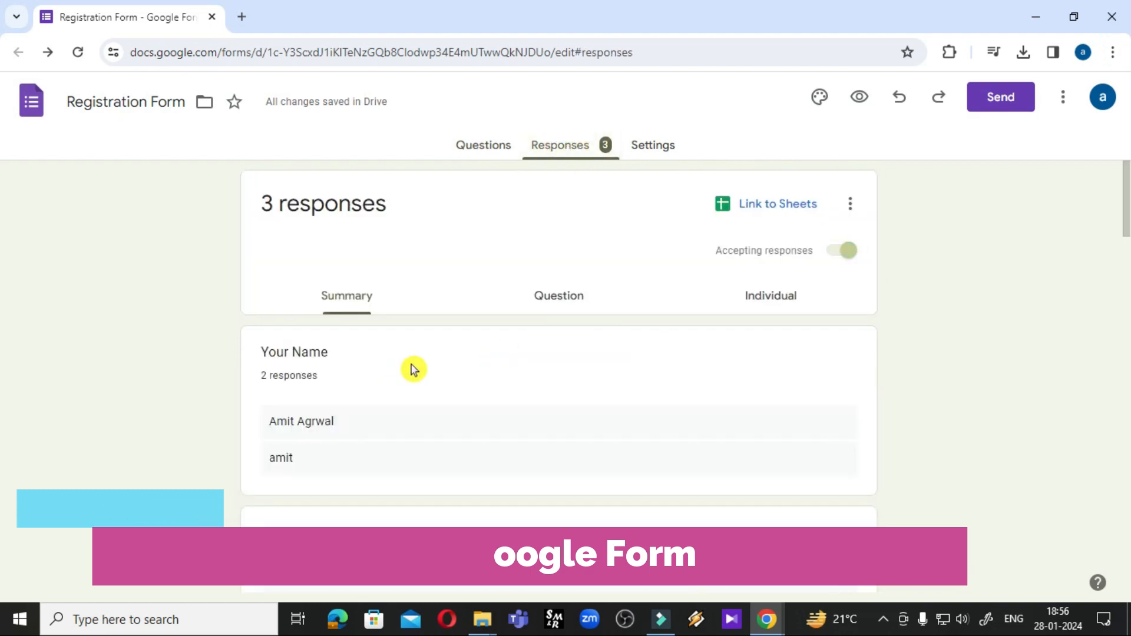
Switch off Make this a quiz in the form's Settings
scroll(413, 370, down, 9)
scroll(394, 368, up, 9)
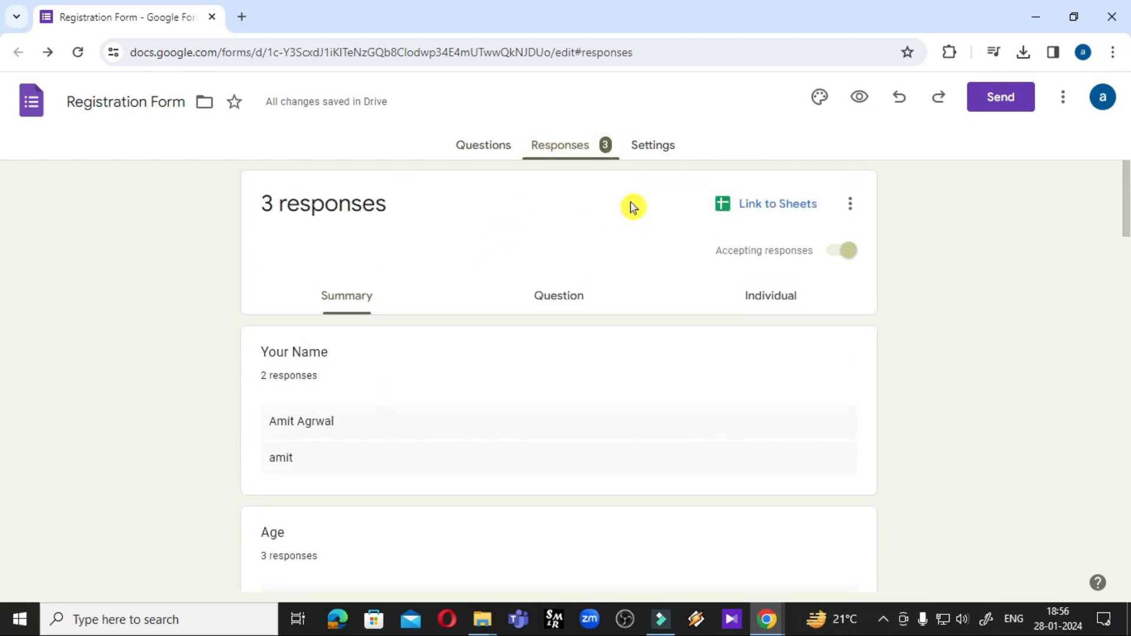
click(655, 148)
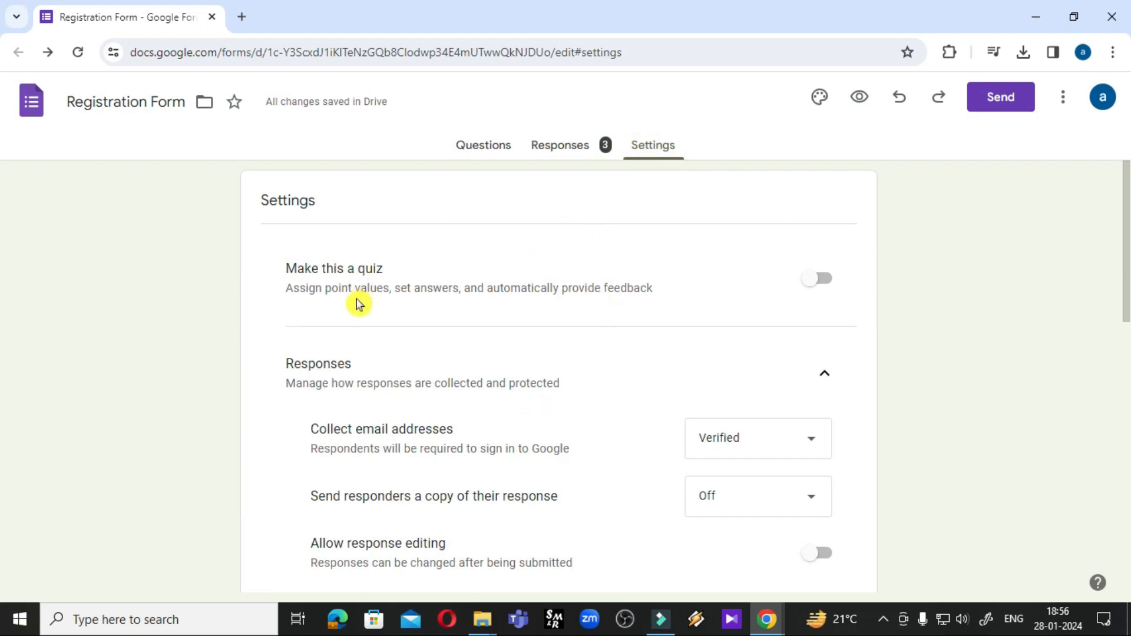
scroll(377, 338, down, 1)
scroll(353, 321, up, 1)
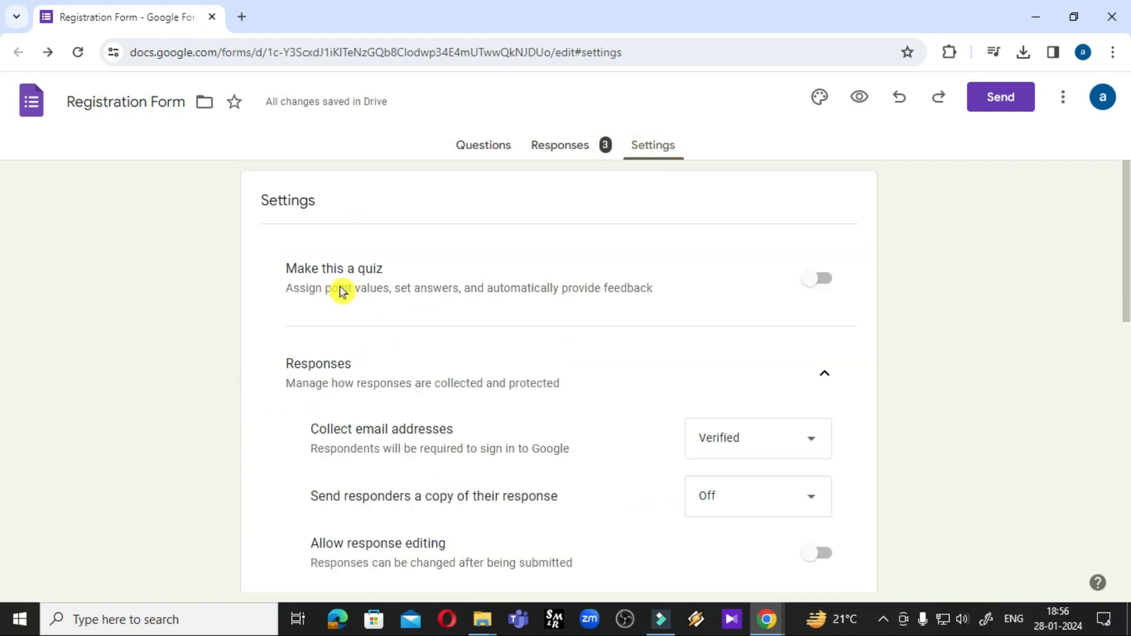
click(817, 289)
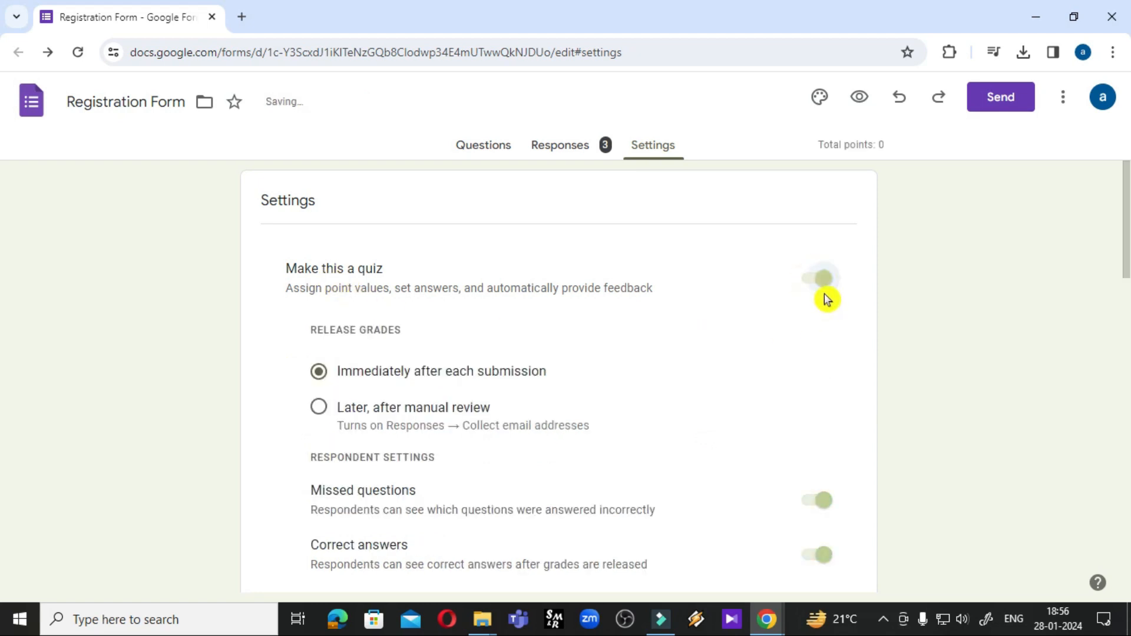
click(826, 288)
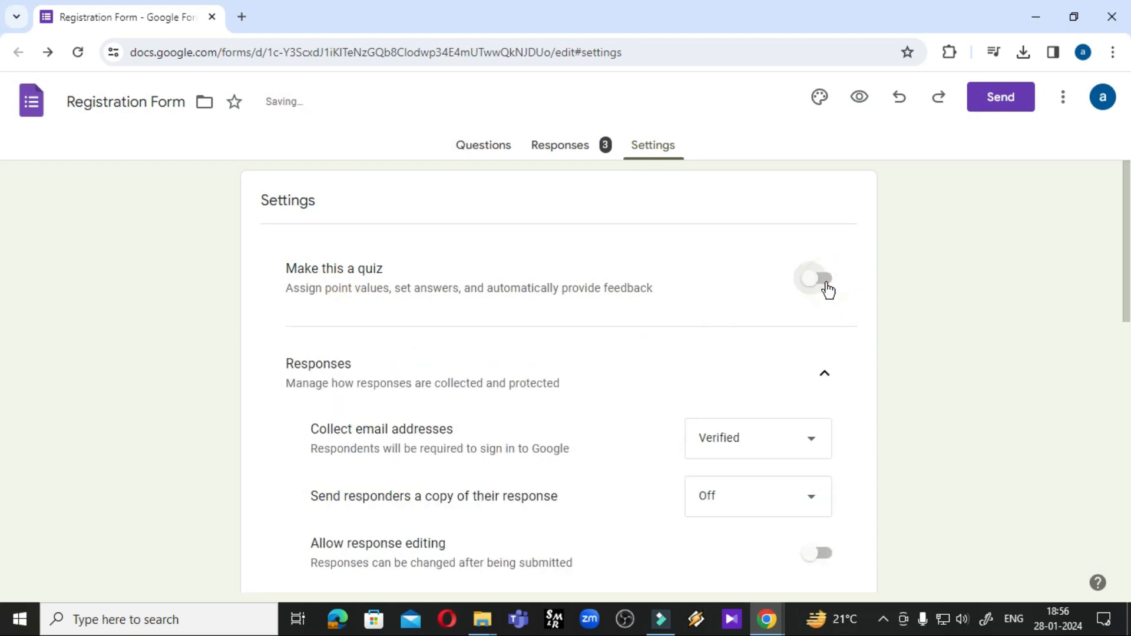
click(810, 289)
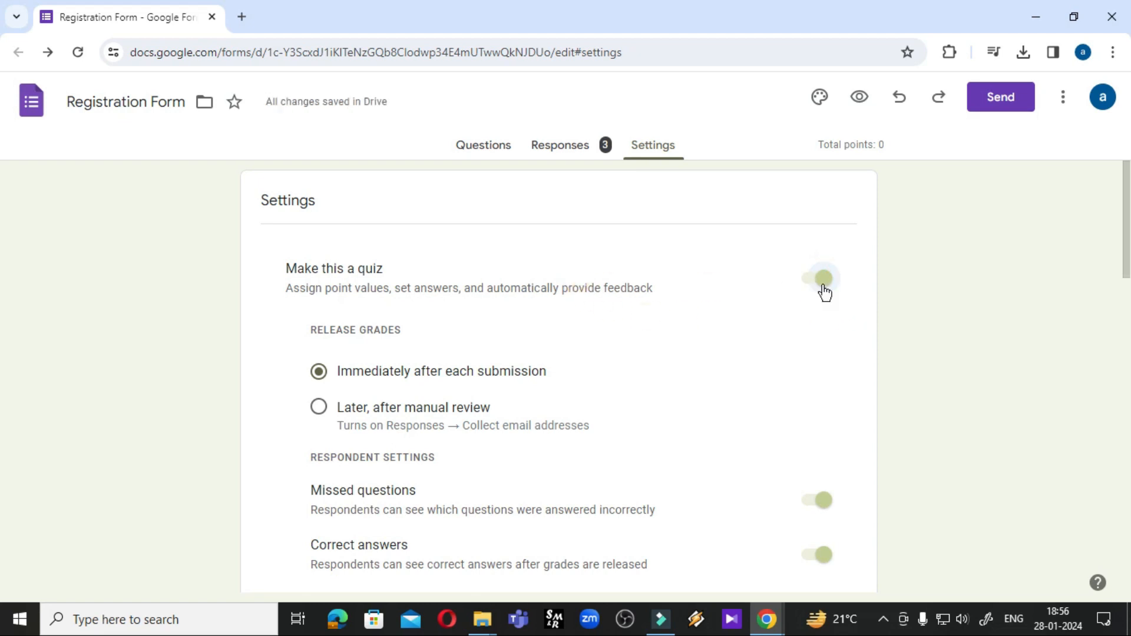
click(824, 288)
Leave Allow response editing off after toggling it, and open the live form
scroll(808, 291, down, 5)
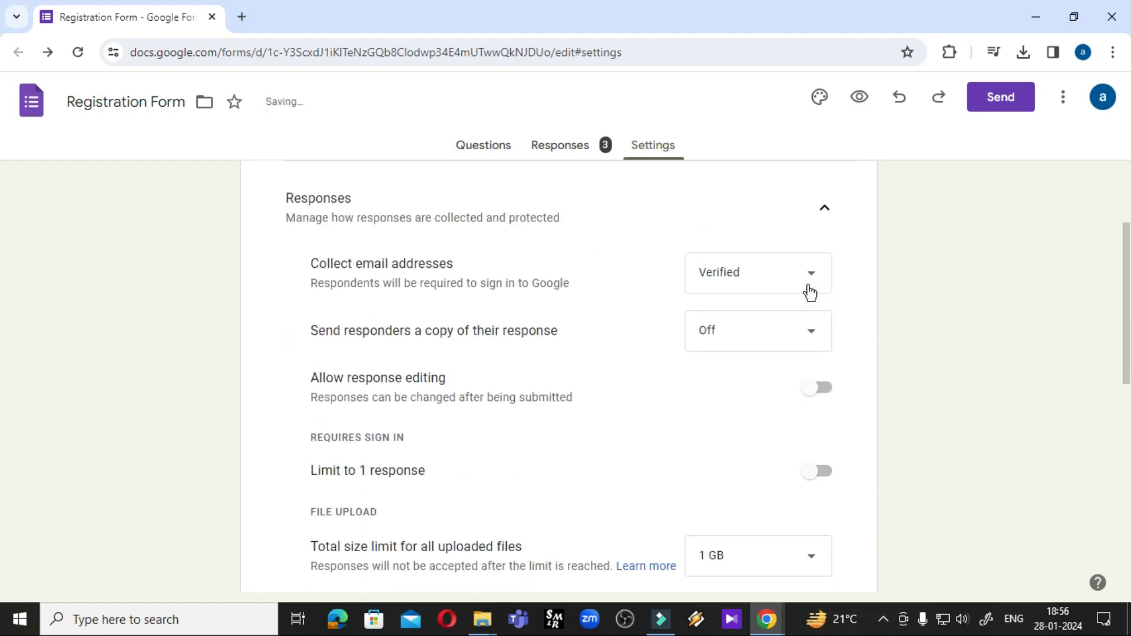
scroll(352, 260, up, 1)
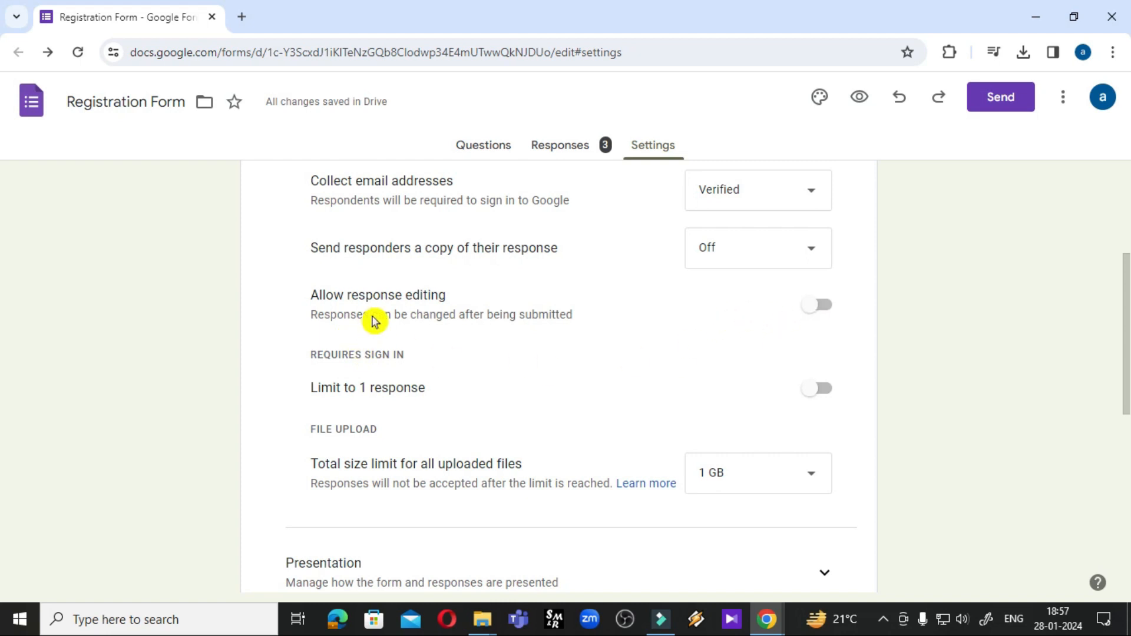
click(820, 313)
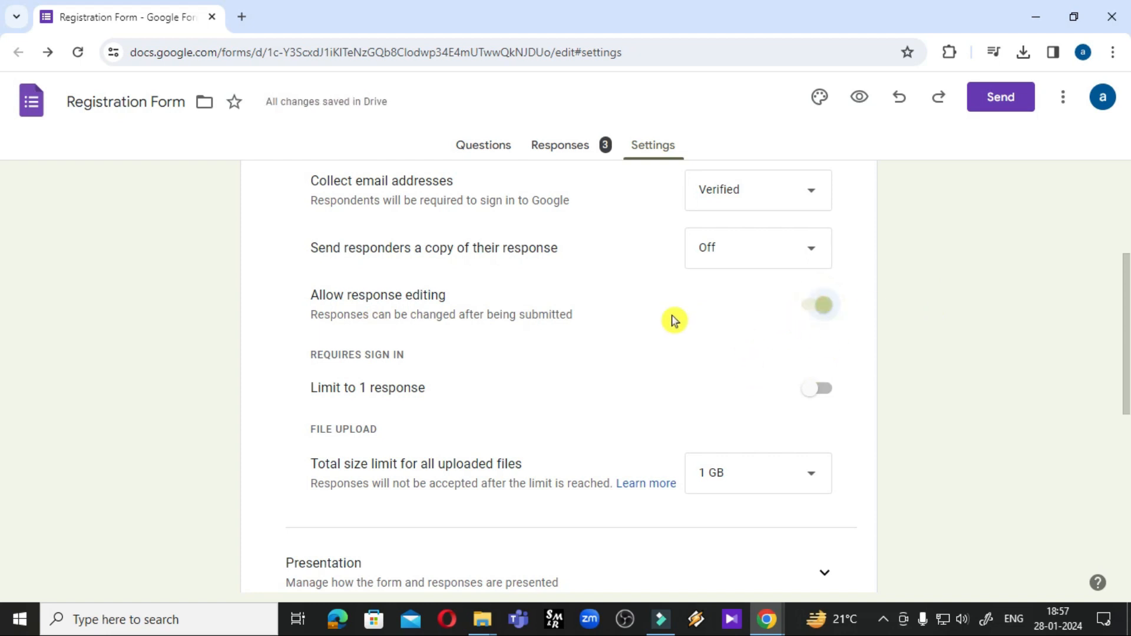
click(823, 312)
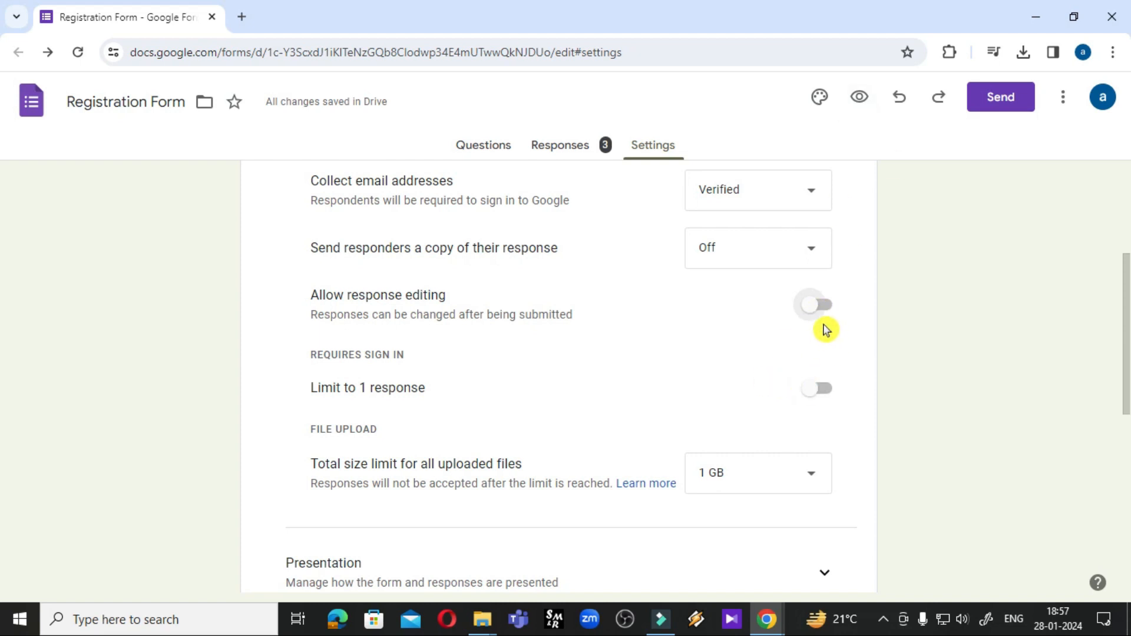
click(859, 98)
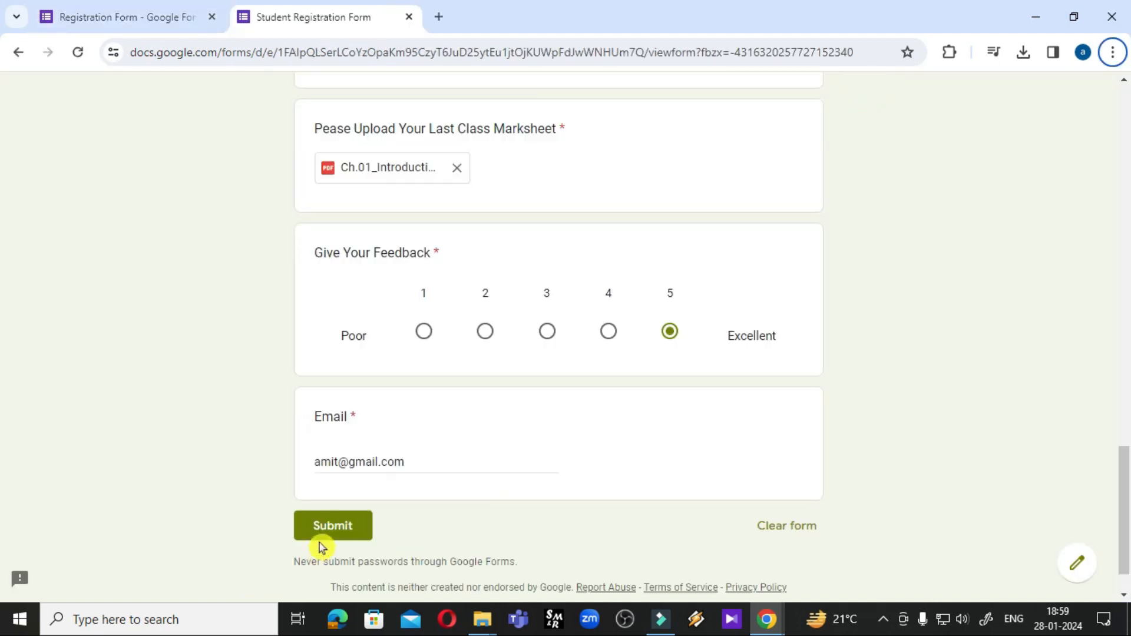
Submit the filled-in registration, load a fresh blank form, and return to the editor
click(332, 536)
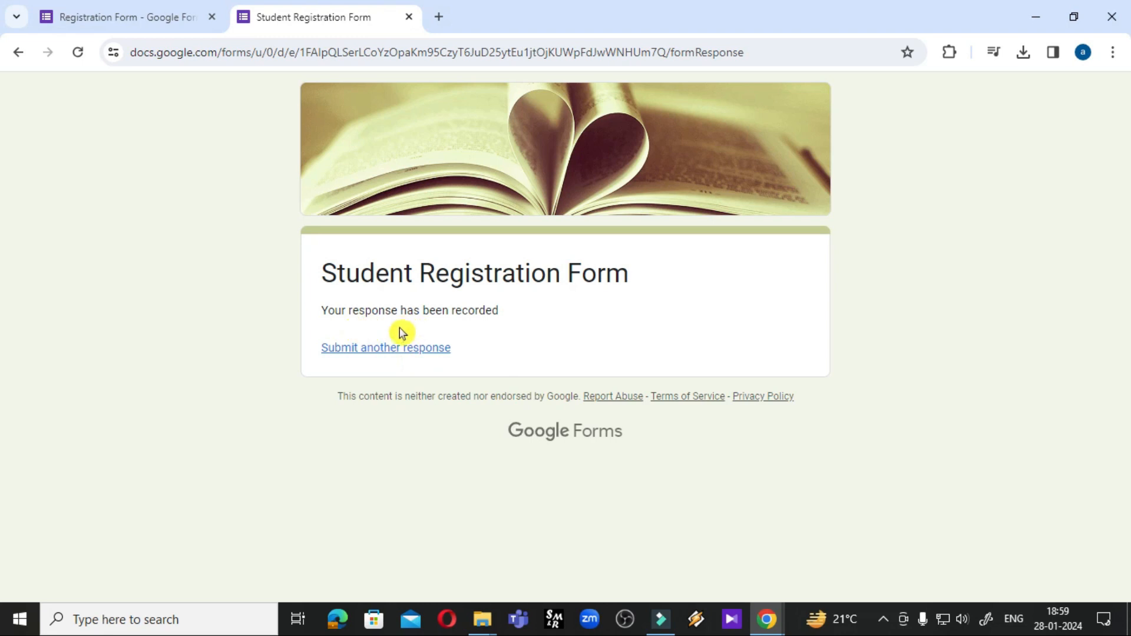
click(373, 351)
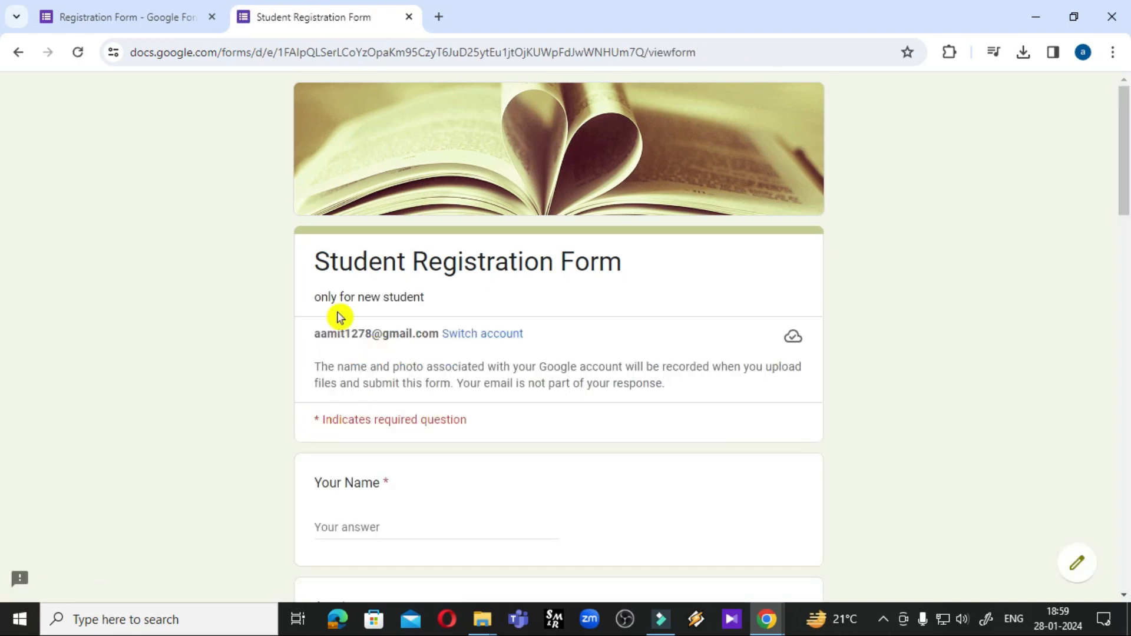
click(175, 19)
Turn on Allow response editing and switch to the live form
scroll(463, 386, down, 5)
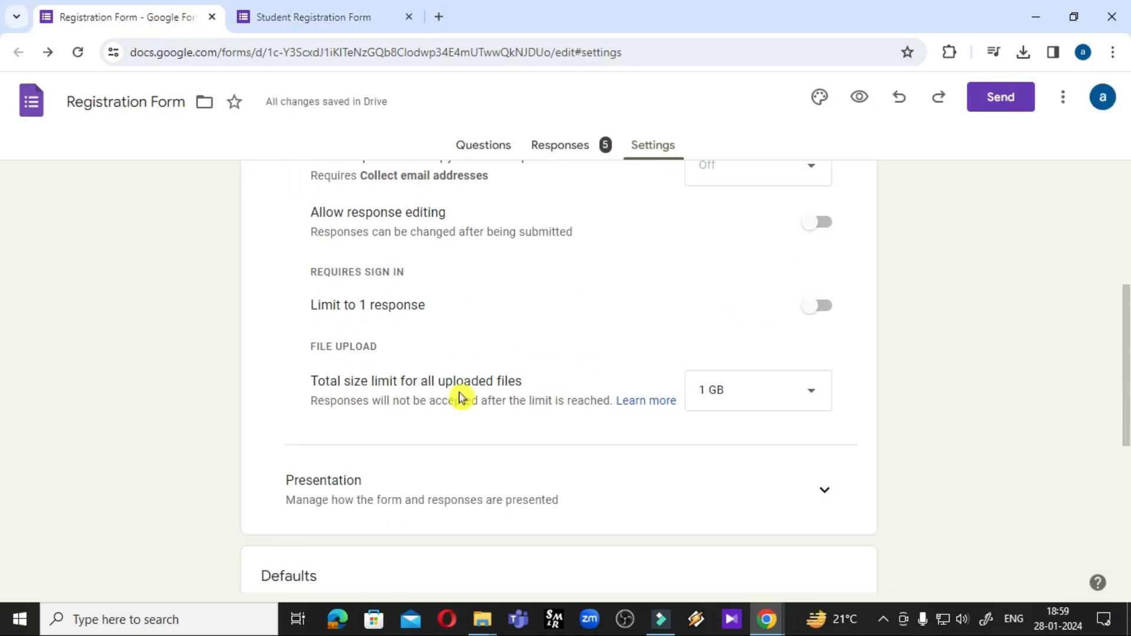
scroll(407, 357, up, 1)
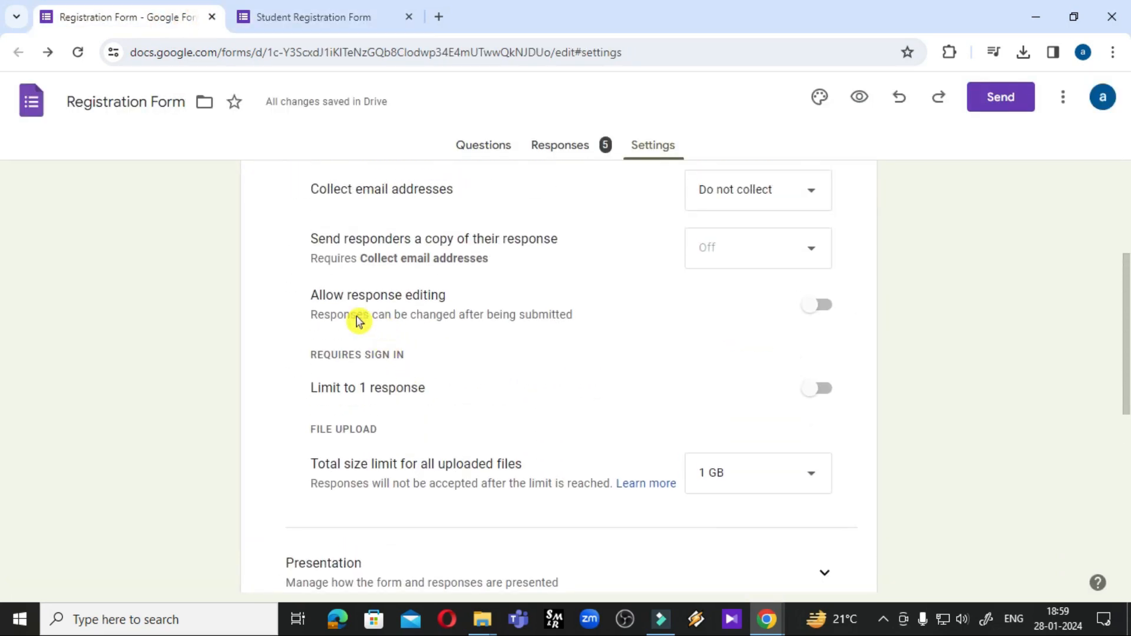
click(814, 306)
click(291, 15)
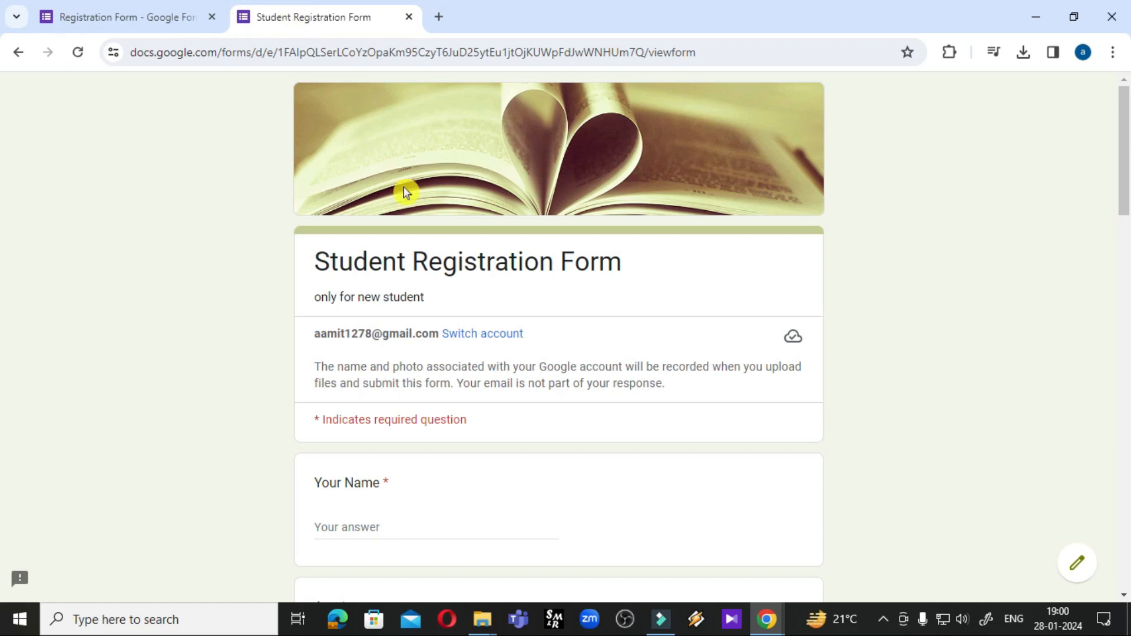
Enter a placeholder name, age 3, B.Sc. Maths, birth date 17-01-2024 and a father's name
scroll(404, 192, down, 3)
click(348, 358)
text(hdh)
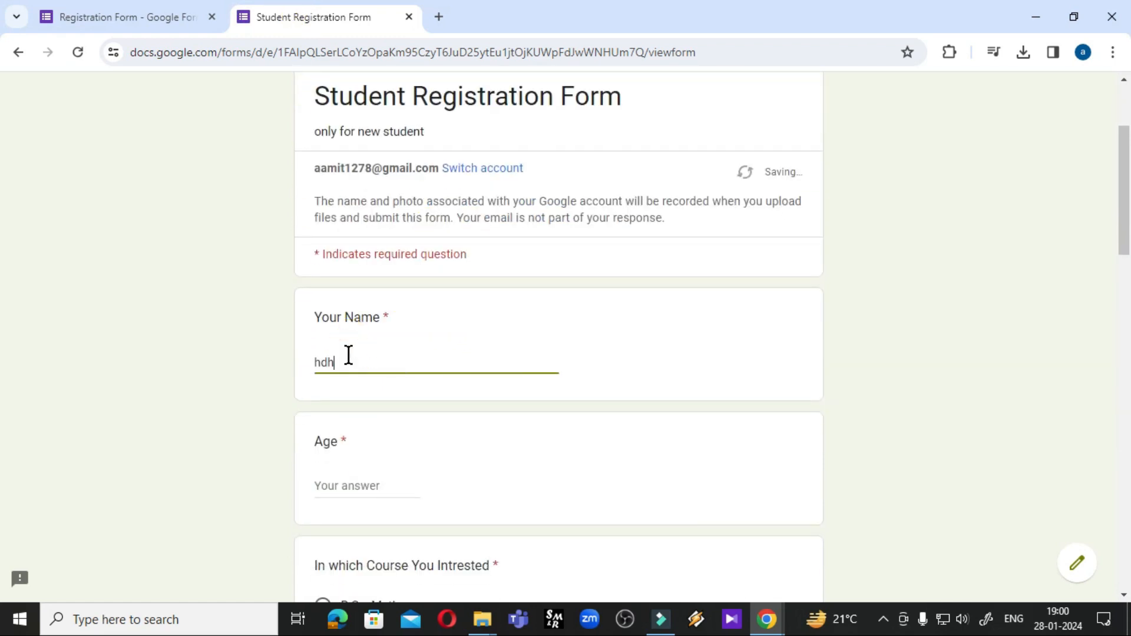
scroll(352, 354, down, 4)
click(348, 240)
text(30)
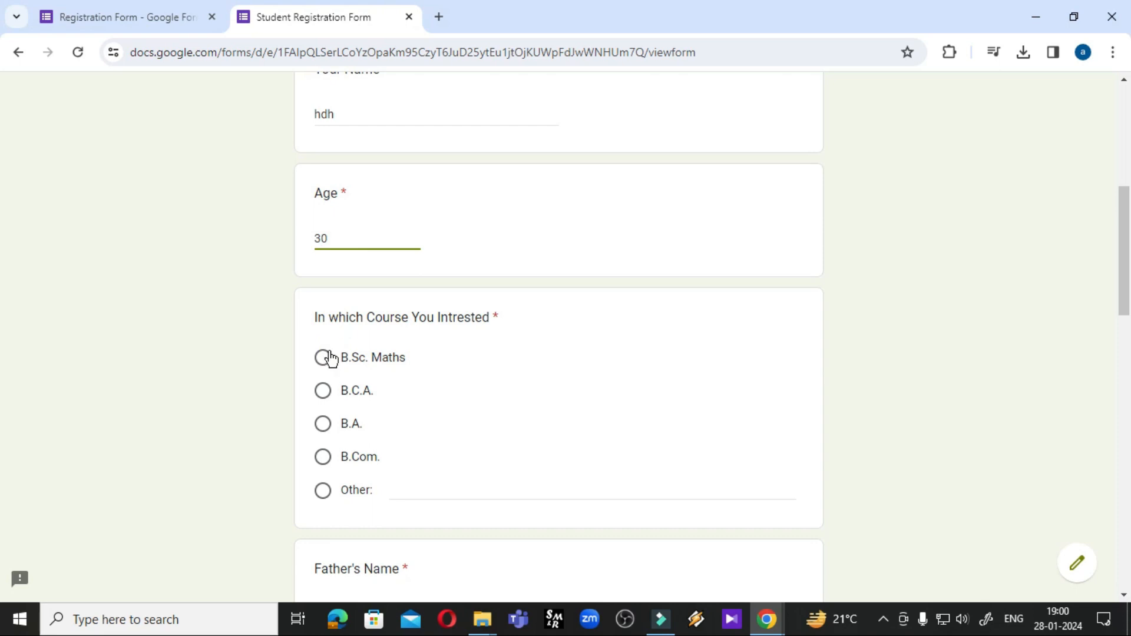
click(328, 357)
scroll(371, 359, down, 7)
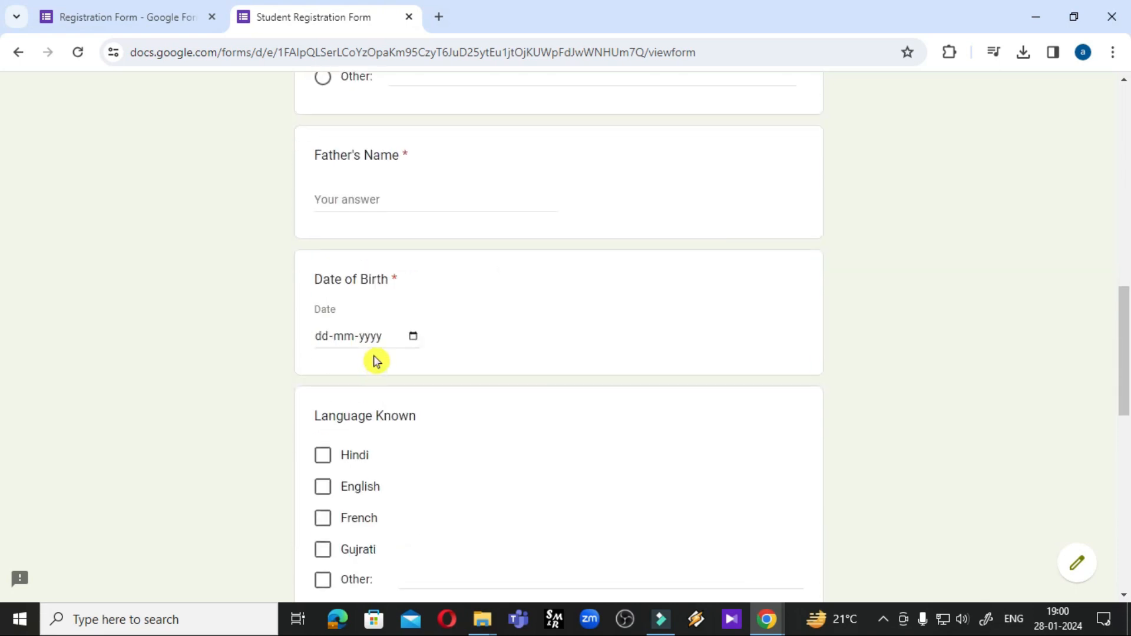
click(414, 340)
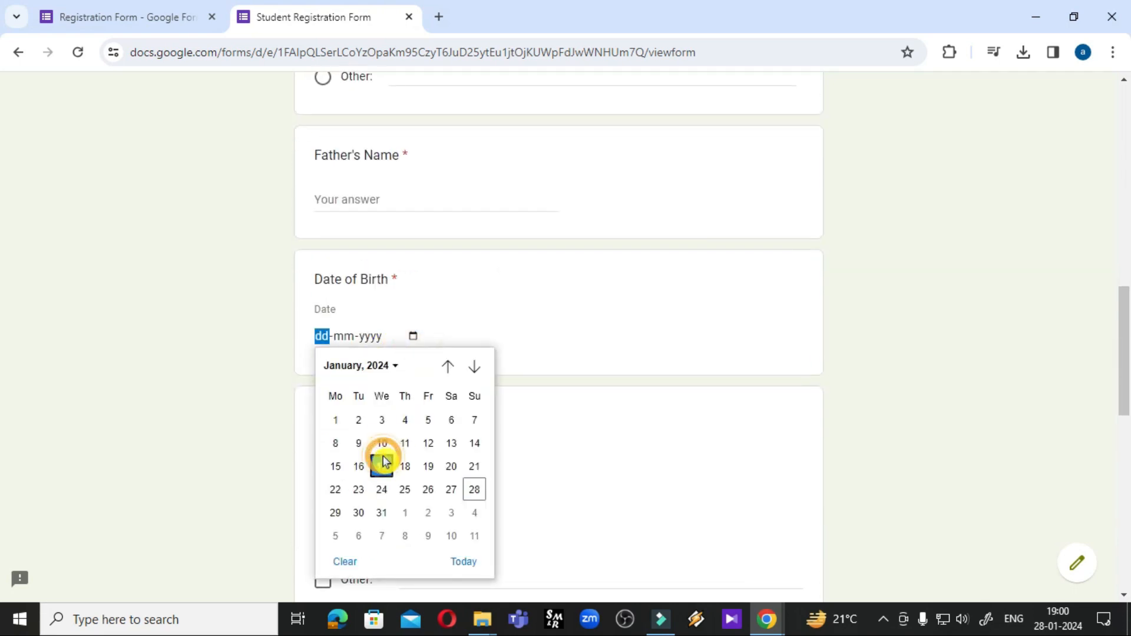
click(381, 464)
click(368, 206)
text(hgvfdd)
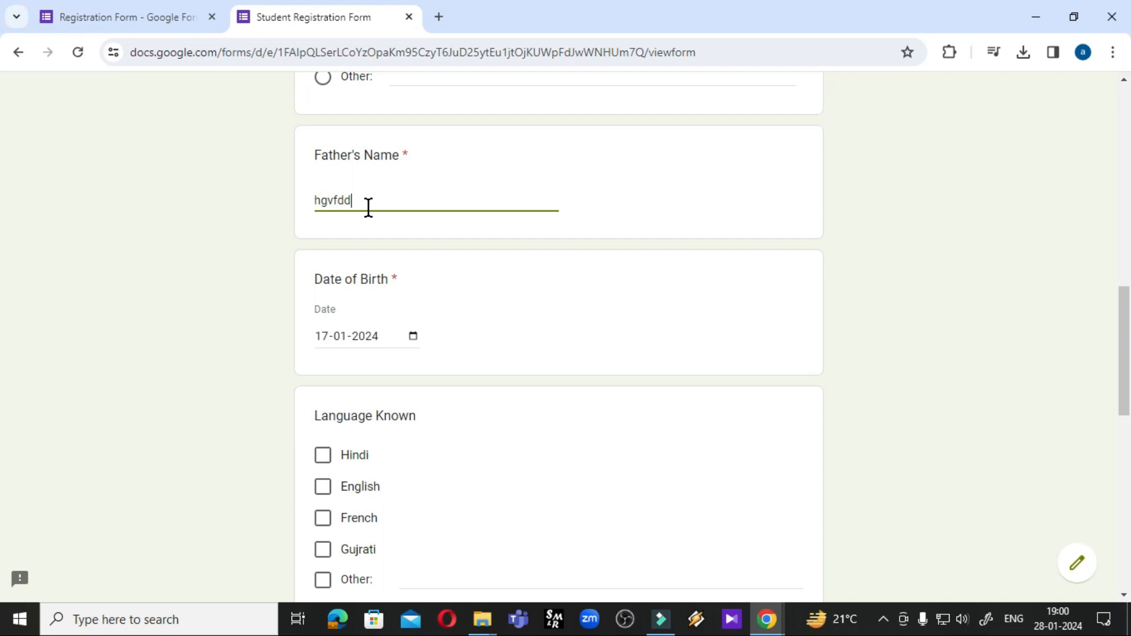
scroll(353, 247, down, 3)
Tick Hindi and English, choose Male, rate feedback 5, and upload the marksheet PDF
click(323, 289)
click(322, 321)
click(373, 544)
scroll(353, 551, down, 6)
click(353, 529)
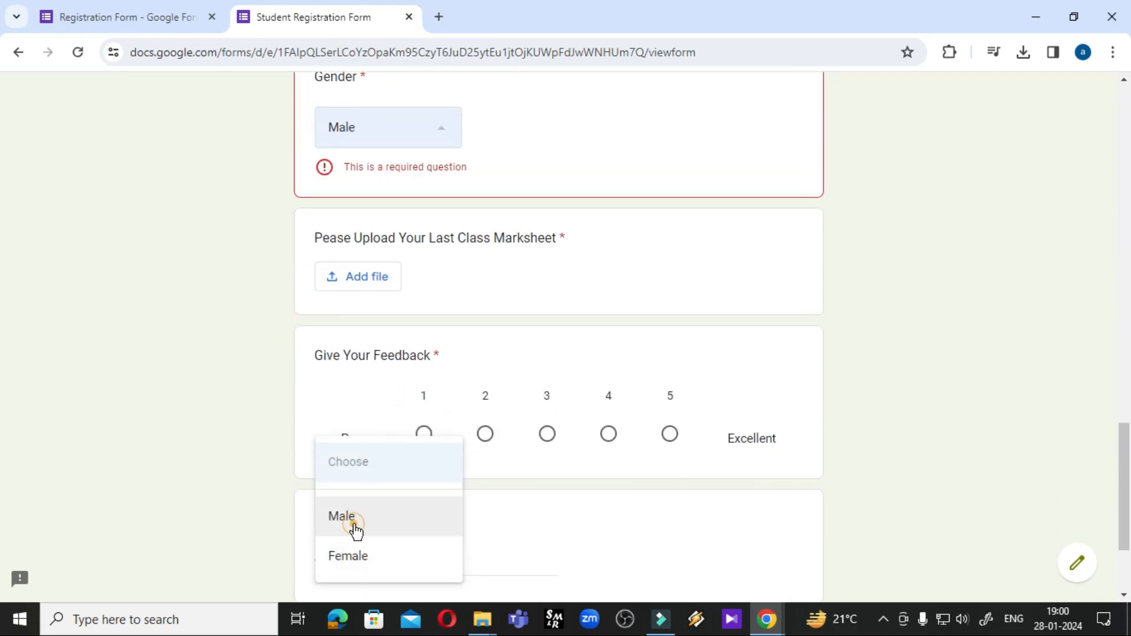
click(673, 414)
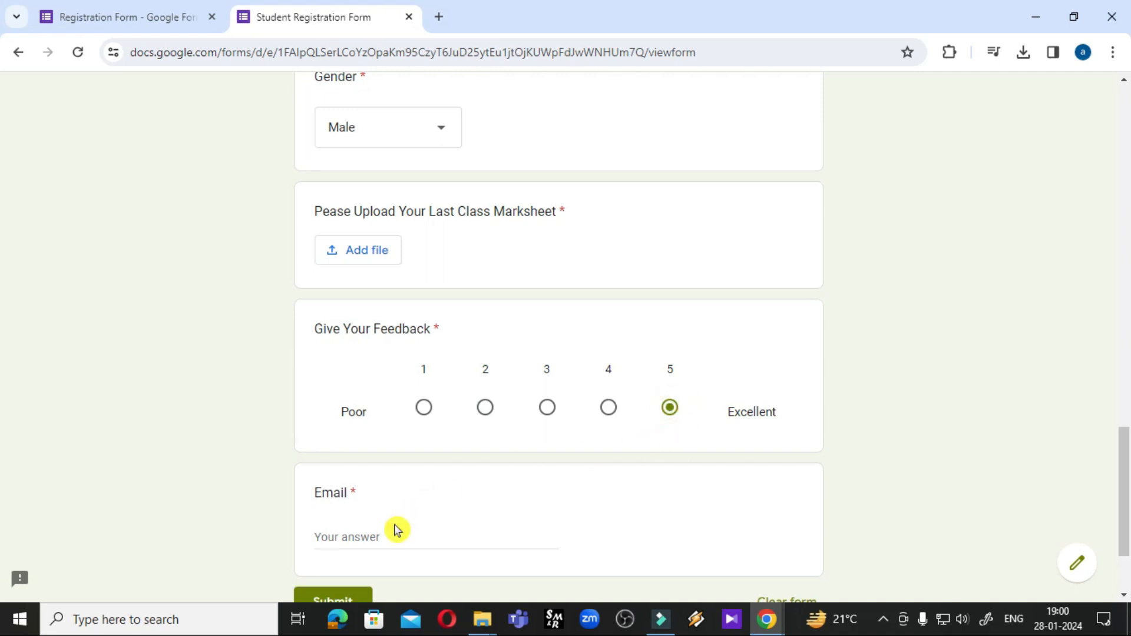
click(370, 268)
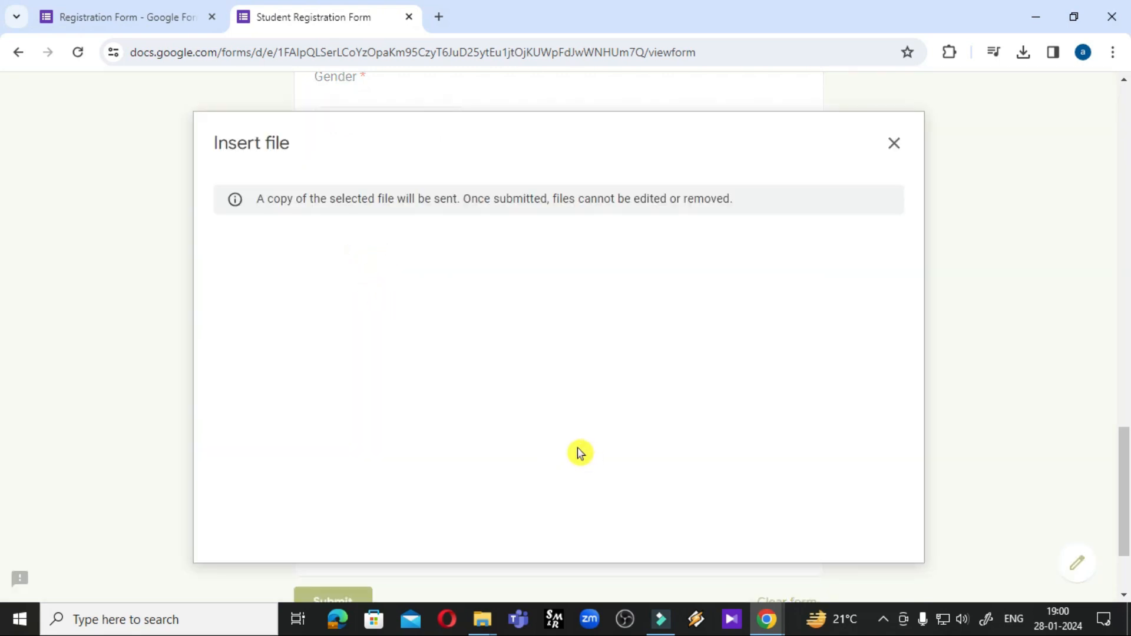
click(550, 465)
double_click(189, 182)
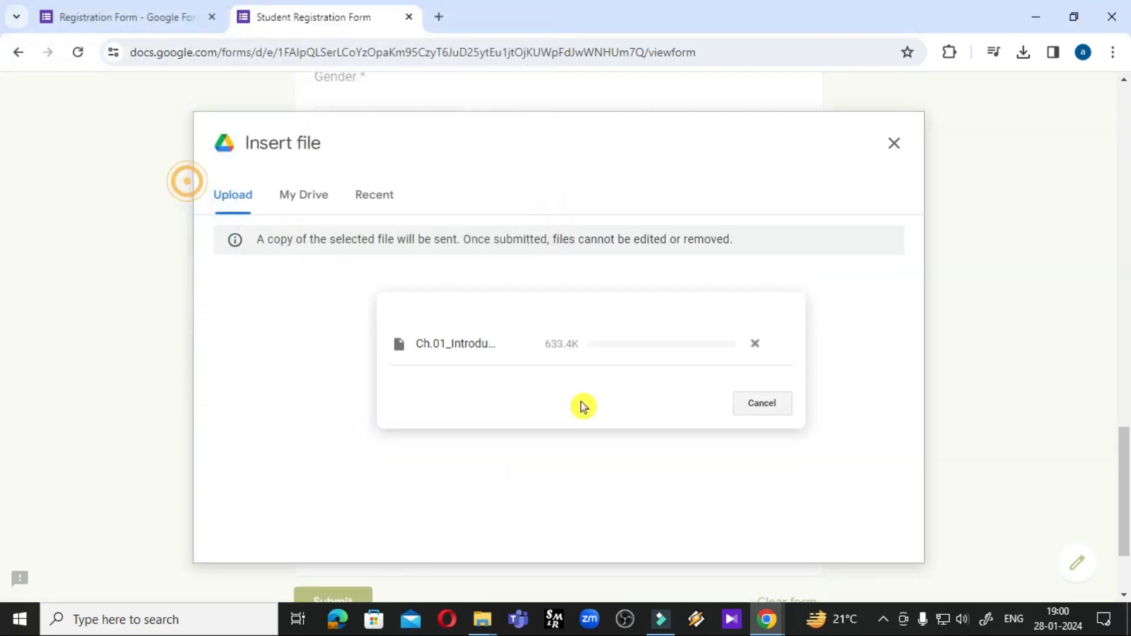
Fill in the Email answer, submit the response, and reopen it for editing
scroll(611, 424, down, 3)
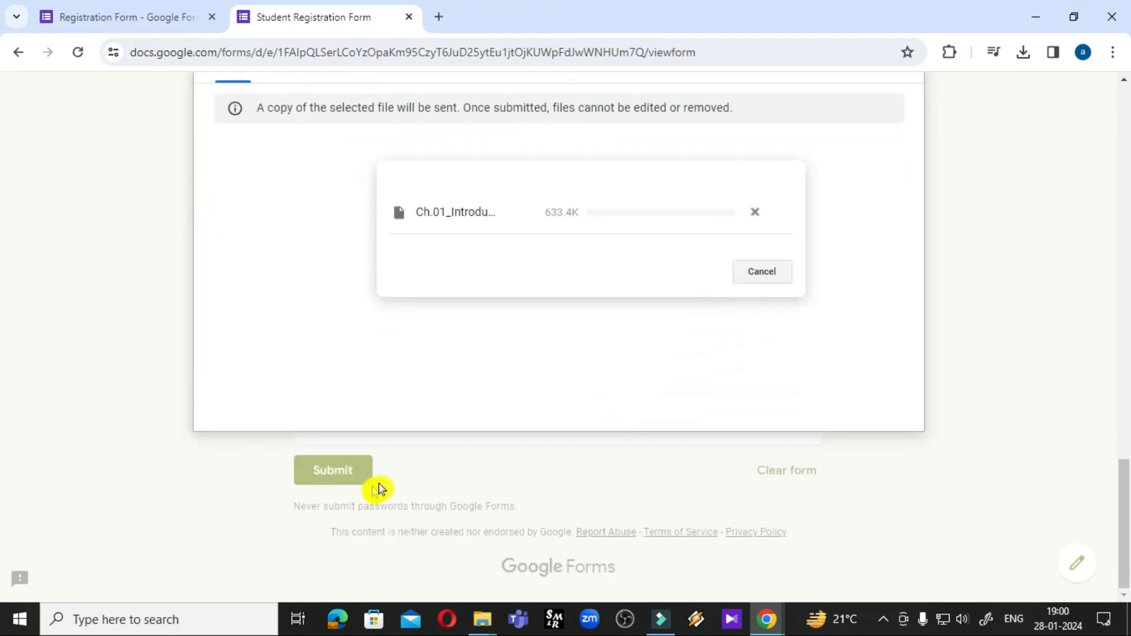
click(369, 405)
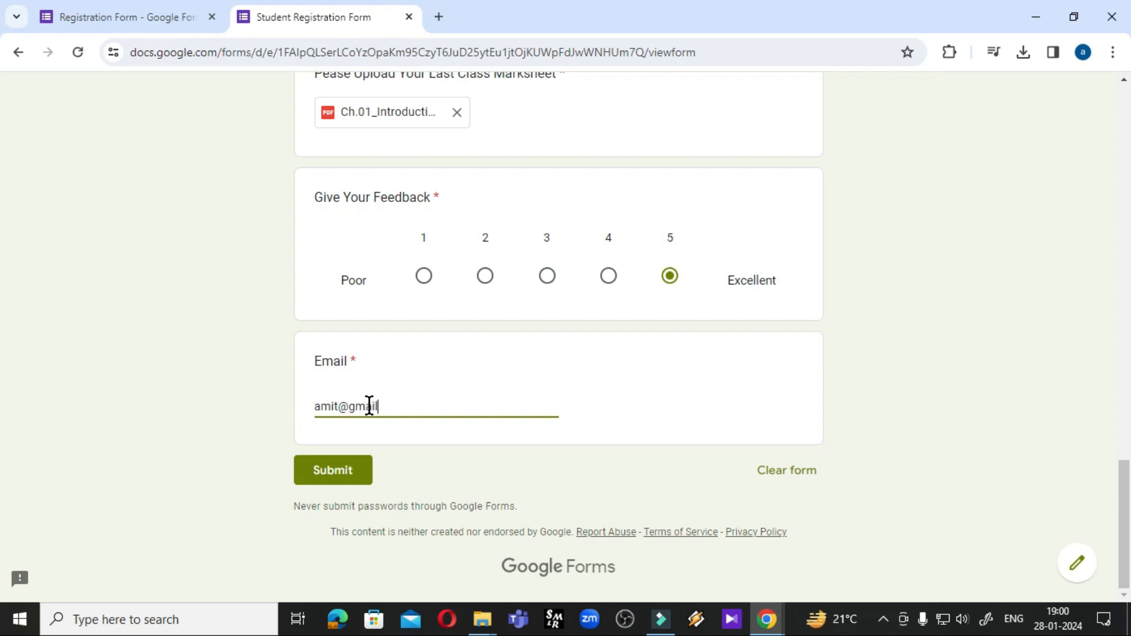
click(345, 469)
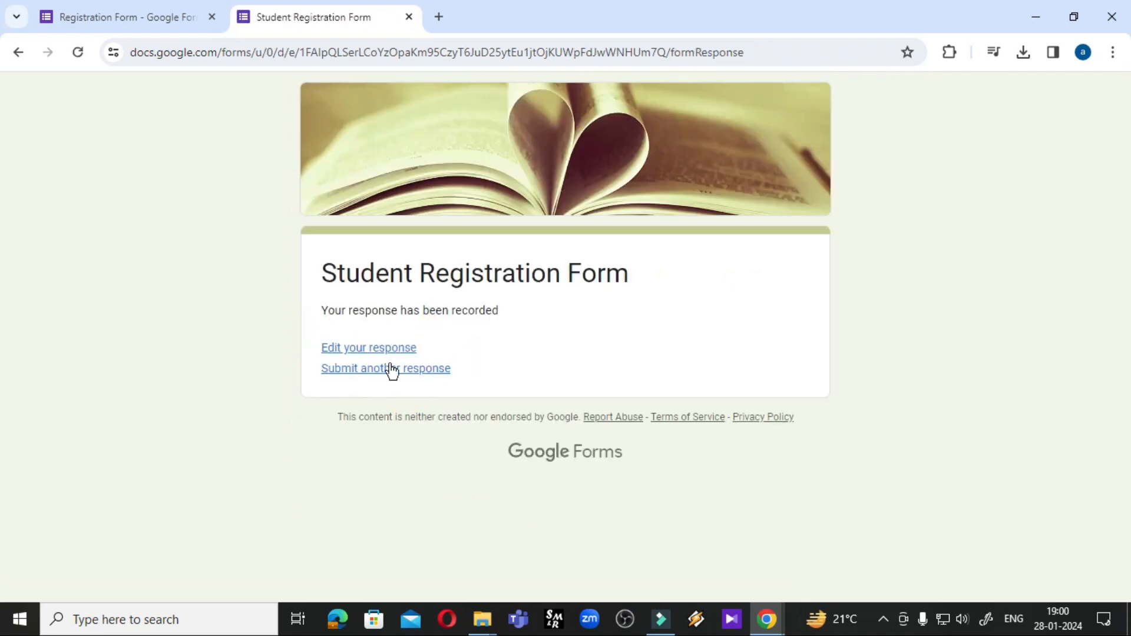
click(370, 353)
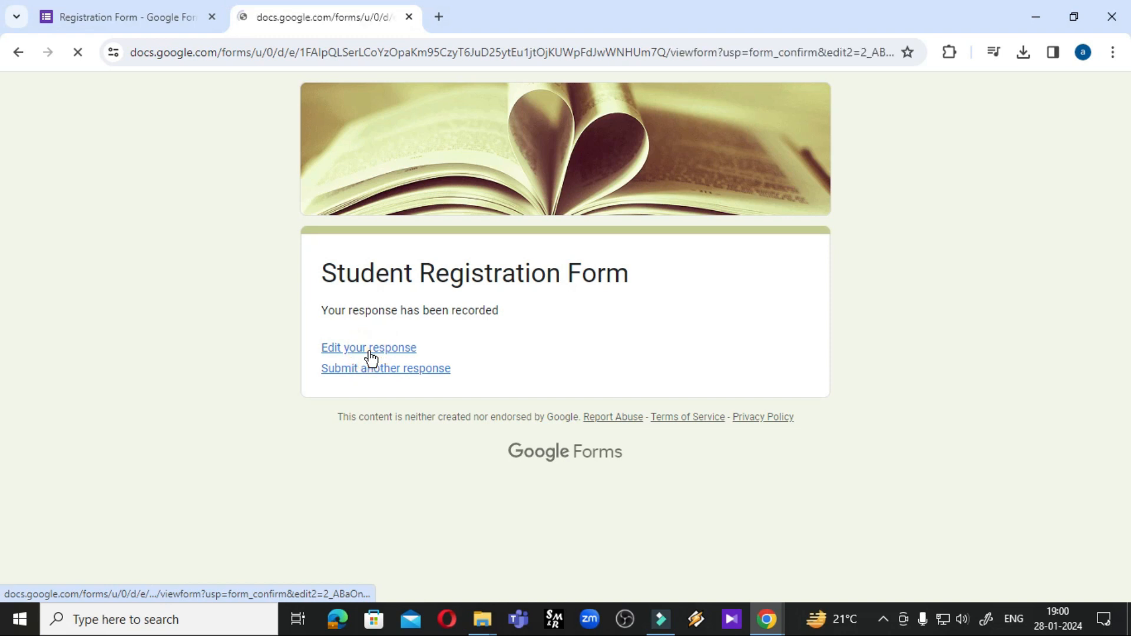
Toggle the one-response limit on and back off in Settings, then return to Questions
scroll(440, 490, down, 5)
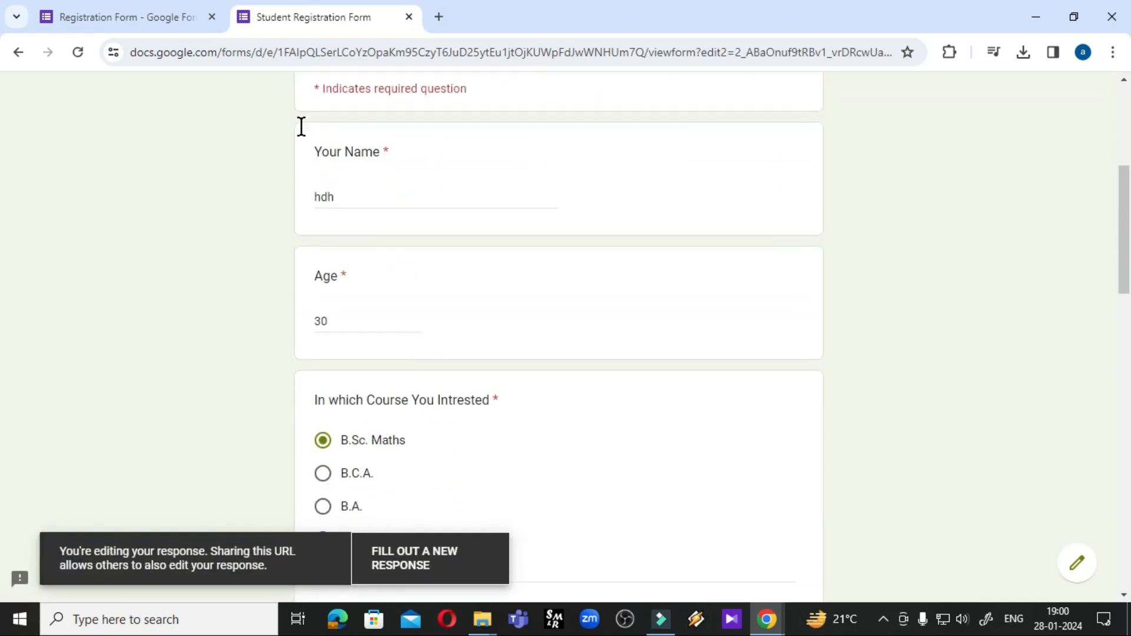
click(150, 19)
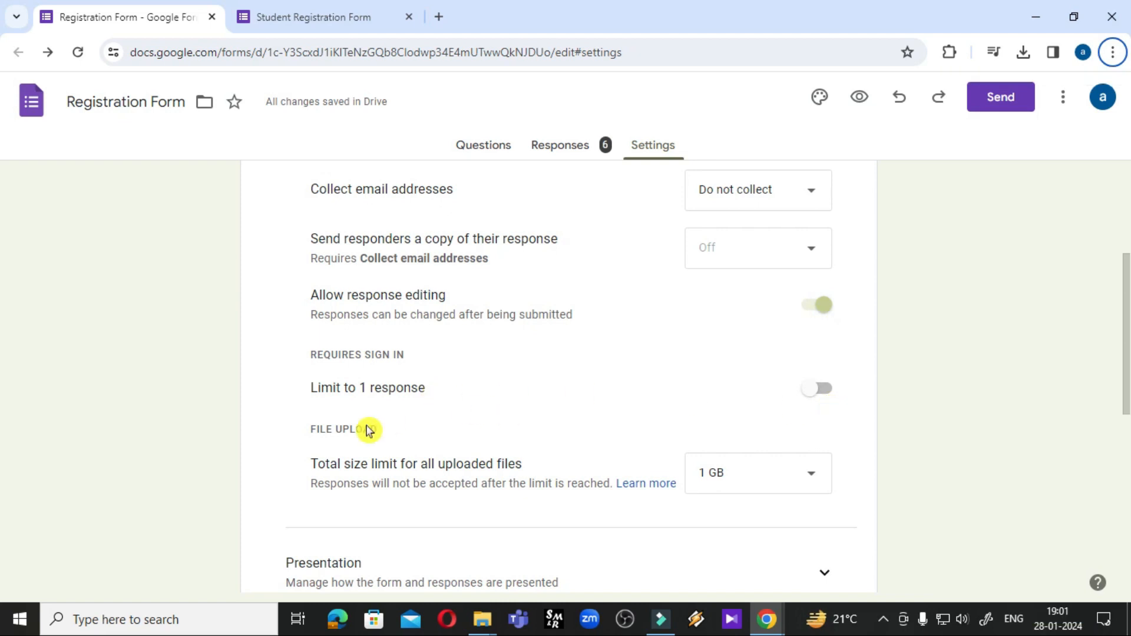
click(810, 393)
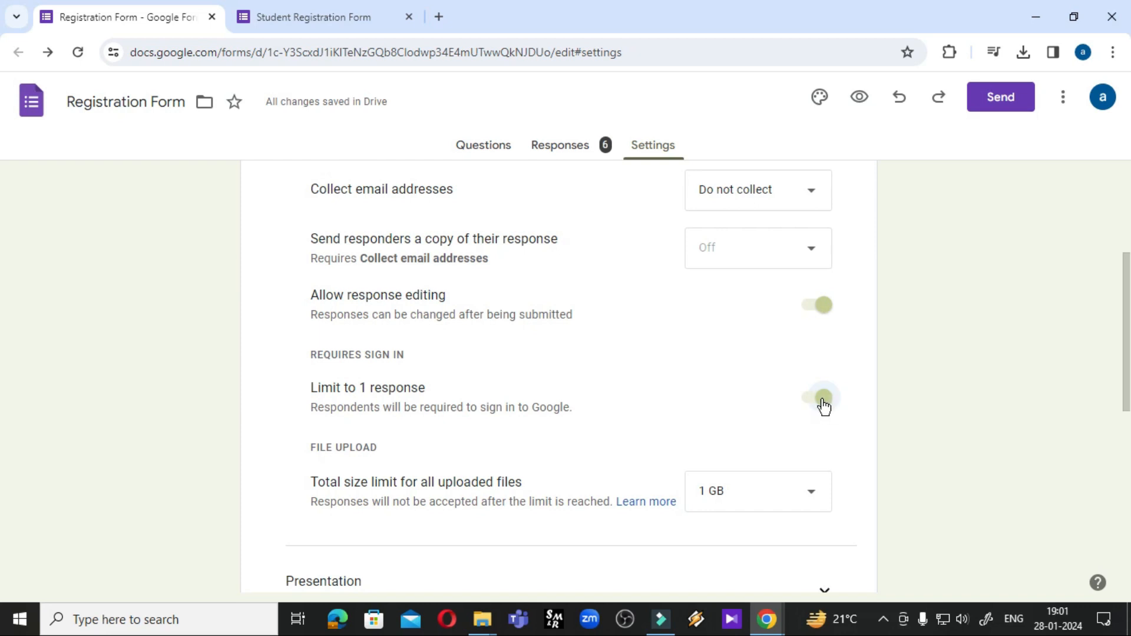
click(824, 403)
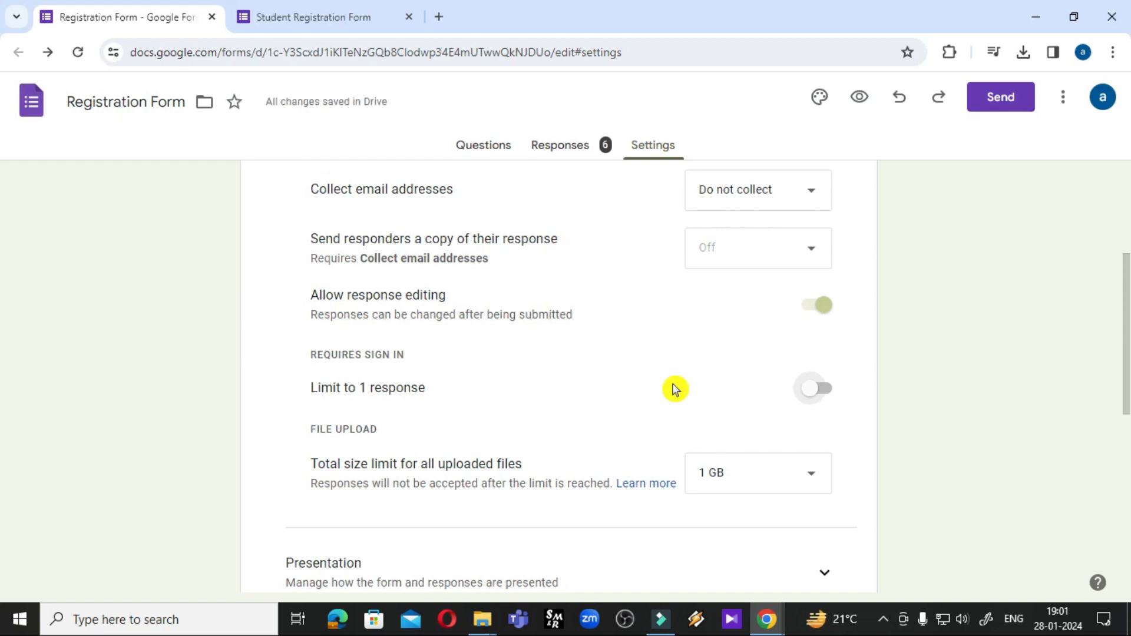
click(483, 144)
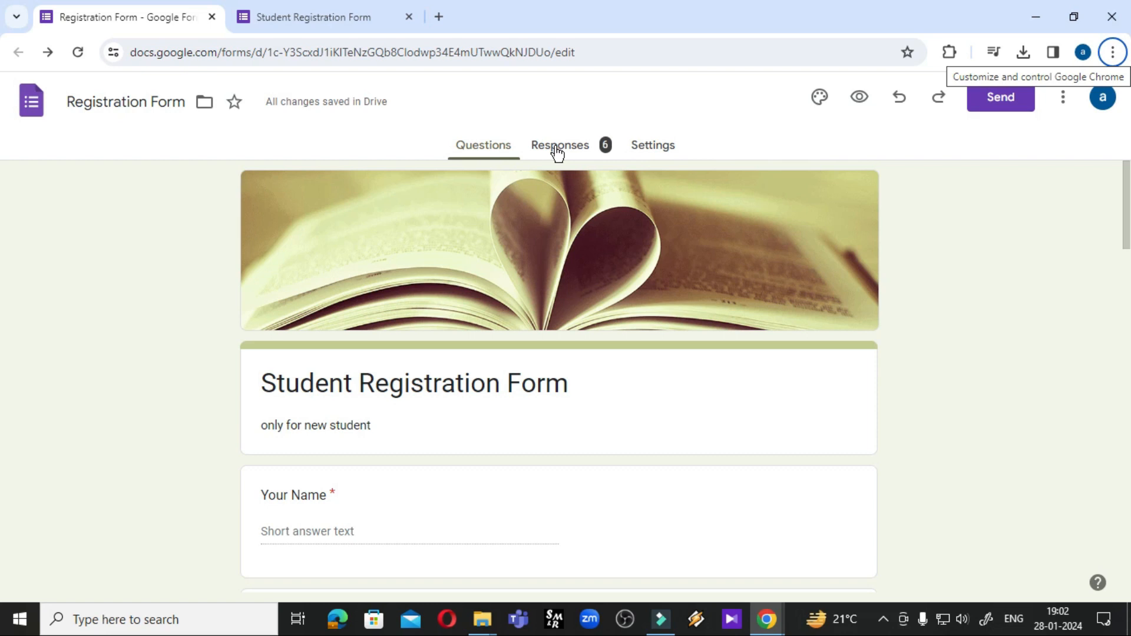
Review the summary charts for all 6 responses, then open them in the linked spreadsheet
click(557, 154)
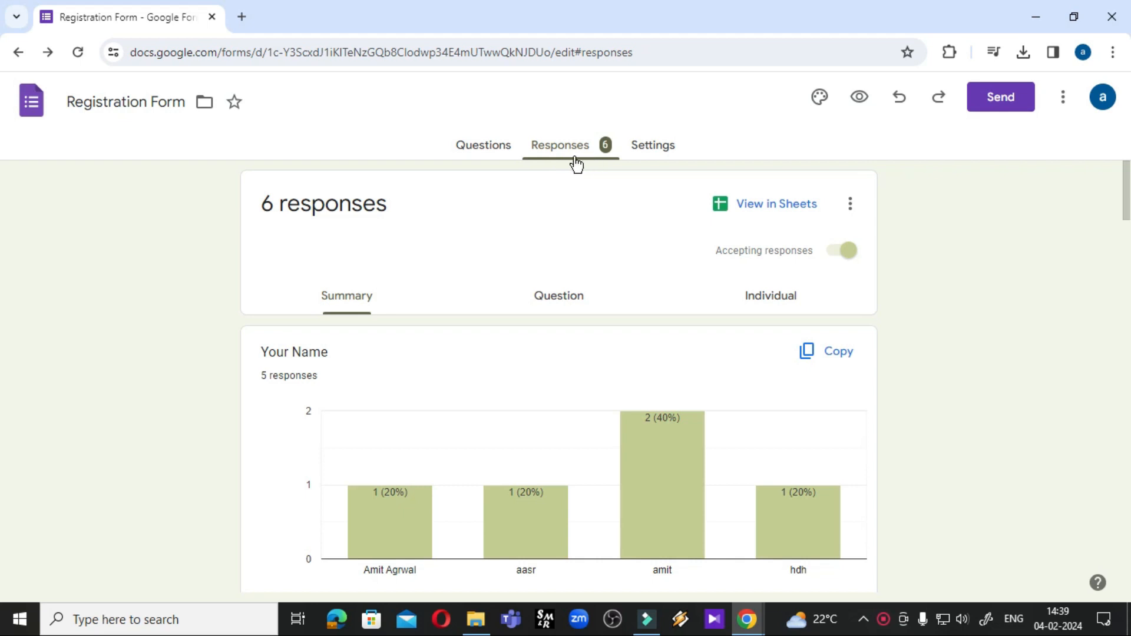
scroll(592, 267, down, 15)
scroll(592, 267, down, 20)
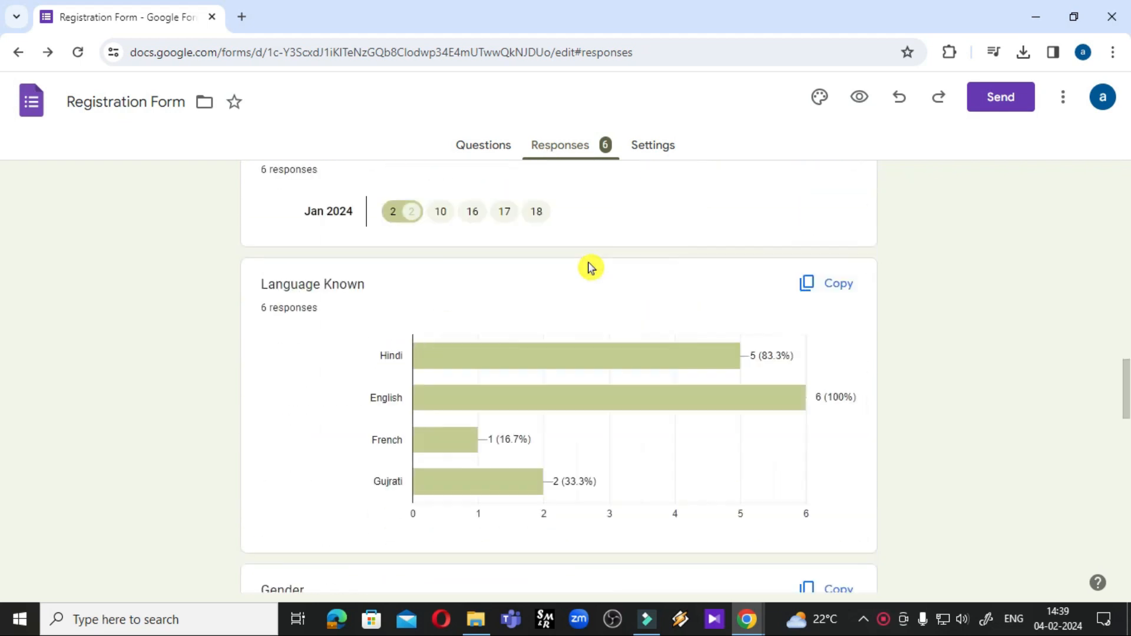
scroll(590, 267, down, 3)
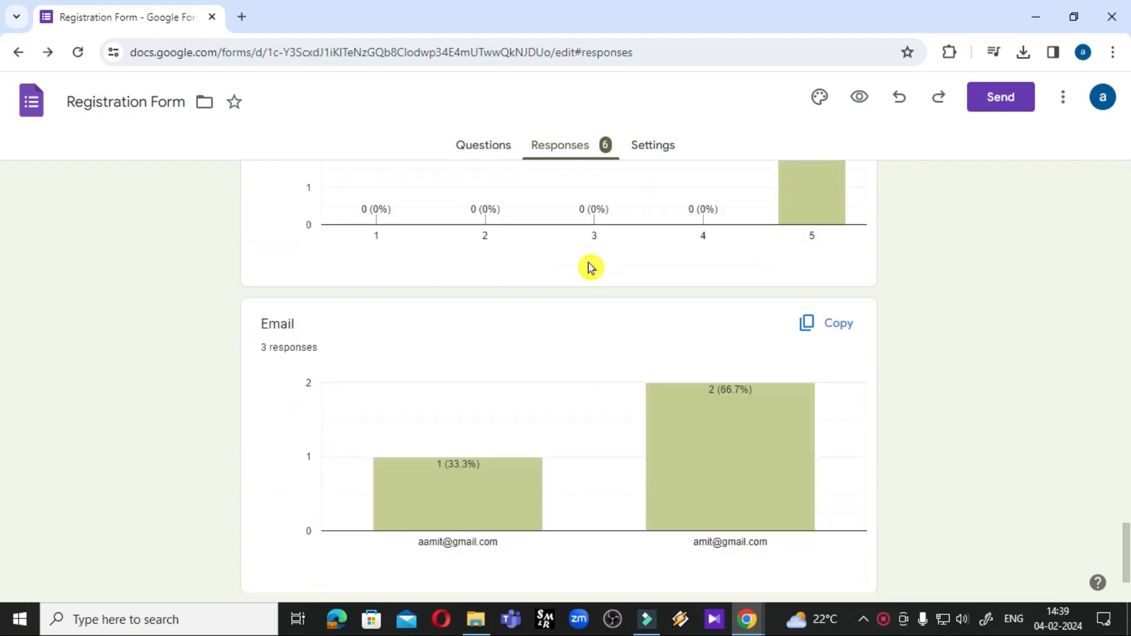
scroll(590, 267, up, 15)
scroll(591, 267, up, 10)
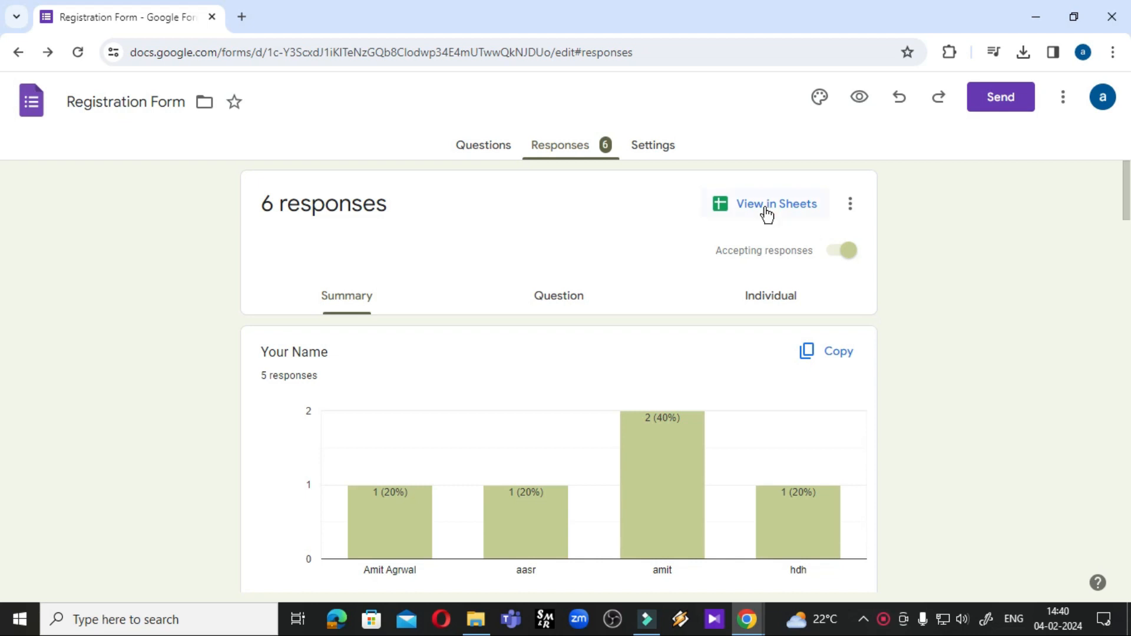
click(724, 207)
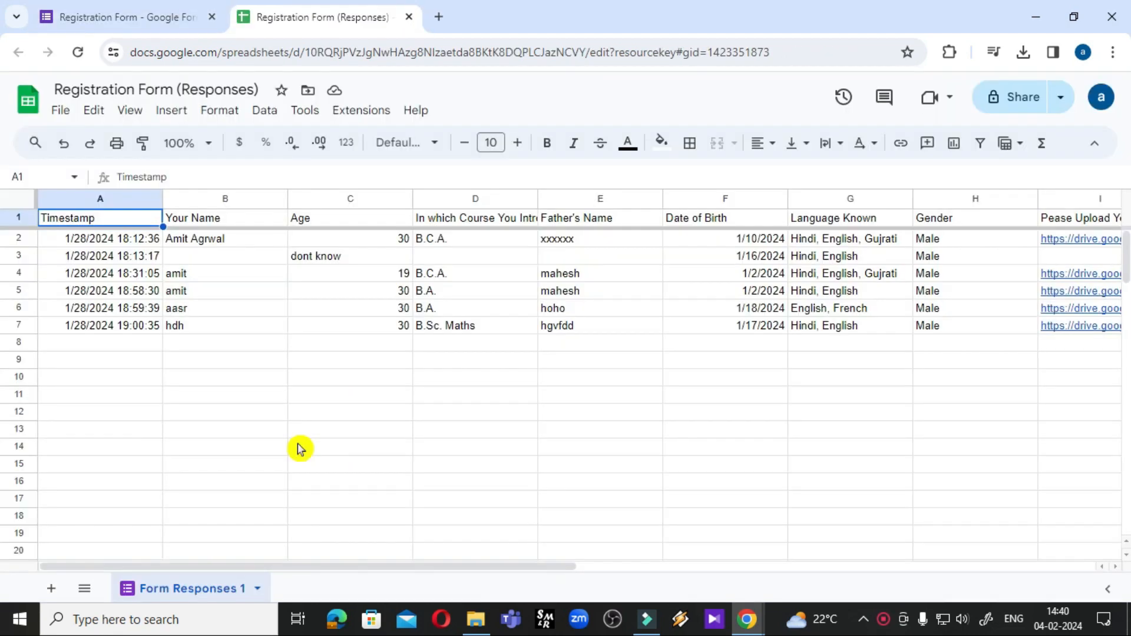
Scroll across the response columns in the spreadsheet, then close its tab
drag(361, 568, 255, 565)
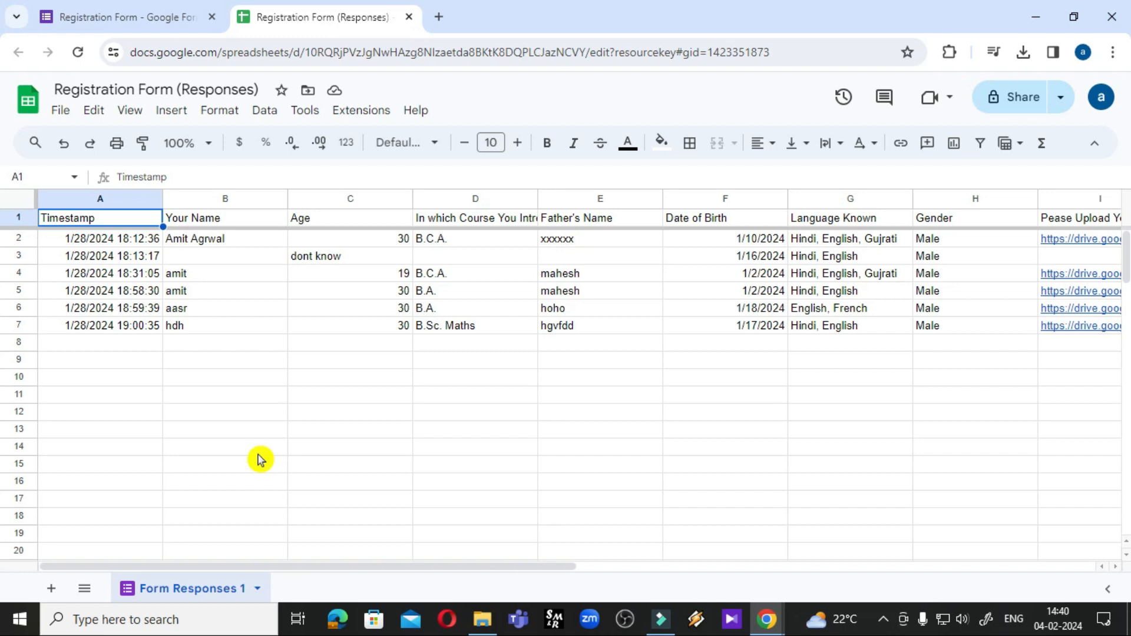
click(409, 17)
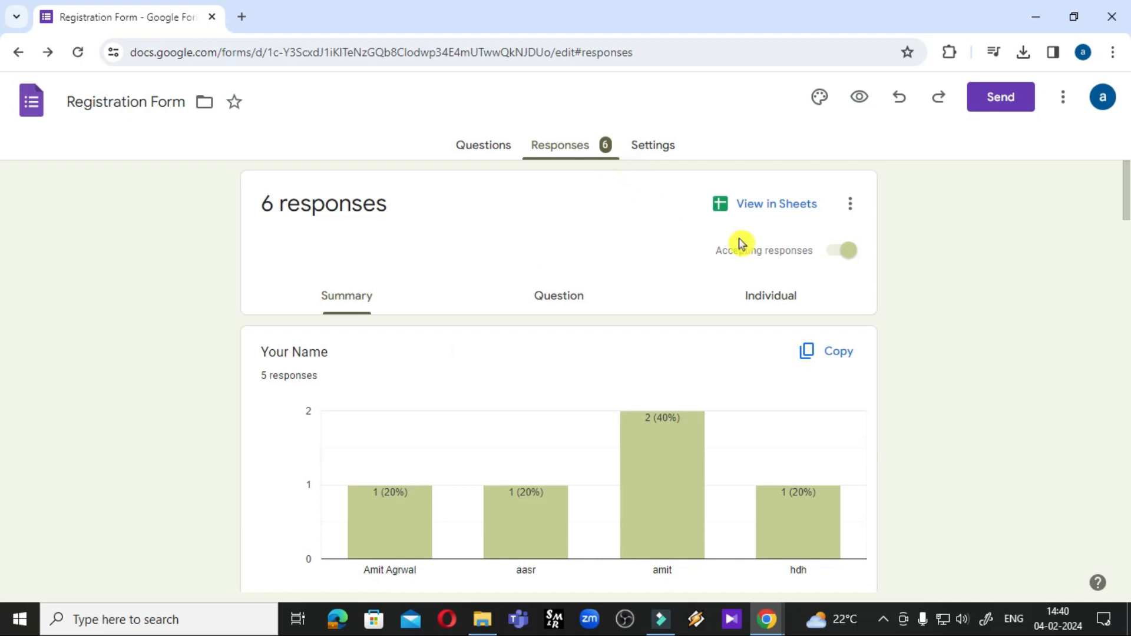
Turn off response email notifications and download responses as _Registration Form.csv (1).zip
click(850, 206)
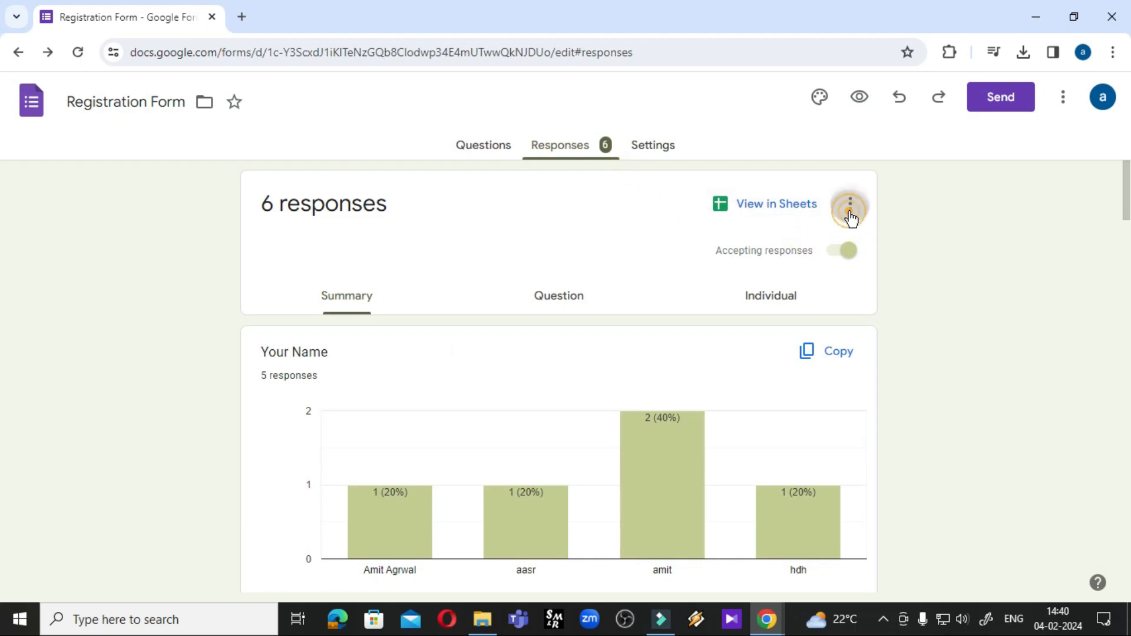
click(598, 209)
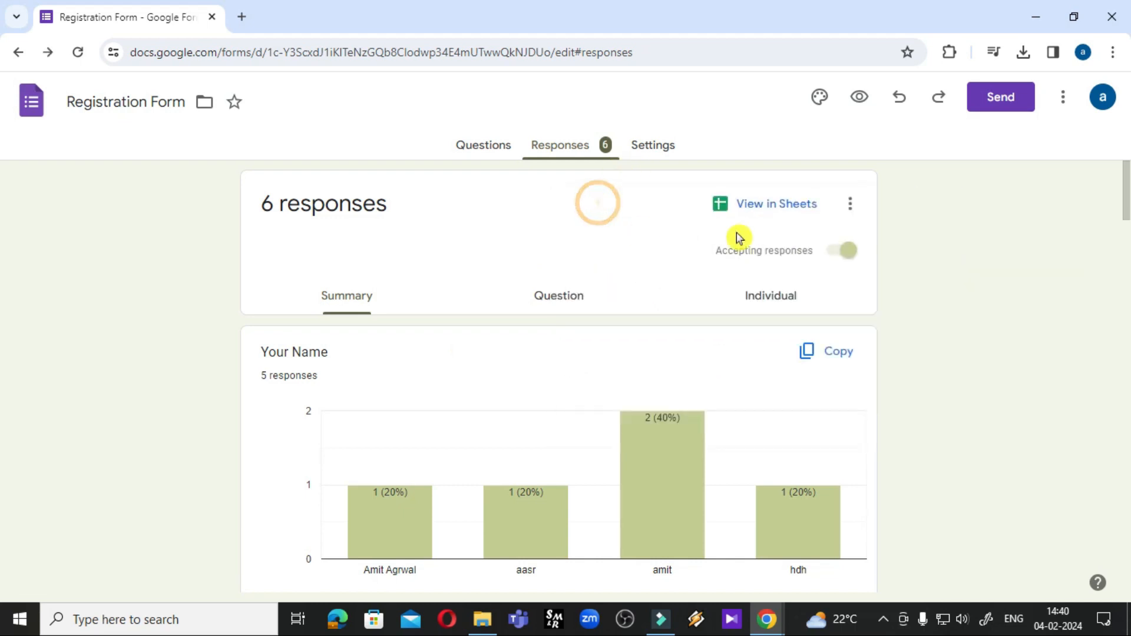
click(854, 214)
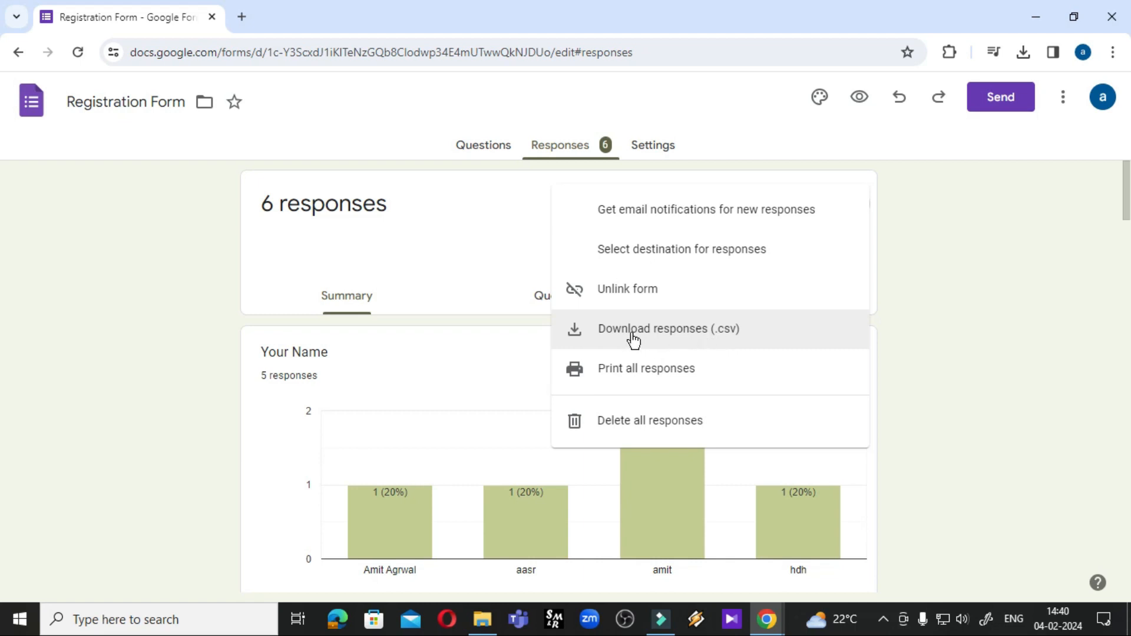
click(633, 339)
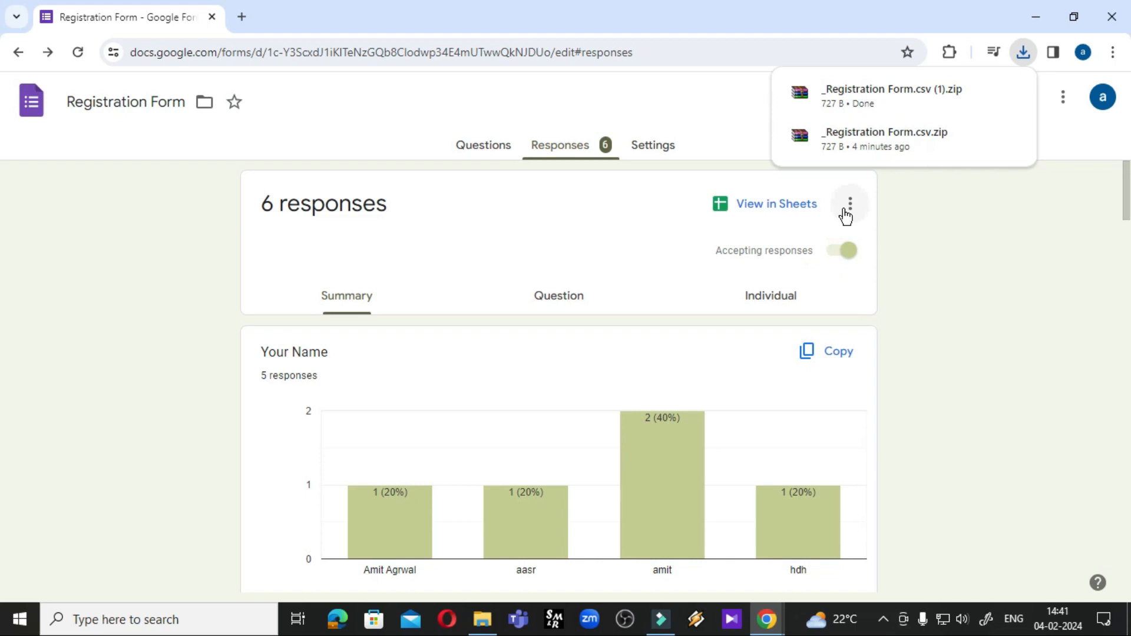
click(752, 219)
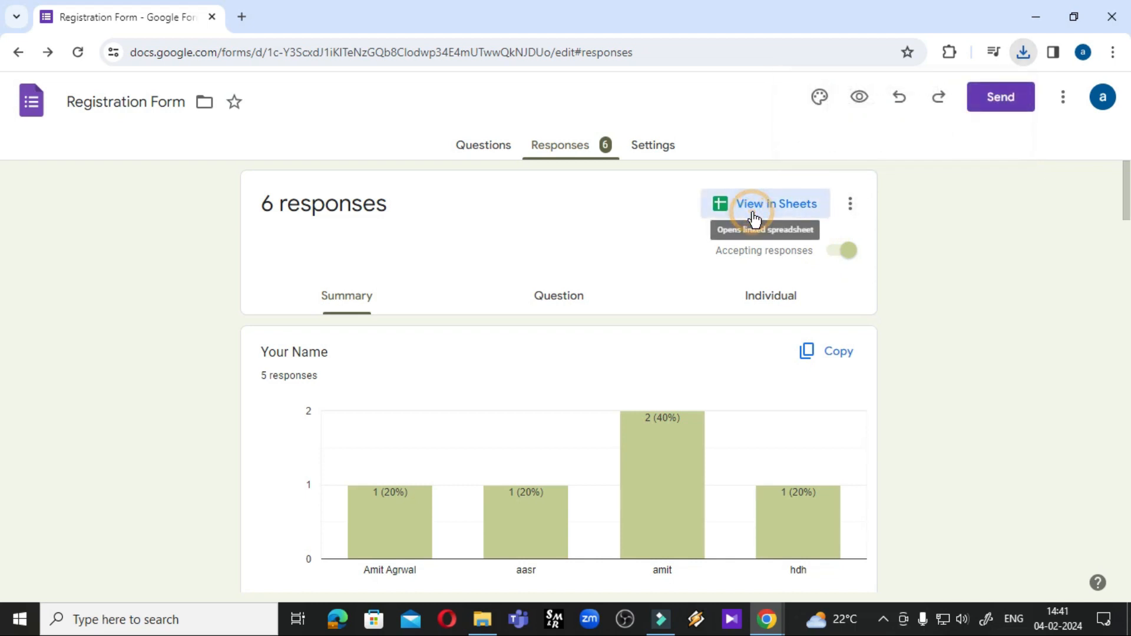
click(851, 204)
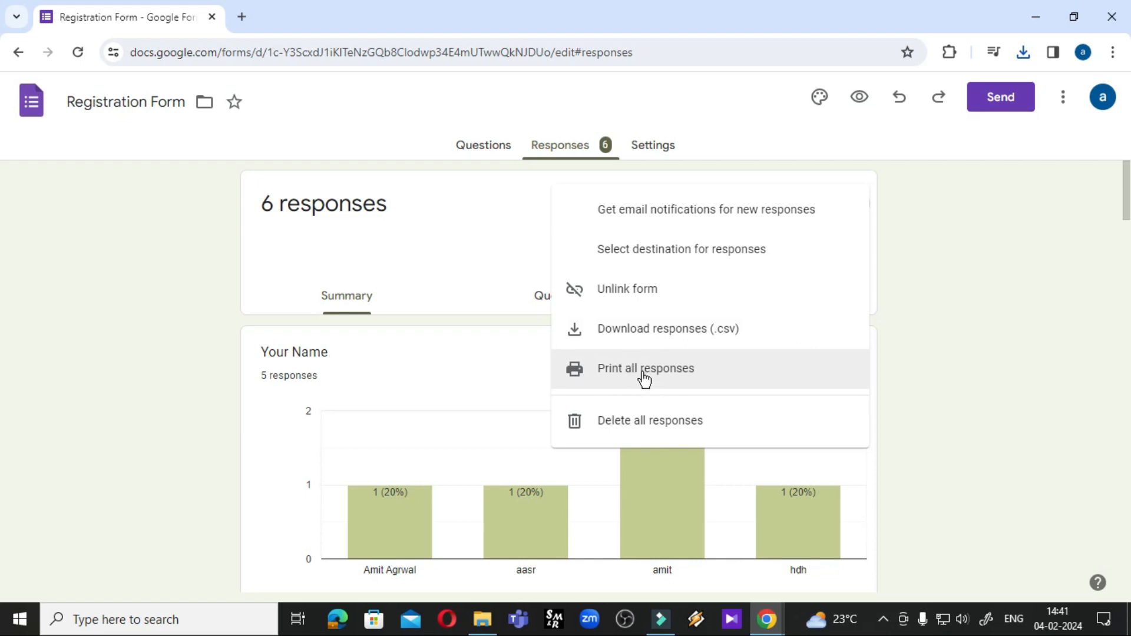
click(623, 383)
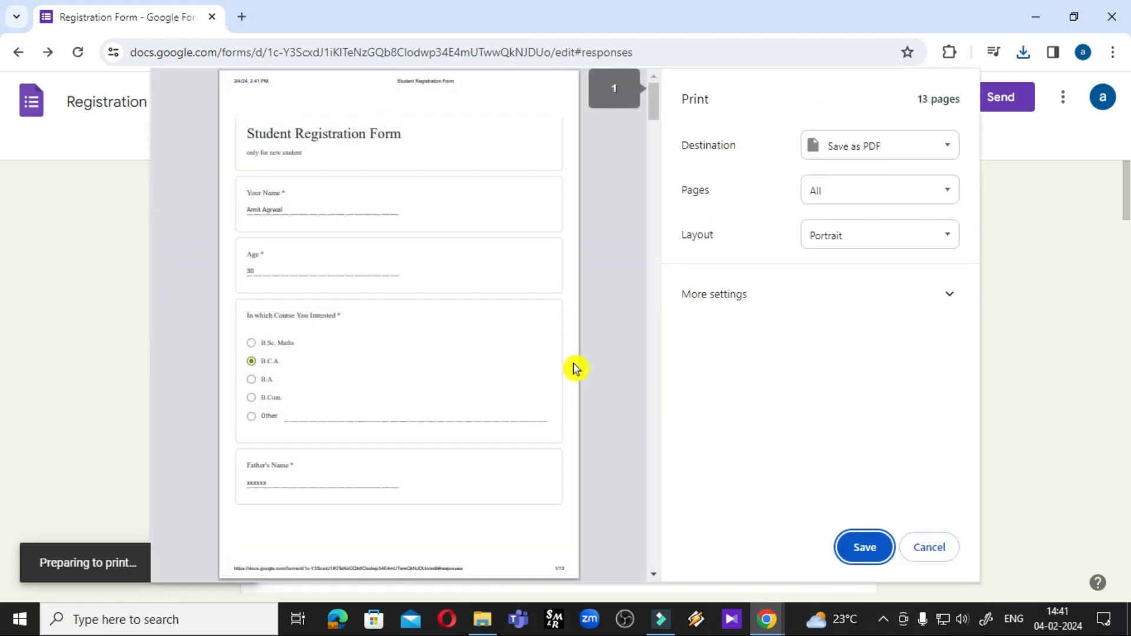
scroll(471, 376, down, 20)
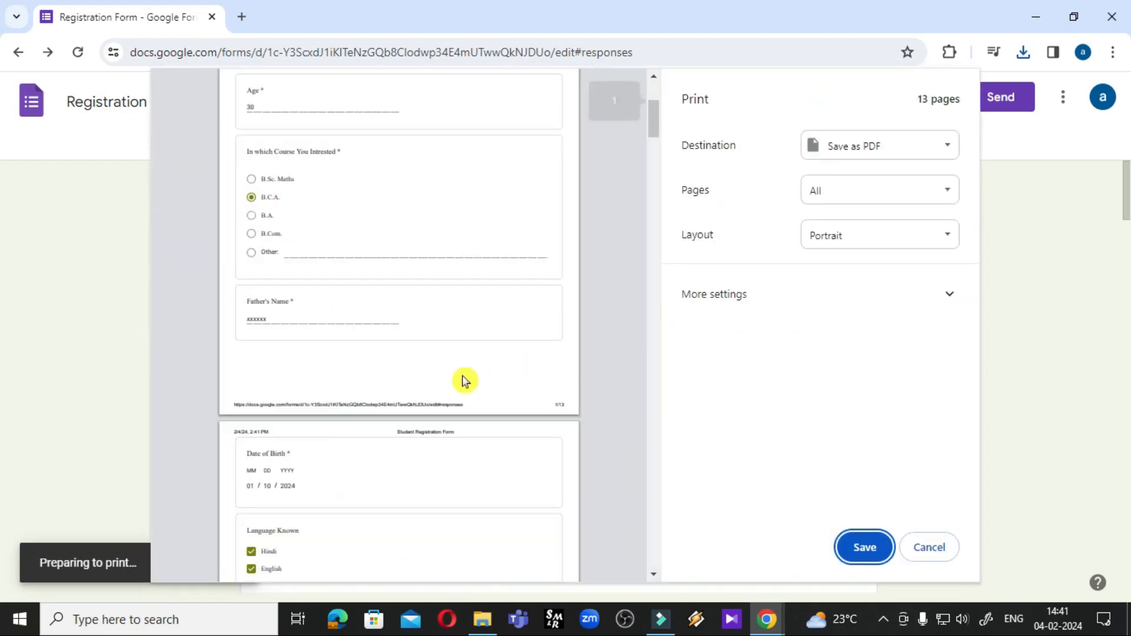
scroll(450, 441, down, 20)
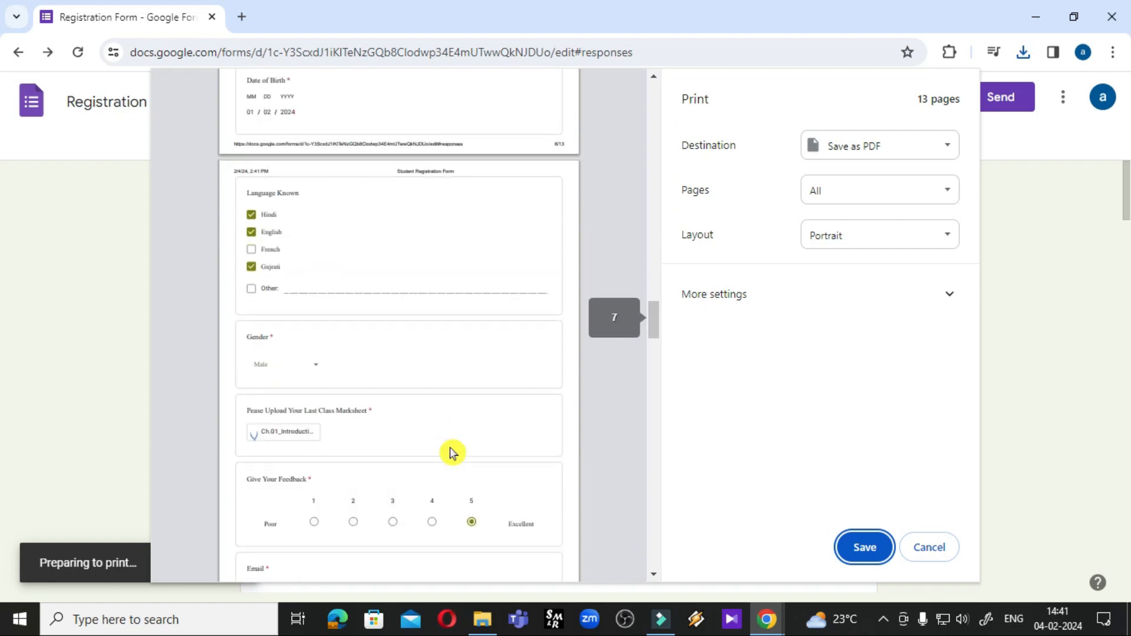
scroll(450, 453, up, 3)
scroll(450, 450, down, 6)
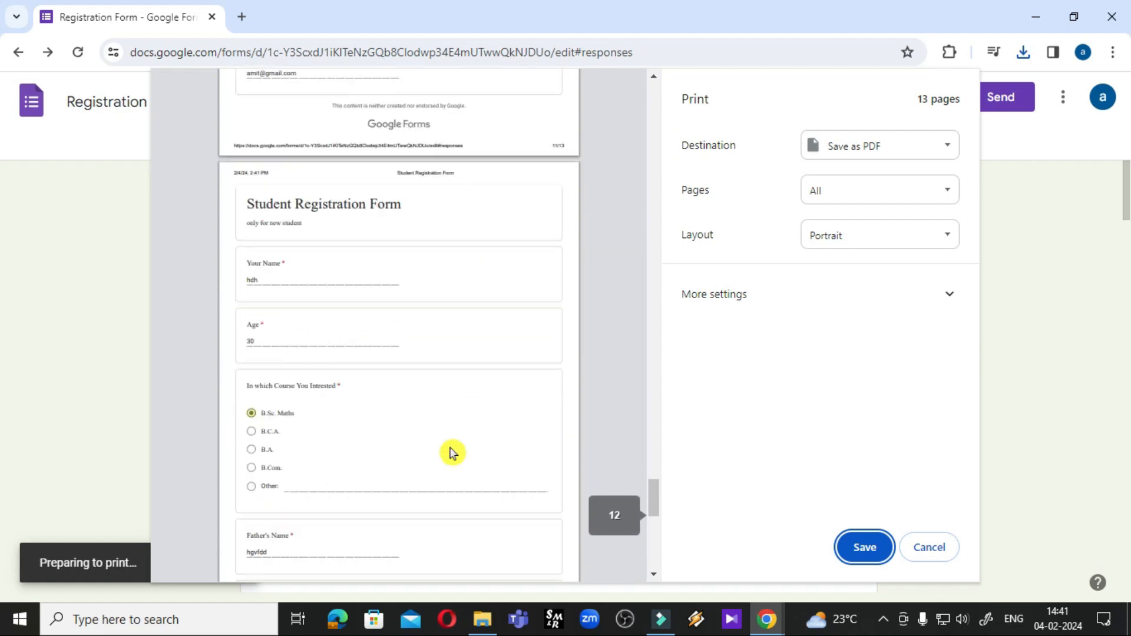
scroll(470, 449, up, 5)
click(740, 301)
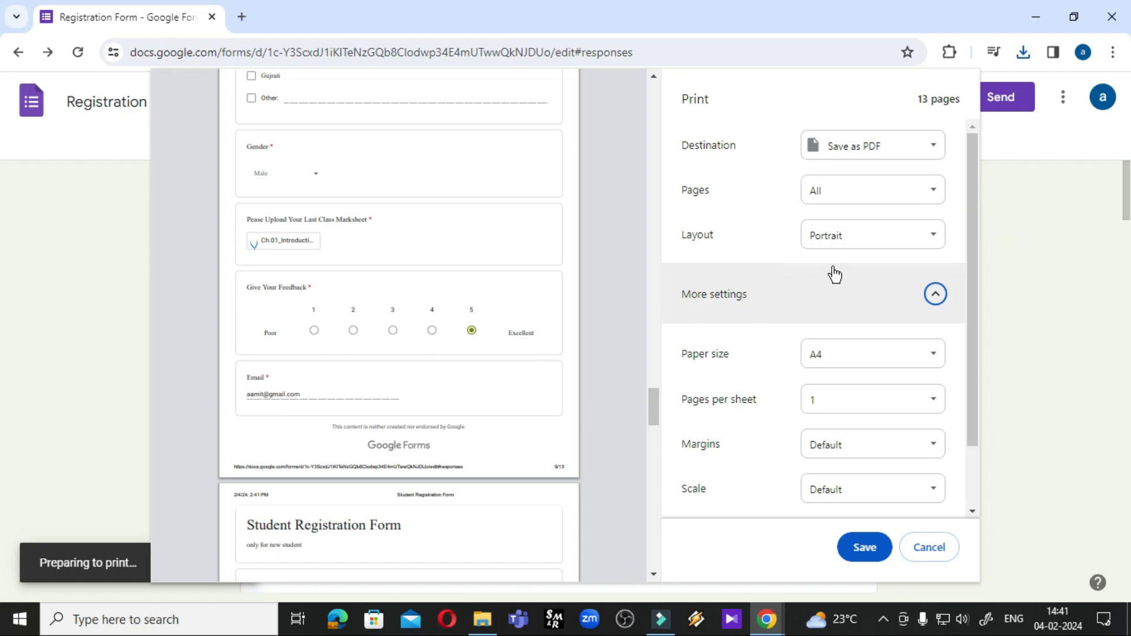
click(939, 552)
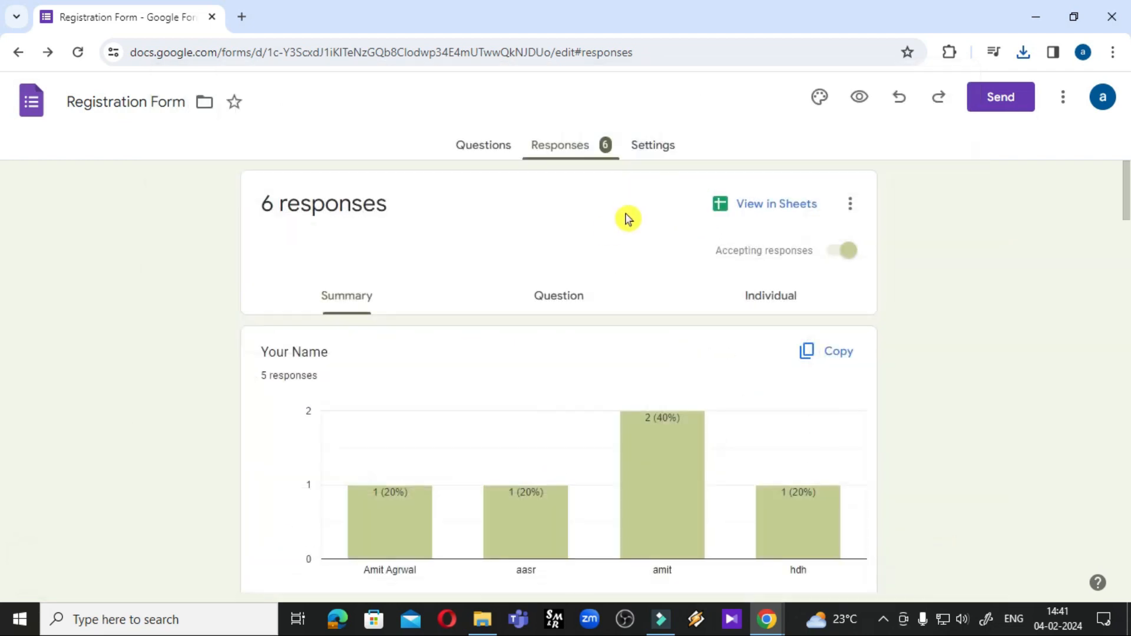
Turn on email notifications for new Registration Form responses and confirm the setting is enabled
click(849, 203)
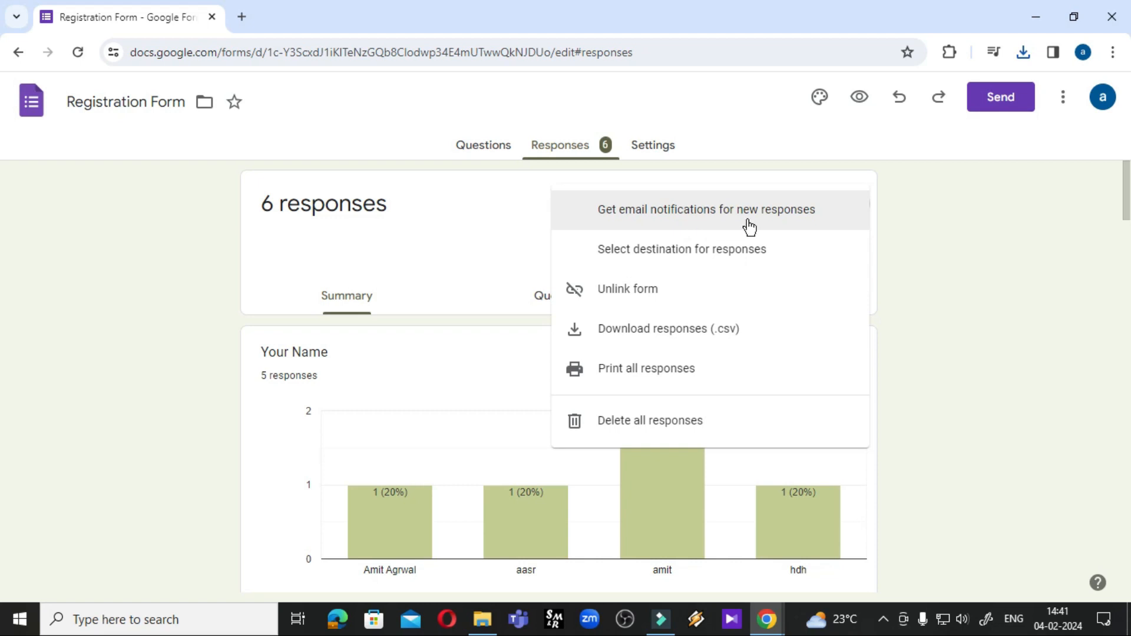
click(616, 215)
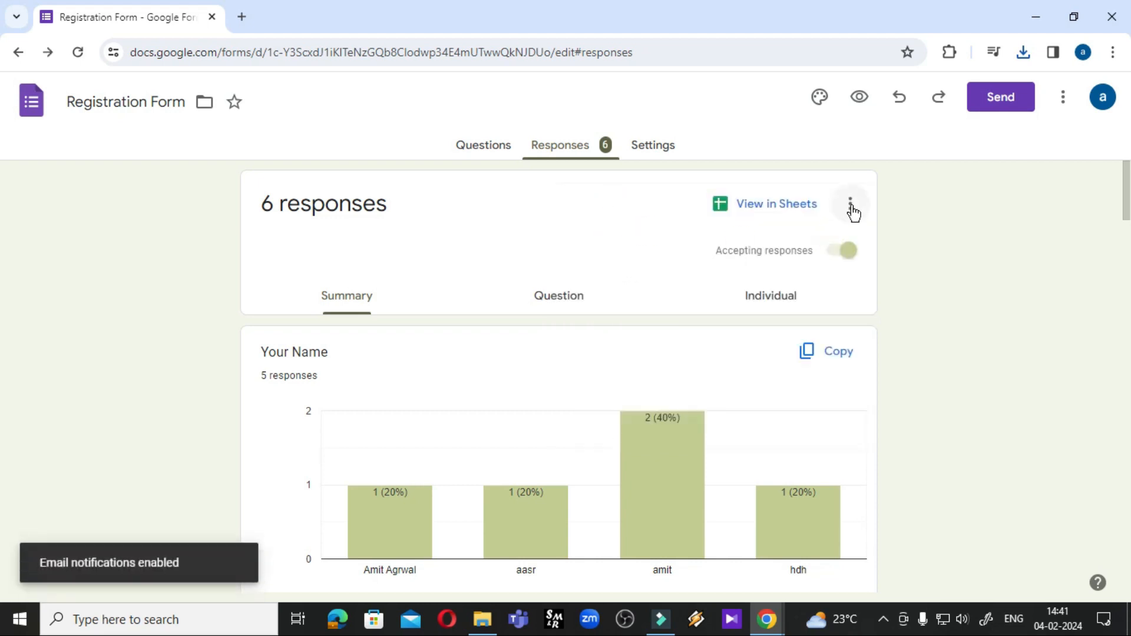
click(850, 205)
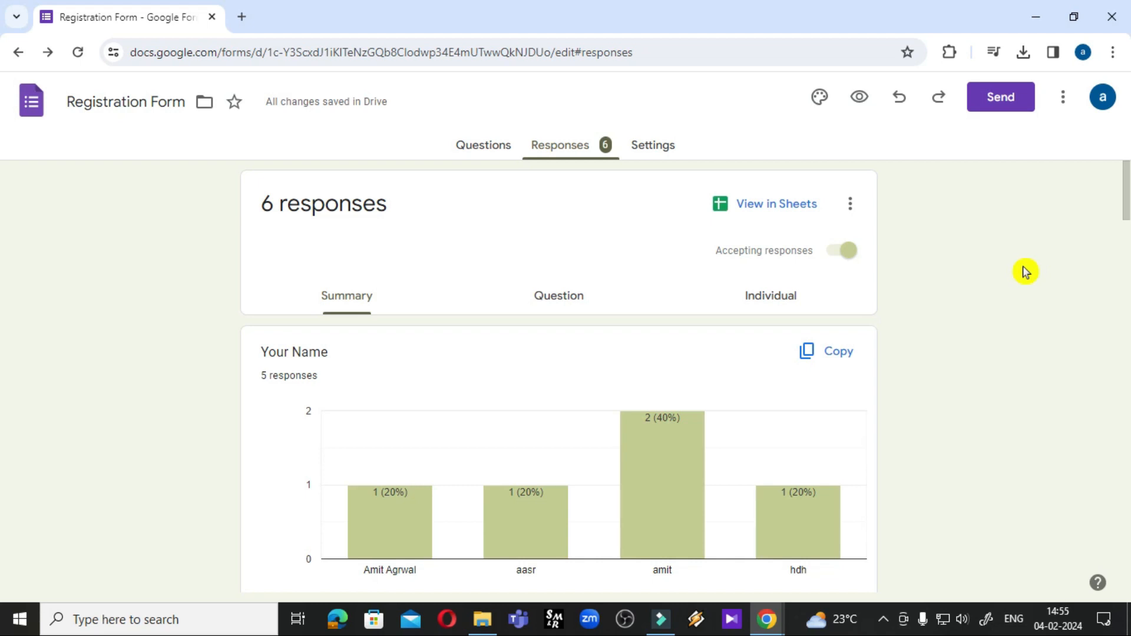
Address the form's email invitation to two suggested contacts in the To field
click(1010, 102)
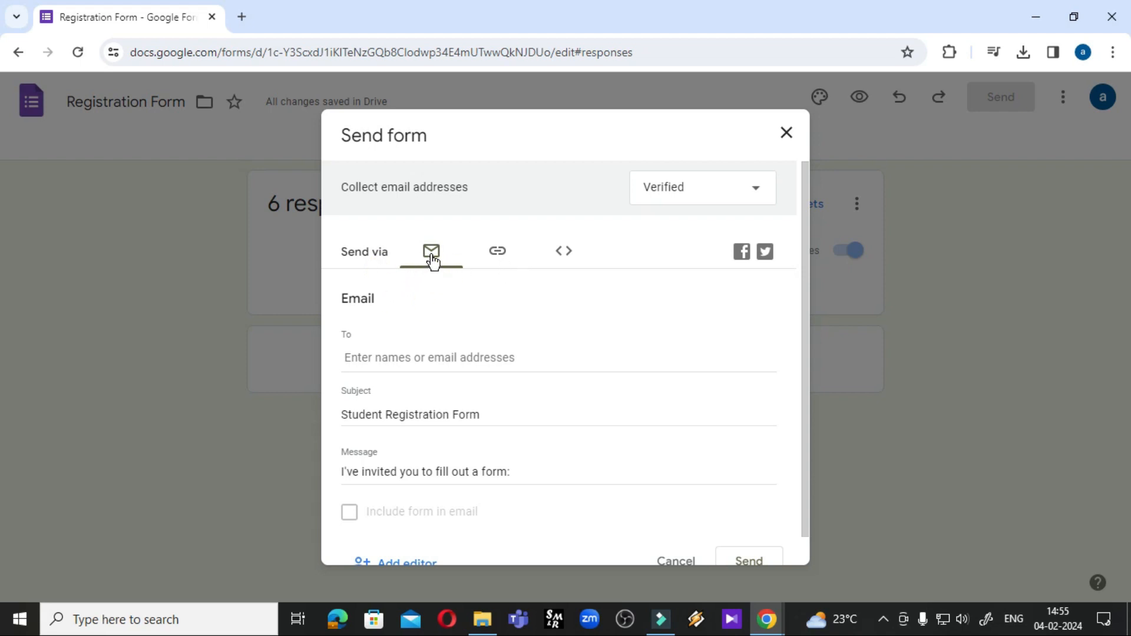
click(377, 357)
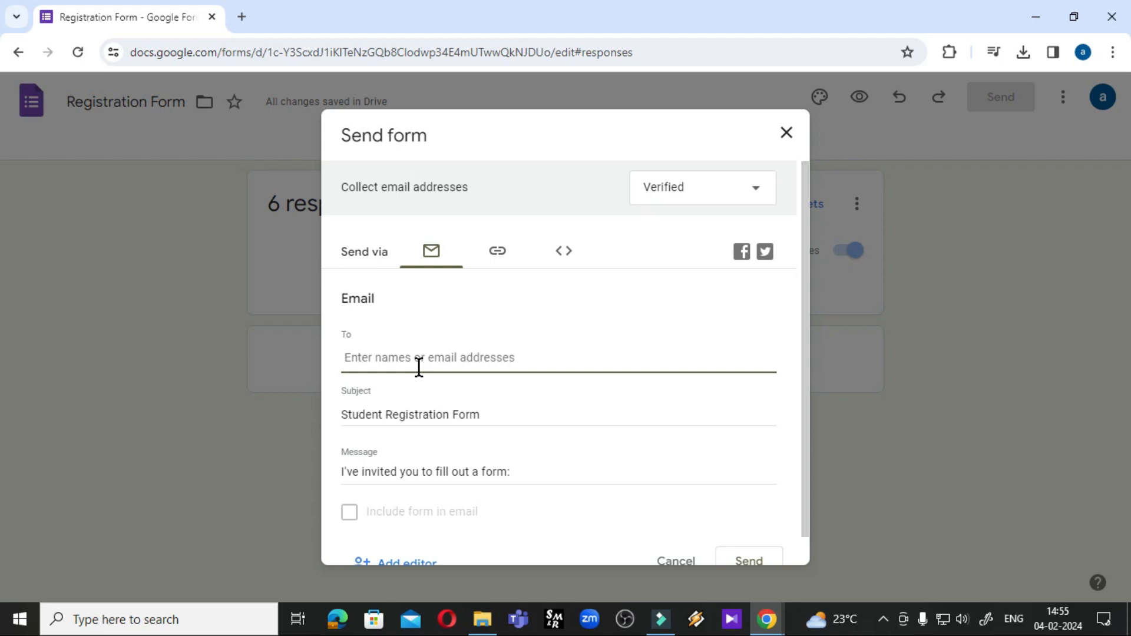
text(aami)
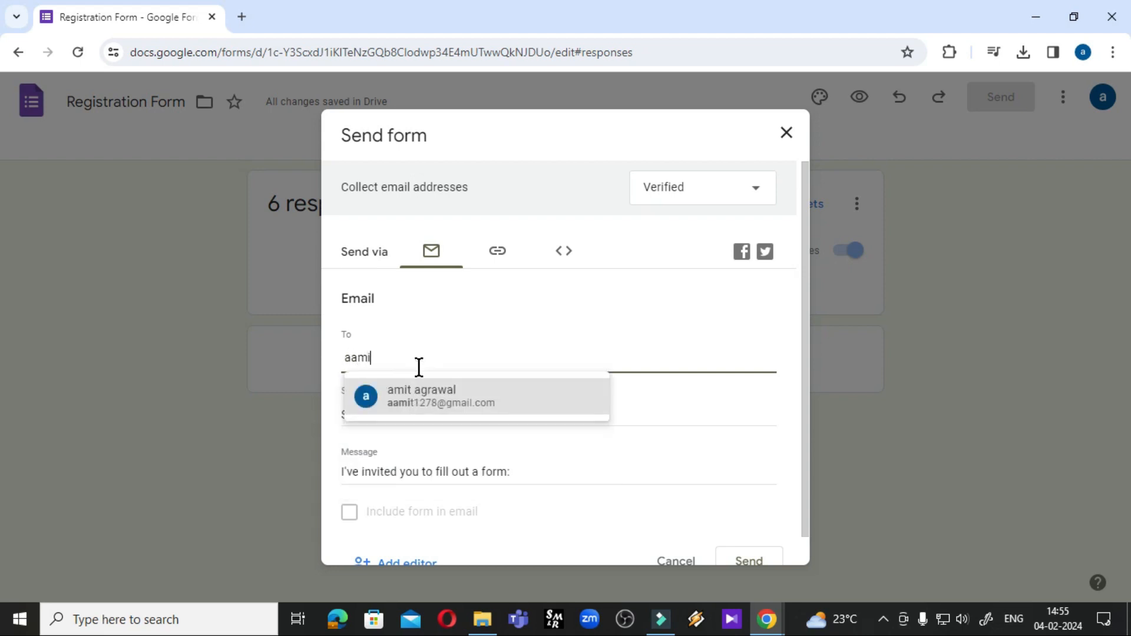
click(423, 406)
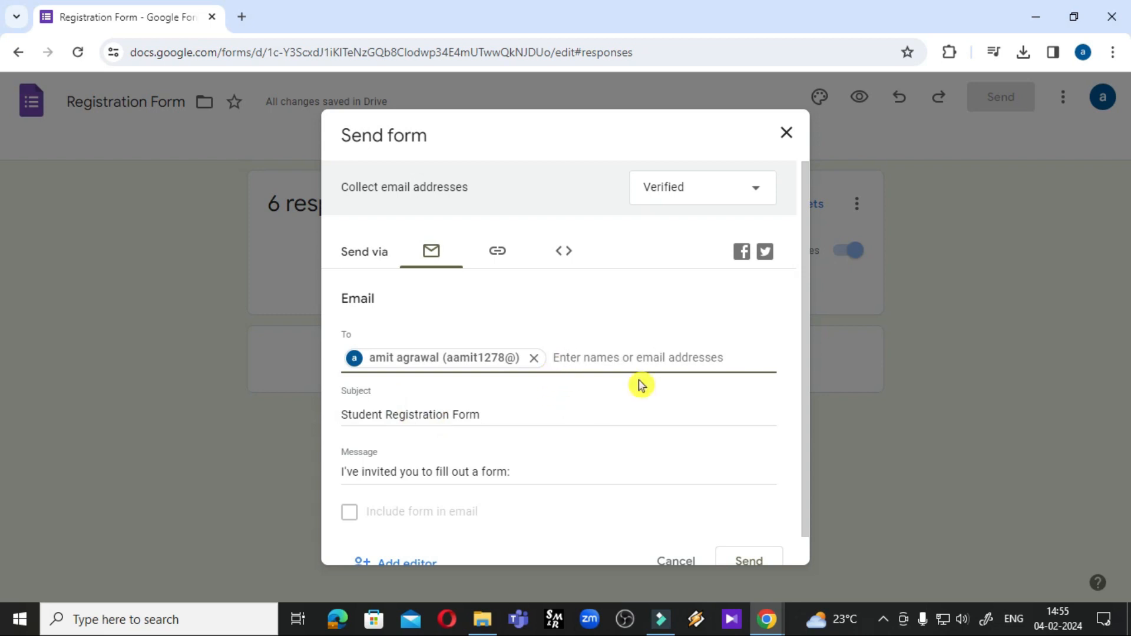
text(,)
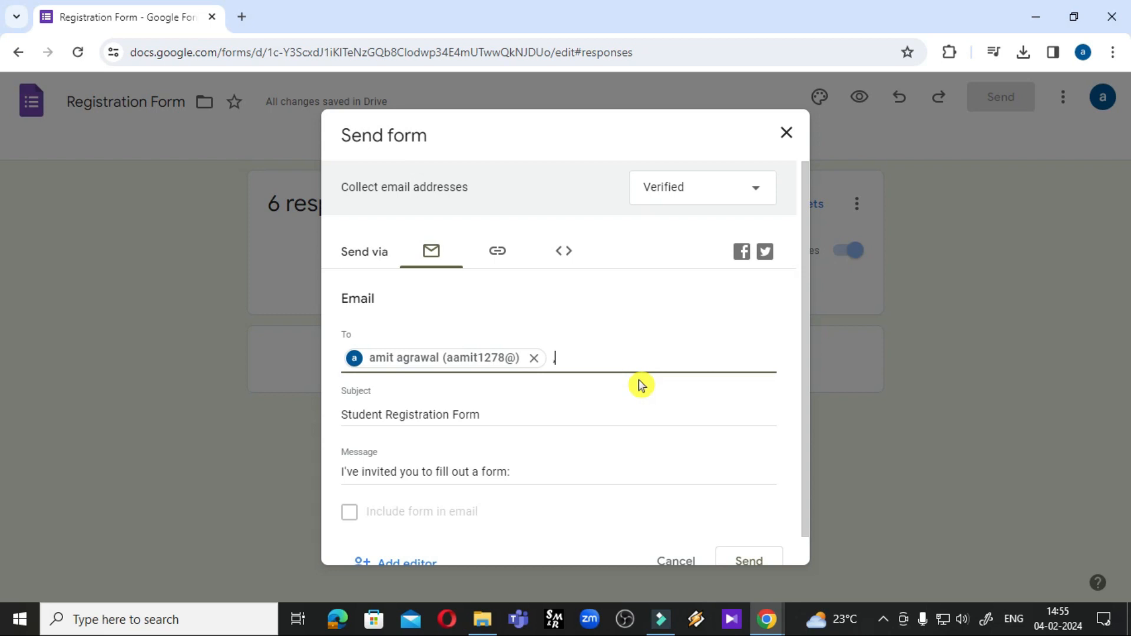
key(BackSpace)
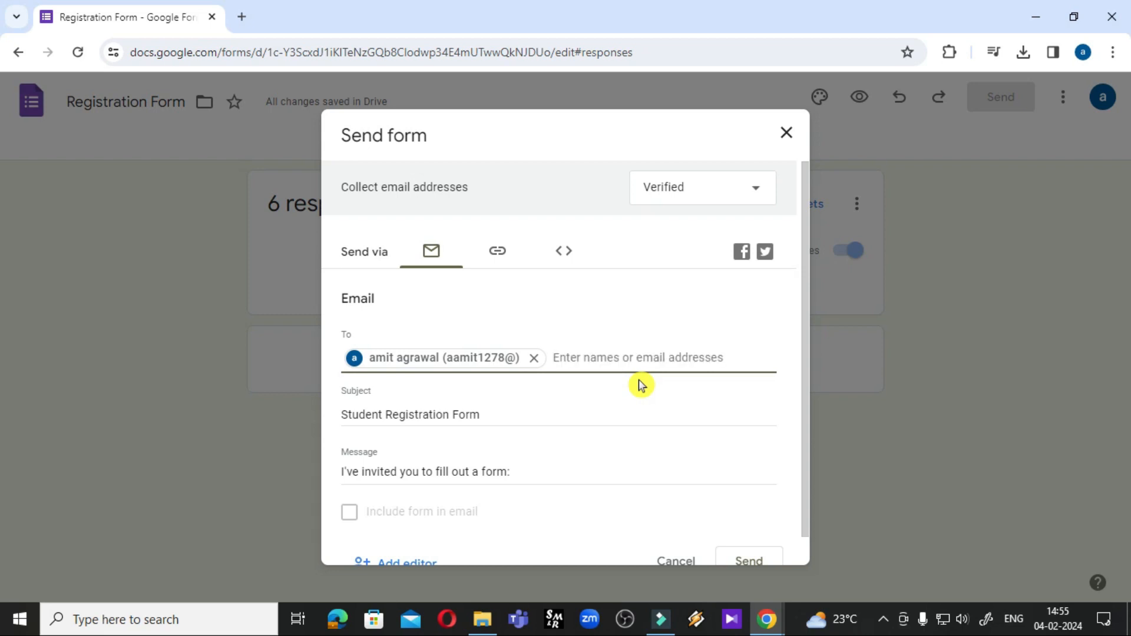
text(,a)
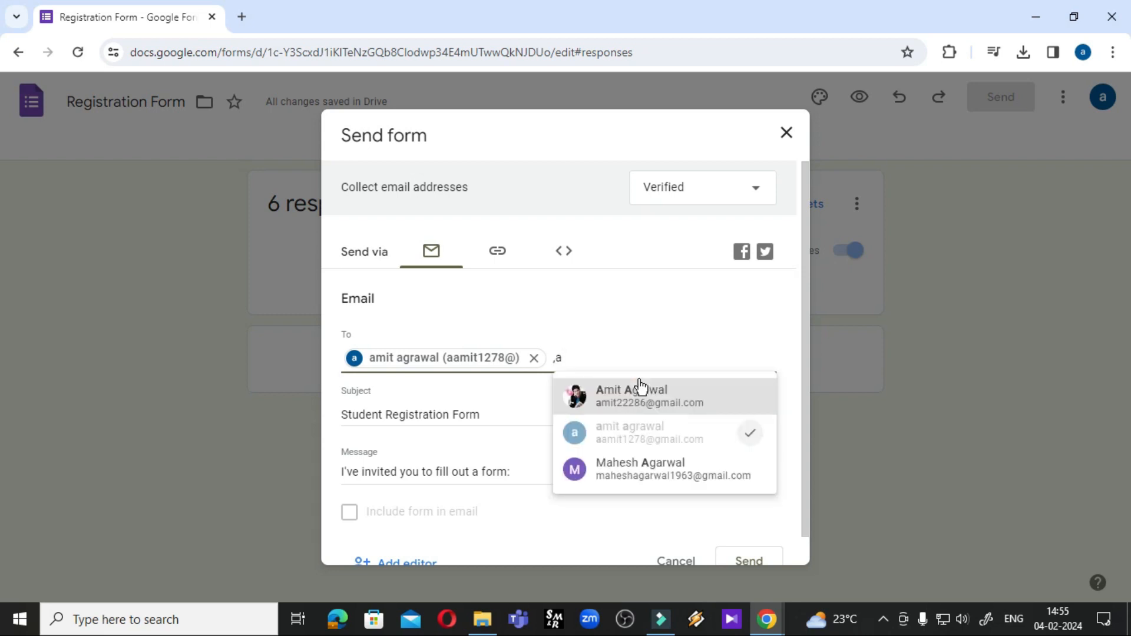
text(mi)
click(636, 386)
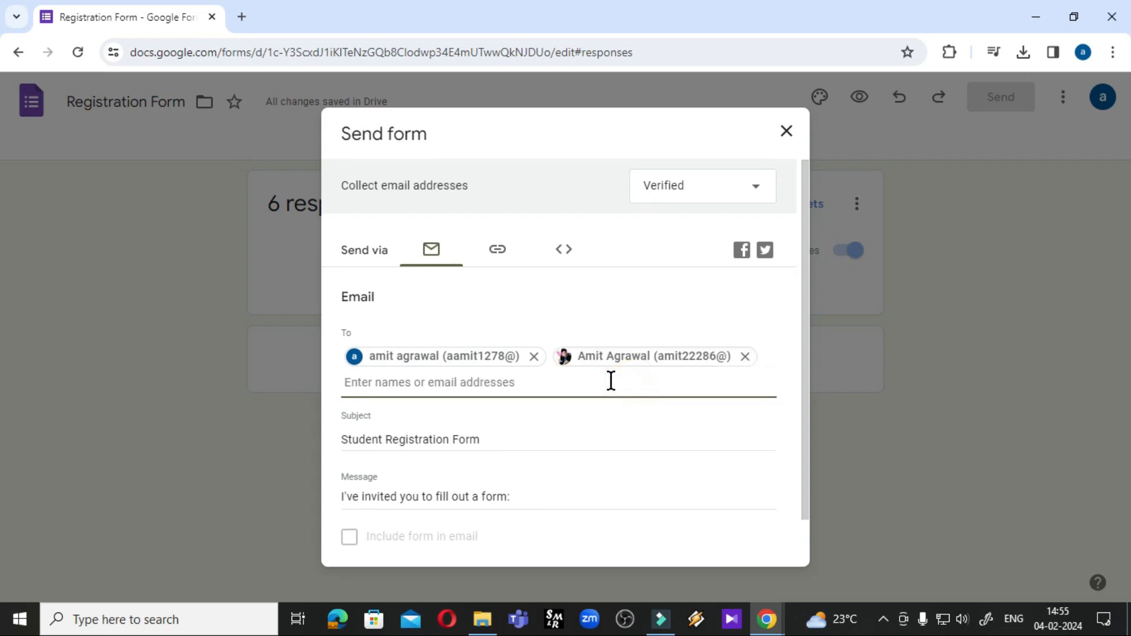
Send the Student Registration Form invitation email to both recipients
click(380, 435)
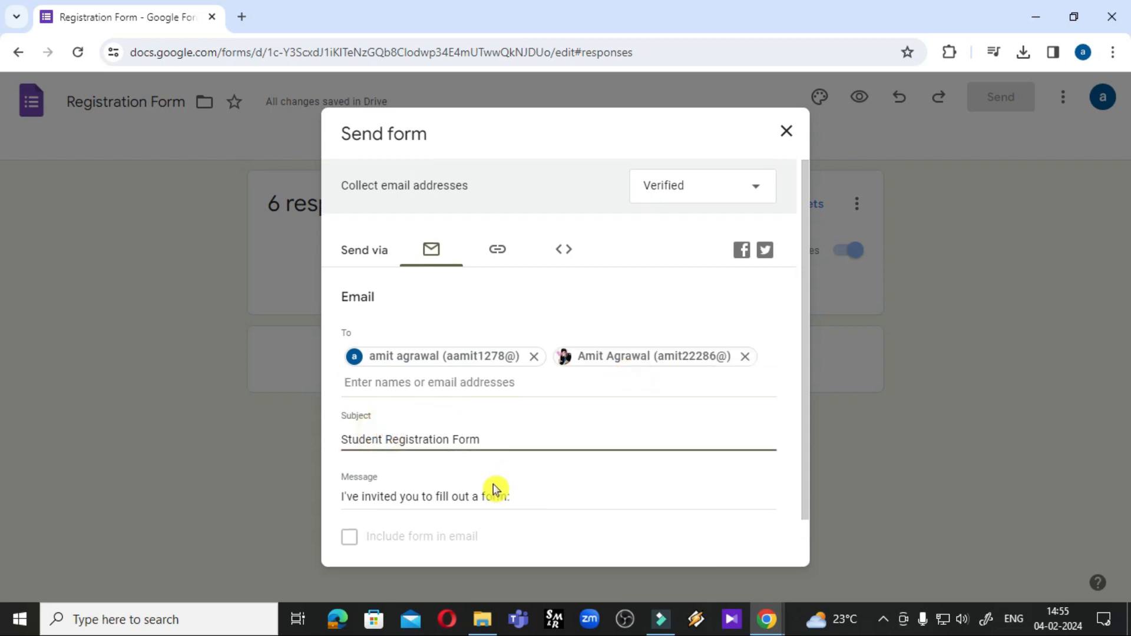
scroll(536, 464, down, 1)
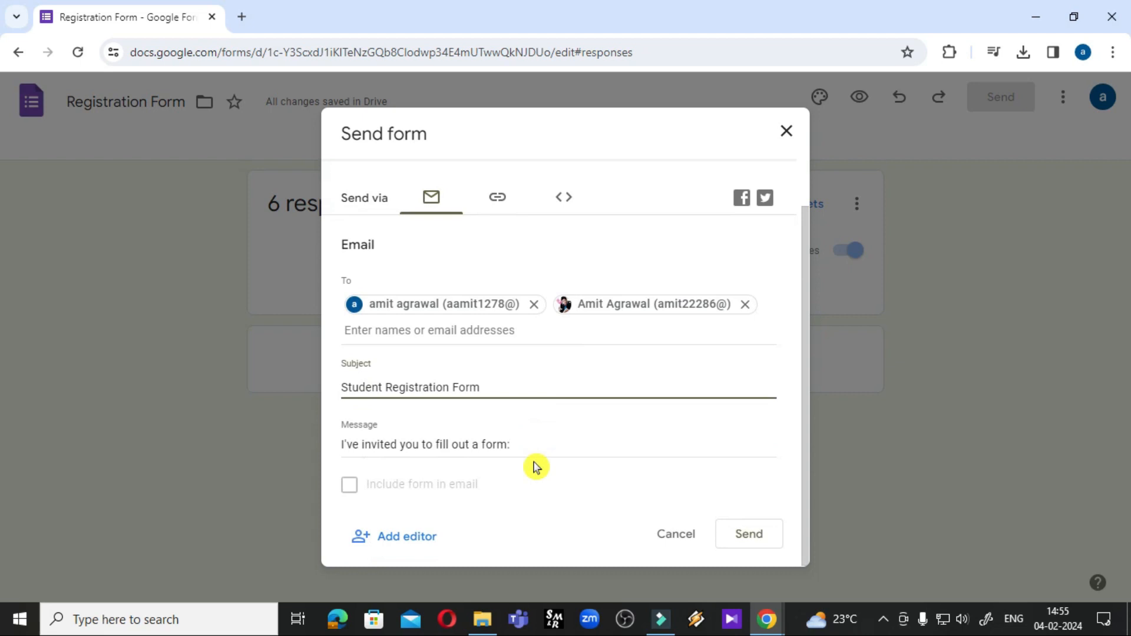
click(749, 534)
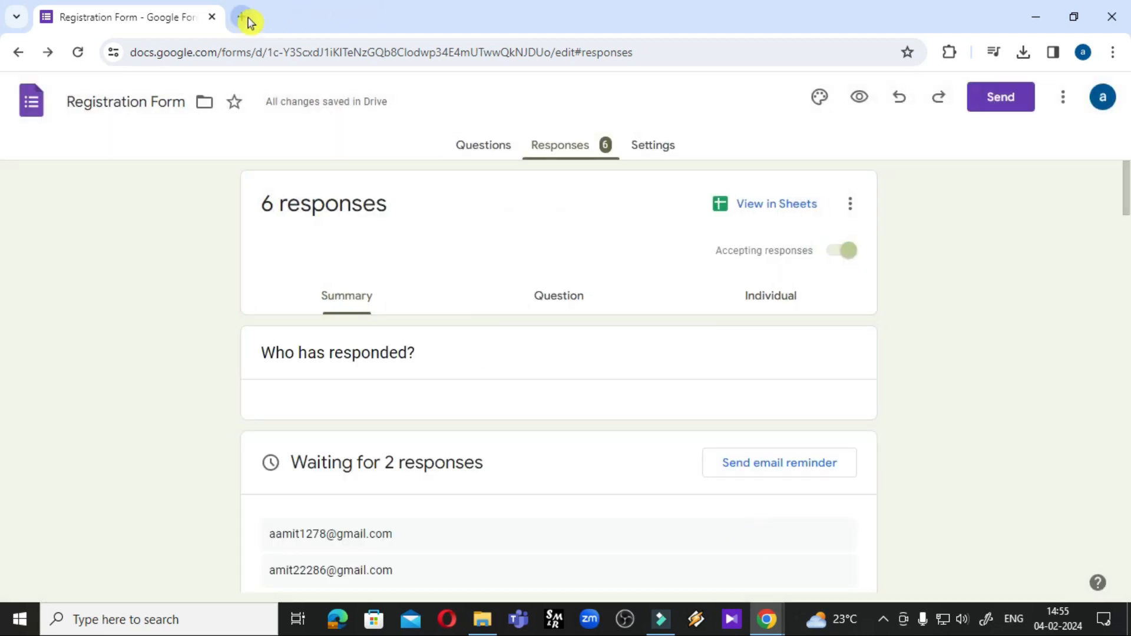
click(243, 17)
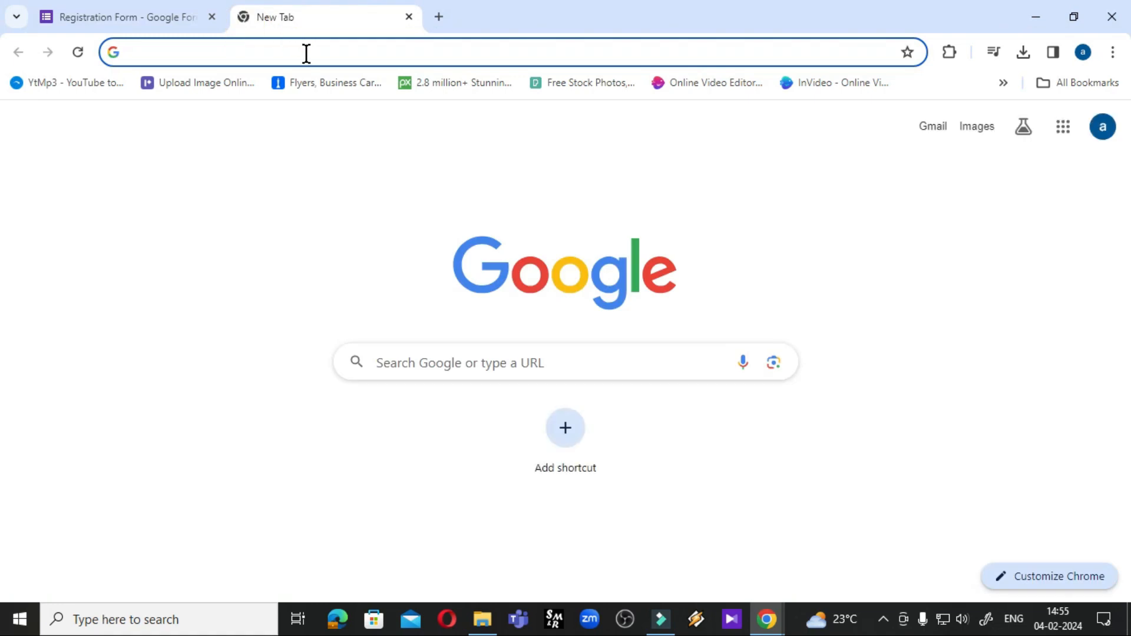
click(932, 126)
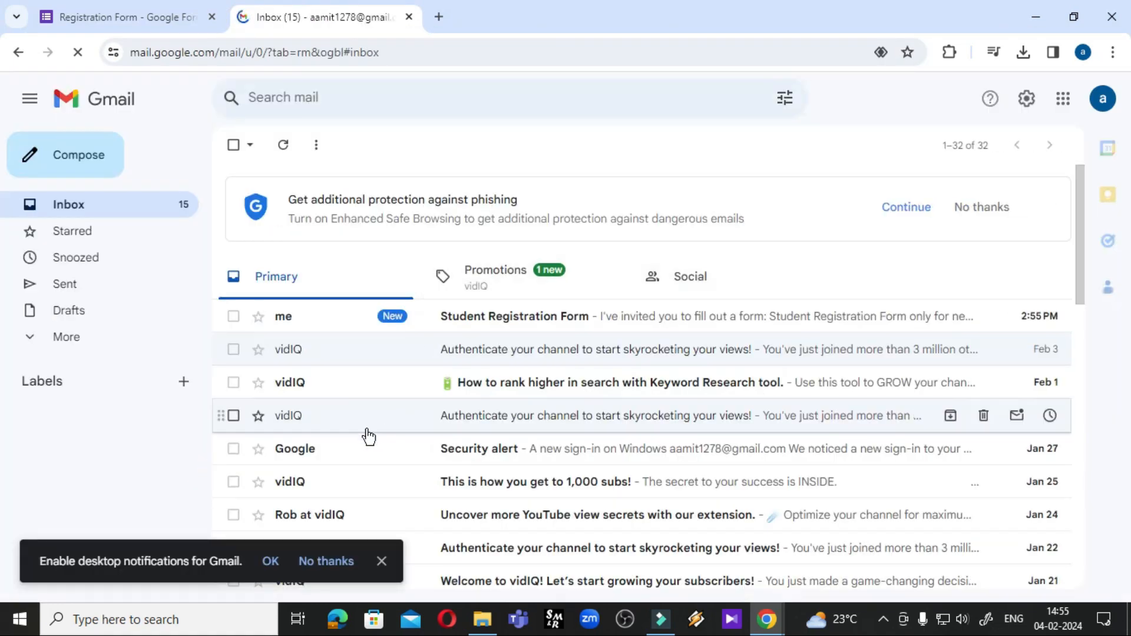
click(496, 321)
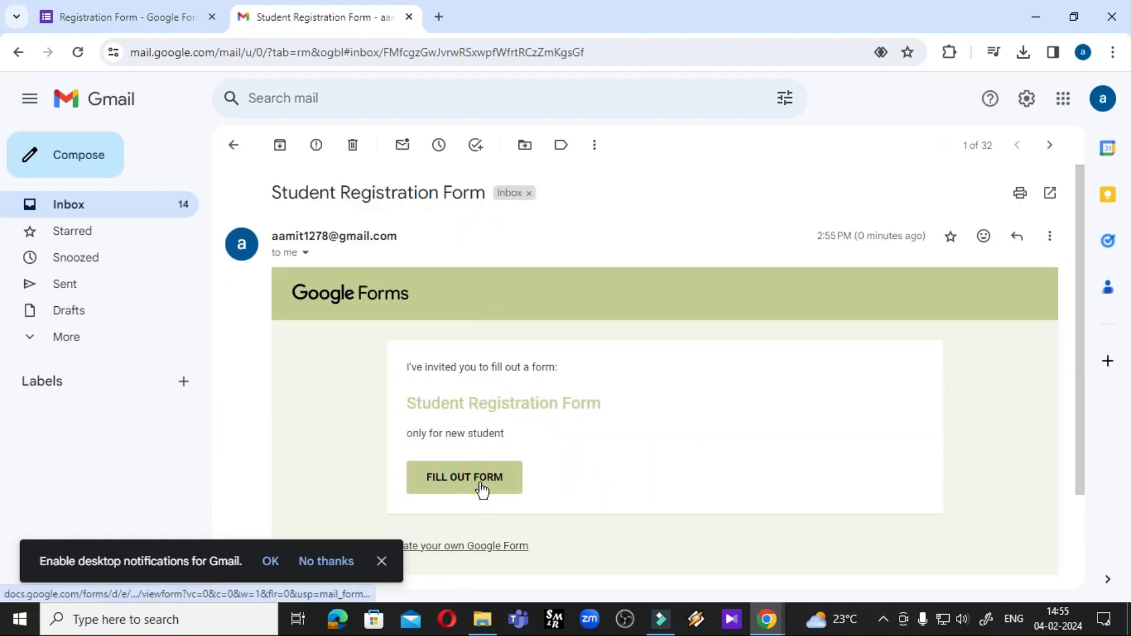
scroll(489, 415, down, 2)
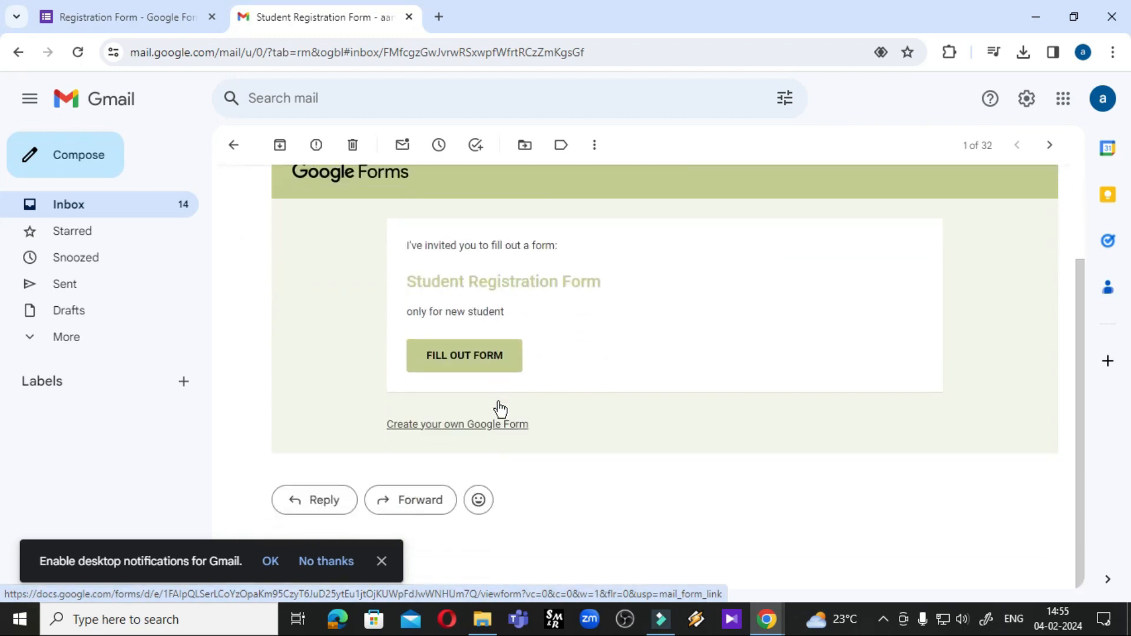
click(459, 356)
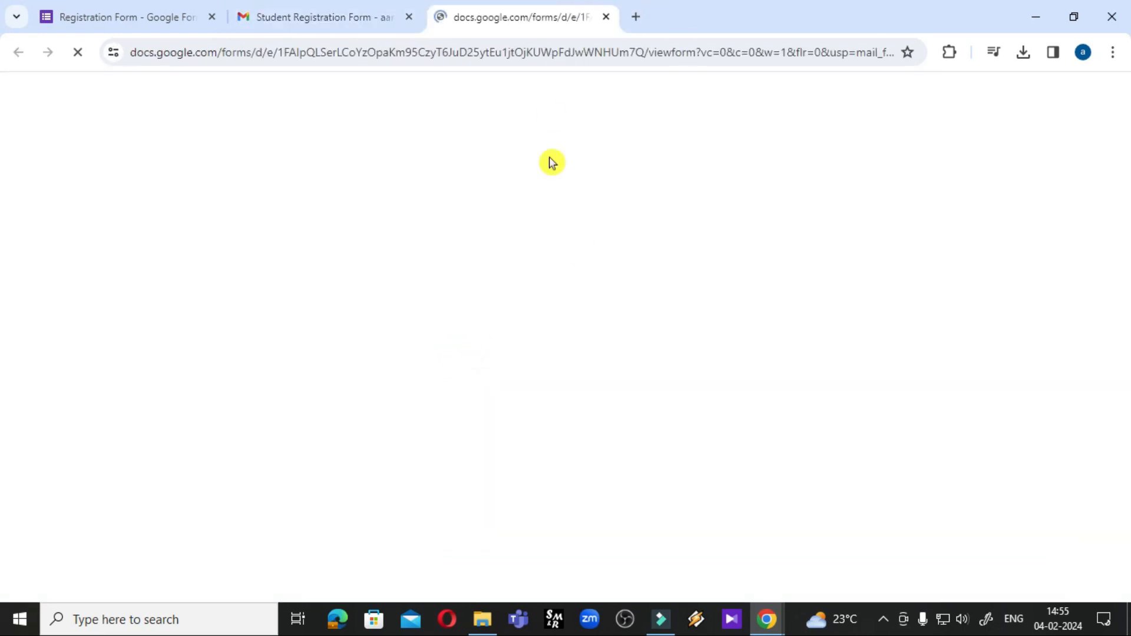
scroll(542, 307, down, 10)
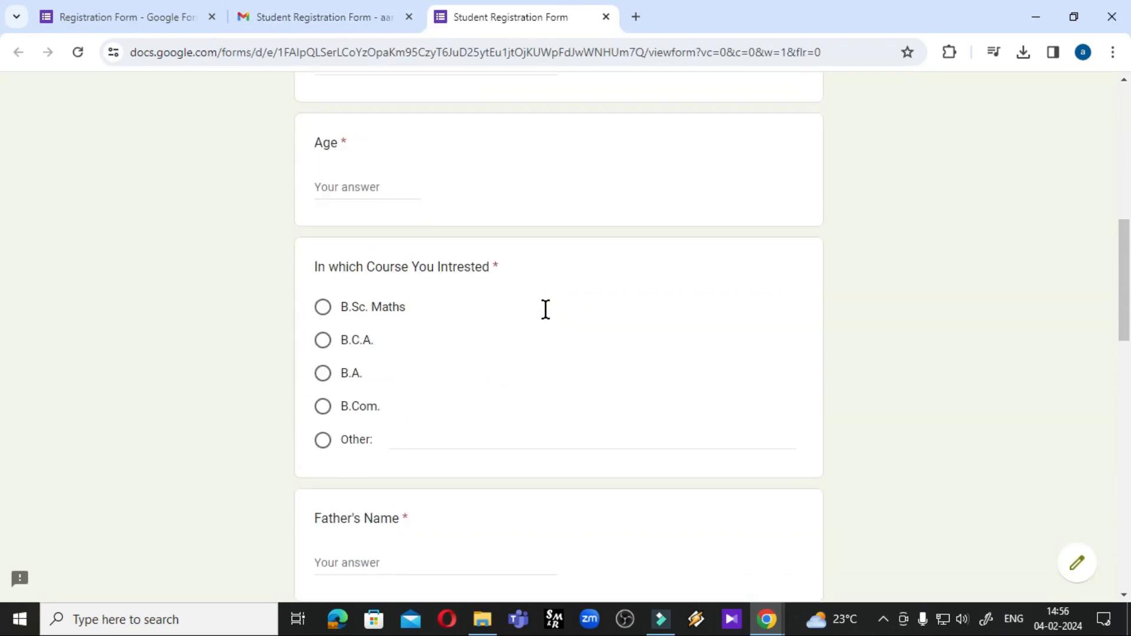
scroll(548, 316, up, 6)
scroll(548, 316, up, 3)
click(606, 17)
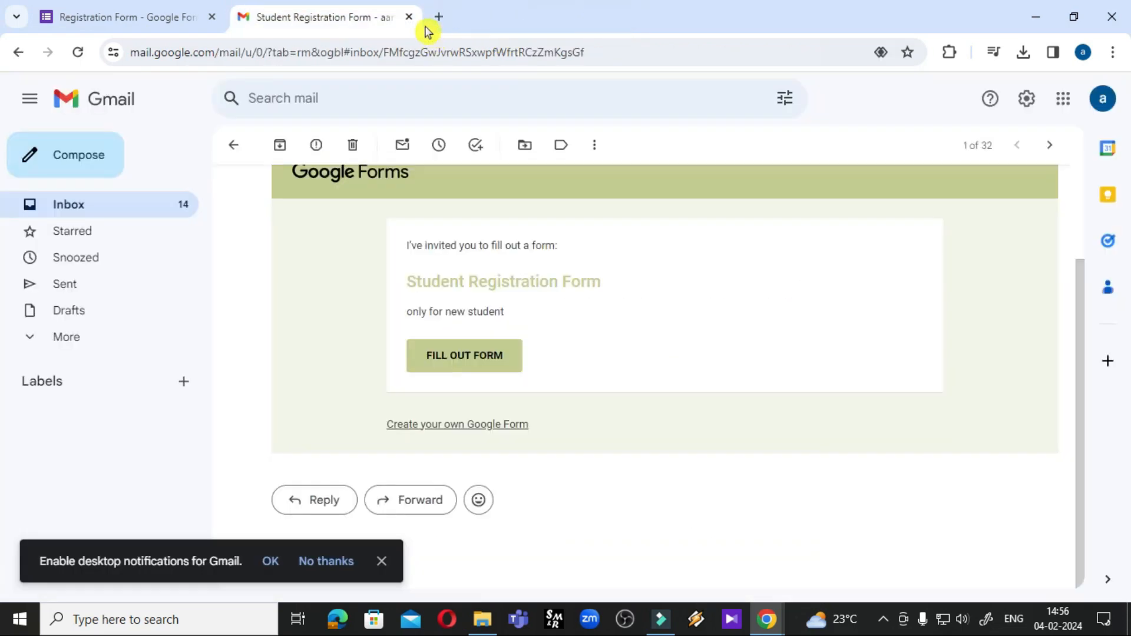
click(410, 17)
click(638, 157)
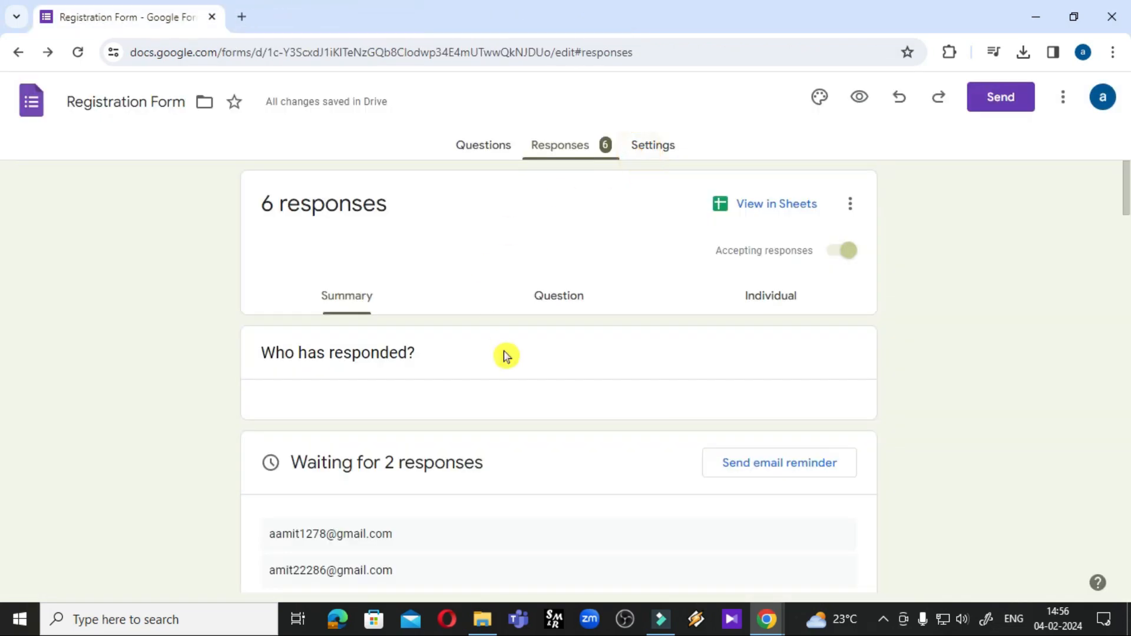
click(1000, 103)
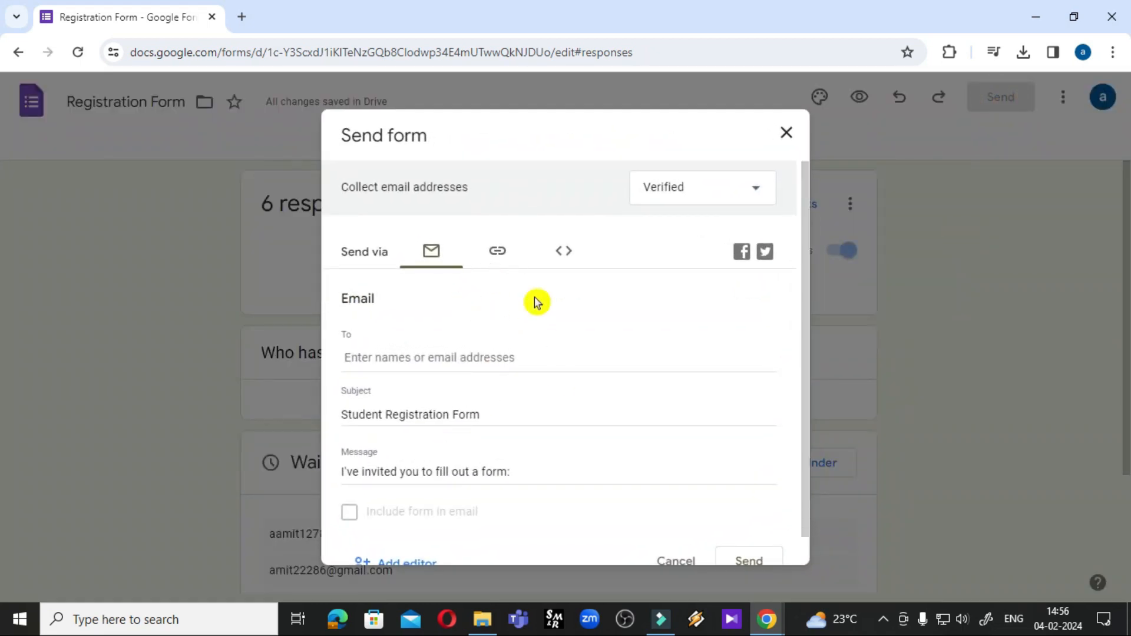
click(496, 259)
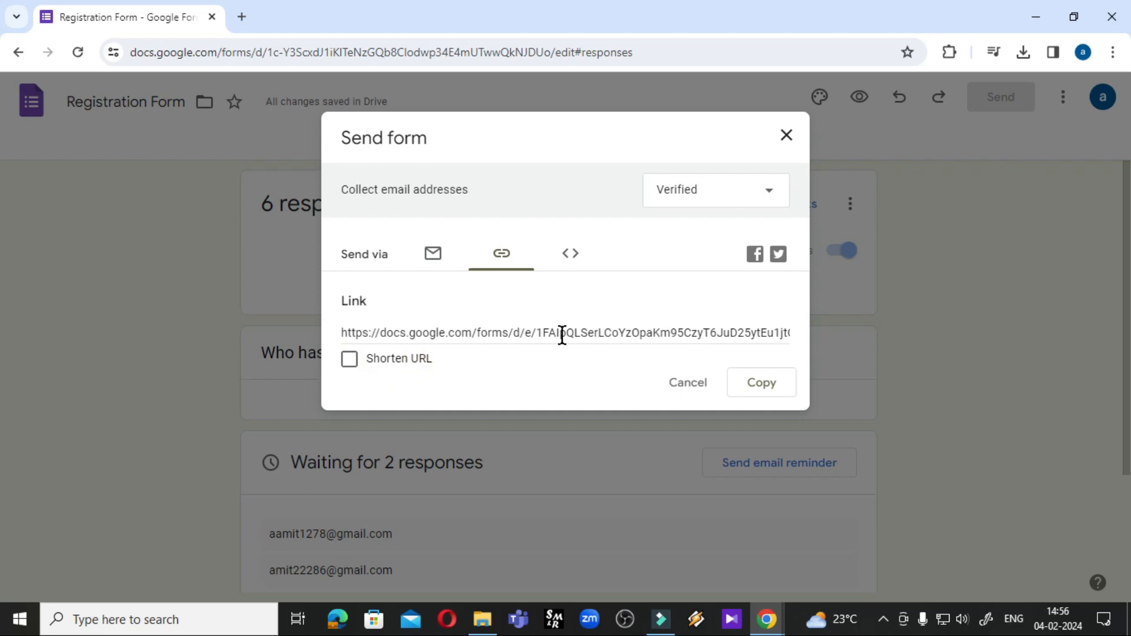
click(349, 359)
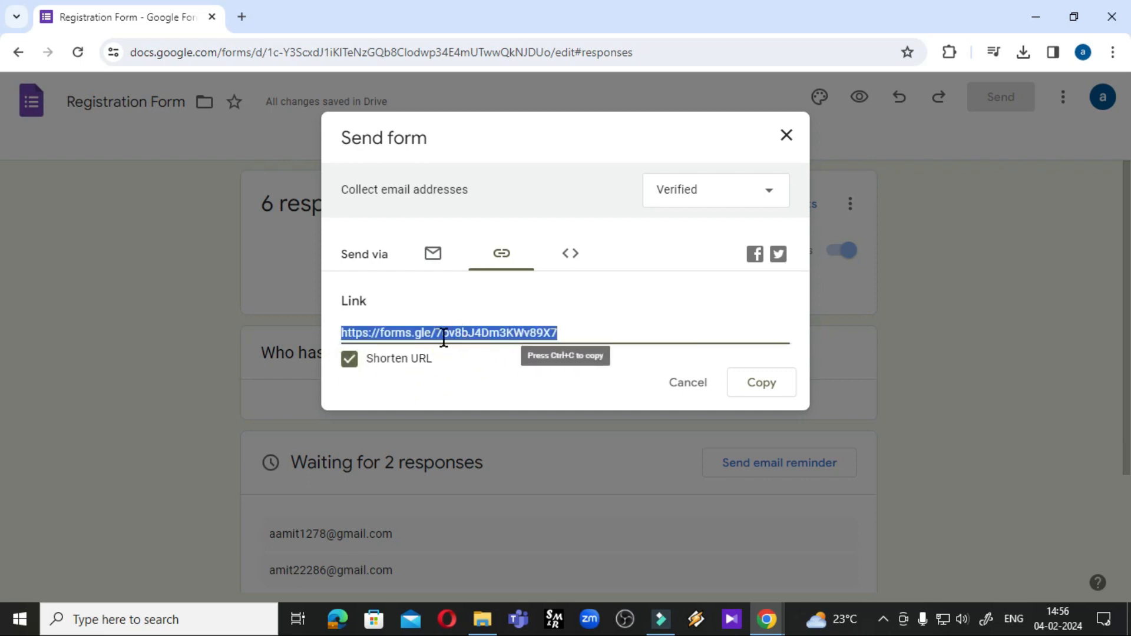
click(756, 386)
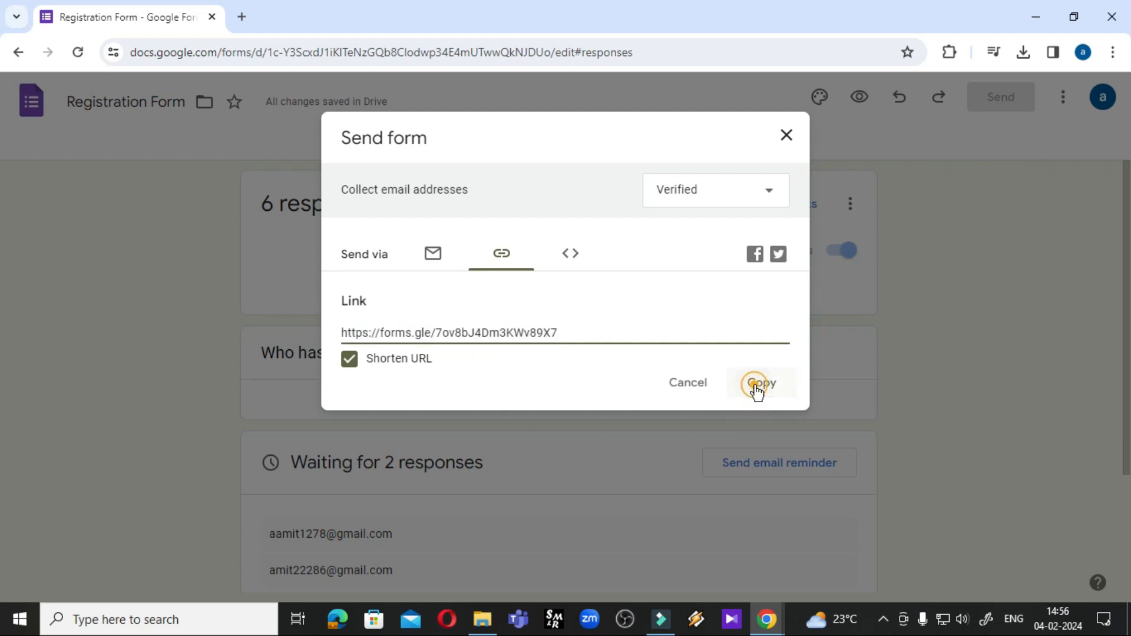
Test the short link in a new tab, confirming the live form opens, then close that tab
click(241, 16)
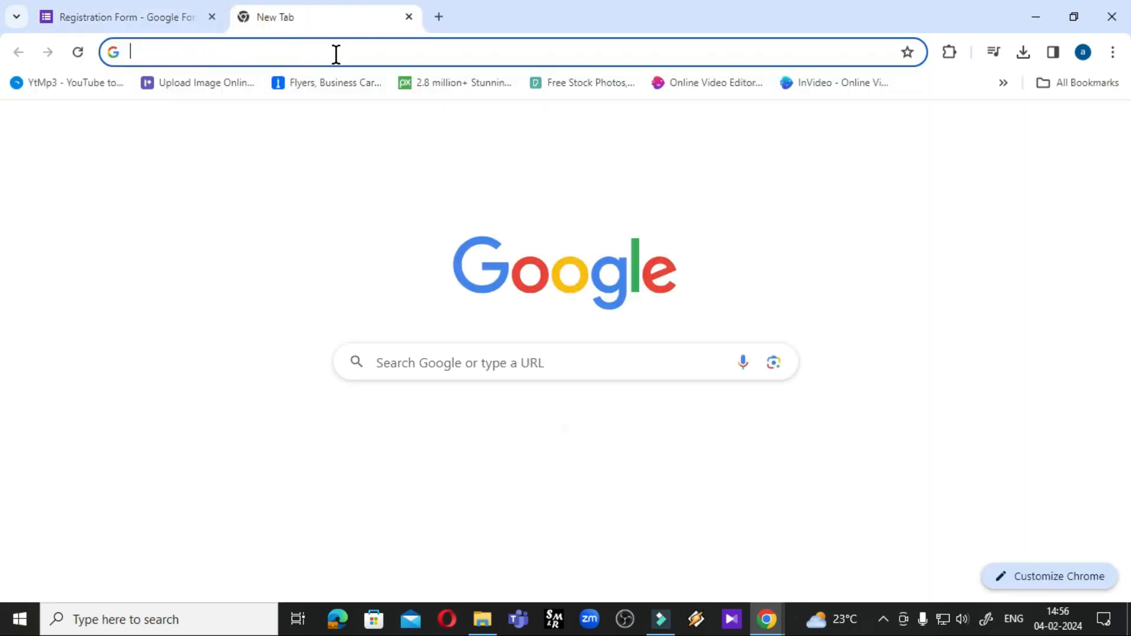
click(336, 53)
key(ctrl+v)
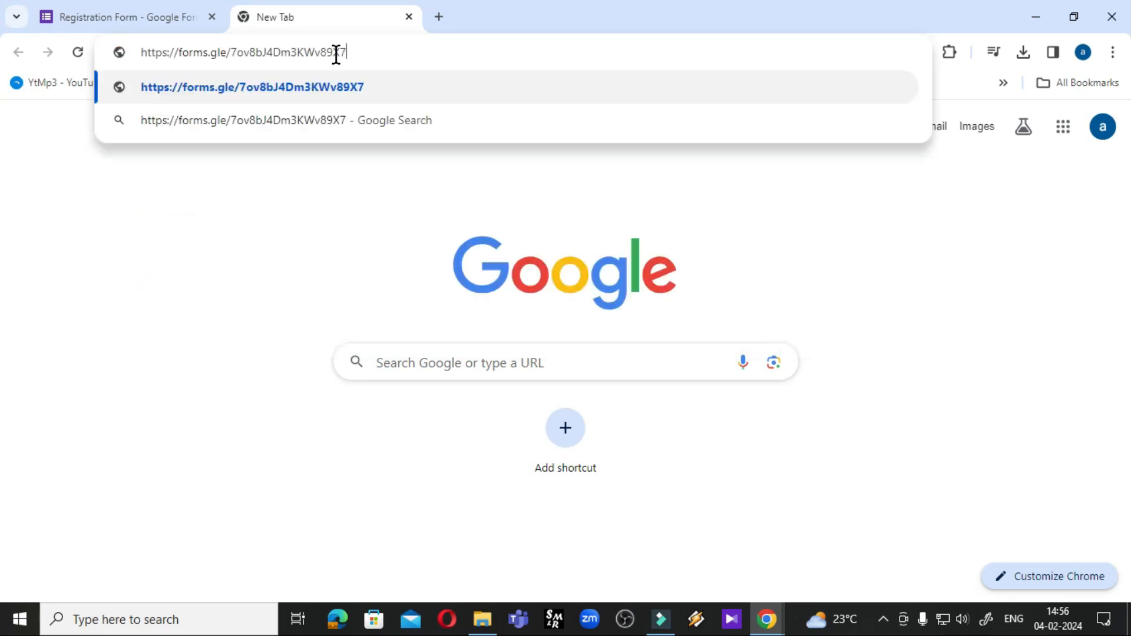
key(Return)
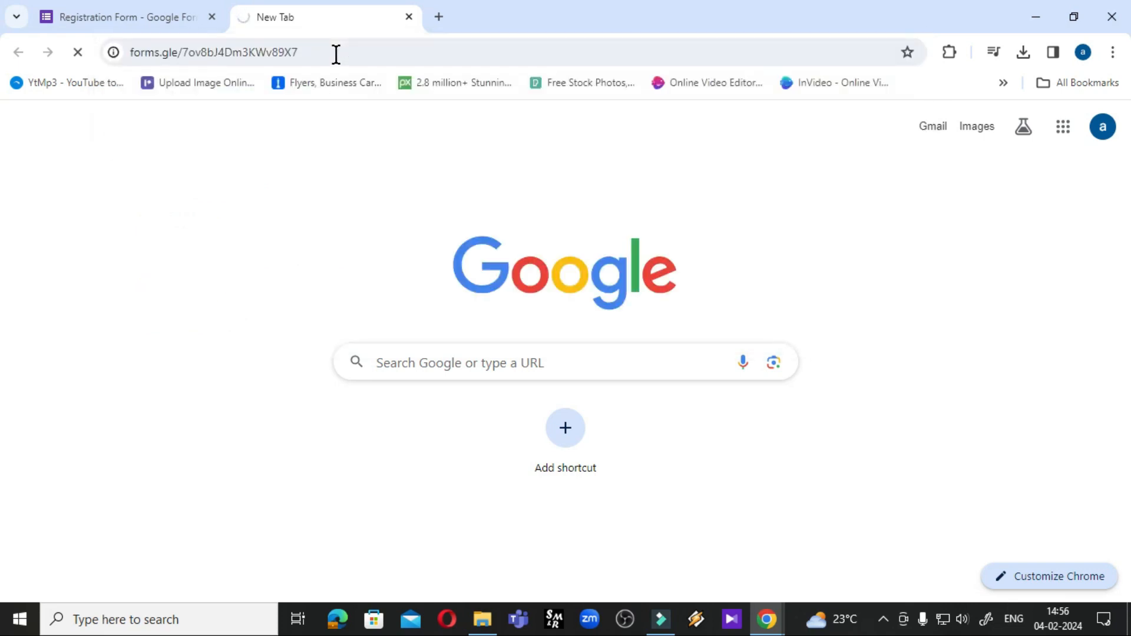
scroll(492, 456, down, 7)
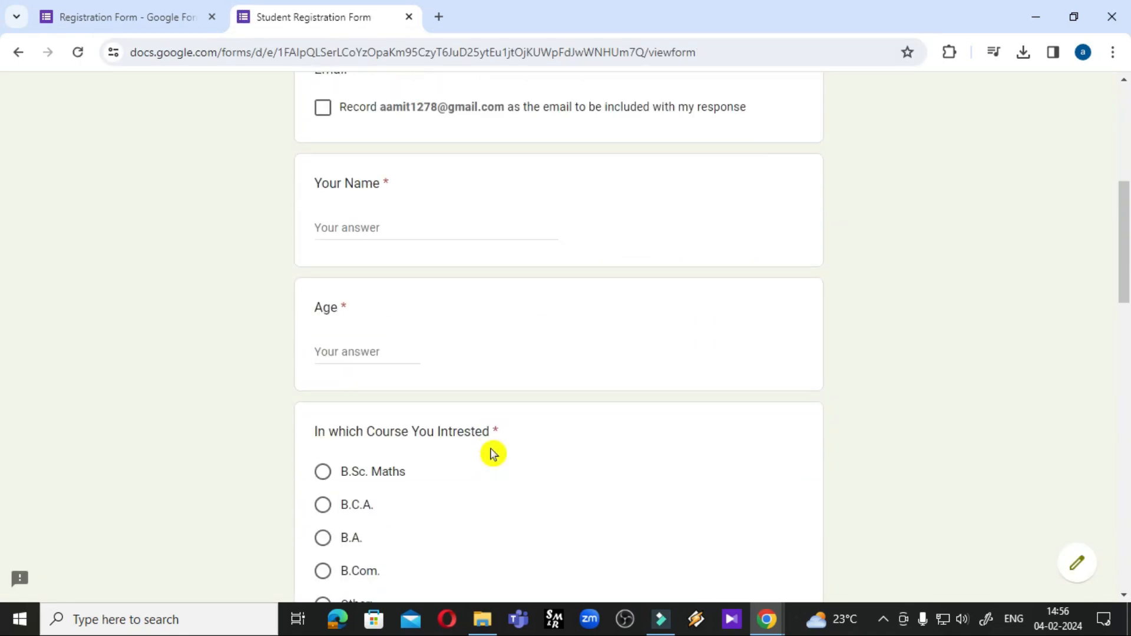
scroll(494, 453, down, 8)
click(409, 17)
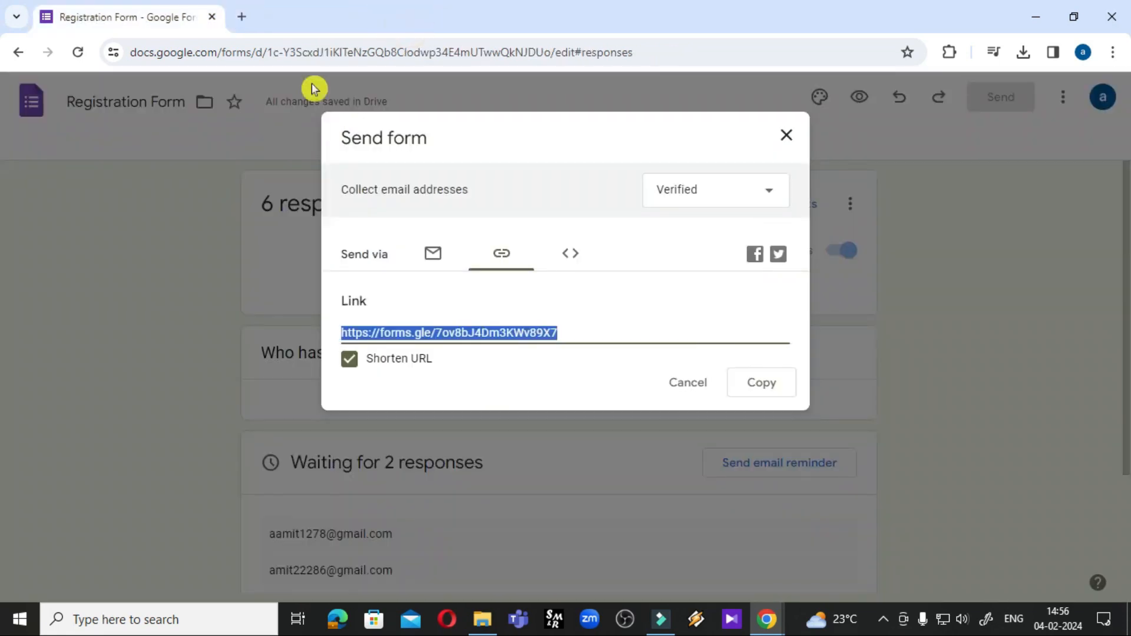
Check Embed HTML, which reports File Upload questions block embedding, then close the Send form dialog
click(569, 259)
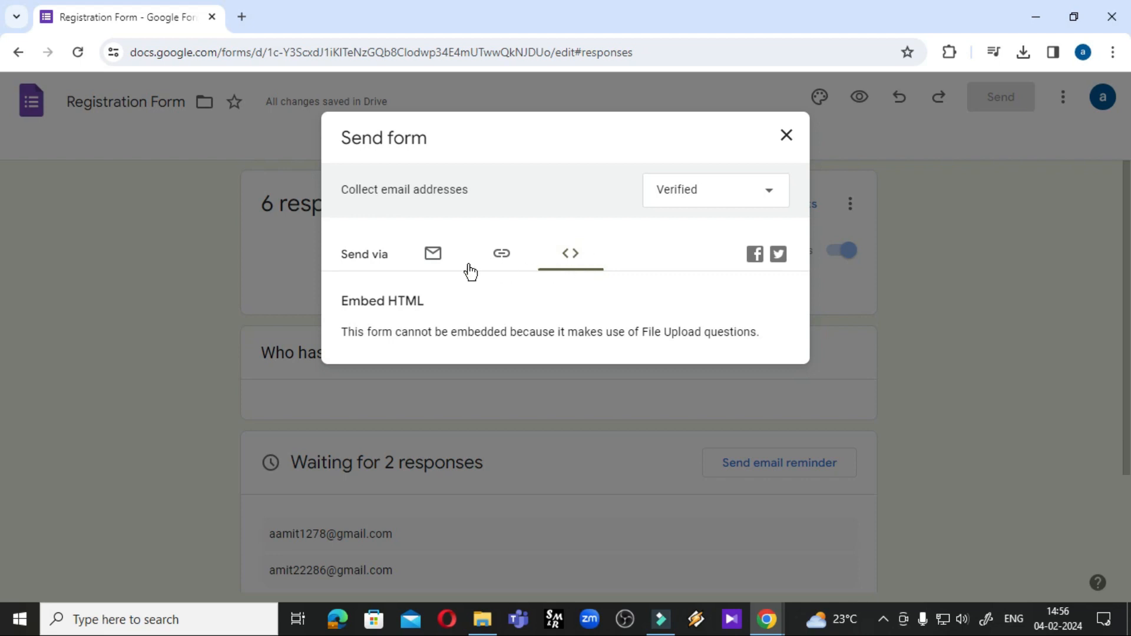
click(502, 254)
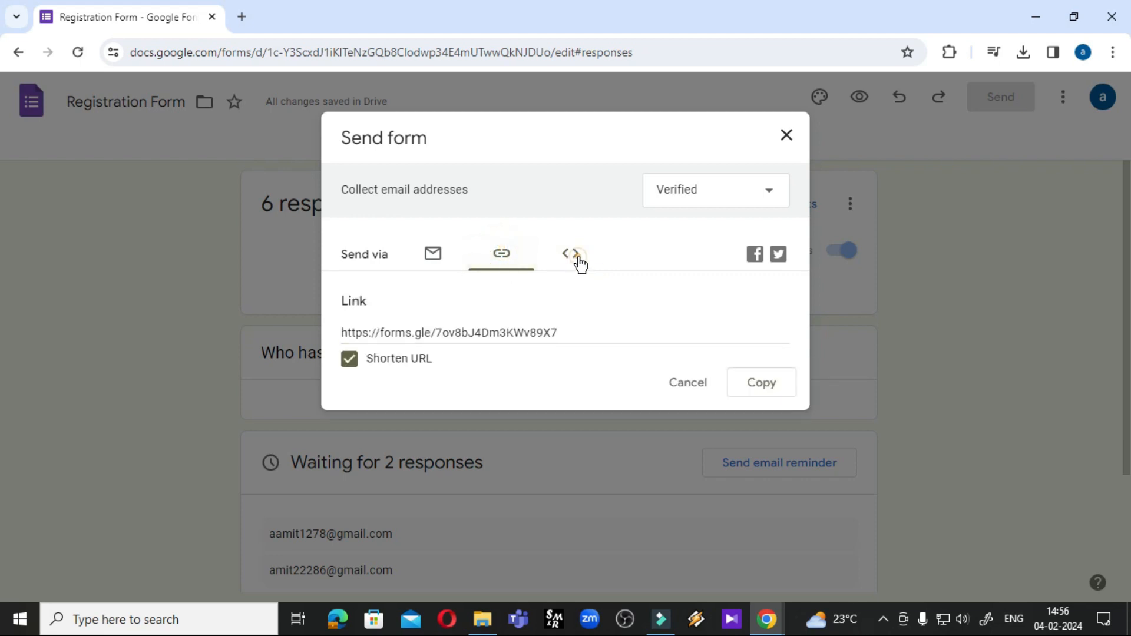
click(579, 264)
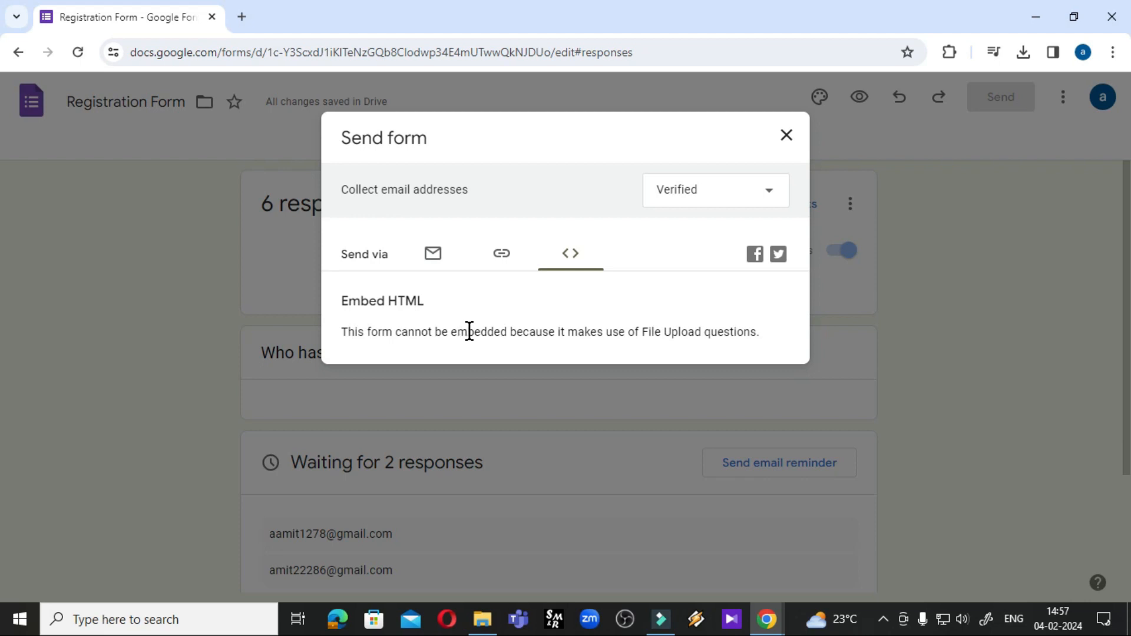
click(786, 136)
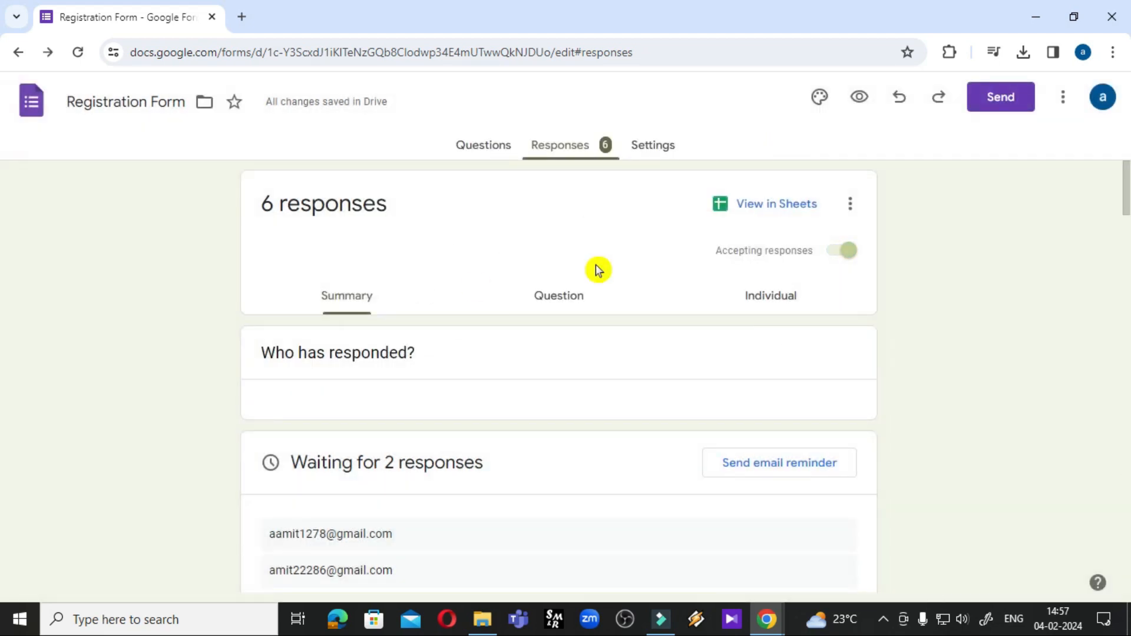
Change the marksheet upload question's type to Short answer
key(alt+Left)
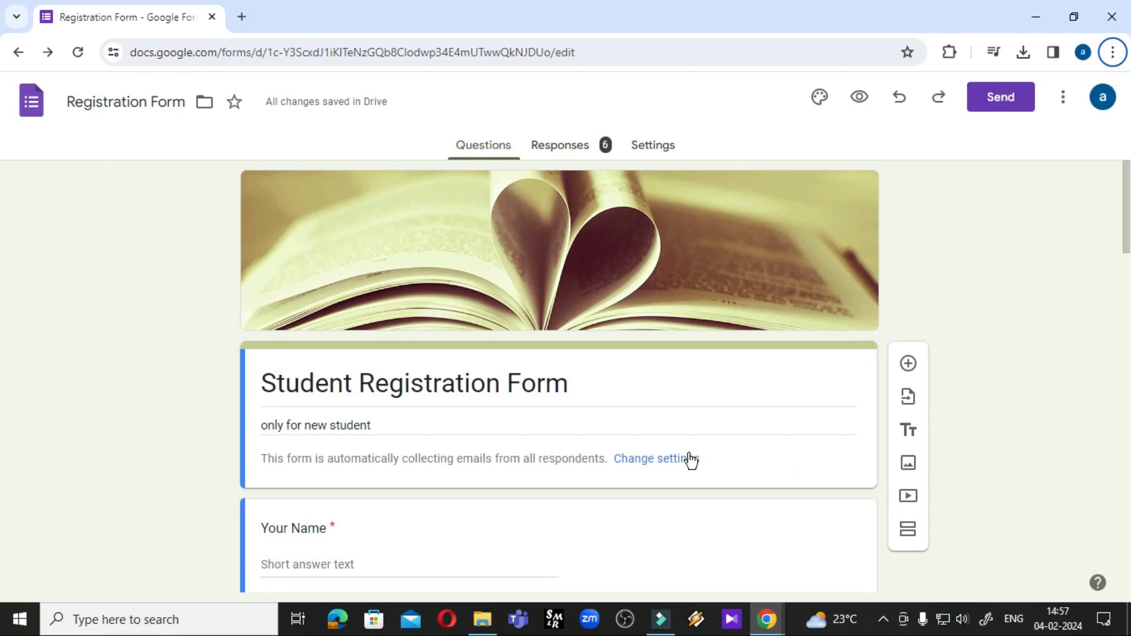
scroll(688, 460, down, 10)
scroll(559, 426, down, 13)
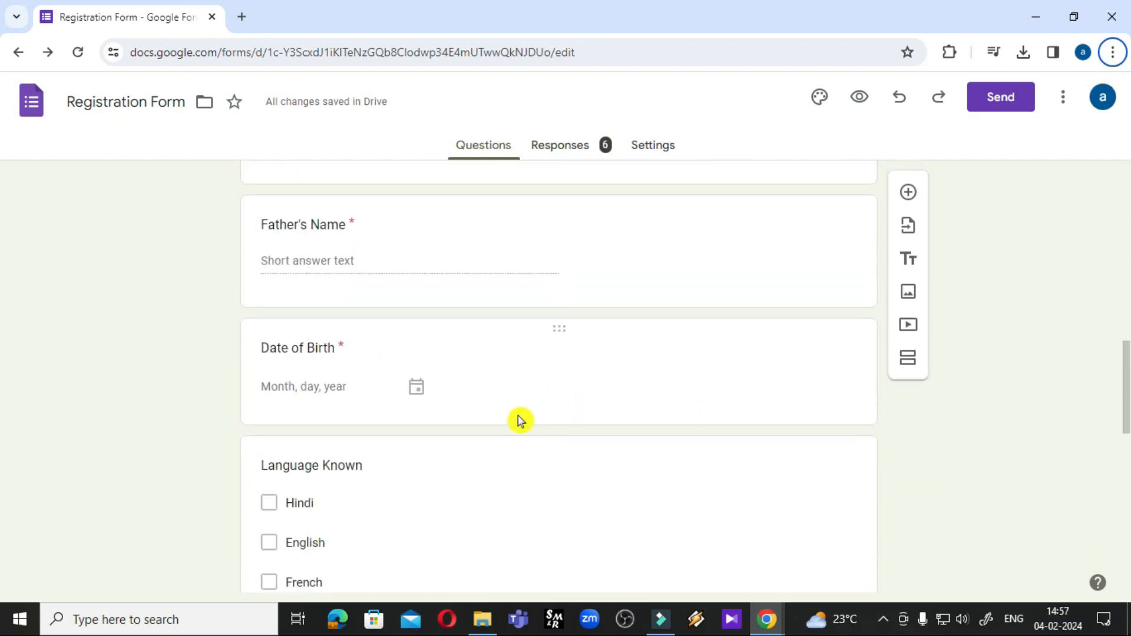
scroll(471, 420, down, 1)
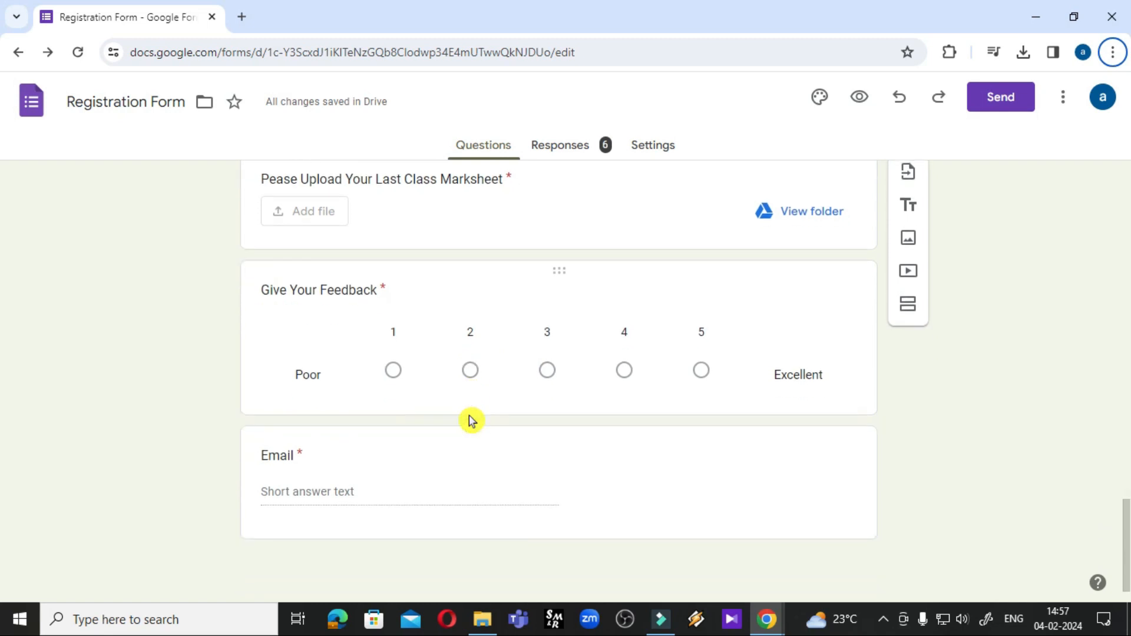
scroll(470, 422, up, 6)
scroll(372, 423, down, 3)
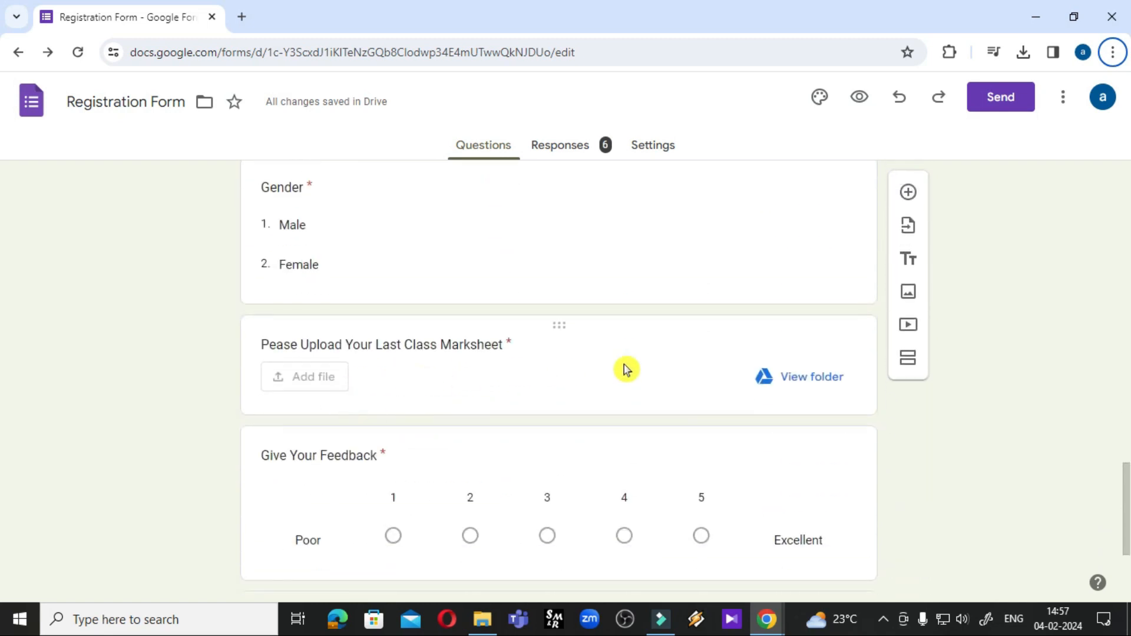
click(467, 346)
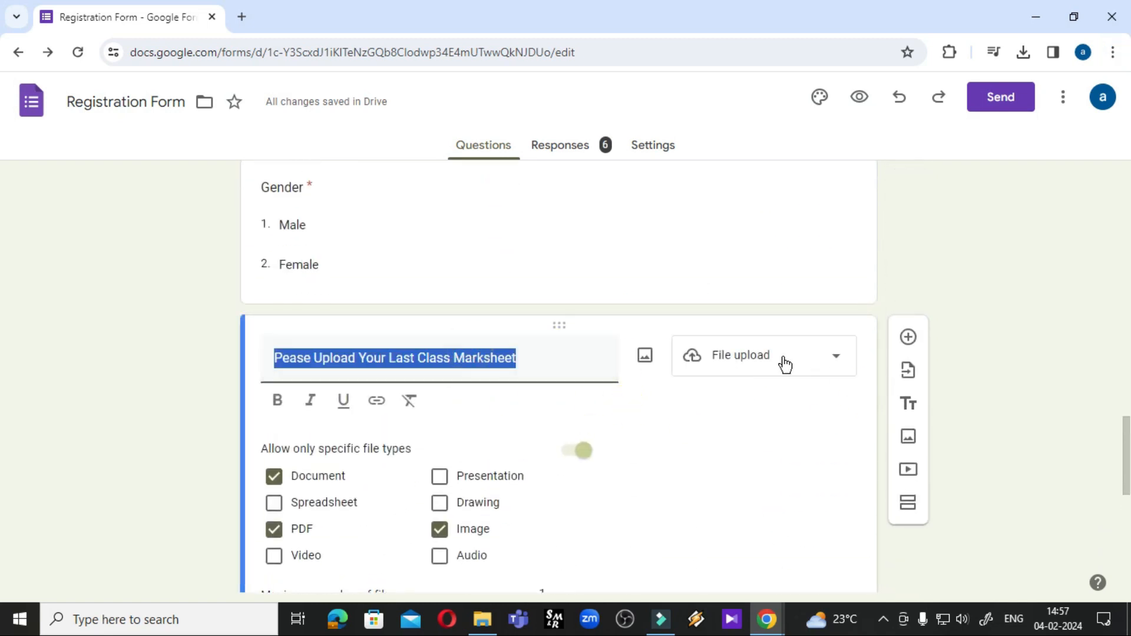
click(751, 359)
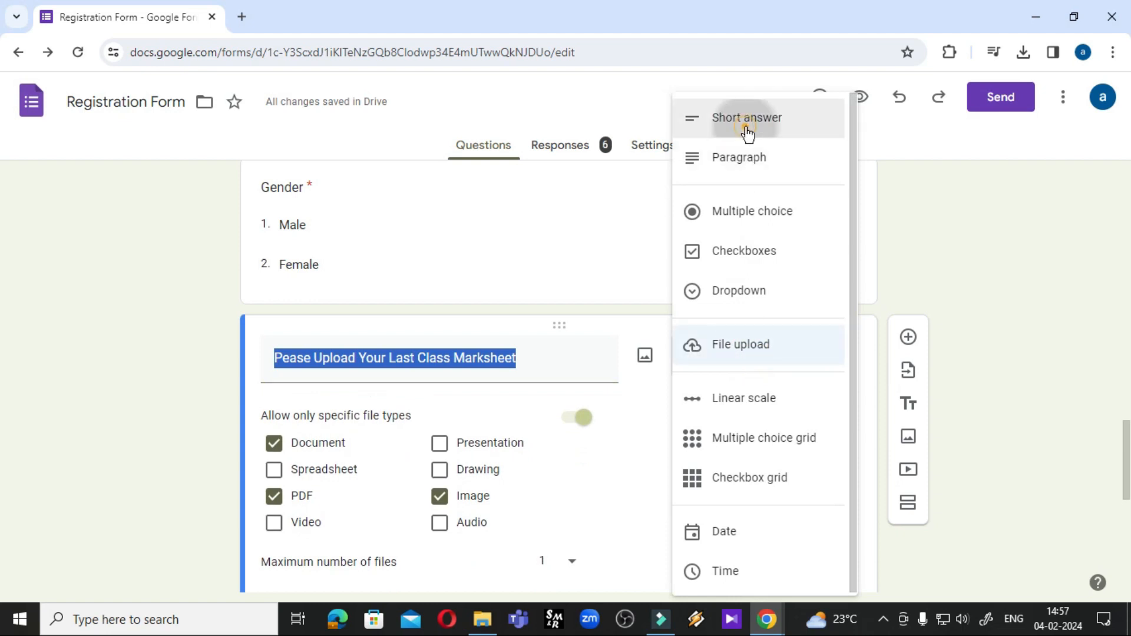
click(714, 125)
Open the Send form dialog and show the form's embed HTML code
scroll(694, 309, up, 5)
scroll(694, 309, up, 5)
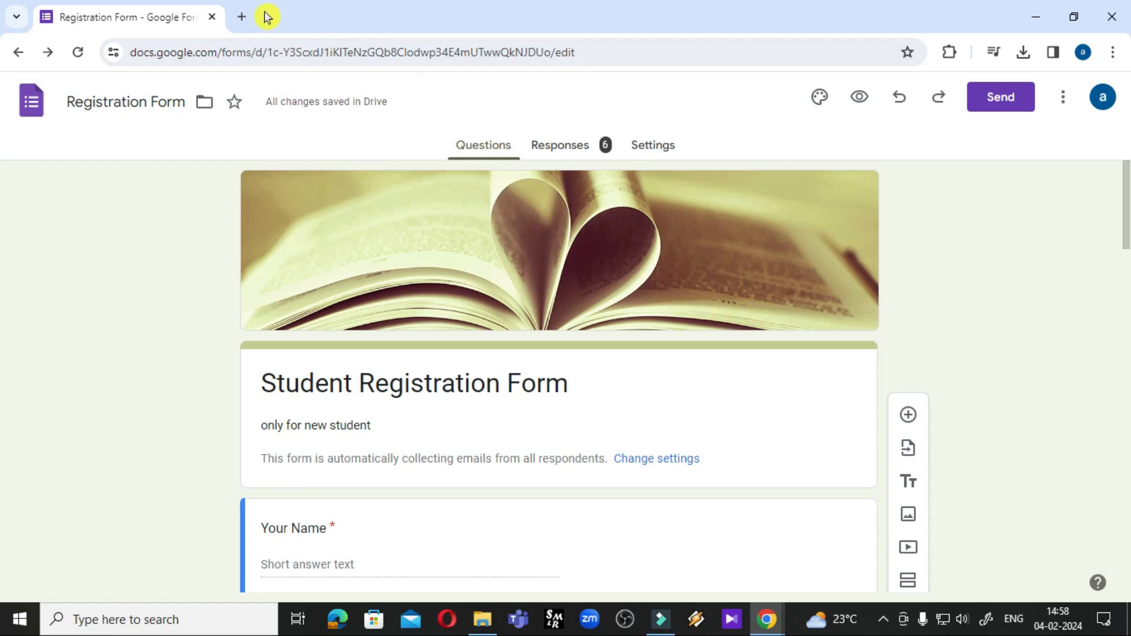
click(1005, 108)
click(553, 259)
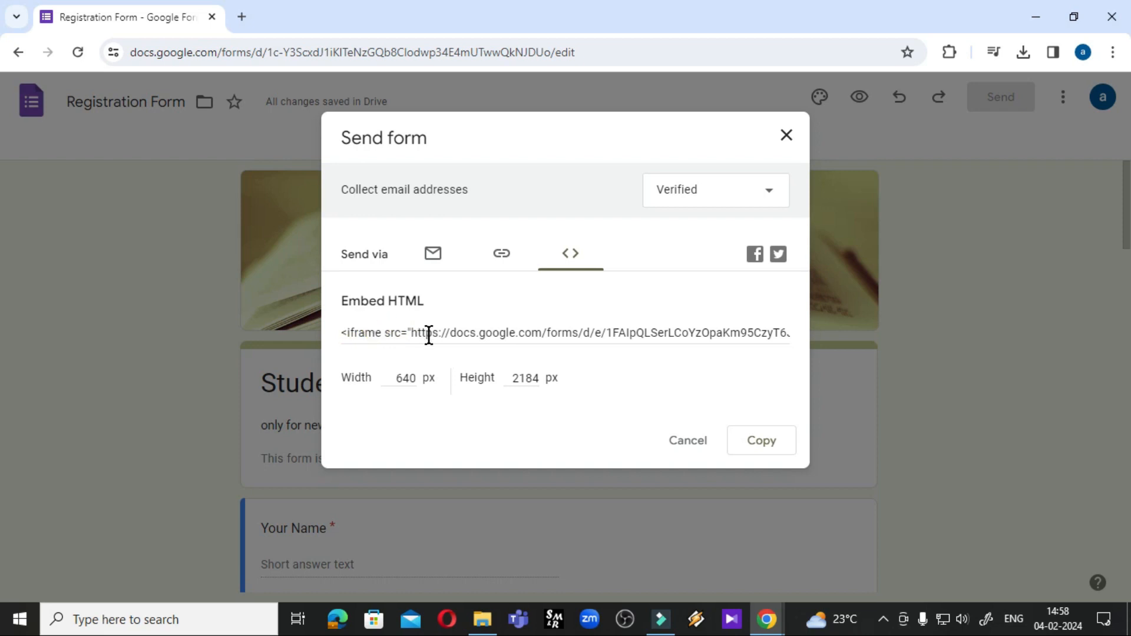
Select and copy the 640 × 2184 px embed iframe code to the clipboard
click(884, 620)
click(886, 623)
click(428, 334)
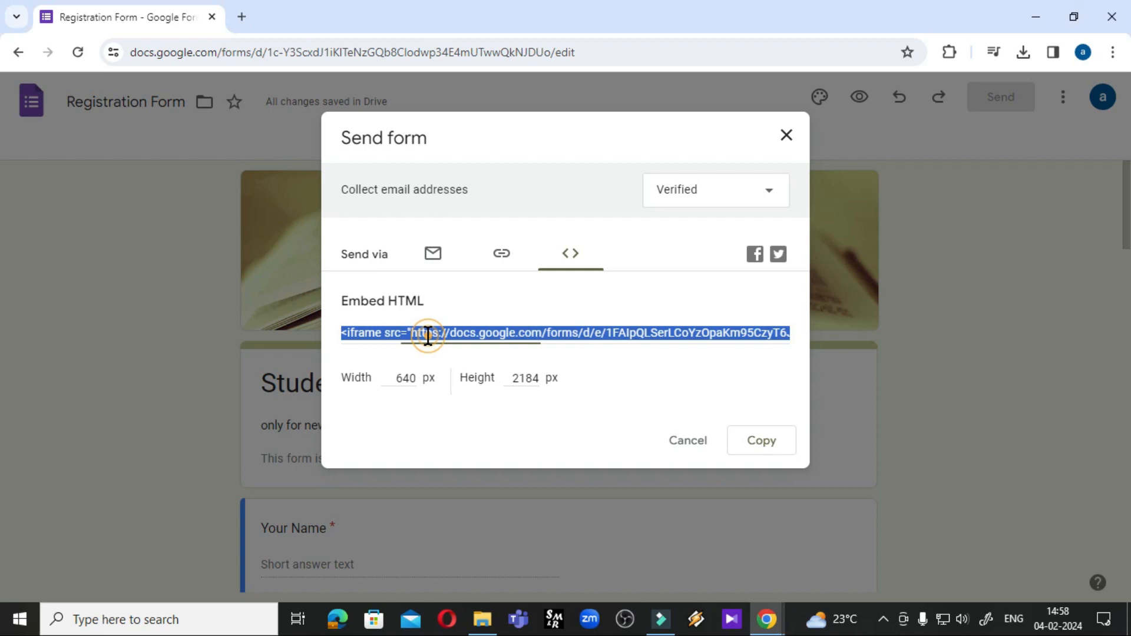
click(410, 348)
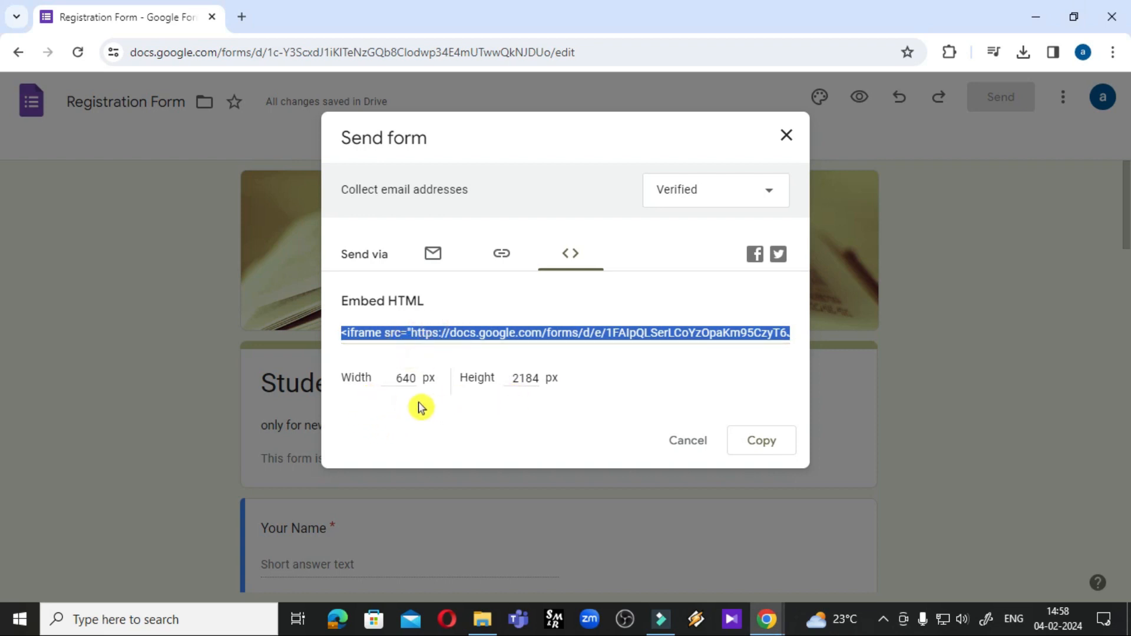
right_click(680, 335)
click(702, 352)
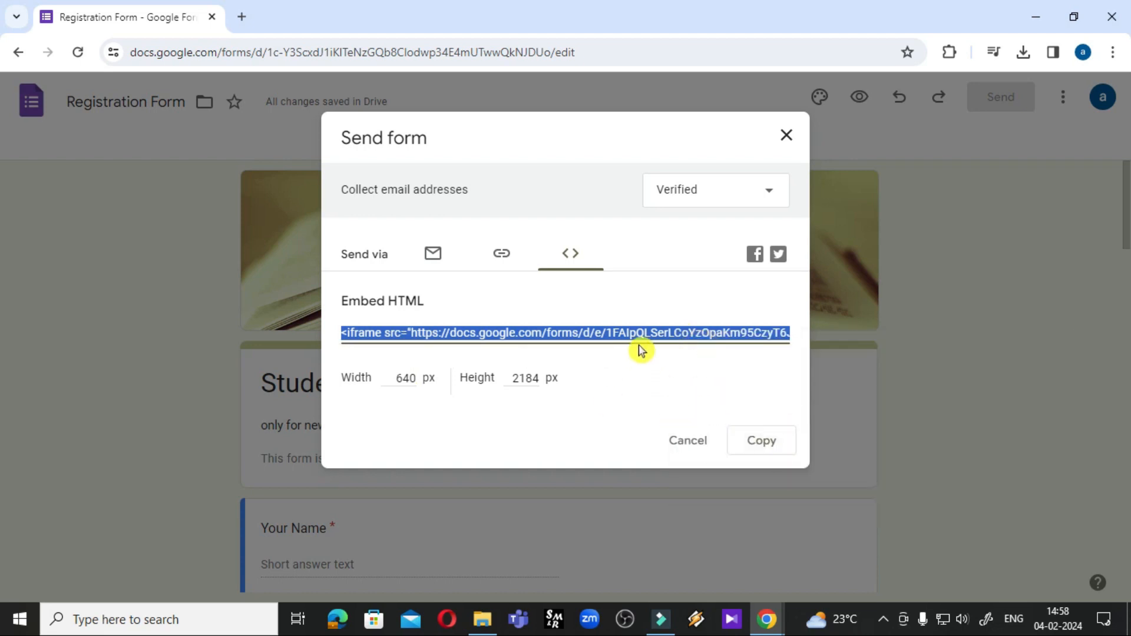
click(763, 458)
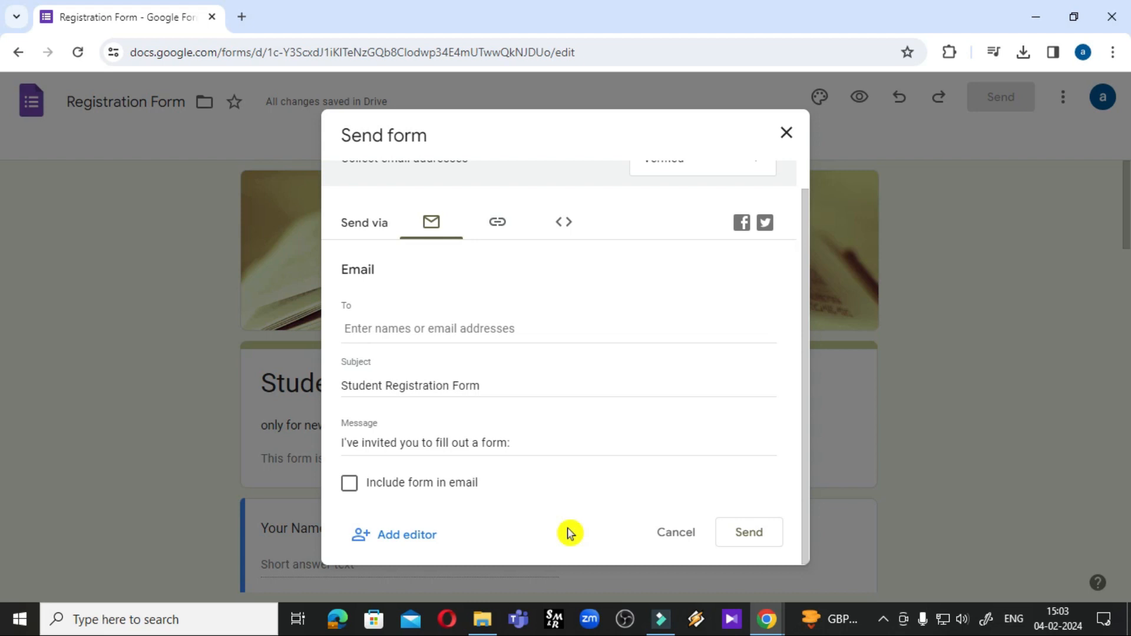
Choose a suggested contact as an invitee with the Editor role
click(404, 536)
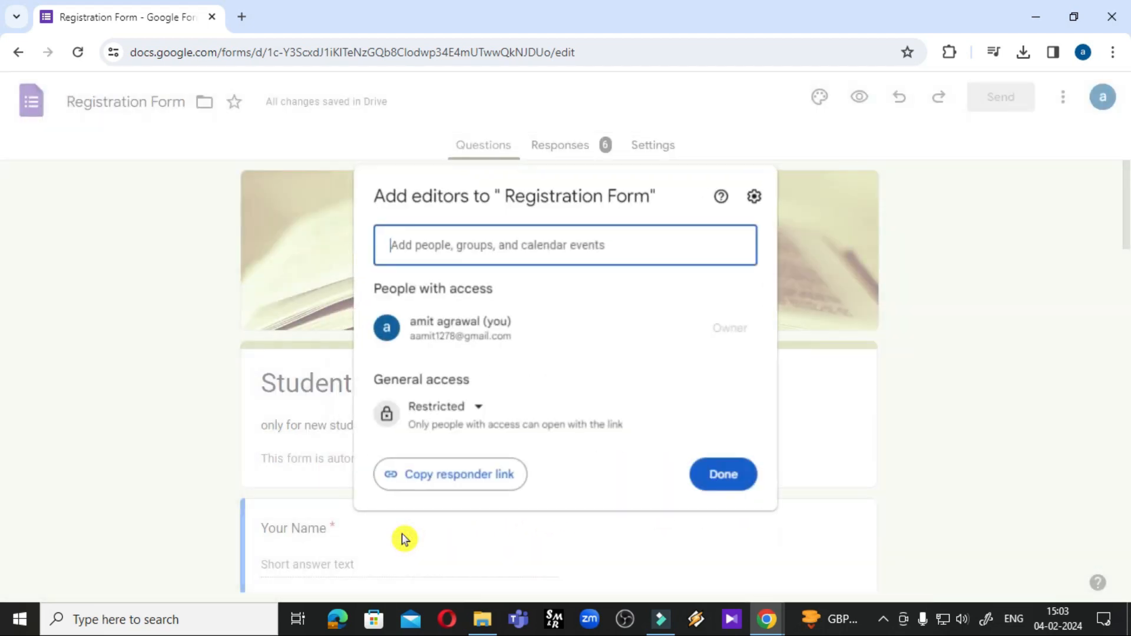
click(479, 253)
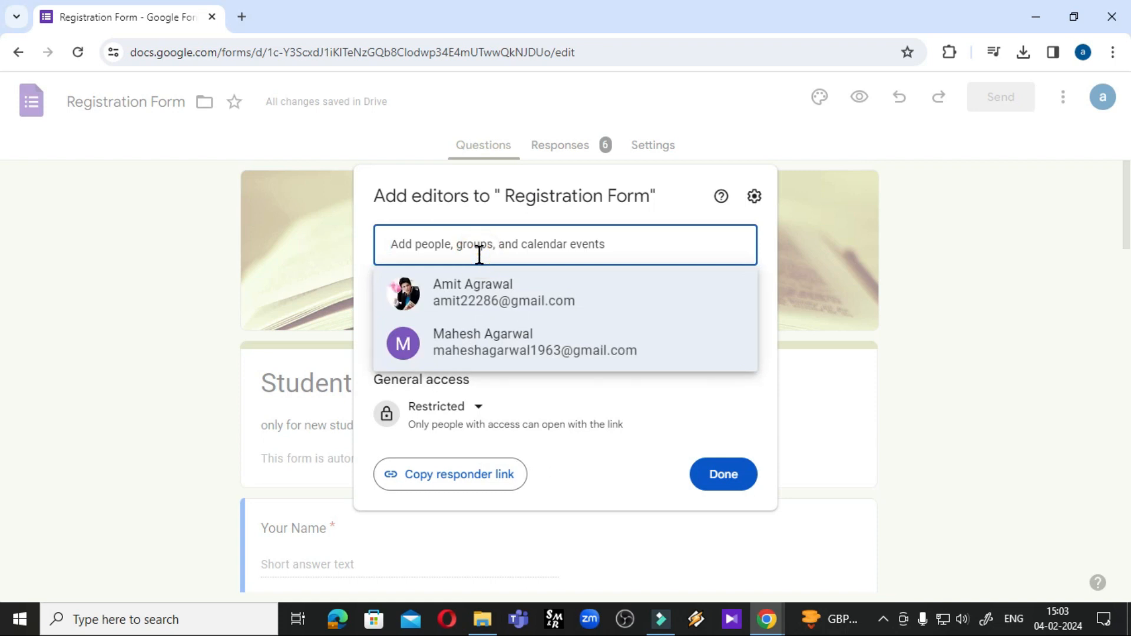
click(480, 308)
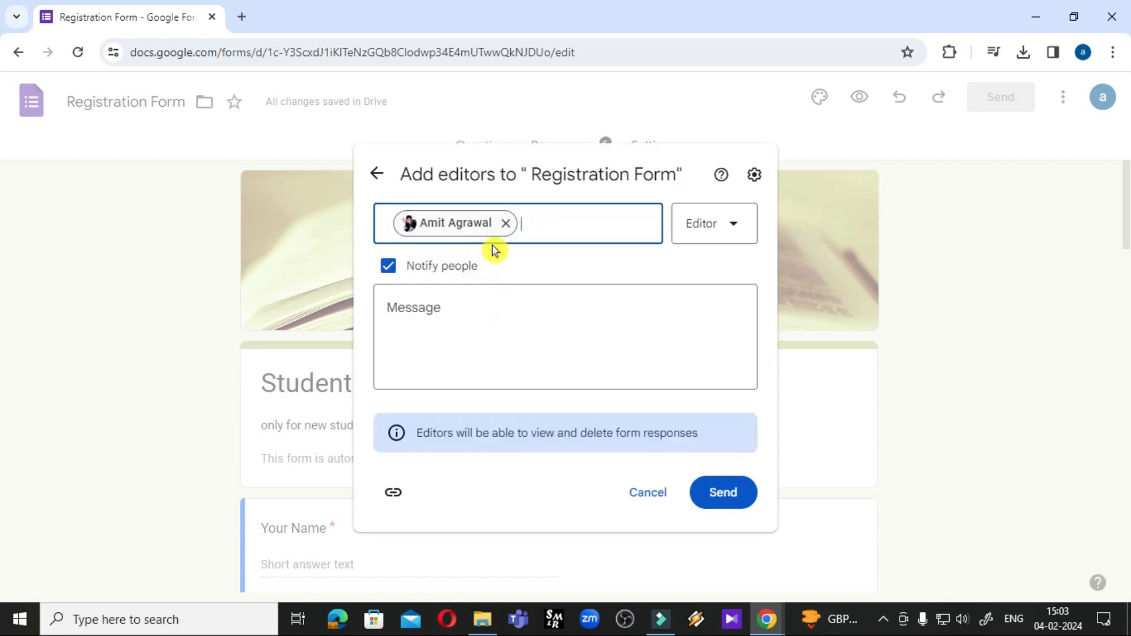
click(716, 230)
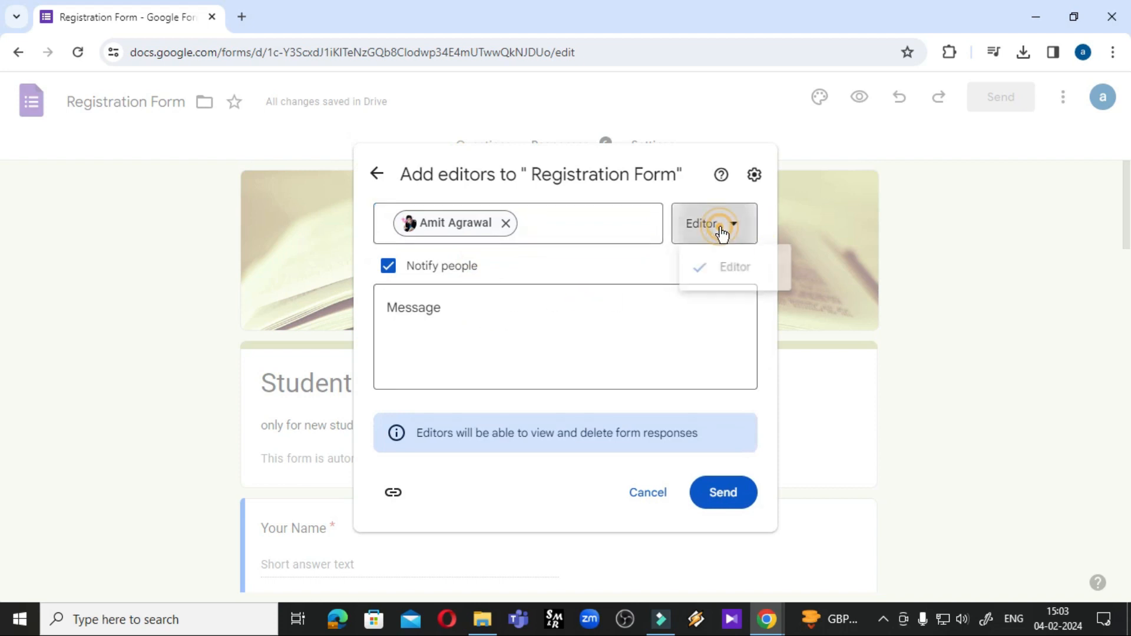
click(727, 272)
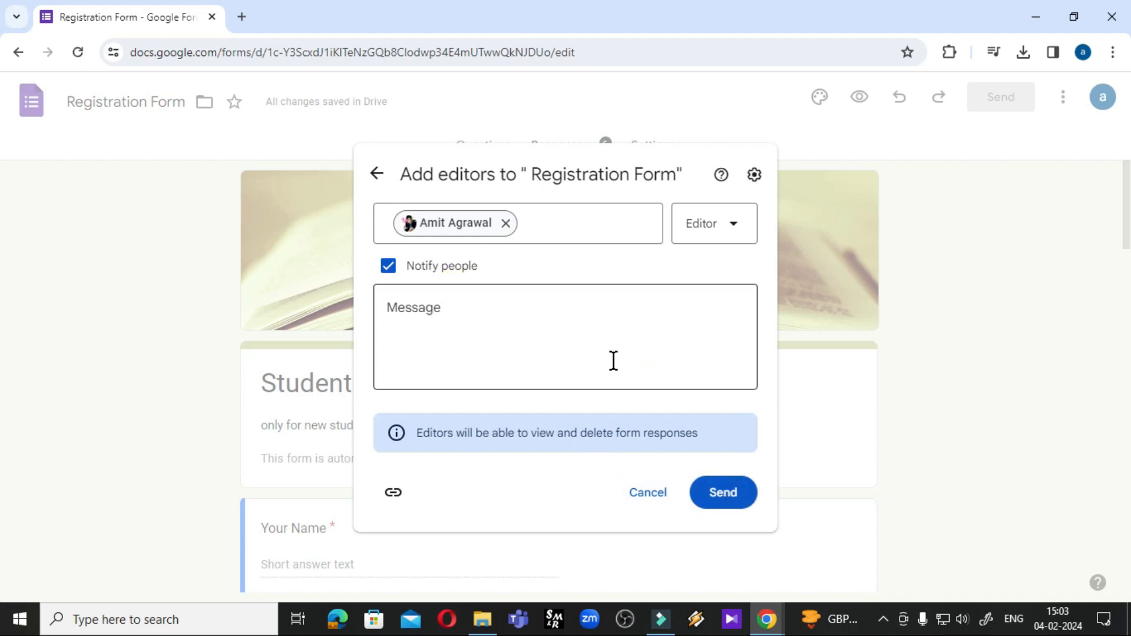
mouse_move(489, 227)
Cancel the editor invitation, close the sharing dialog, and open the More options menu
click(646, 494)
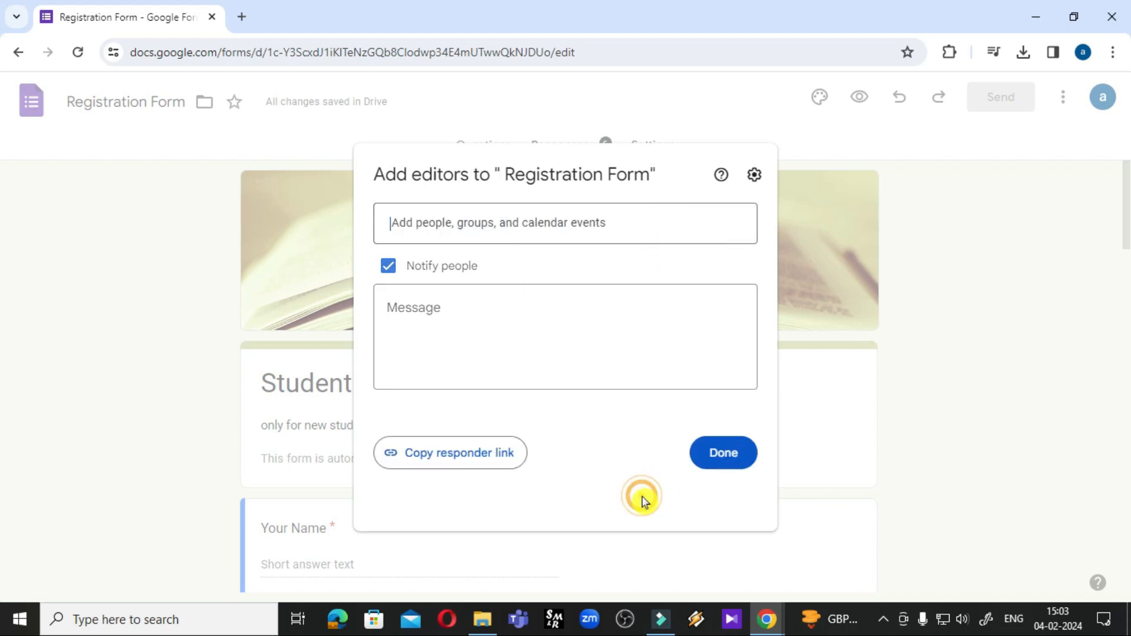
key(Escape)
click(1067, 101)
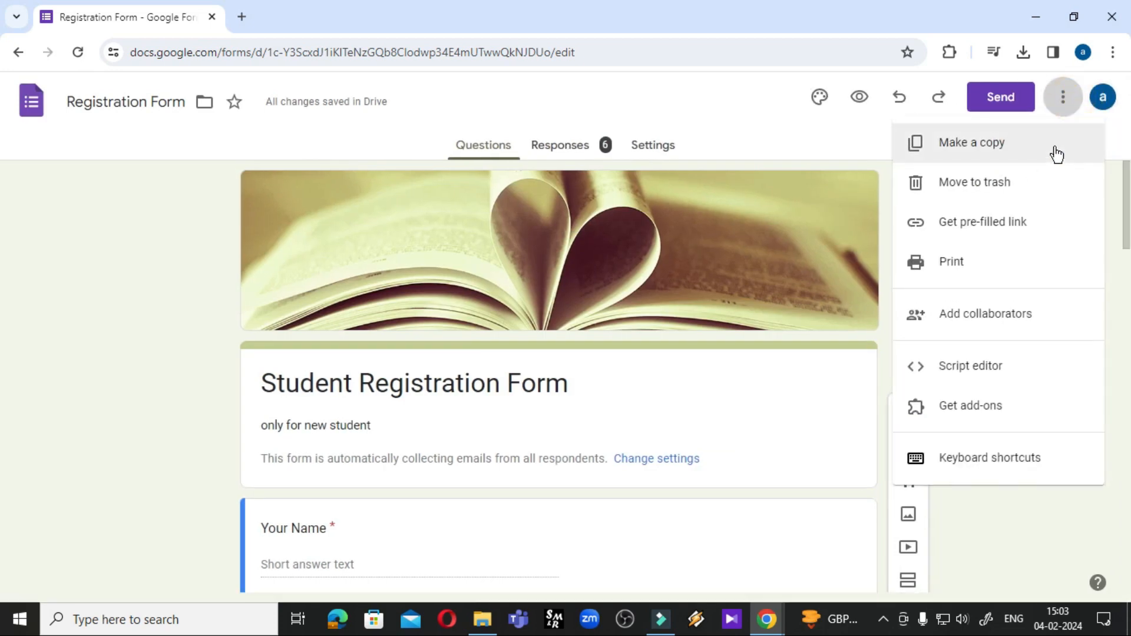
Browse the More options menu, briefly opening the add-collaborators dialog before closing it
click(1062, 105)
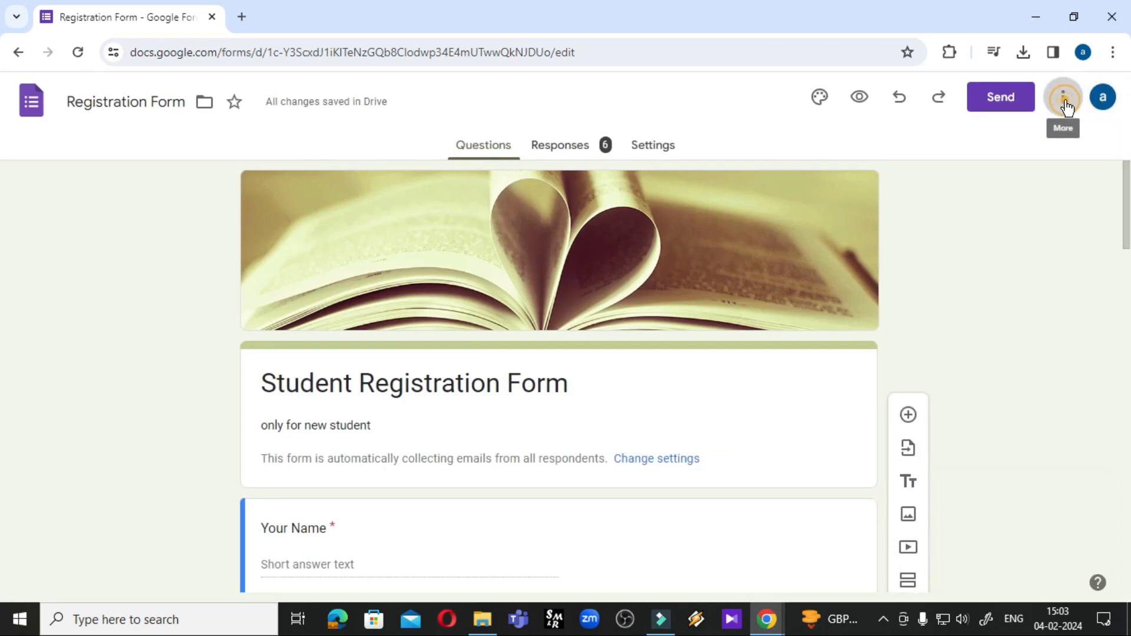
click(1066, 106)
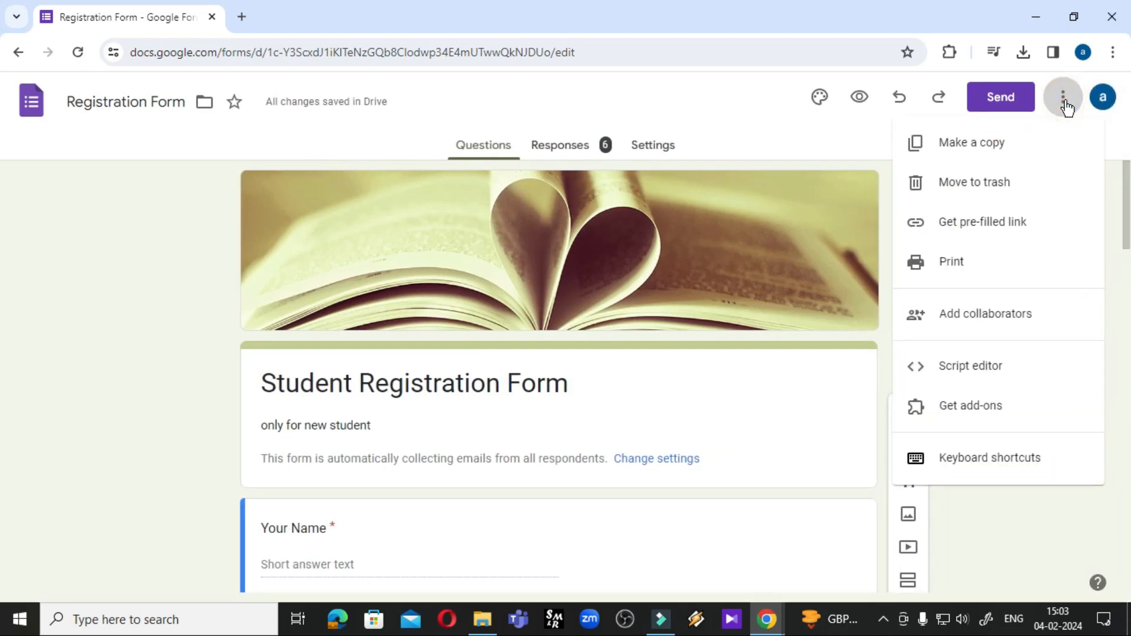
click(1001, 321)
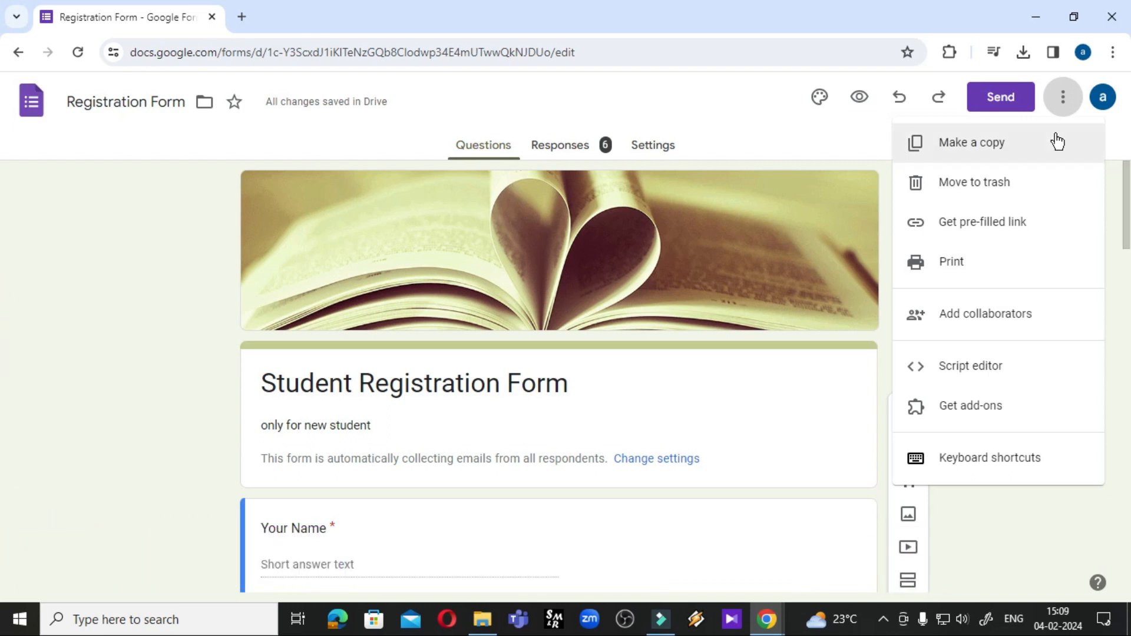
click(1063, 96)
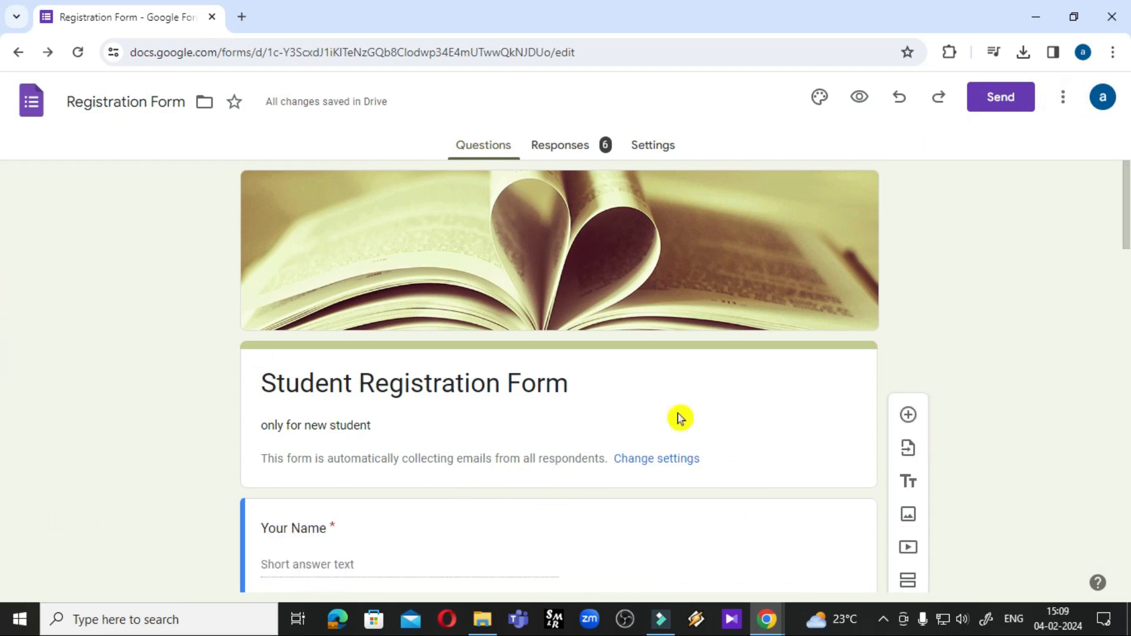
Make a copy named 'Copy of Registration Form' in My Files and review its content
click(1063, 100)
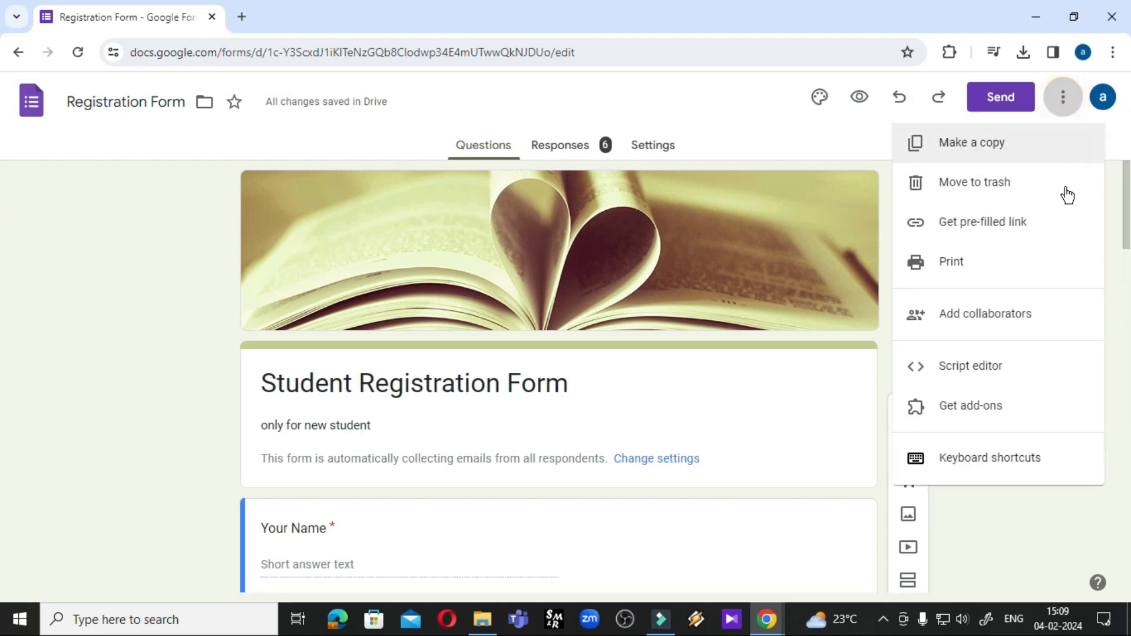
click(955, 157)
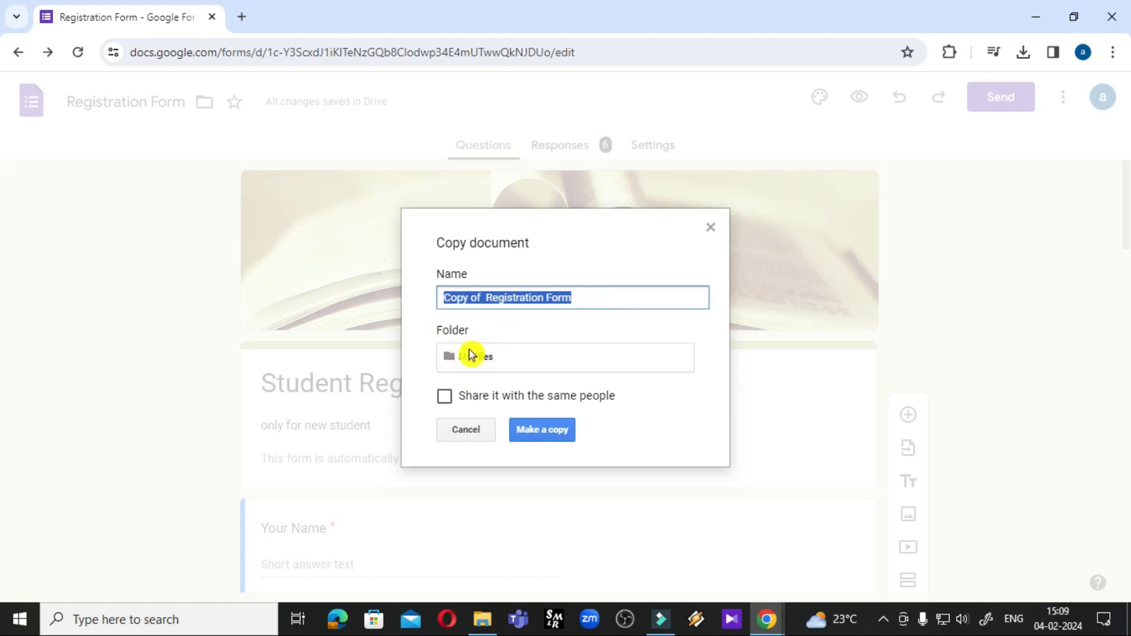
click(545, 435)
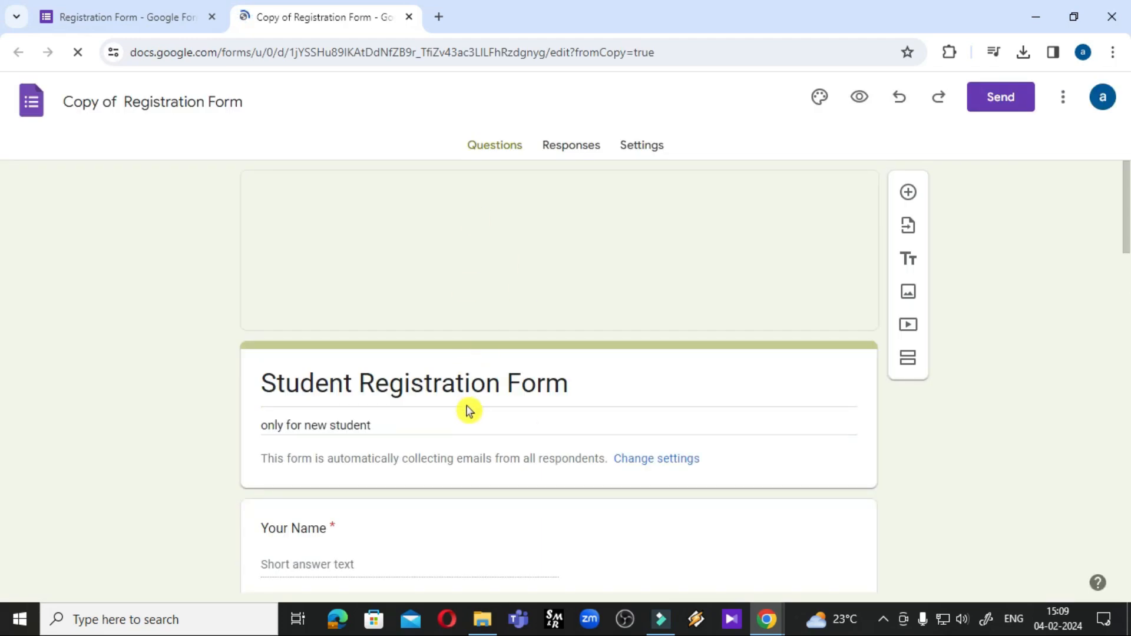
scroll(467, 410, down, 10)
scroll(513, 412, down, 7)
scroll(511, 413, up, 14)
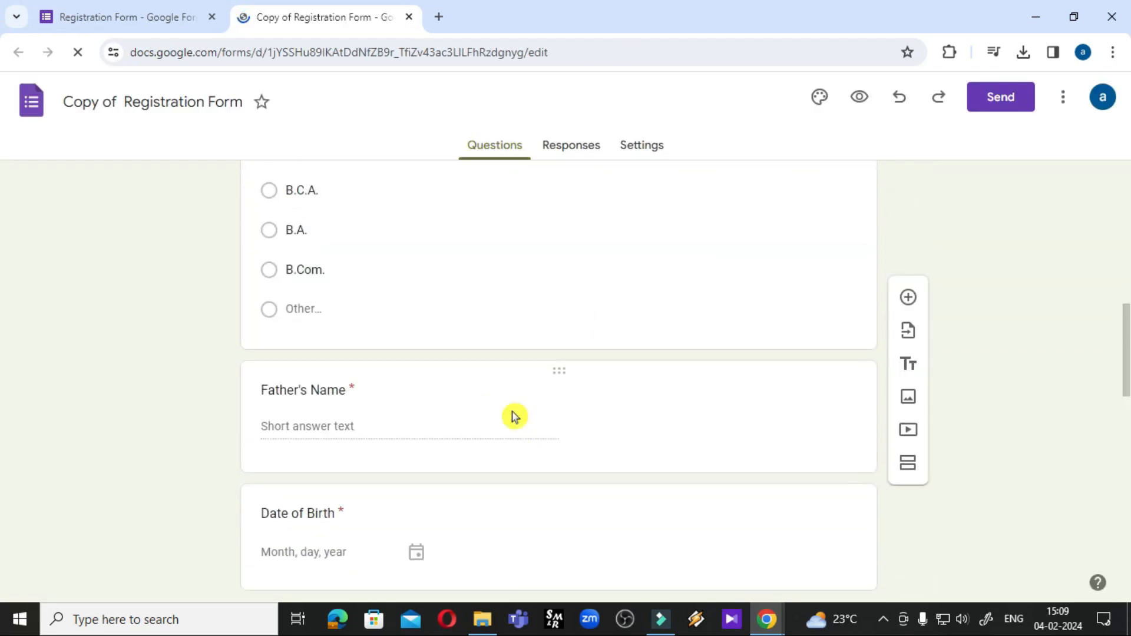
scroll(511, 413, down, 9)
scroll(513, 416, up, 10)
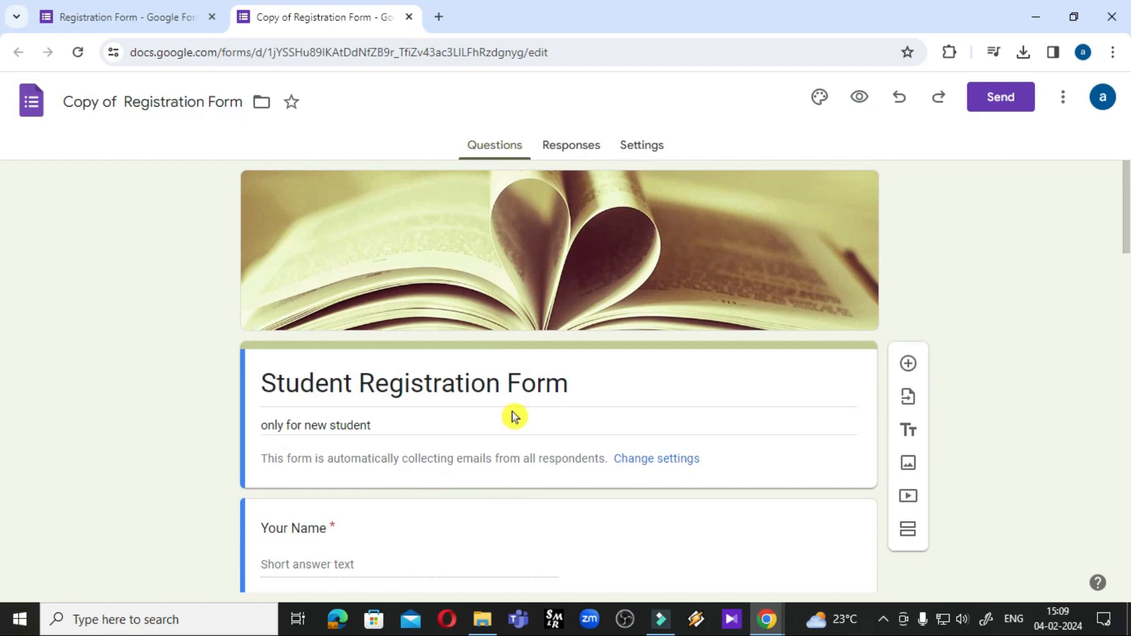